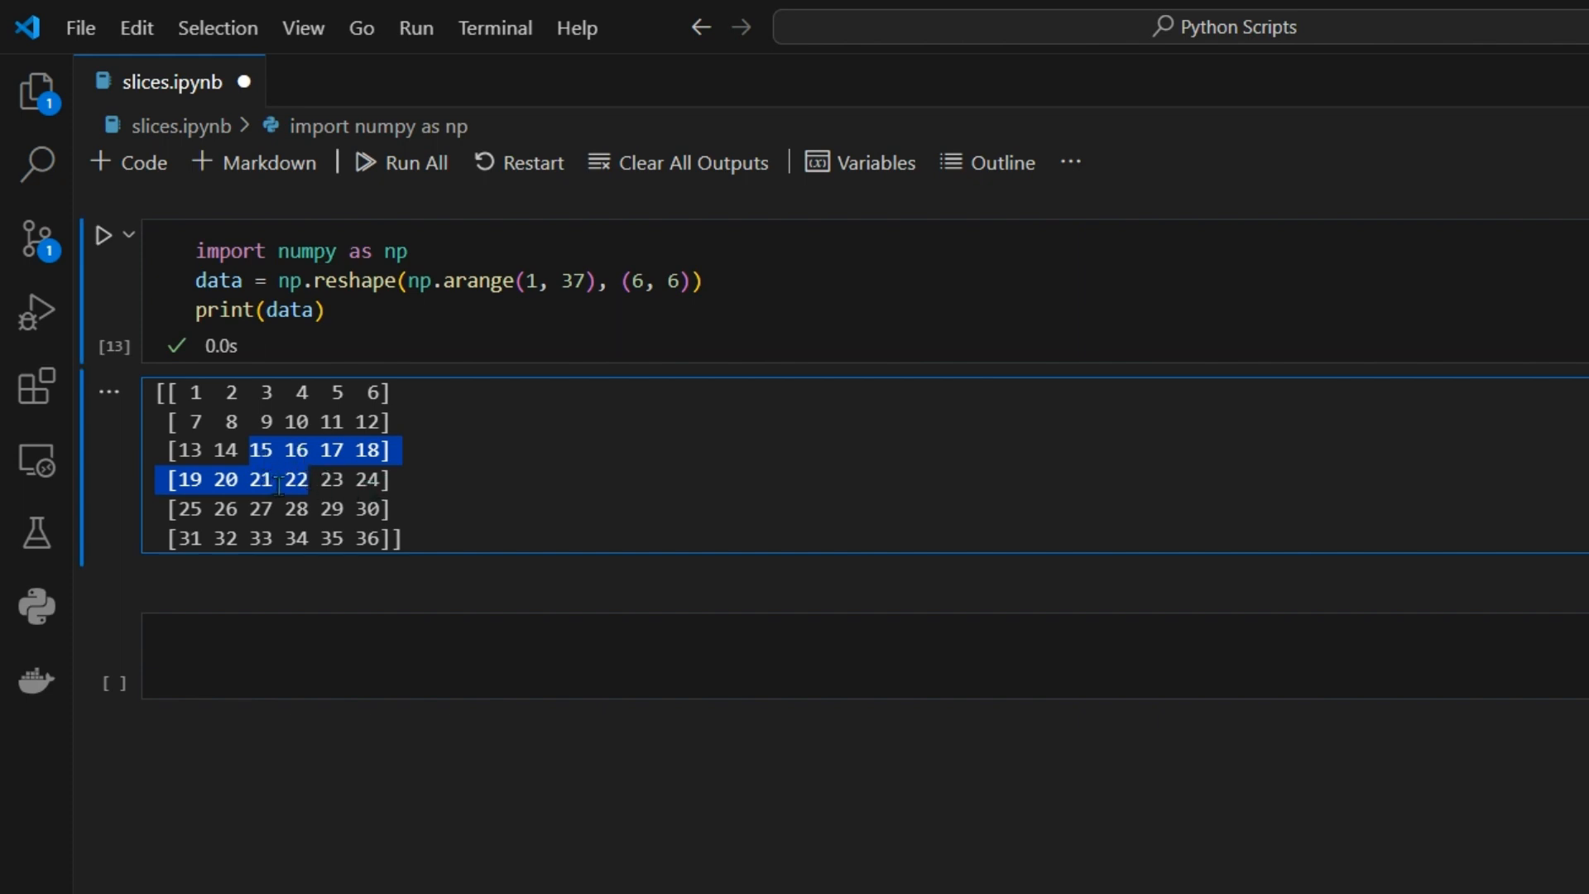
# Enter data[2:4, 2:4] in the empty notebook cell and run it
pyautogui.click(244, 644)
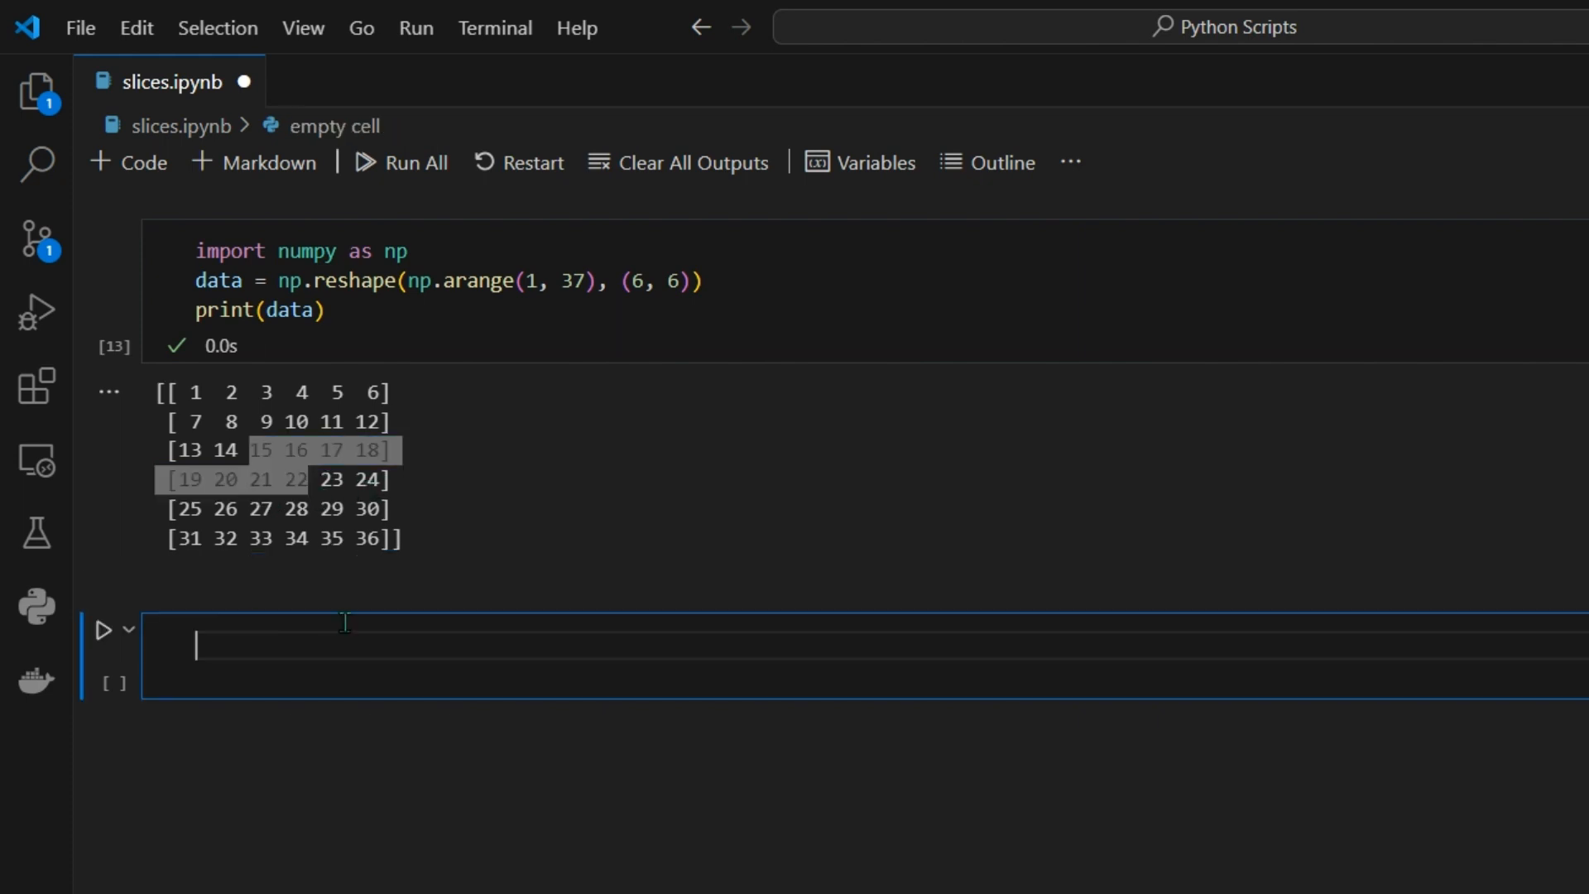
pyautogui.write('data')
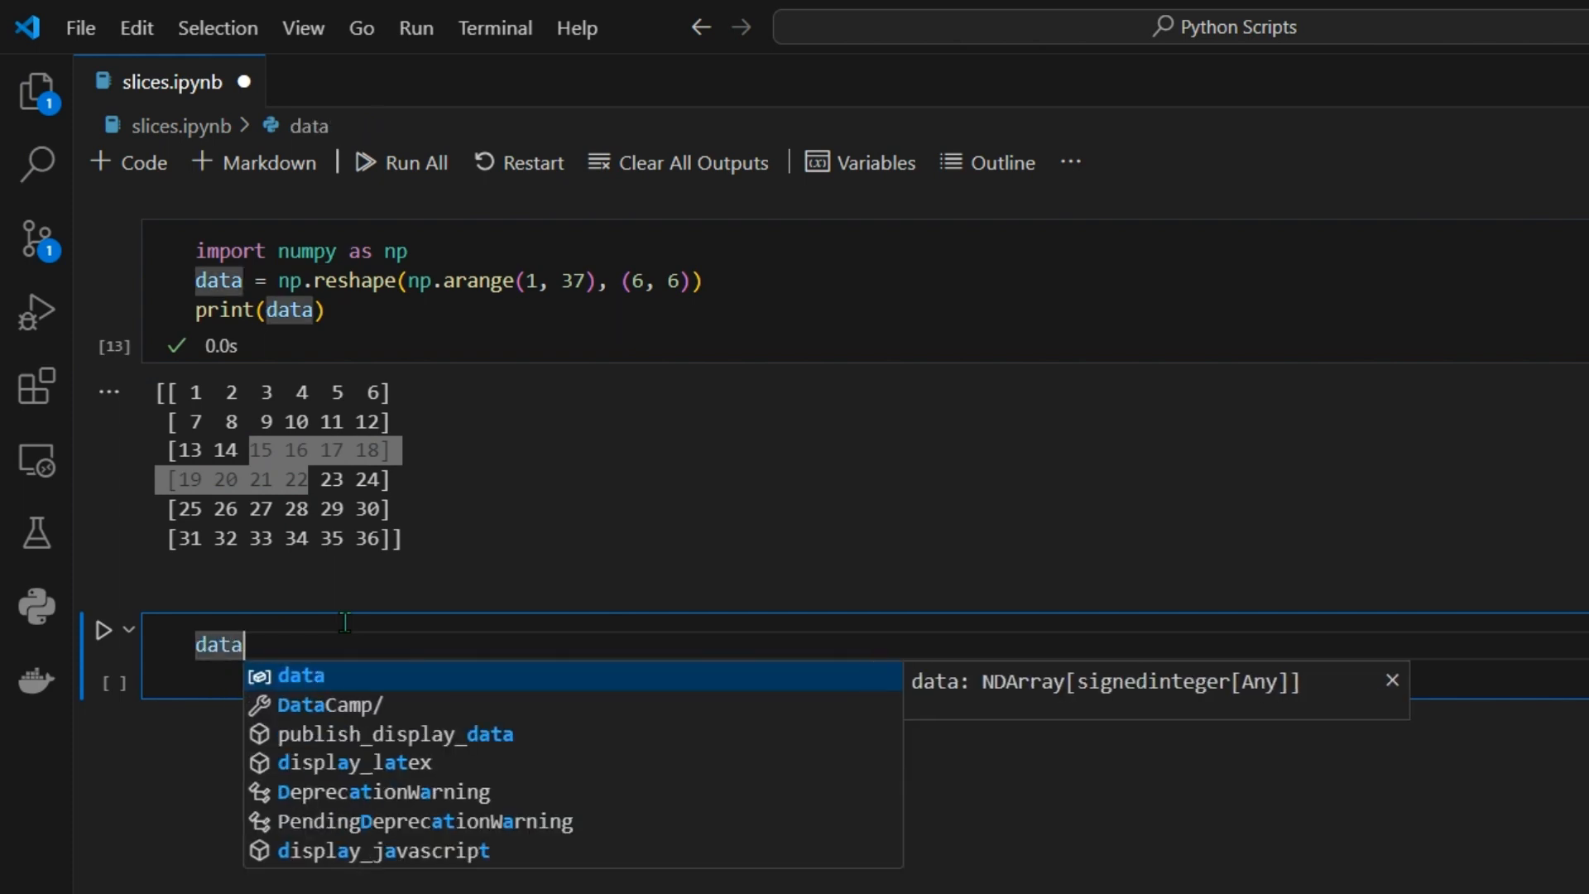
pyautogui.write('[2:4,')
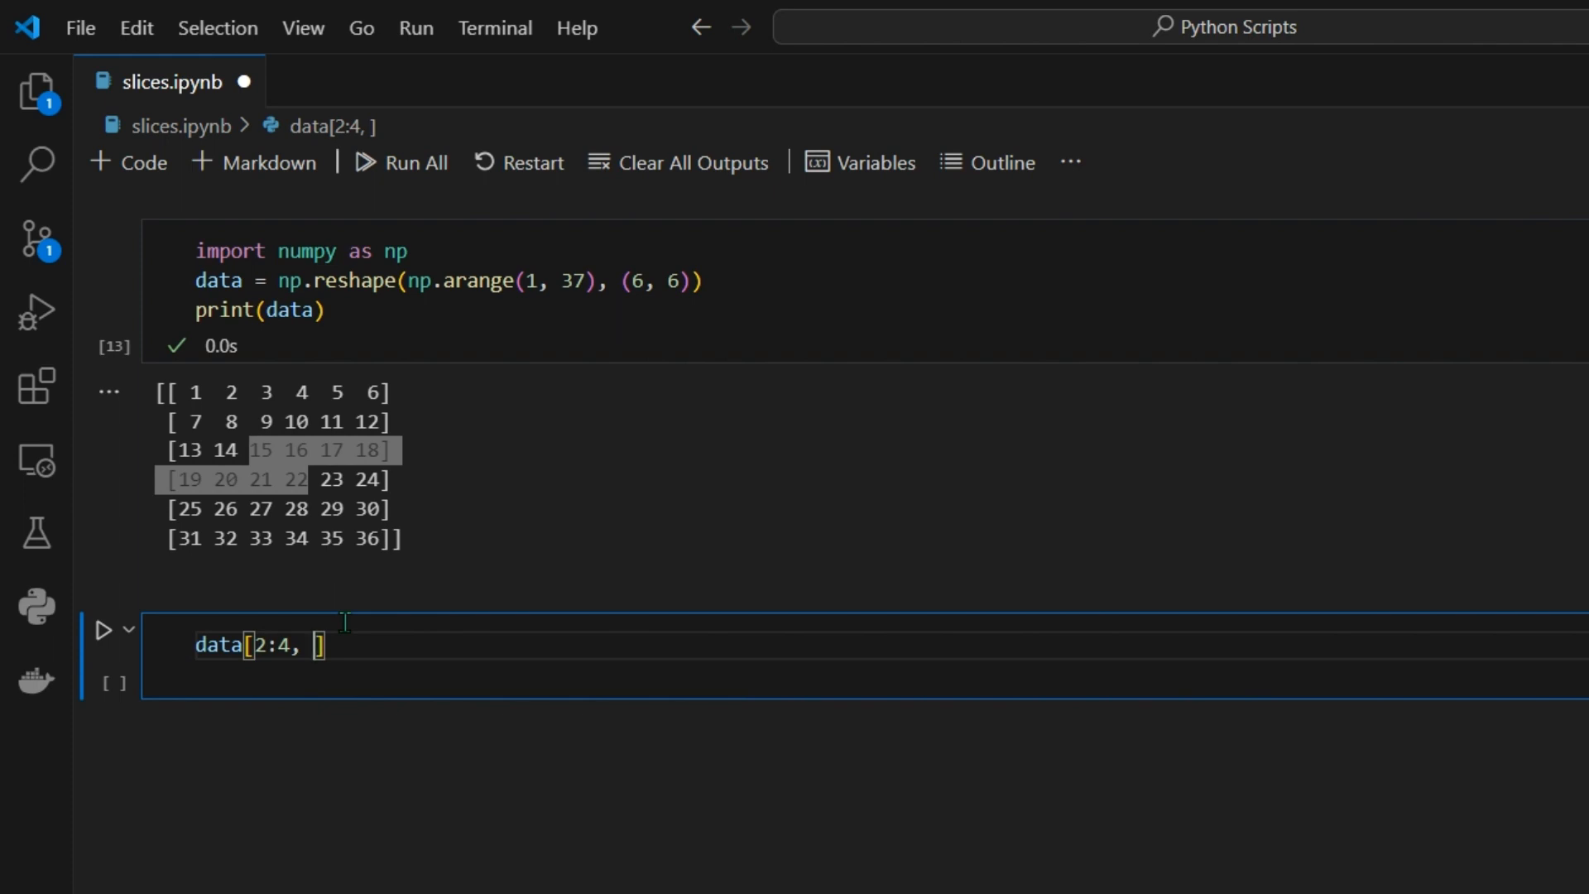
pyautogui.write(' 2:4')
pyautogui.hotkey('shift', 'Return')
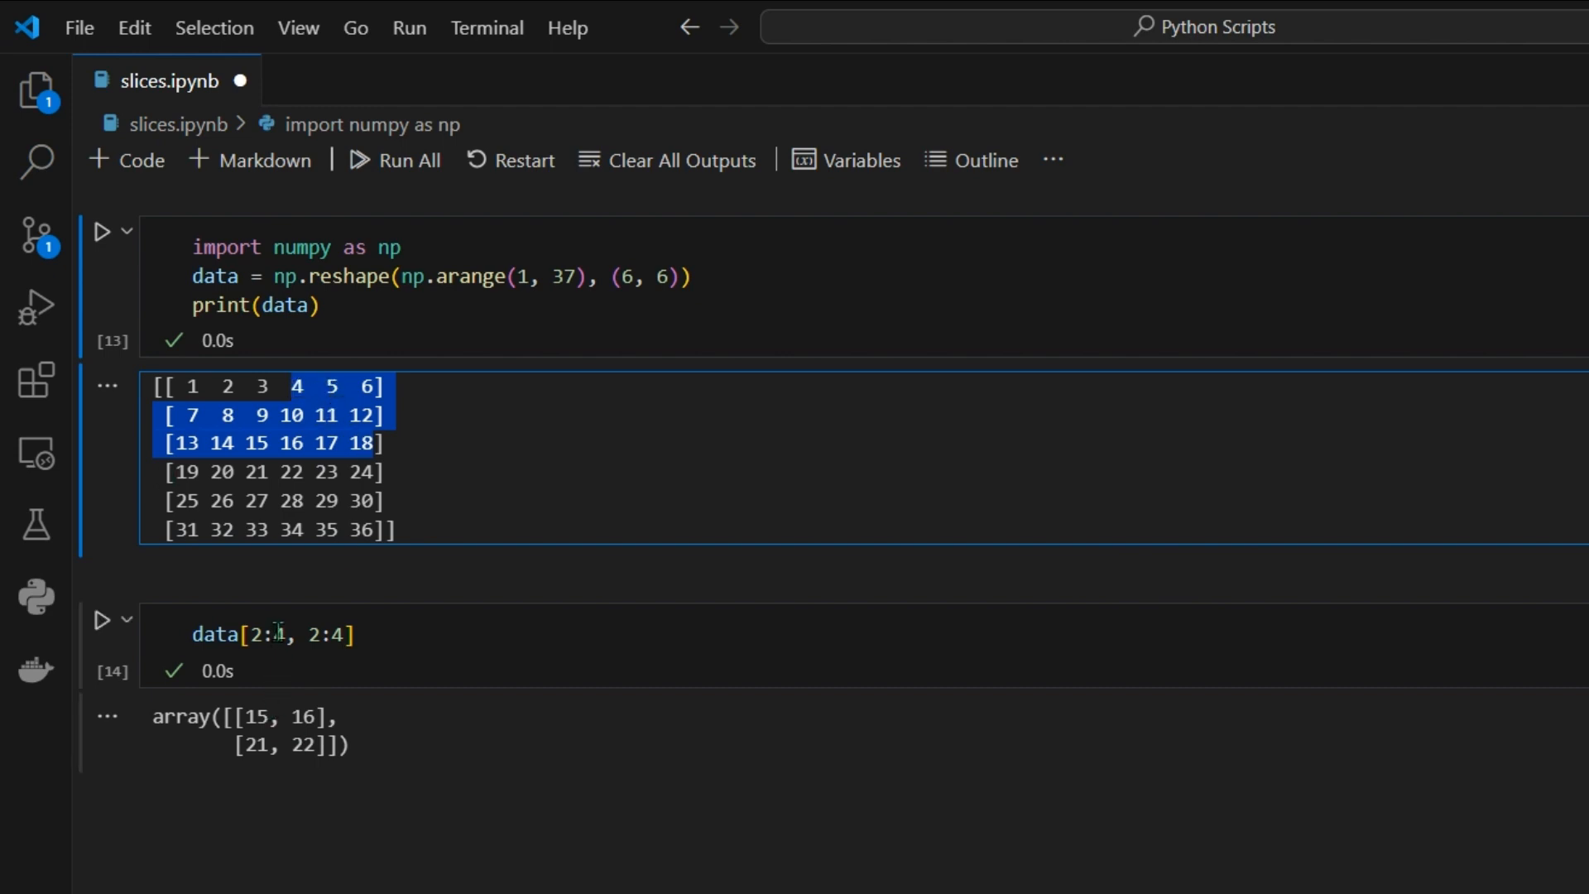
# Change the slice expression to data[0:3, 3:7] and rerun the cell
pyautogui.moveTo(283, 634); pyautogui.dragTo(251, 634)
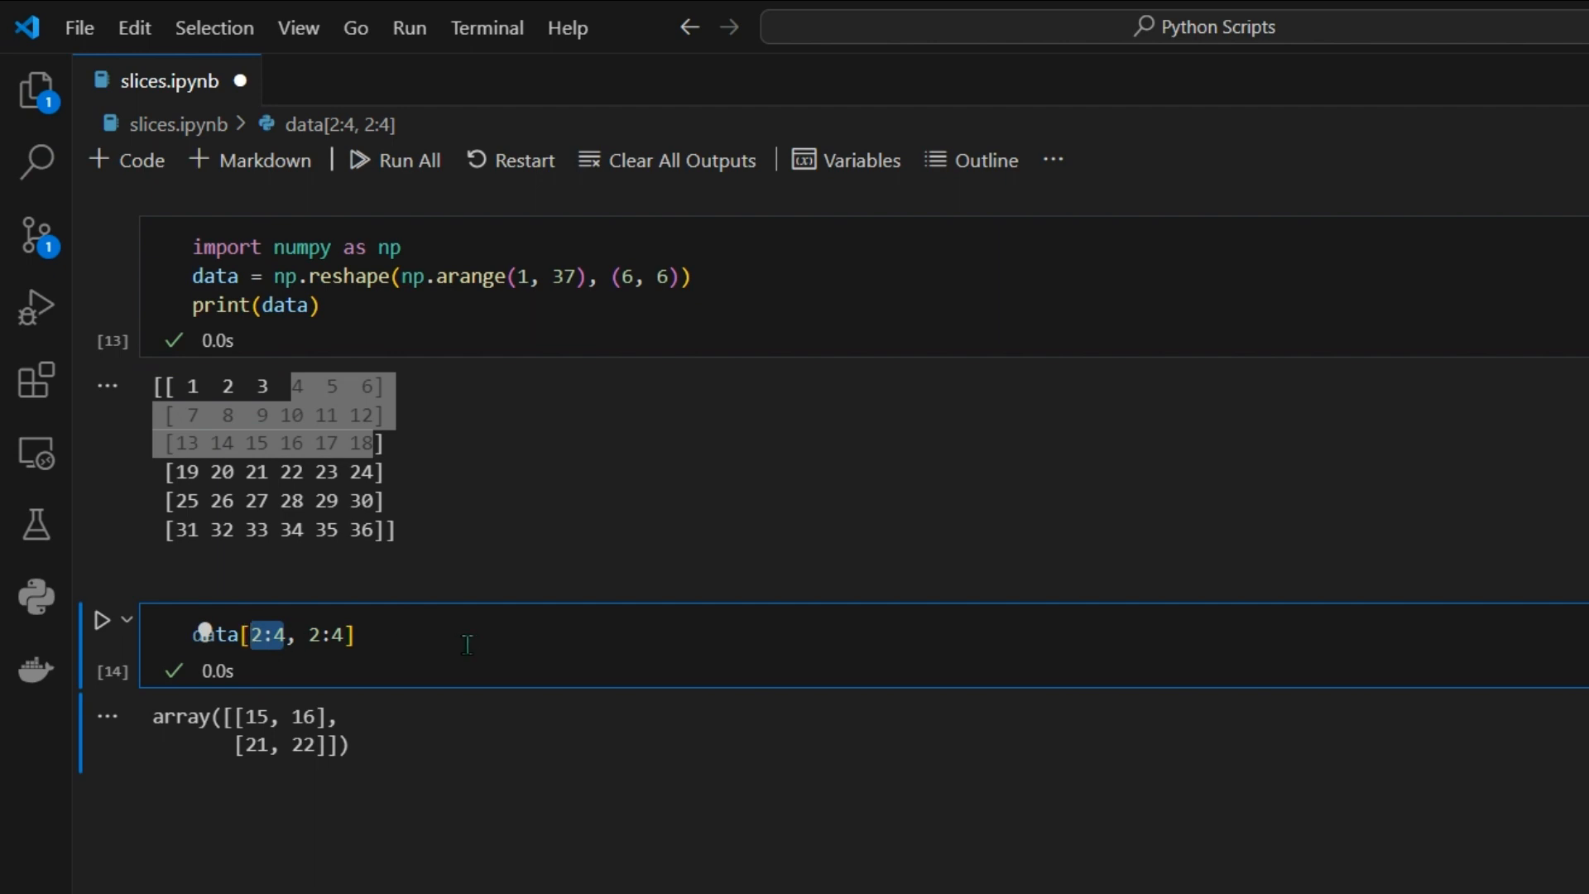
pyautogui.write('0:3')
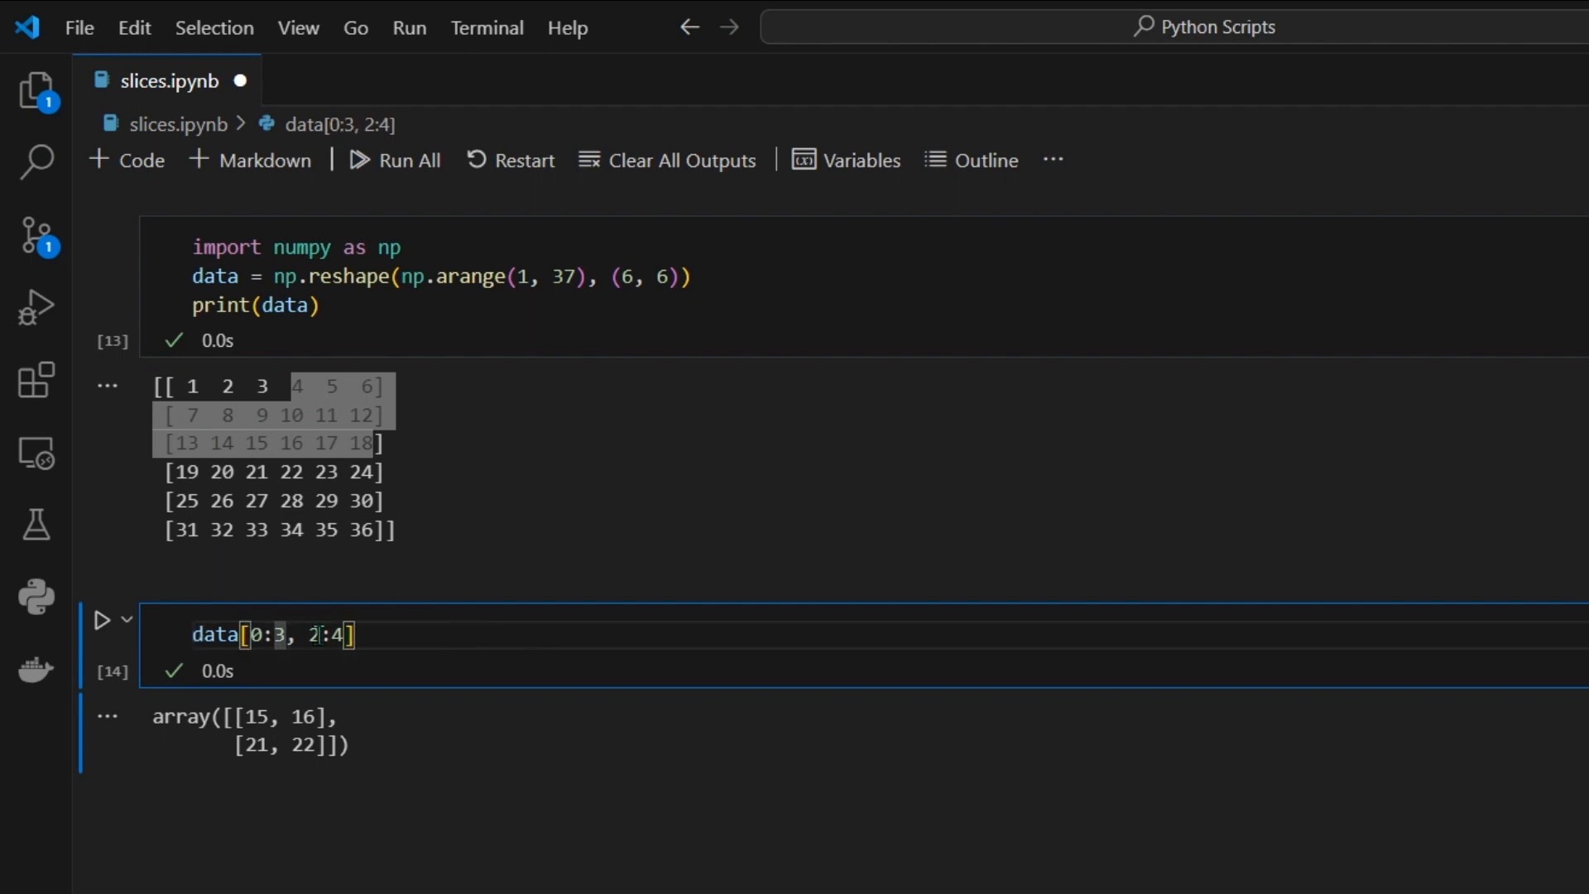
pyautogui.moveTo(337, 636); pyautogui.dragTo(309, 635)
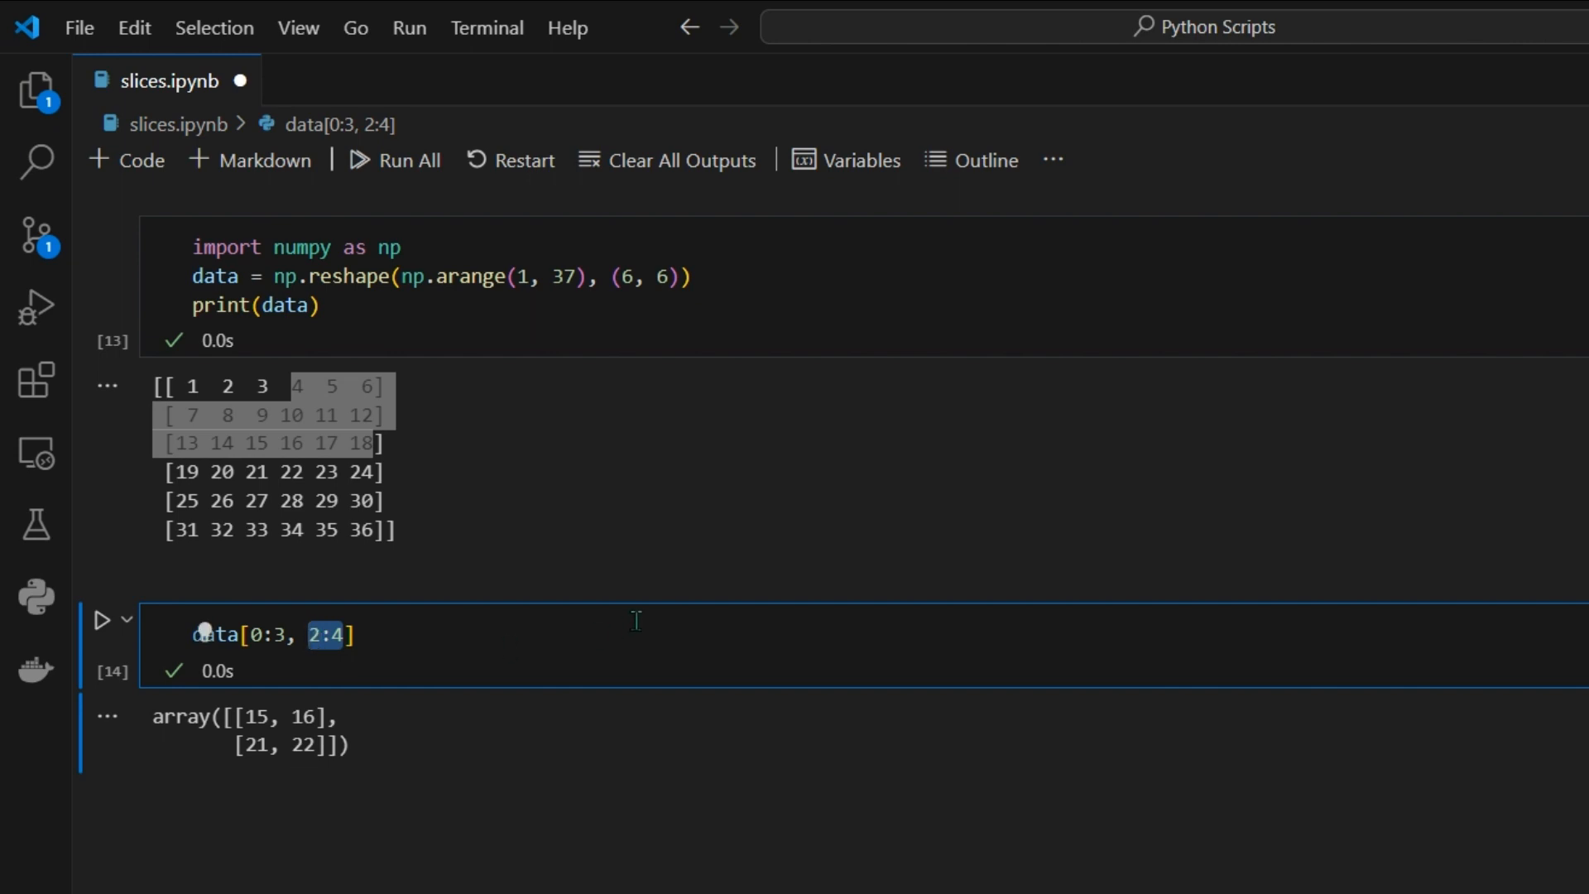
pyautogui.write('3:7')
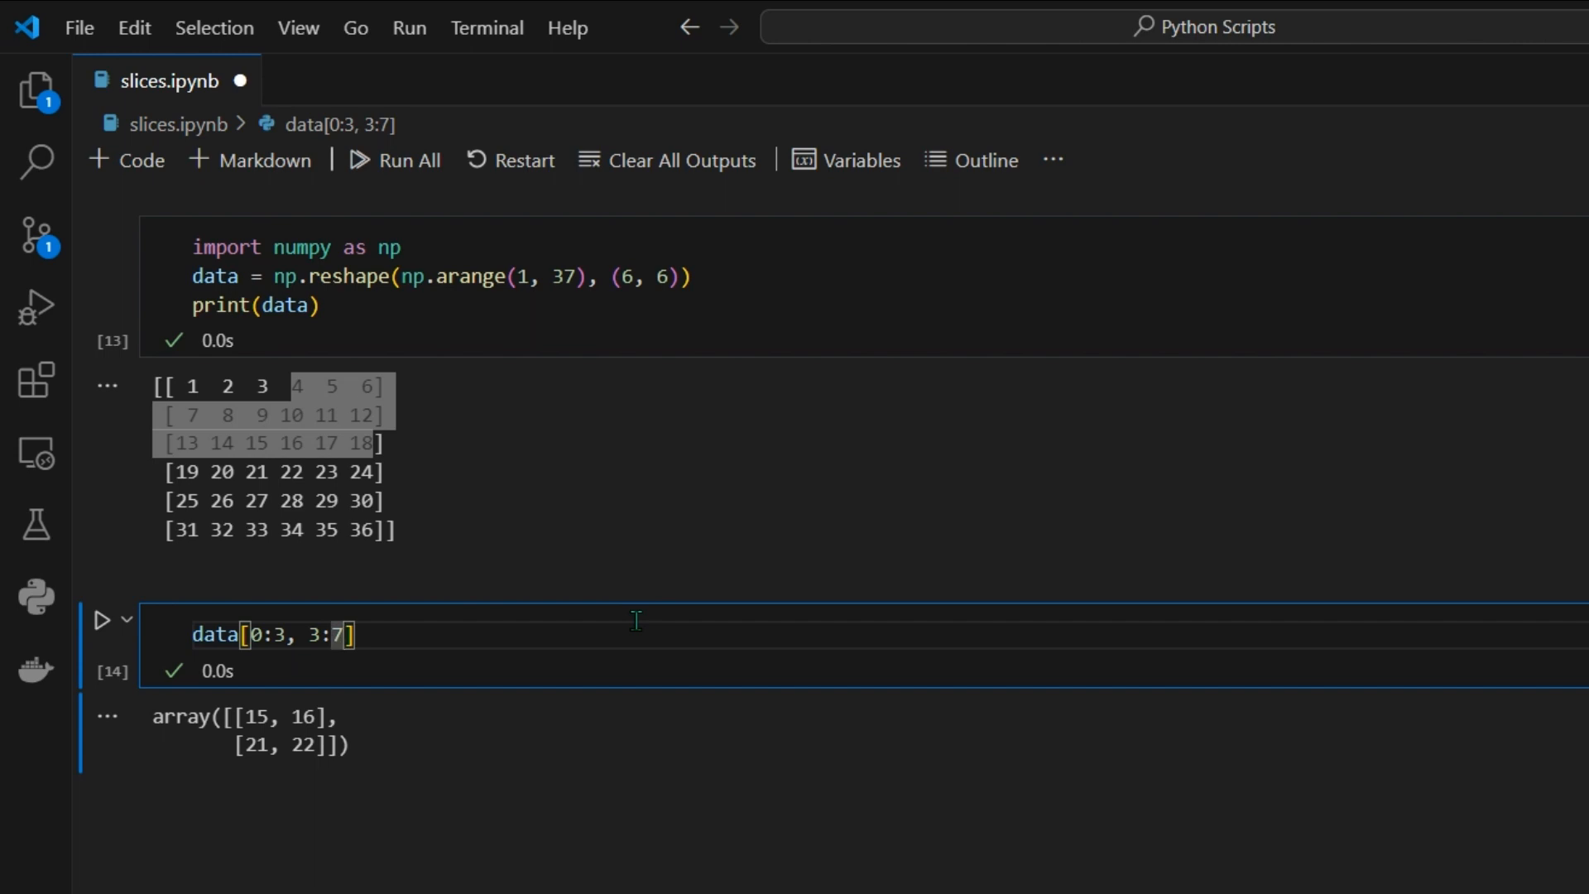
pyautogui.hotkey('ctrl', 'Return')
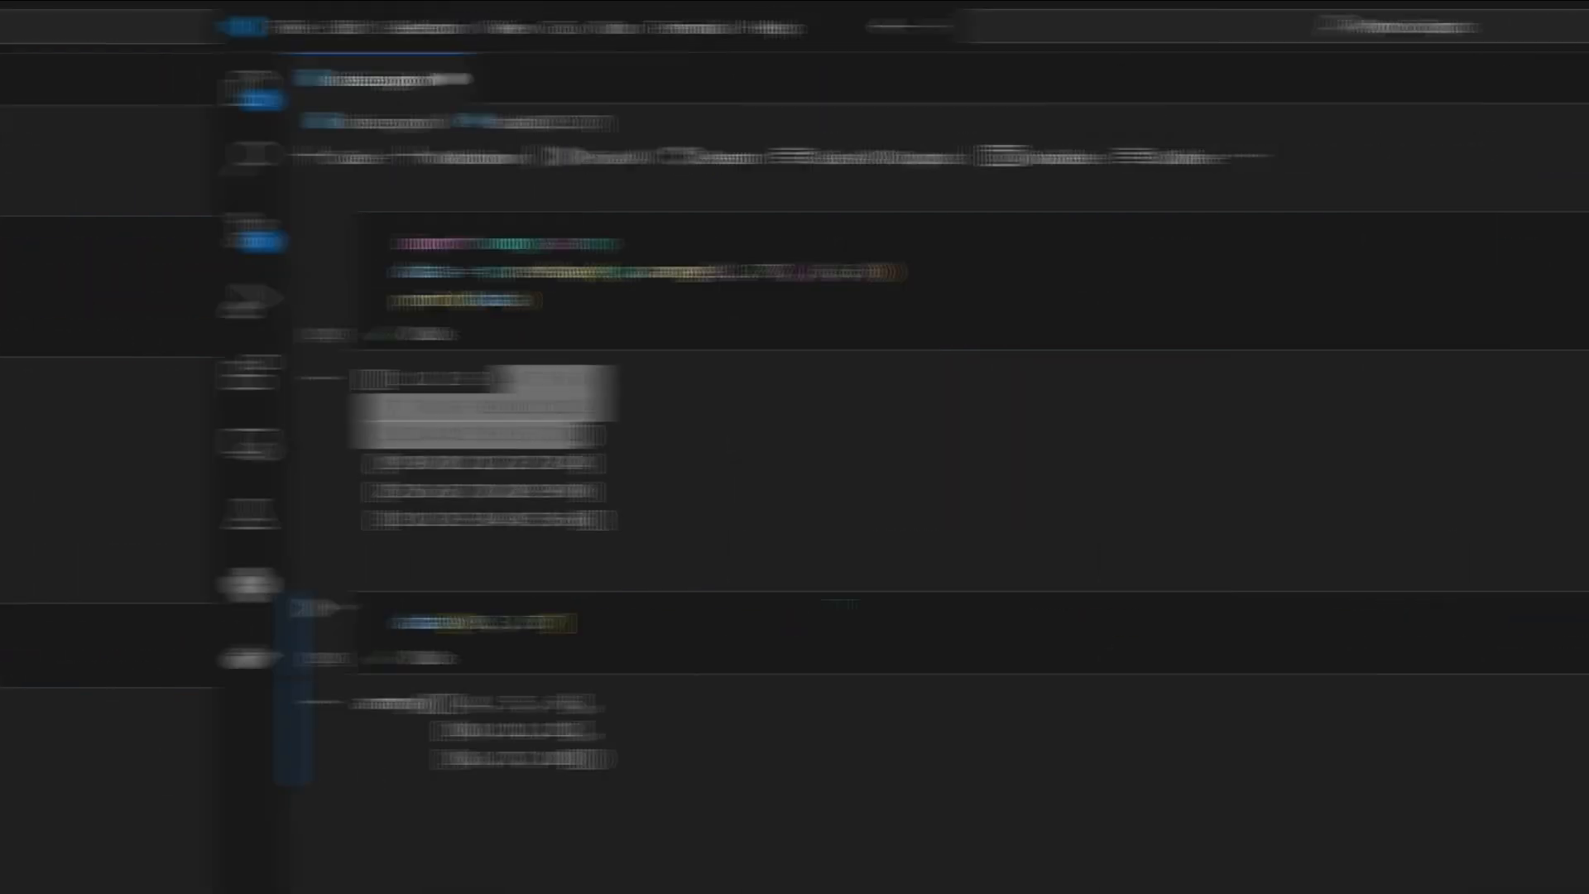
# Remove the row start index and the column end index so the slice reads data[:3, 3:], and rerun the cell
pyautogui.click(251, 635)
pyautogui.press('Delete')
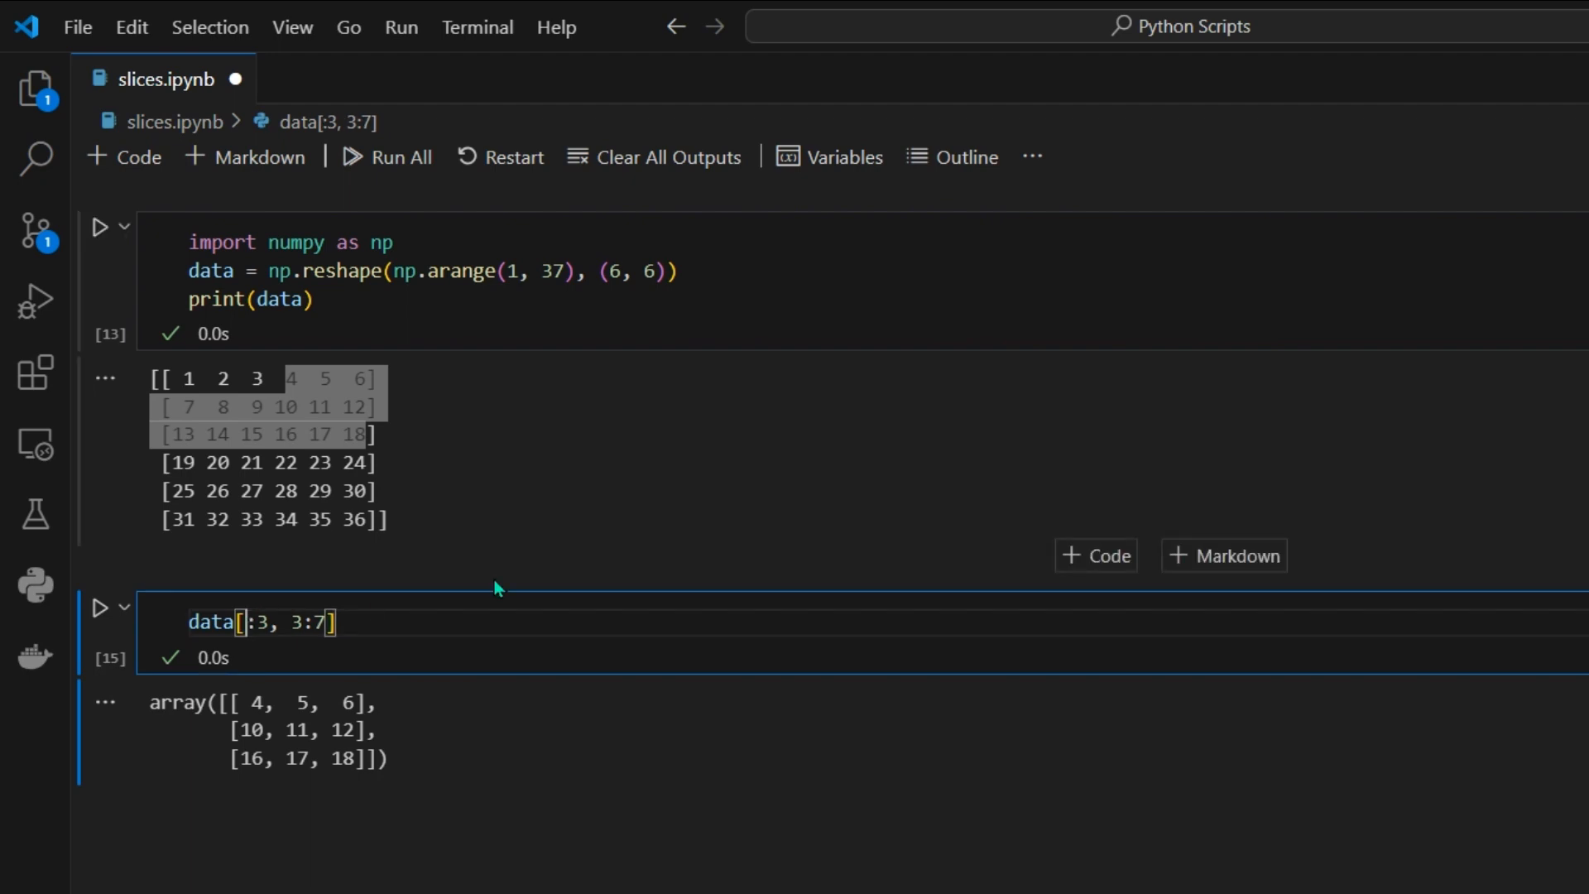
pyautogui.press('Right')
pyautogui.press('Right')
pyautogui.press('Right')
pyautogui.press('Right')
pyautogui.press('Right')
pyautogui.press('Right')
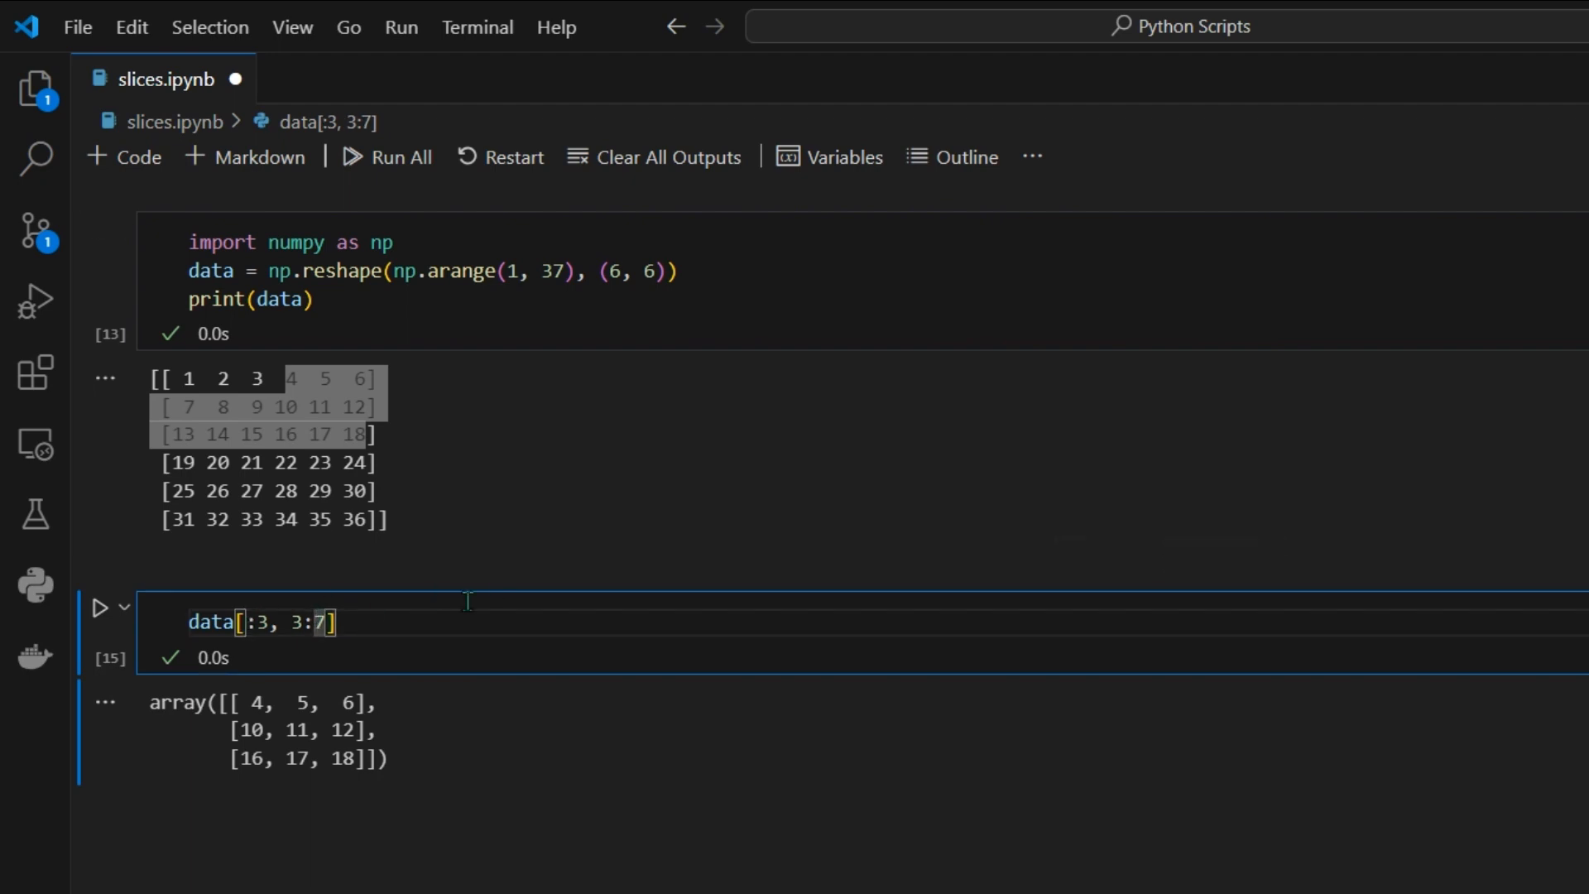
pyautogui.press('Delete')
pyautogui.hotkey('ctrl', 'Return')
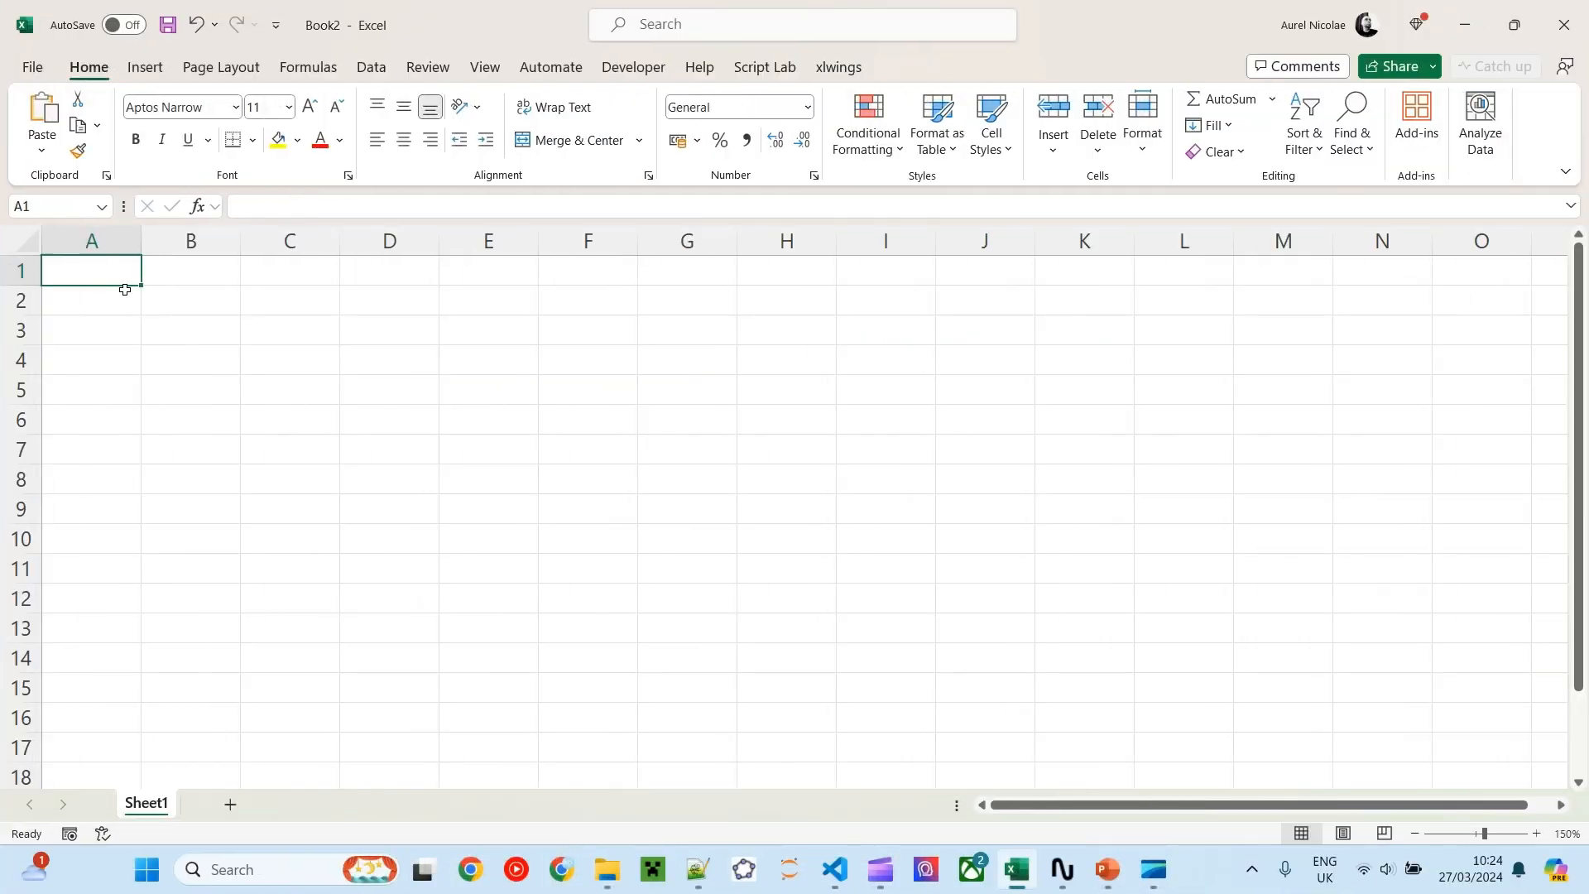
# In the blank Excel sheet, enter =SEQUENCE(6, 6) in cell A1 and autofit columns A to F
pyautogui.write('=')
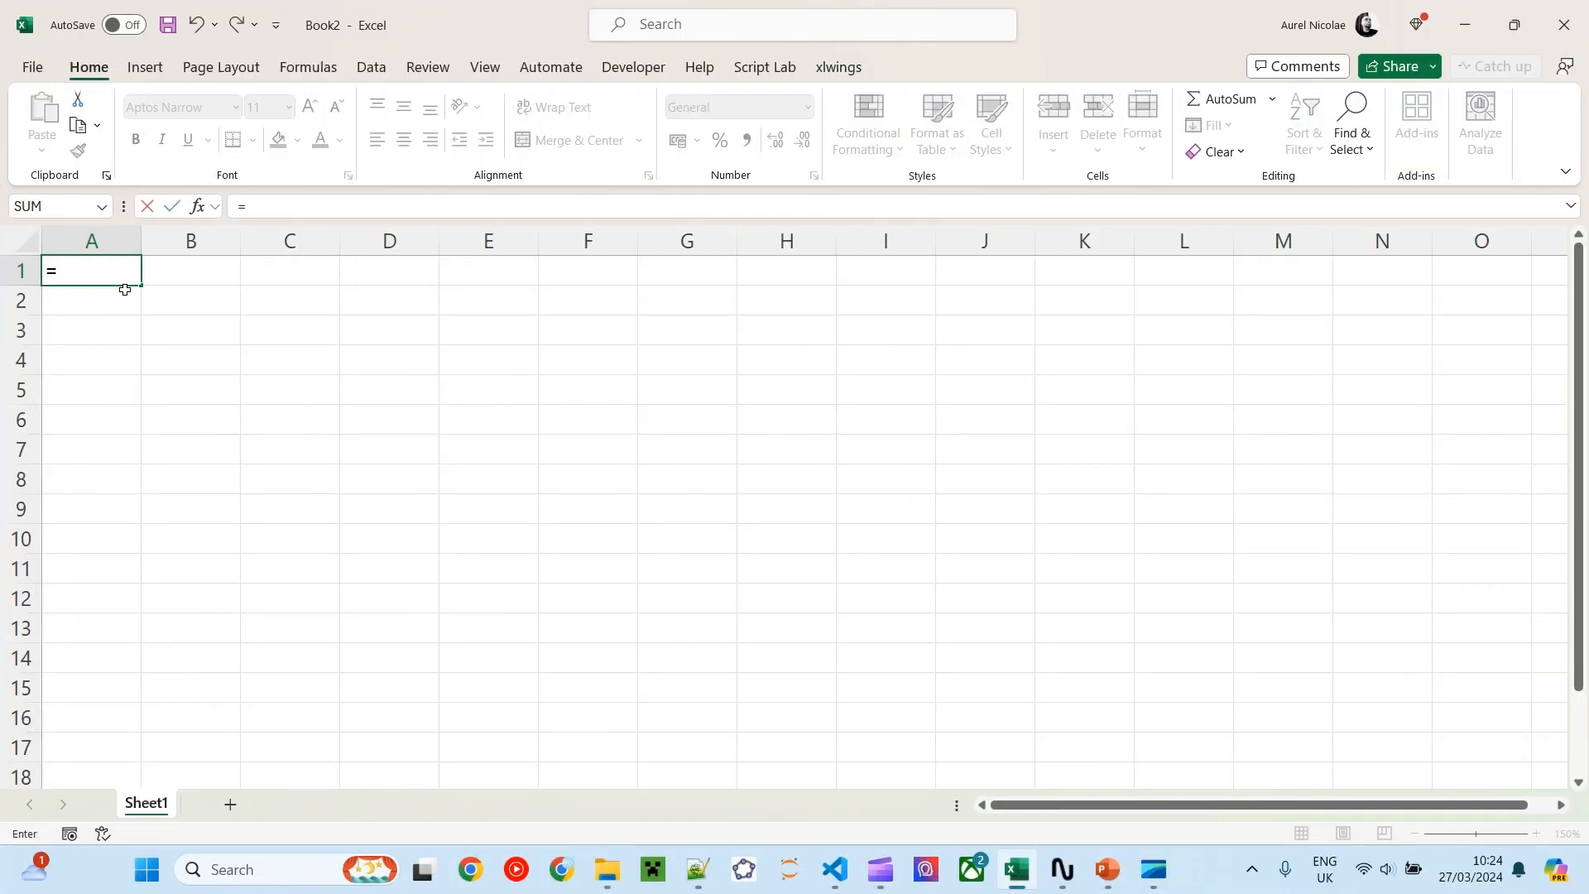
pyautogui.write('seq')
pyautogui.press('Tab')
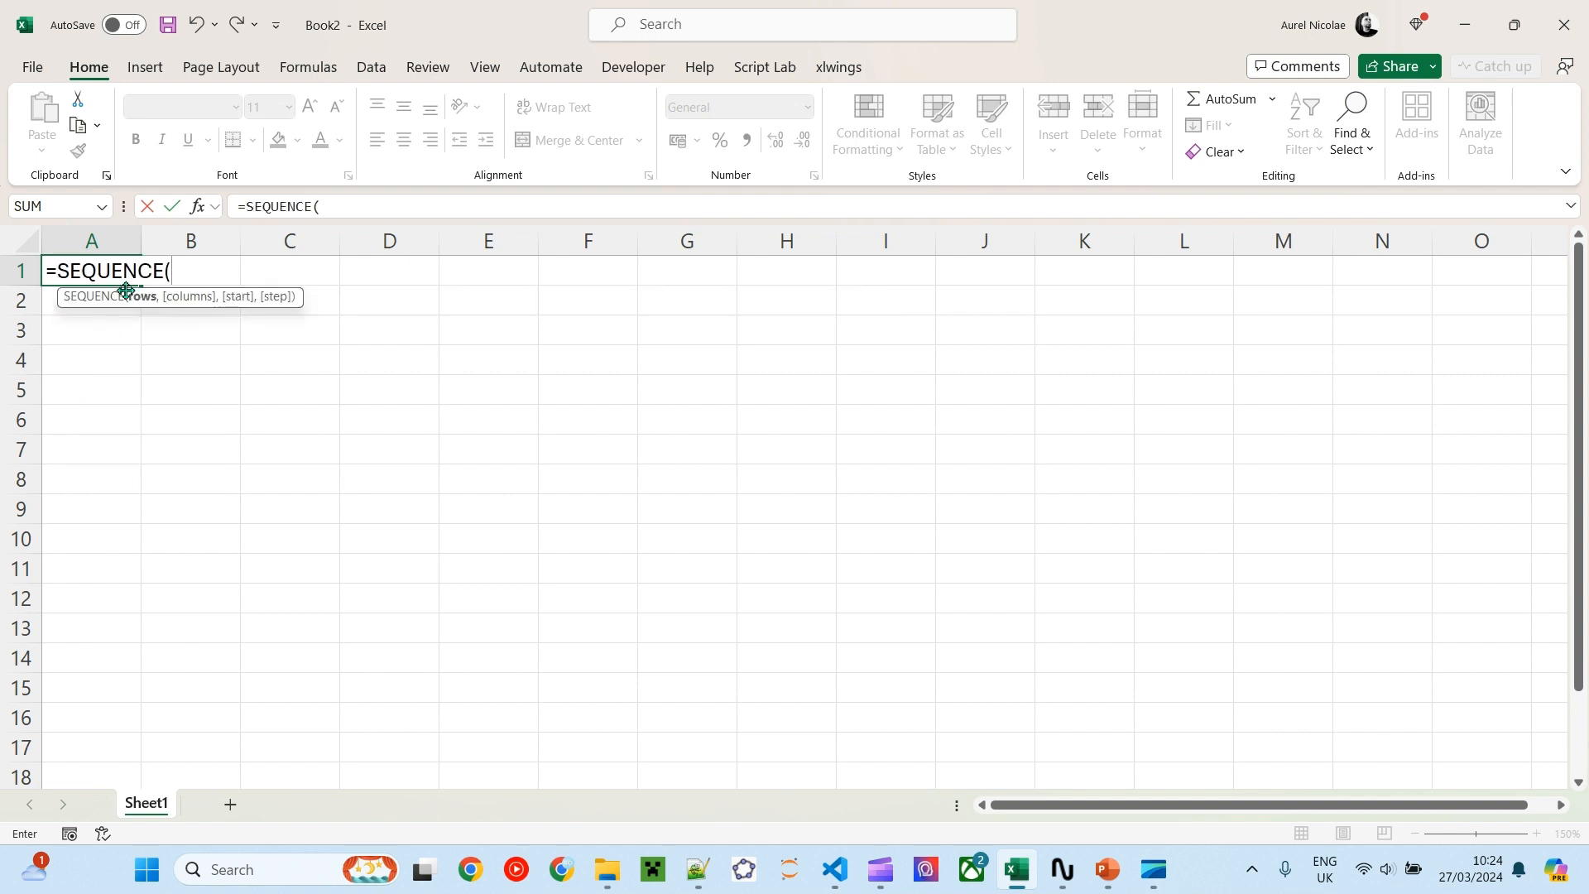
pyautogui.write('6, ')
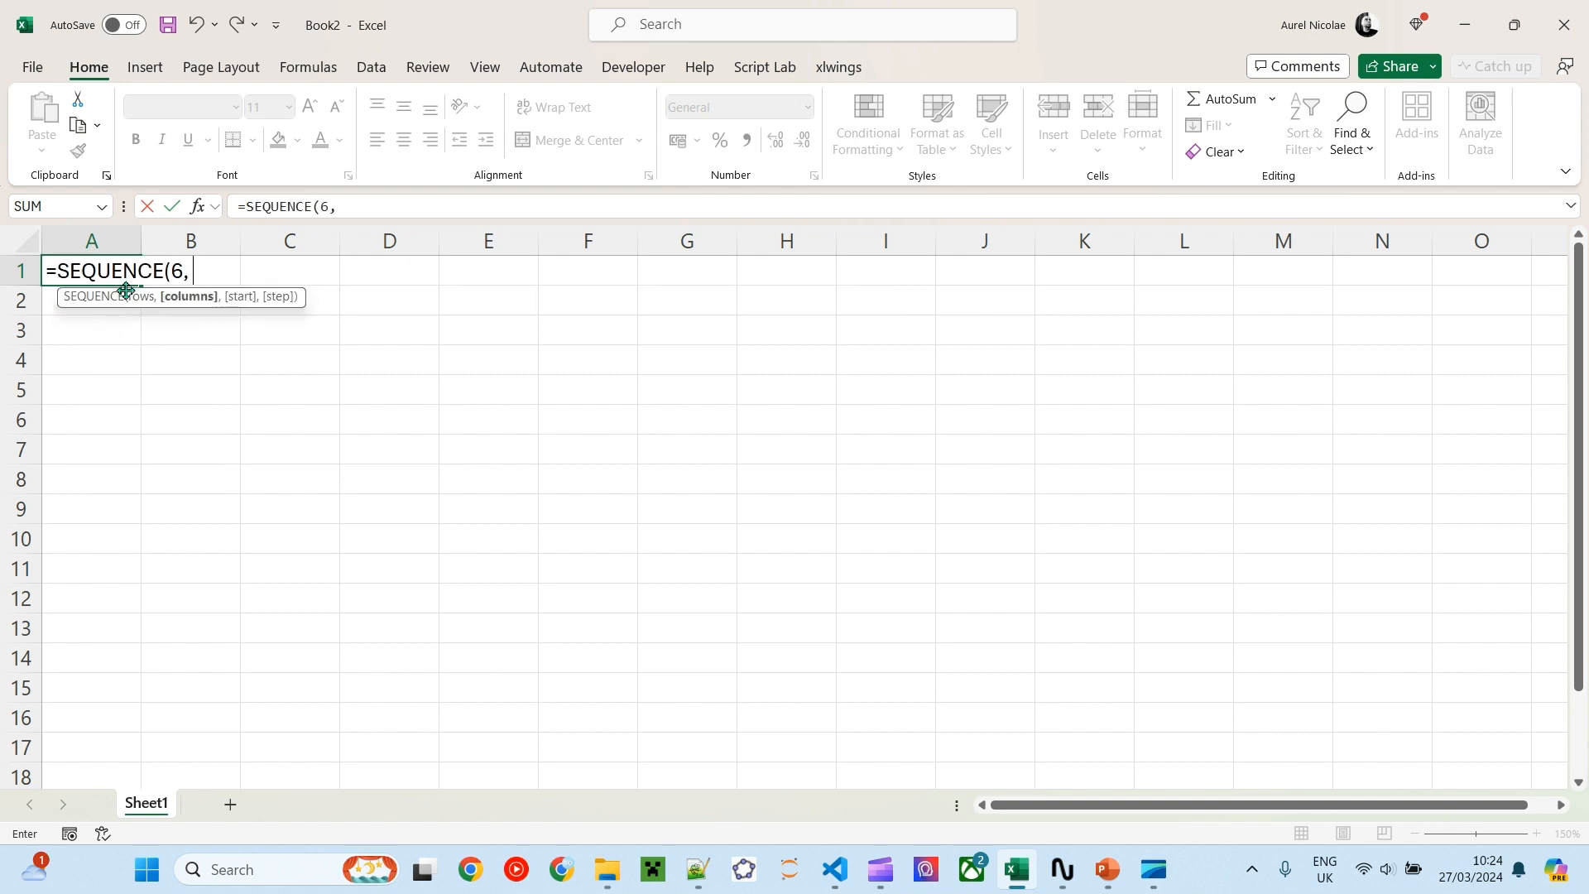
pyautogui.write('6)')
pyautogui.press('Return')
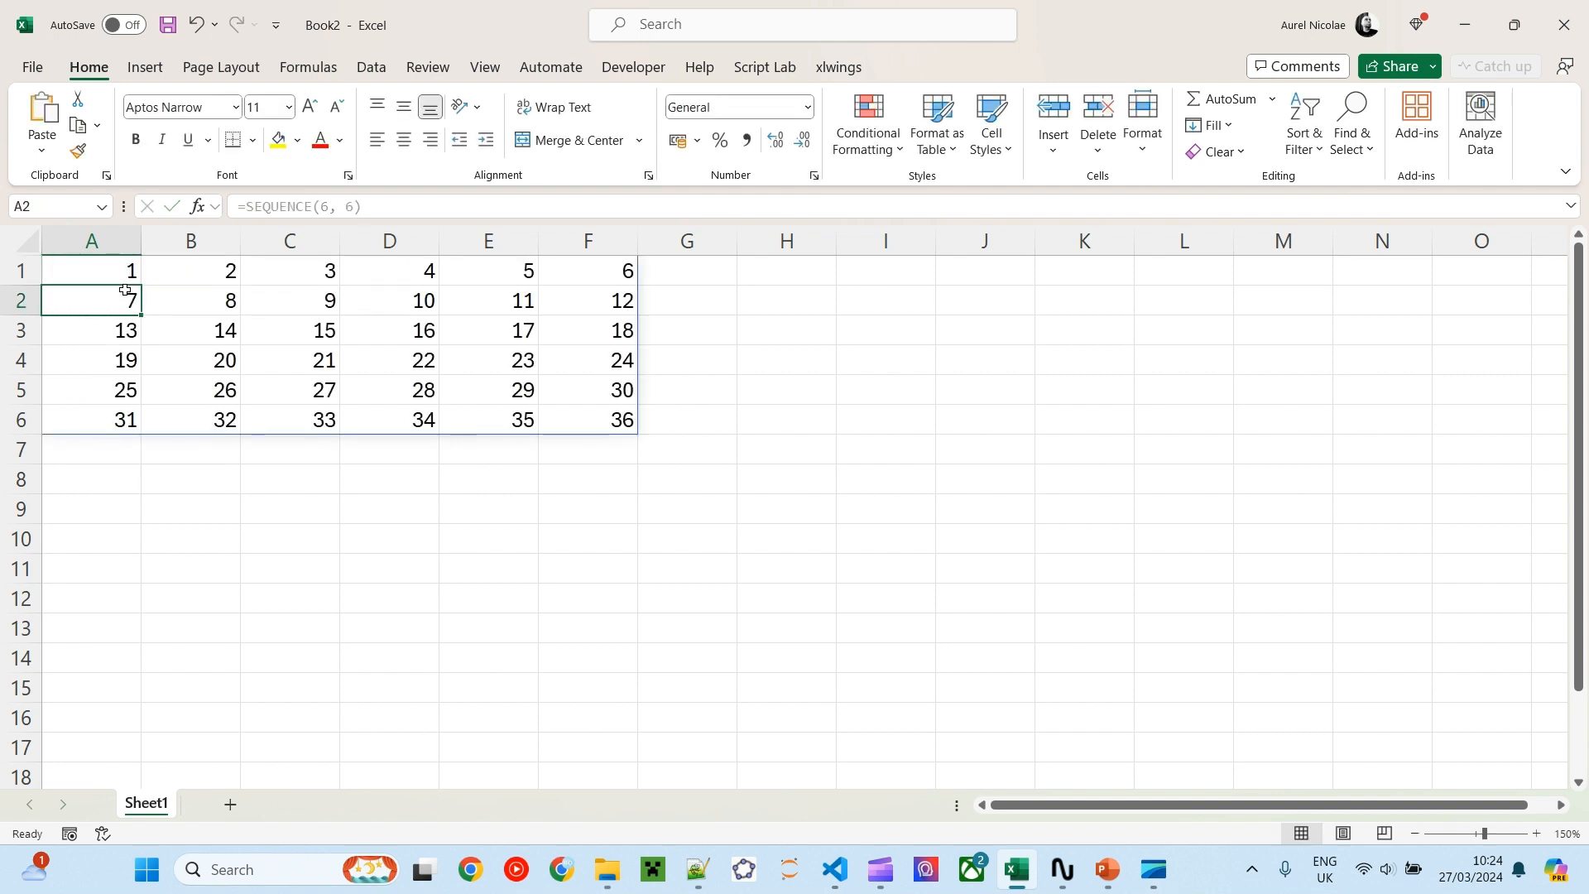
pyautogui.moveTo(108, 240); pyautogui.dragTo(579, 239)
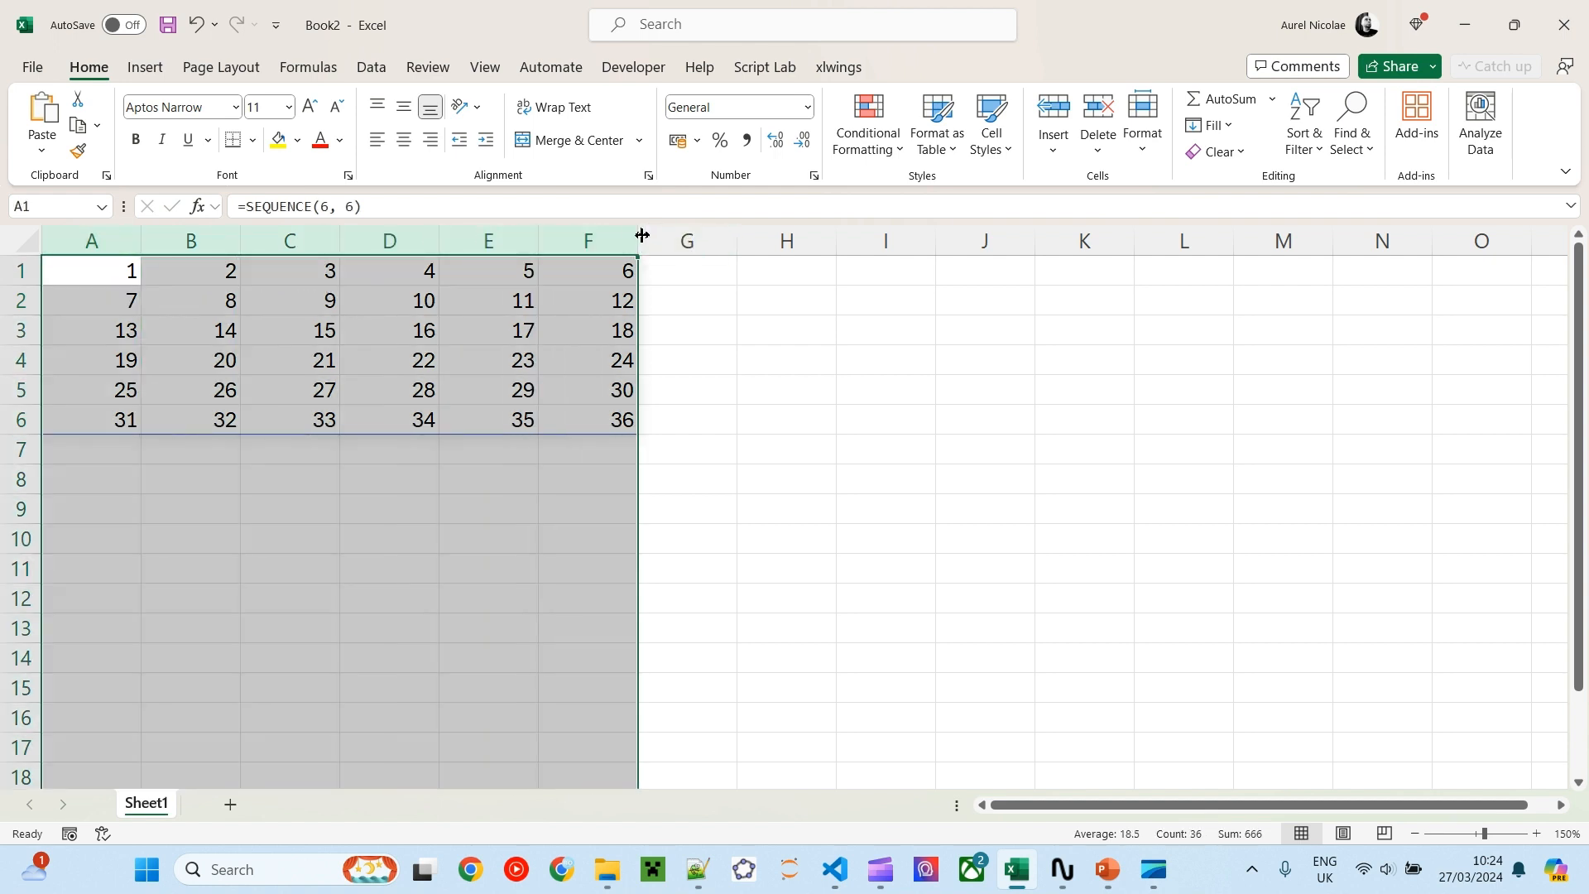
pyautogui.doubleClick(638, 240)
# Enter =TAKE(A1#, 3, 3) in cell H1 and autofit columns H to J
pyautogui.click(387, 277)
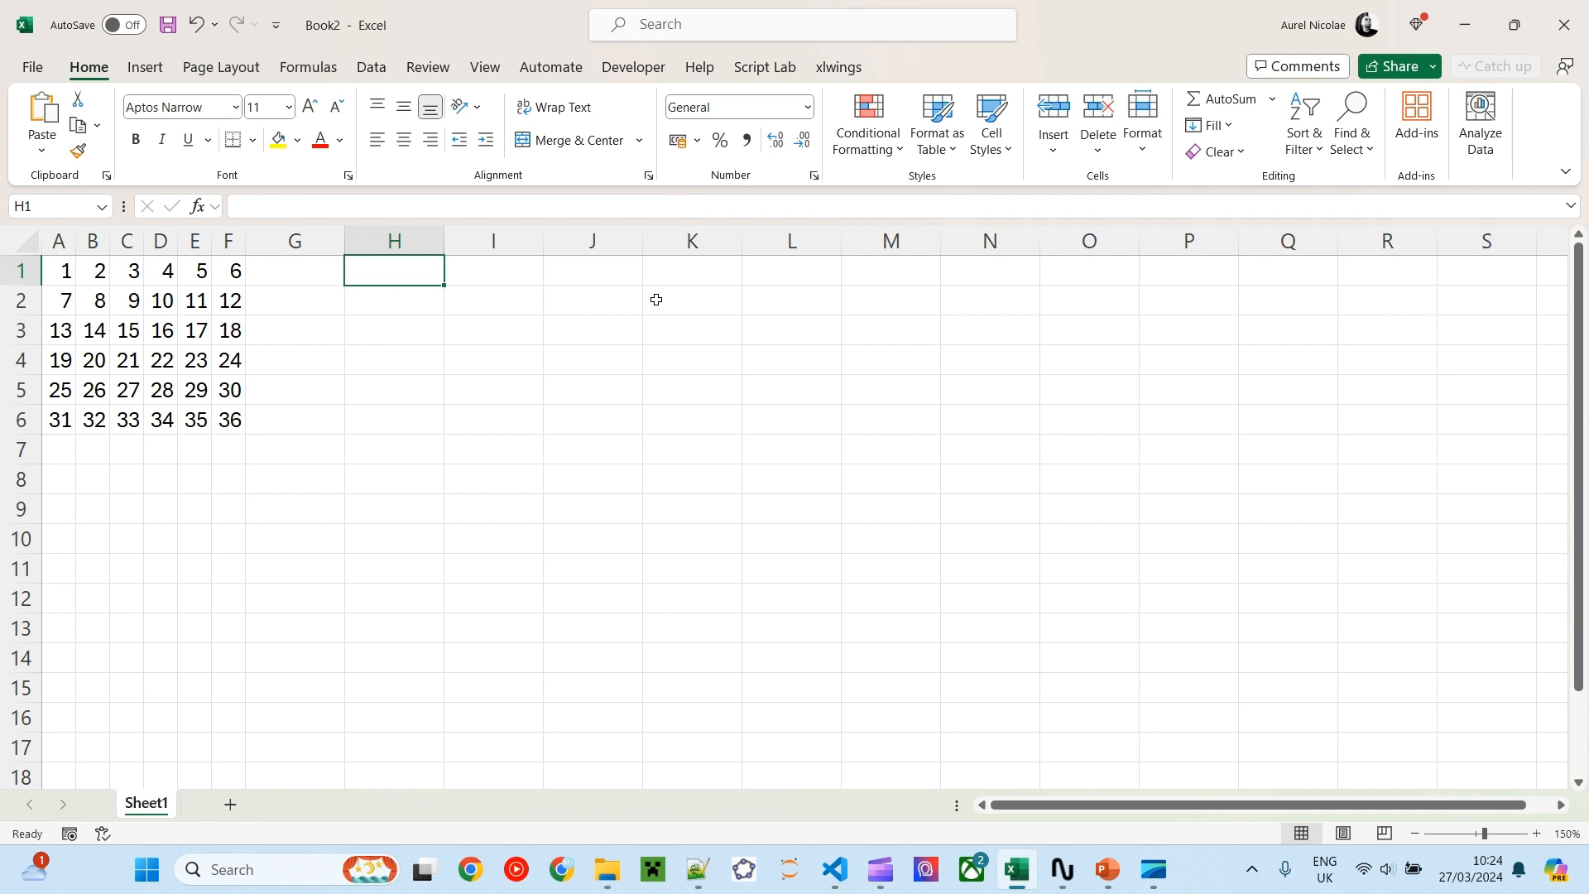
pyautogui.write('=take')
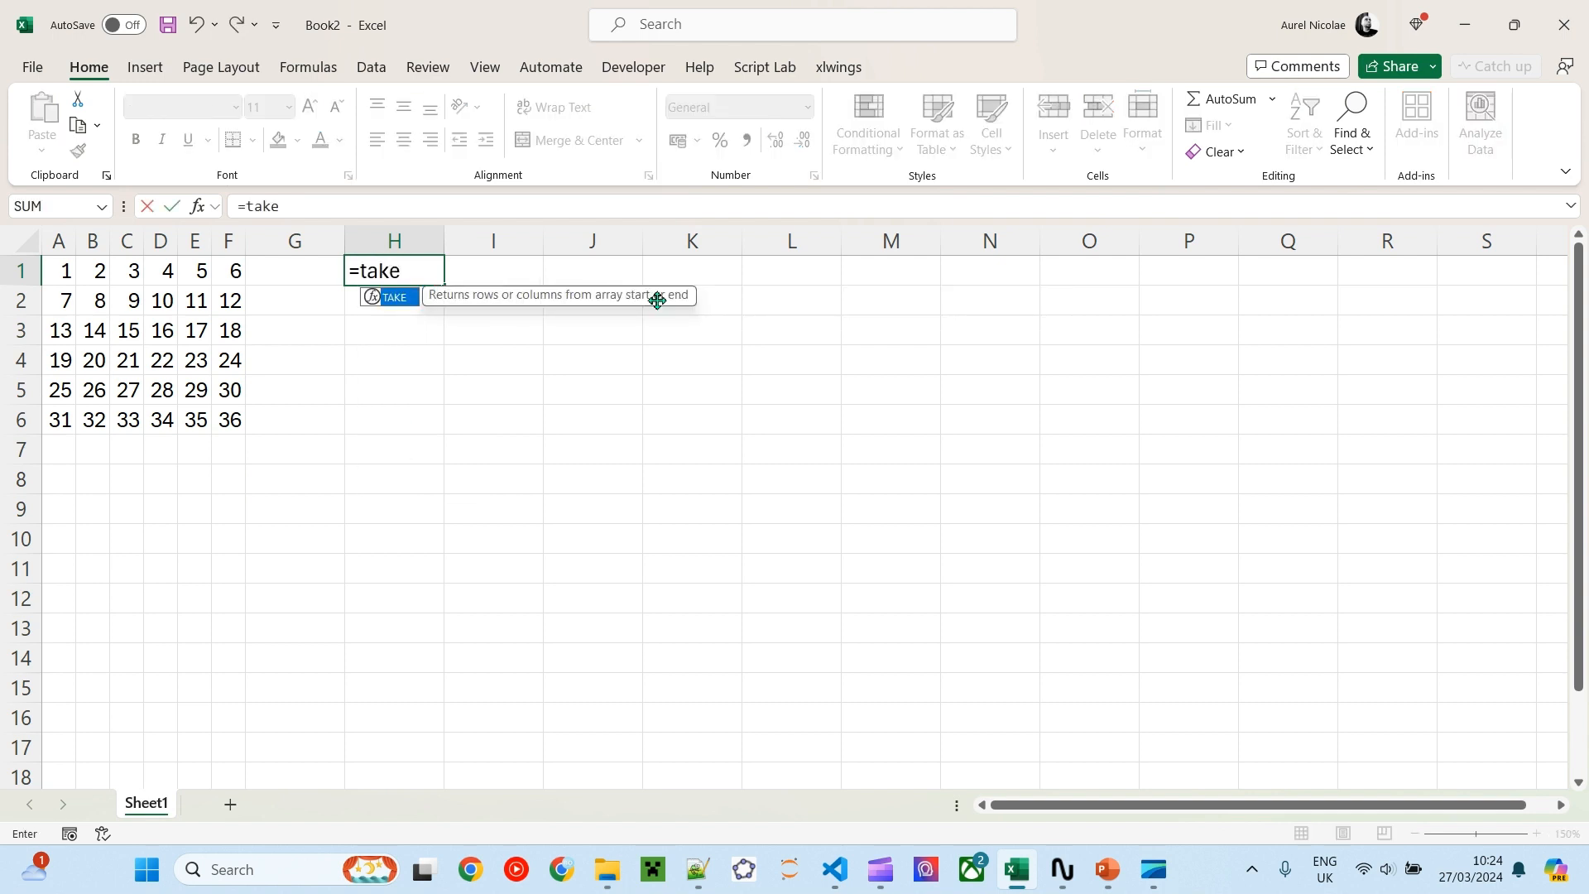
pyautogui.write('(')
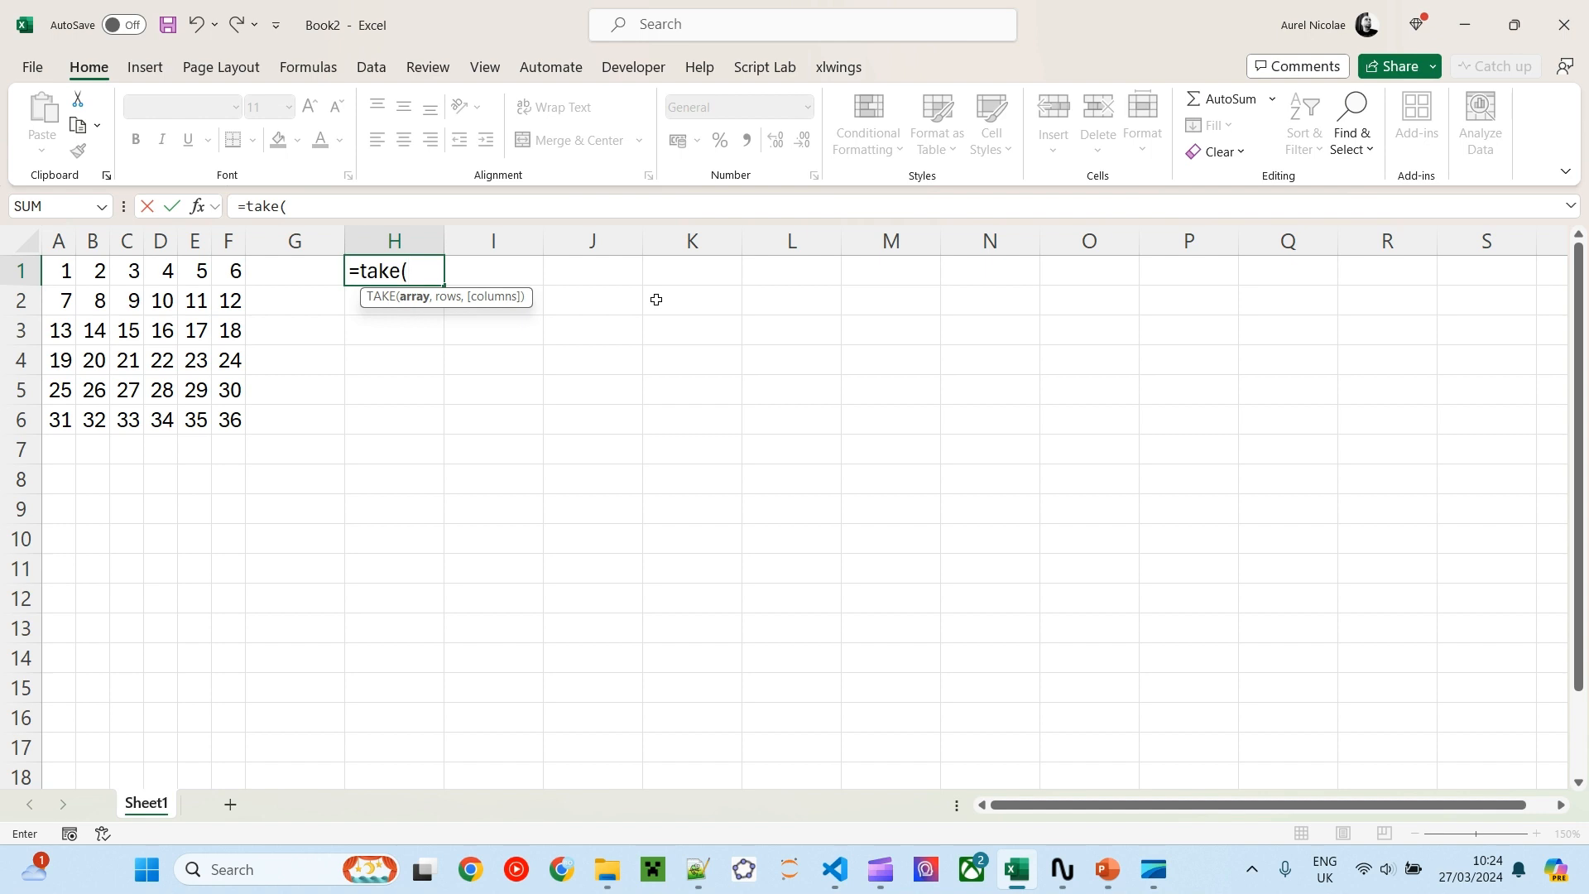
pyautogui.write('A')
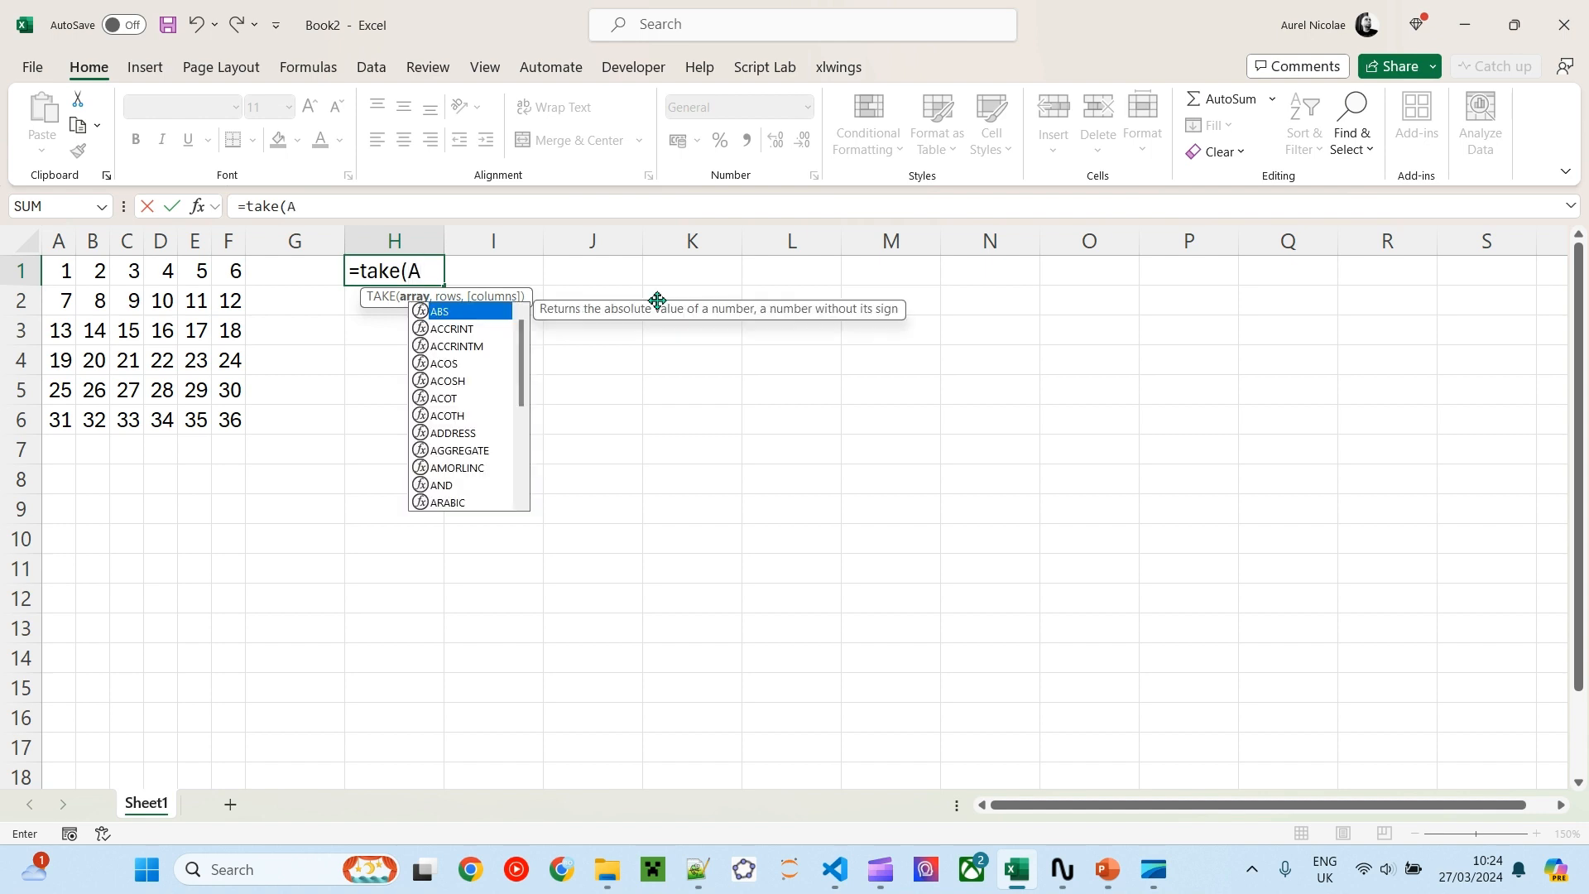
pyautogui.write('1')
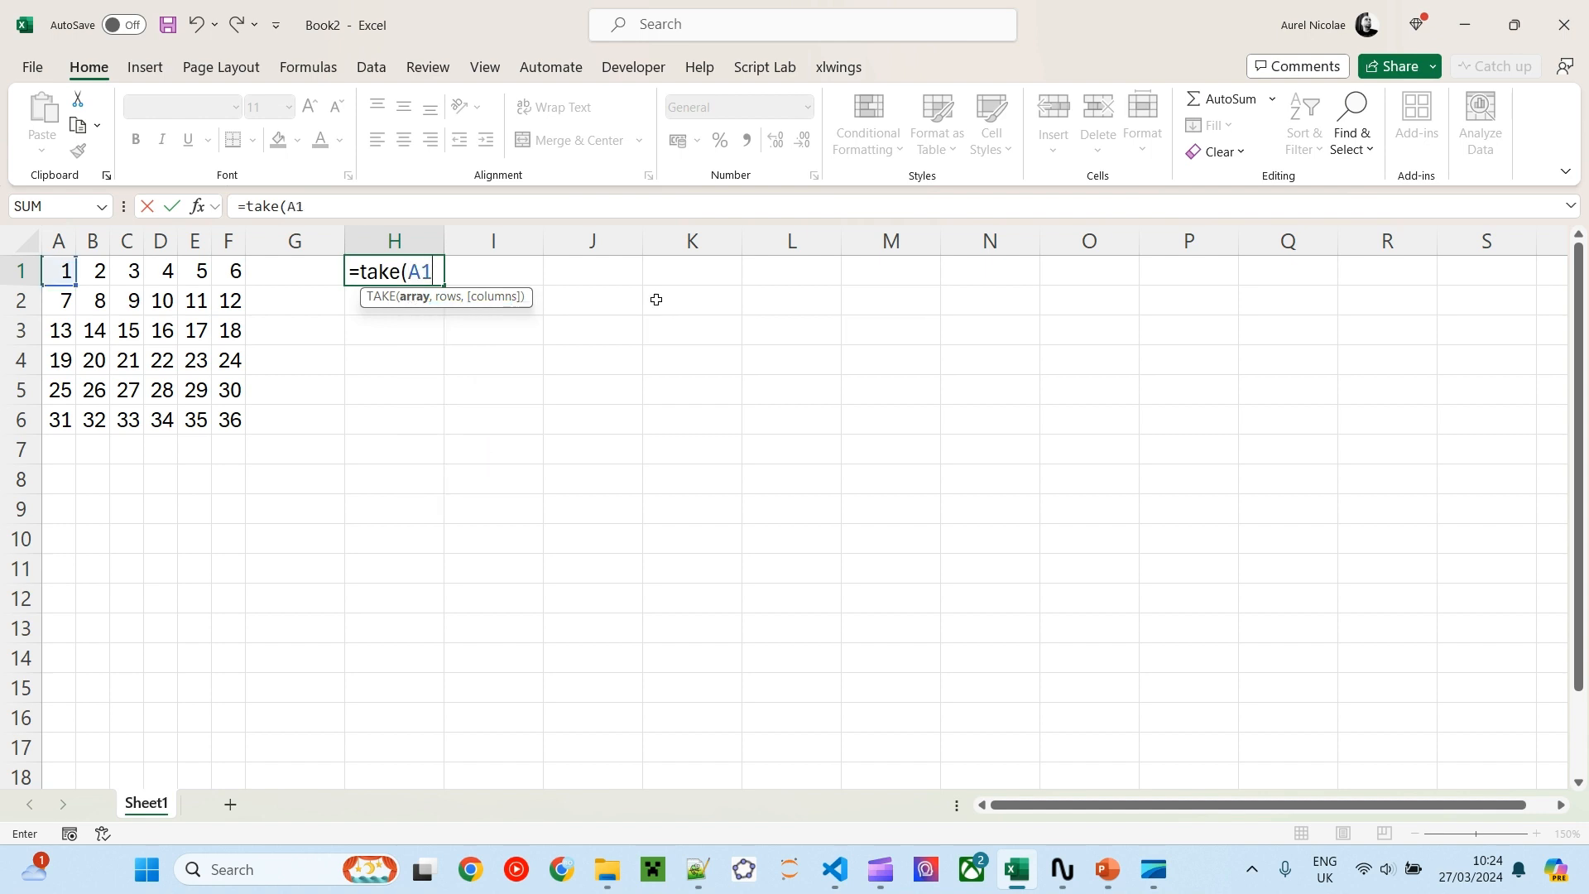
pyautogui.write('#')
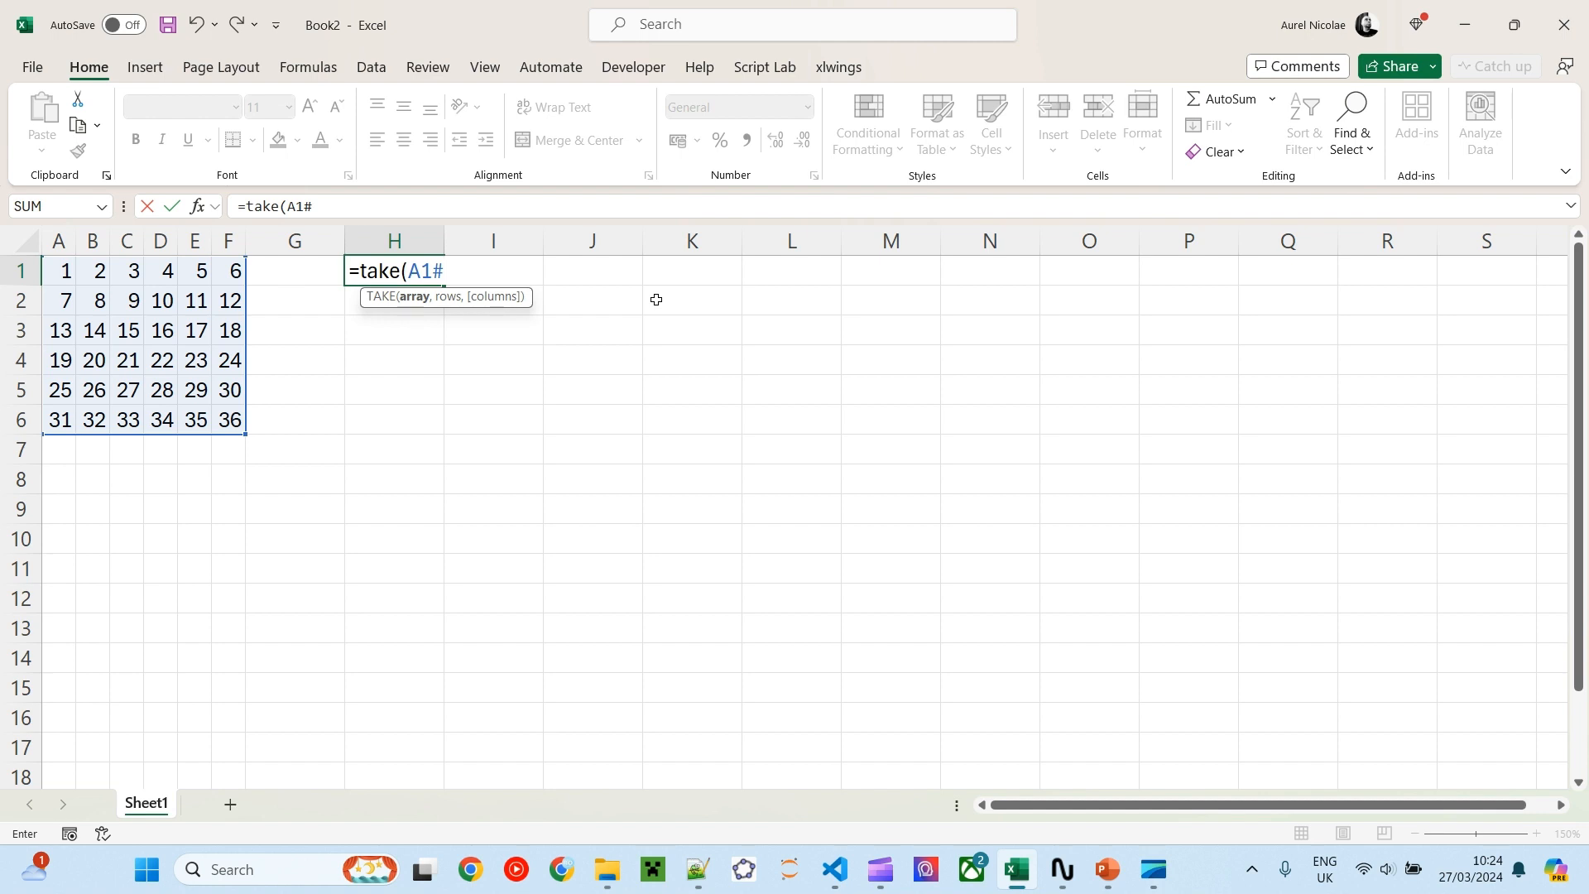
pyautogui.write(', 3, 3)')
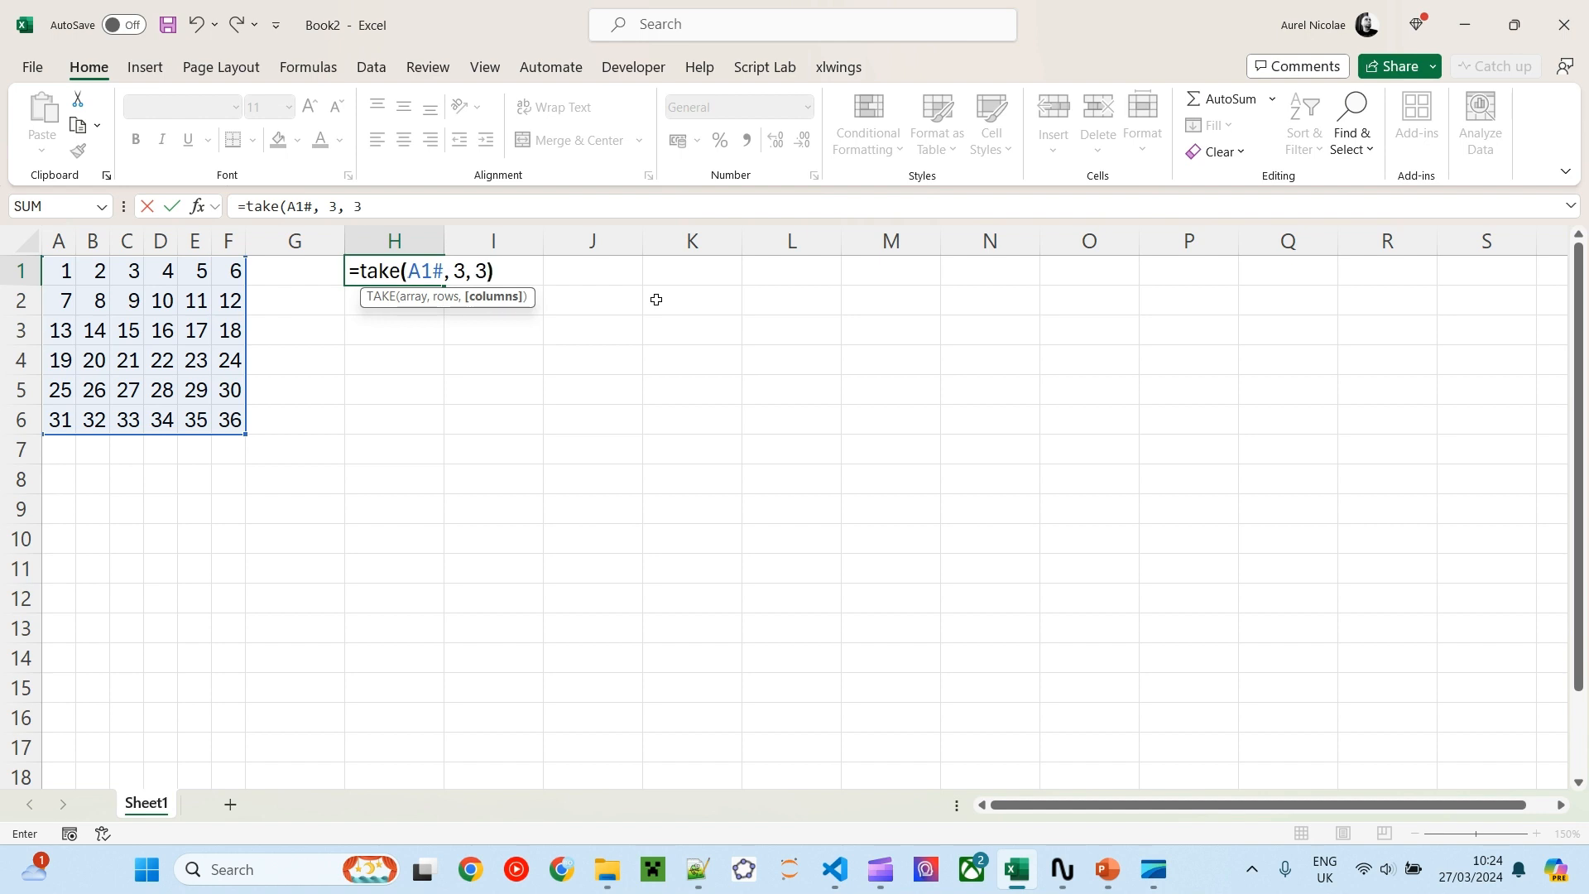
pyautogui.press('Return')
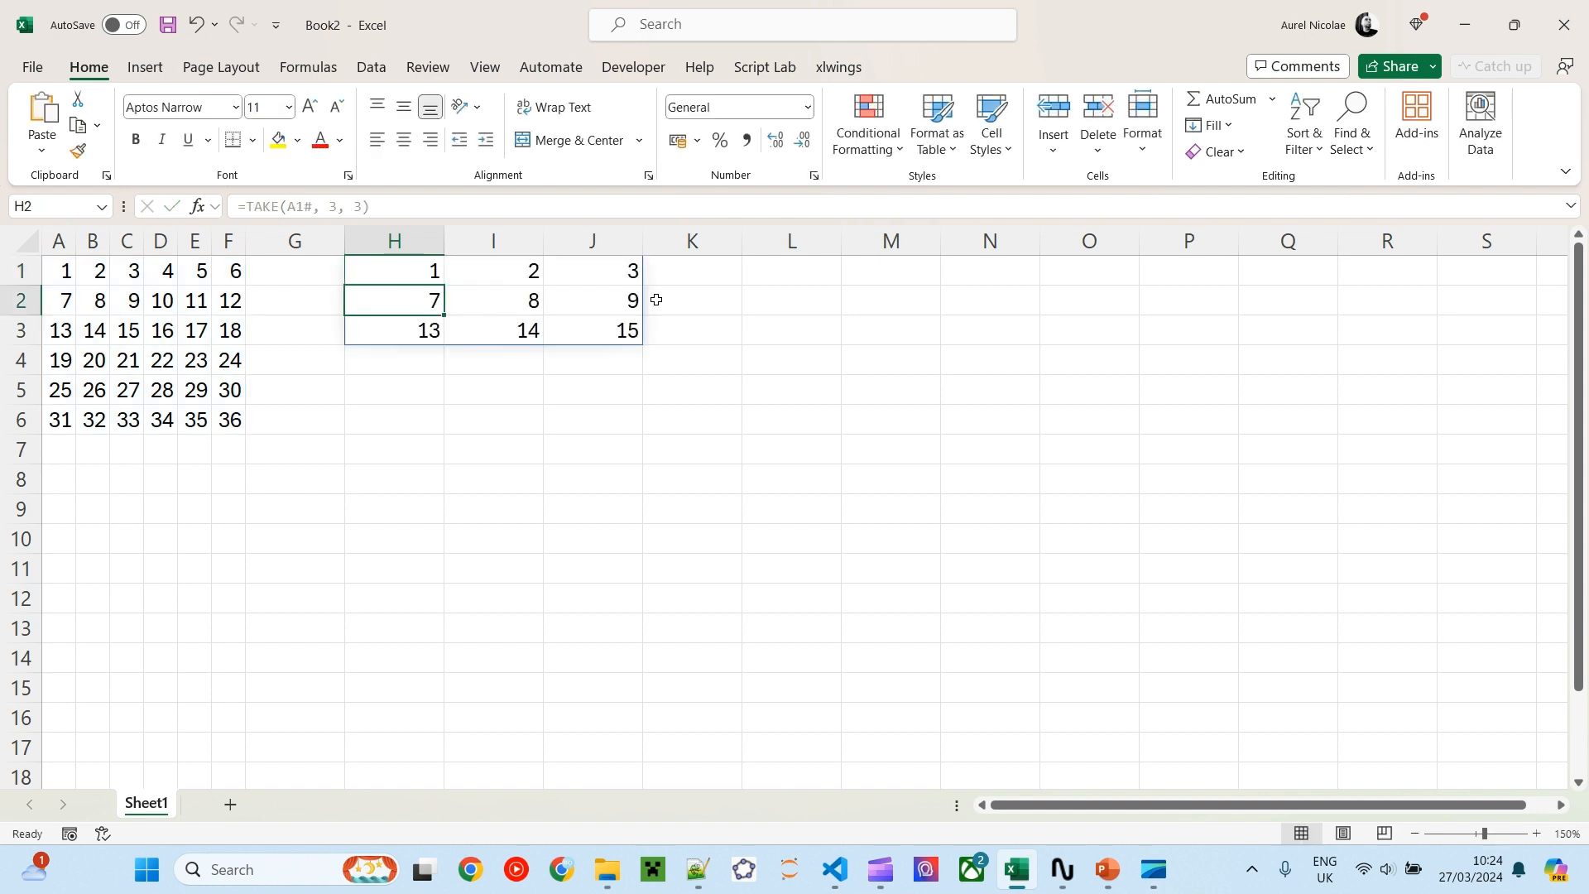
pyautogui.moveTo(418, 244); pyautogui.dragTo(555, 240)
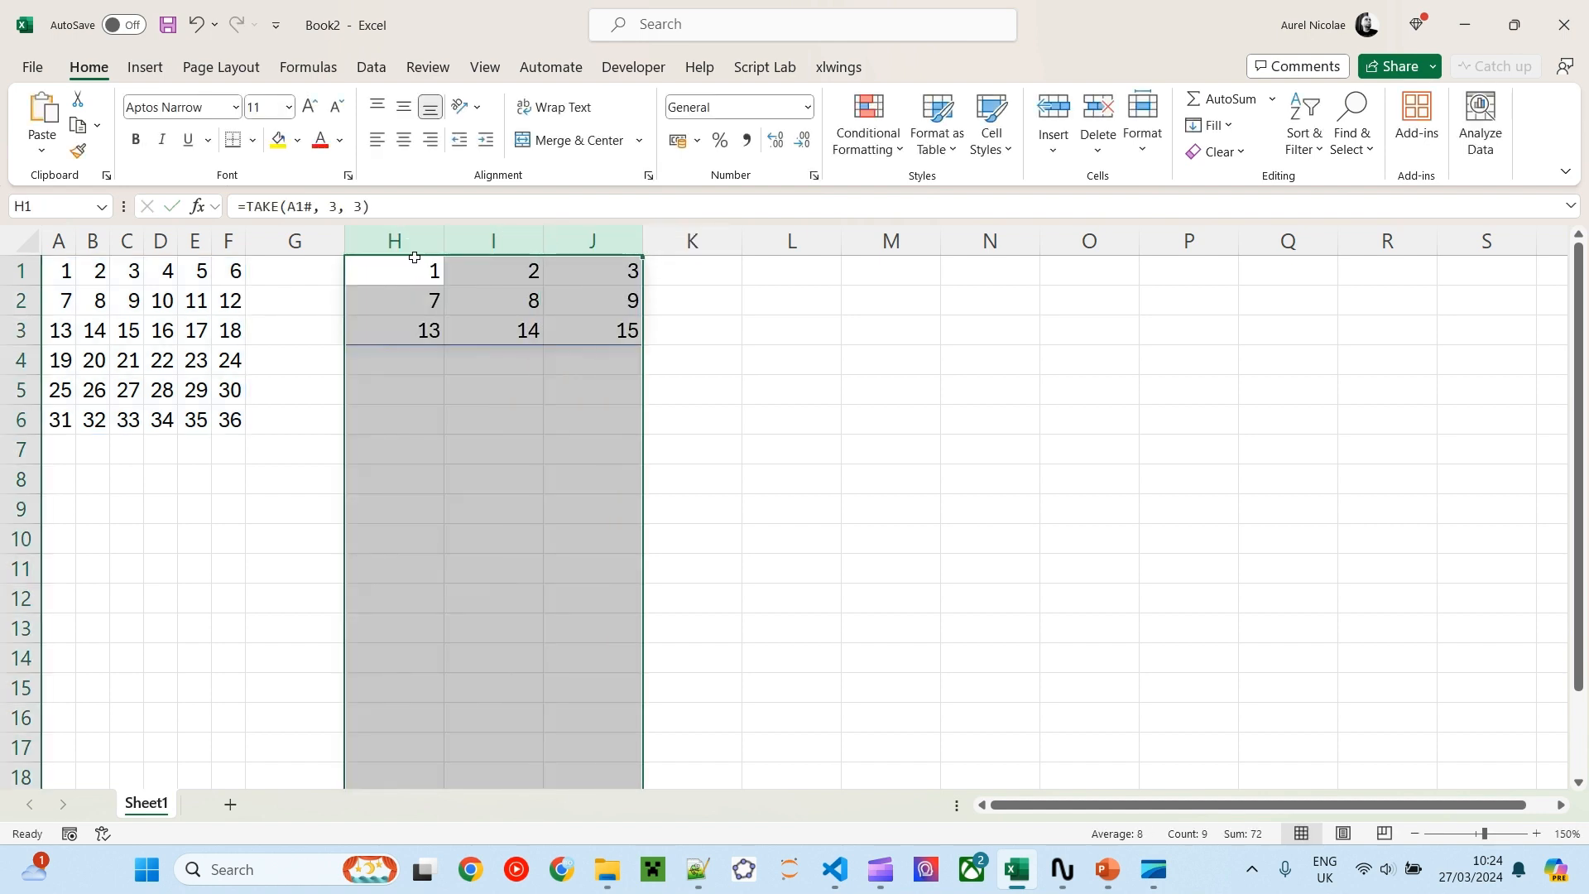
pyautogui.doubleClick(445, 242)
# Change the formula in H1 to =TAKE(A1#, -3, -3) to return the last three rows and columns
pyautogui.moveTo(55, 273); pyautogui.dragTo(132, 333)
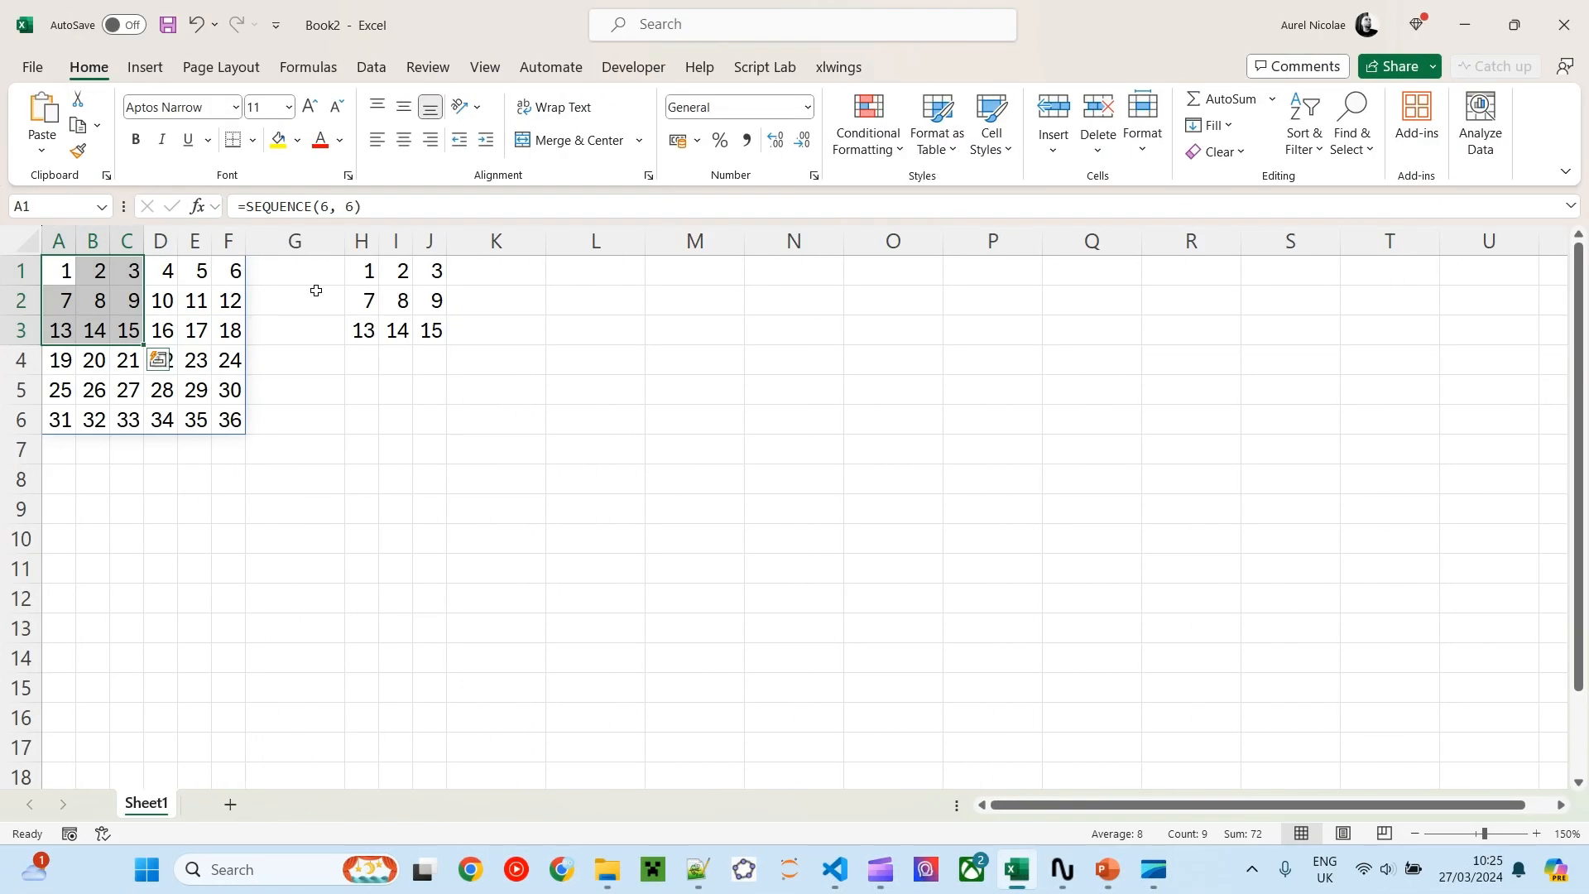
pyautogui.moveTo(225, 419); pyautogui.dragTo(165, 366)
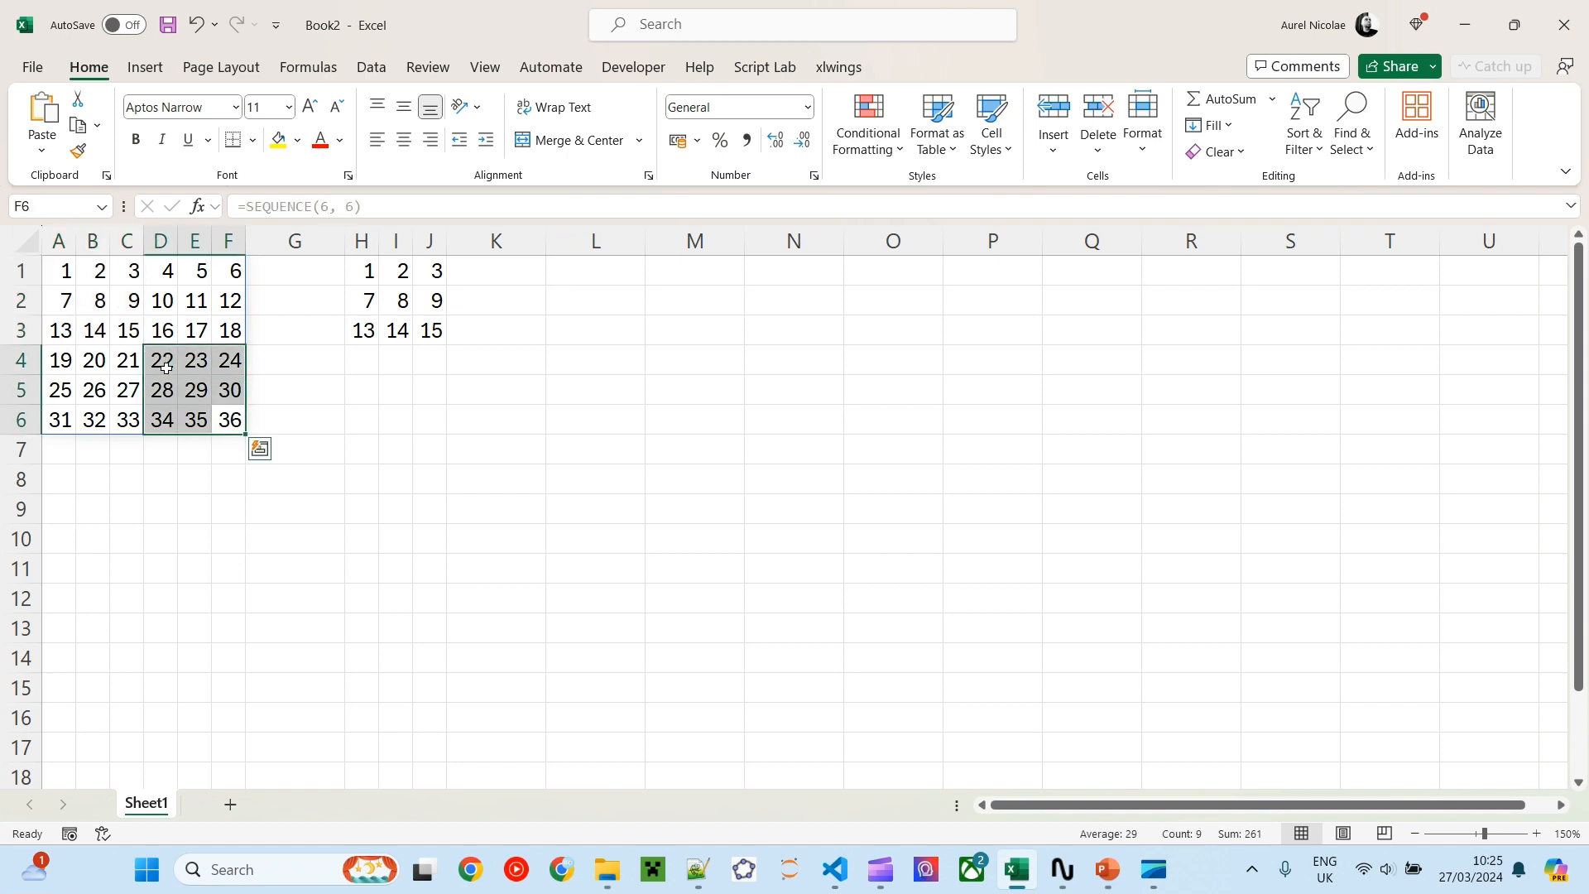
pyautogui.click(380, 266)
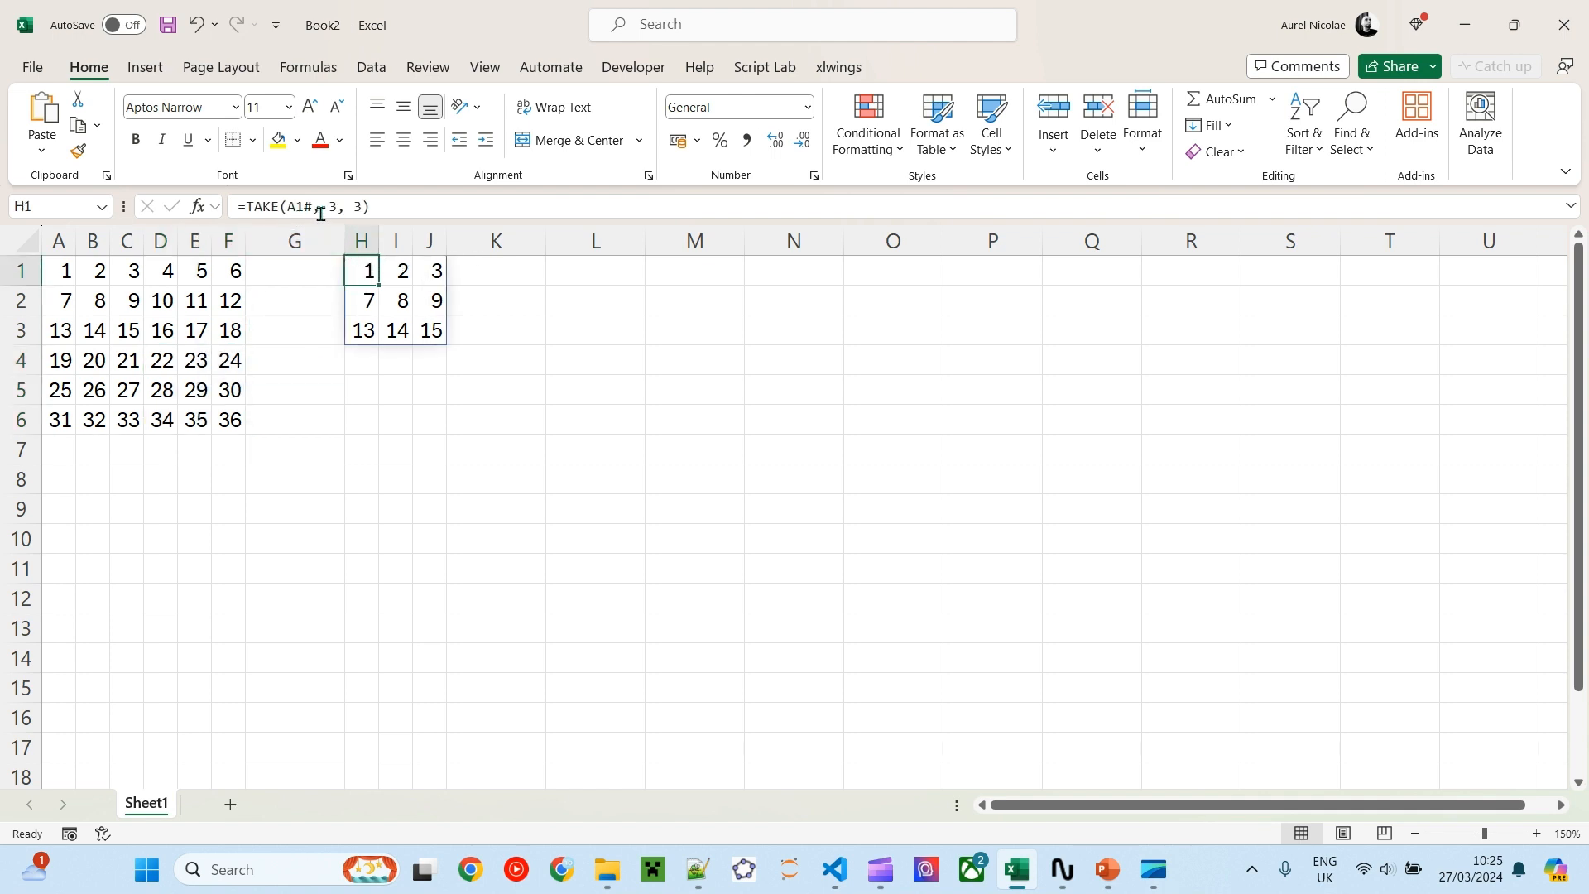
pyautogui.click(321, 213)
pyautogui.write('-')
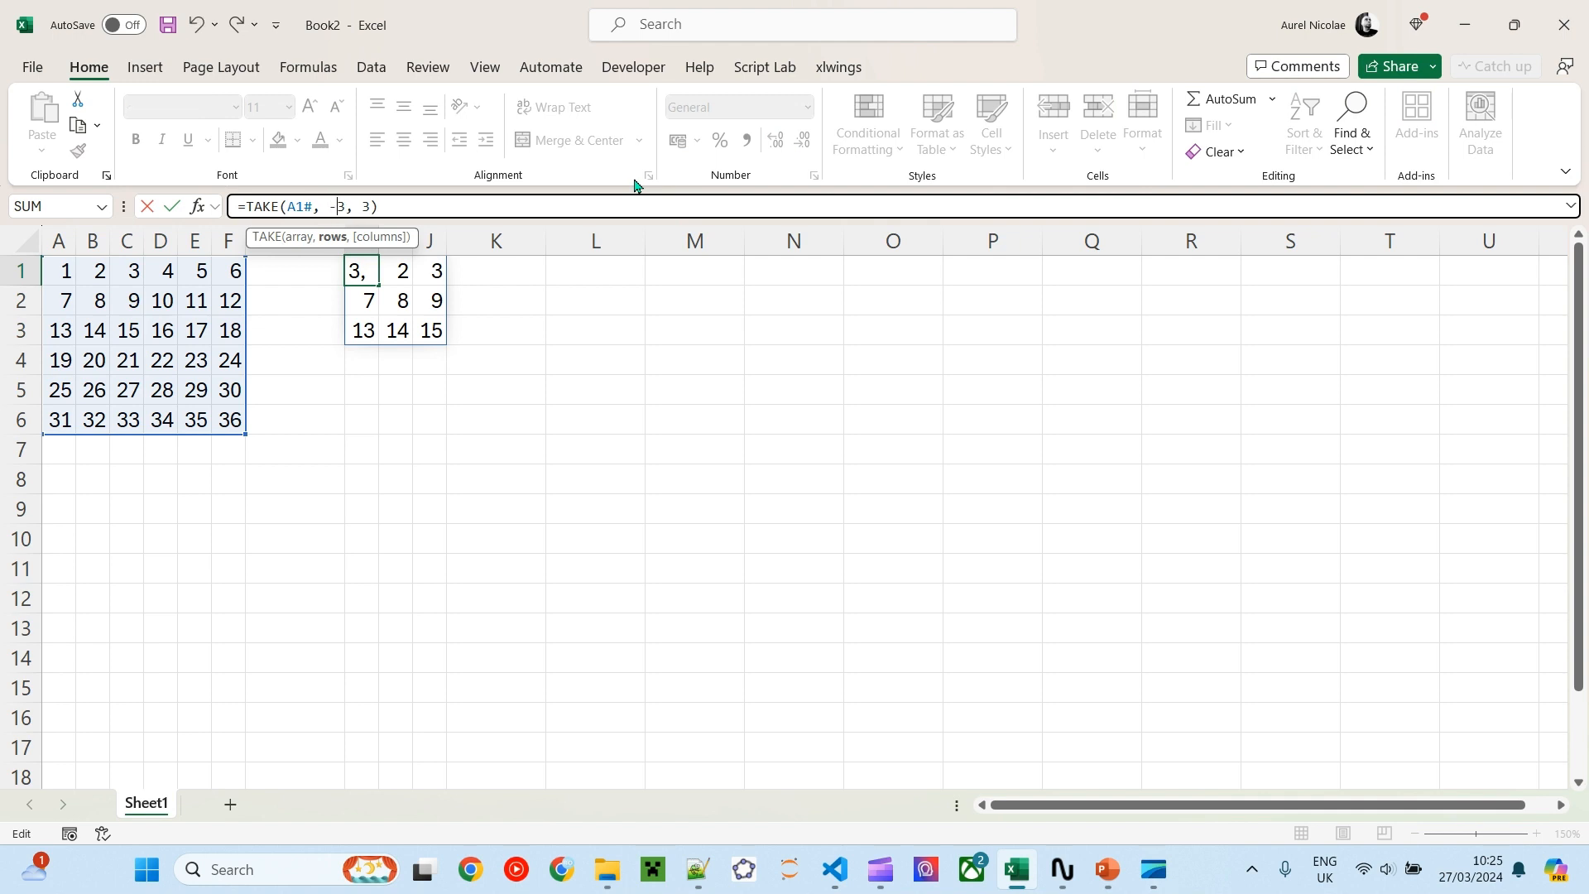
pyautogui.press('Right')
pyautogui.press('Right')
pyautogui.press('Right')
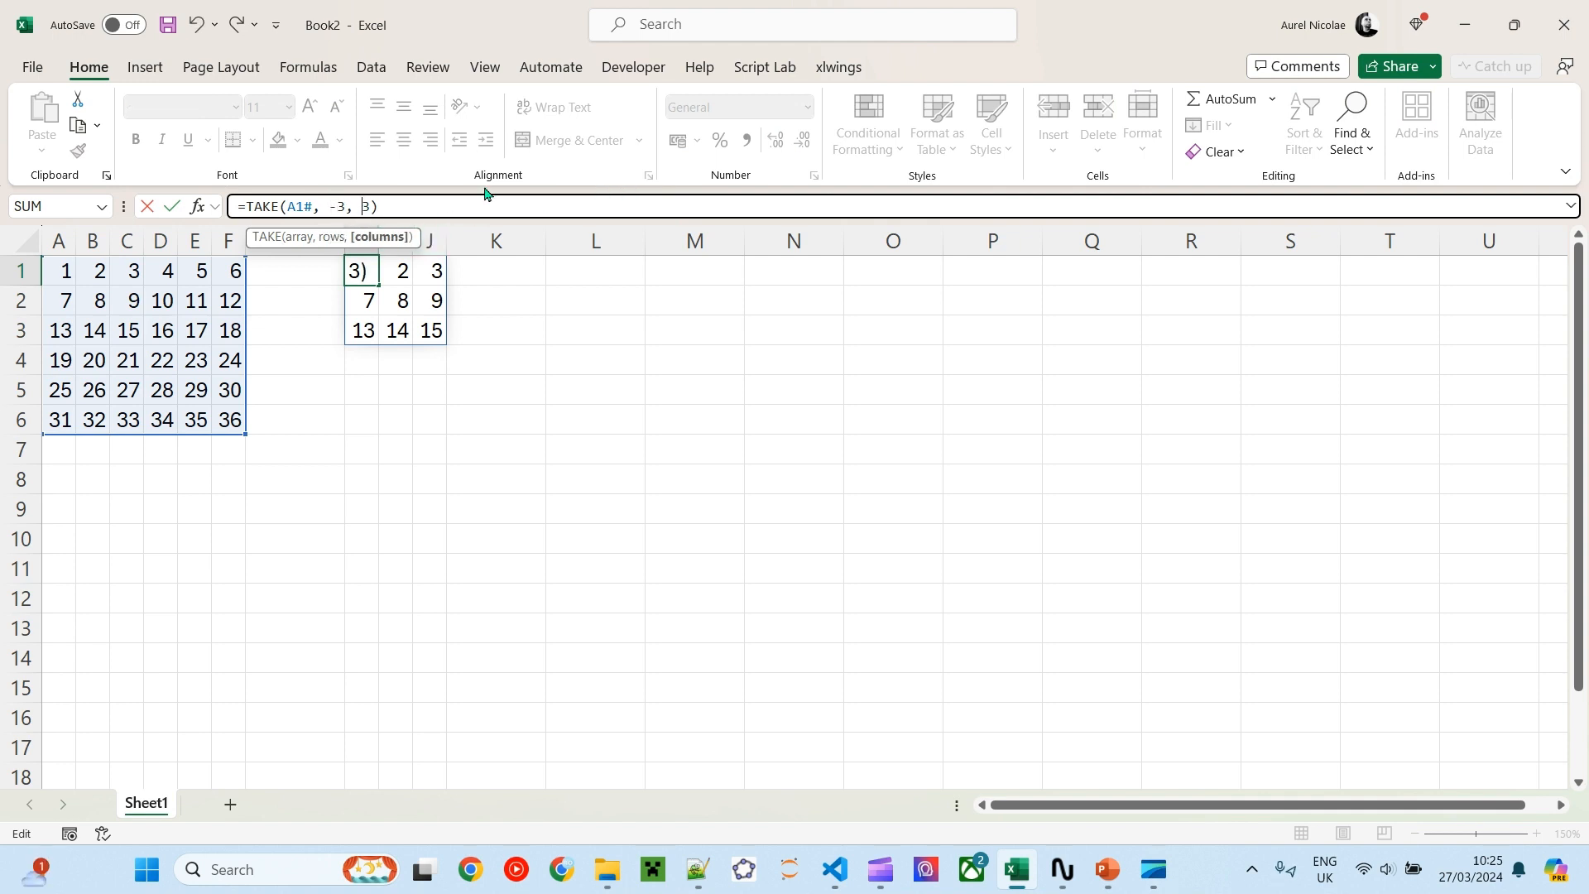
pyautogui.write('-')
pyautogui.press('Return')
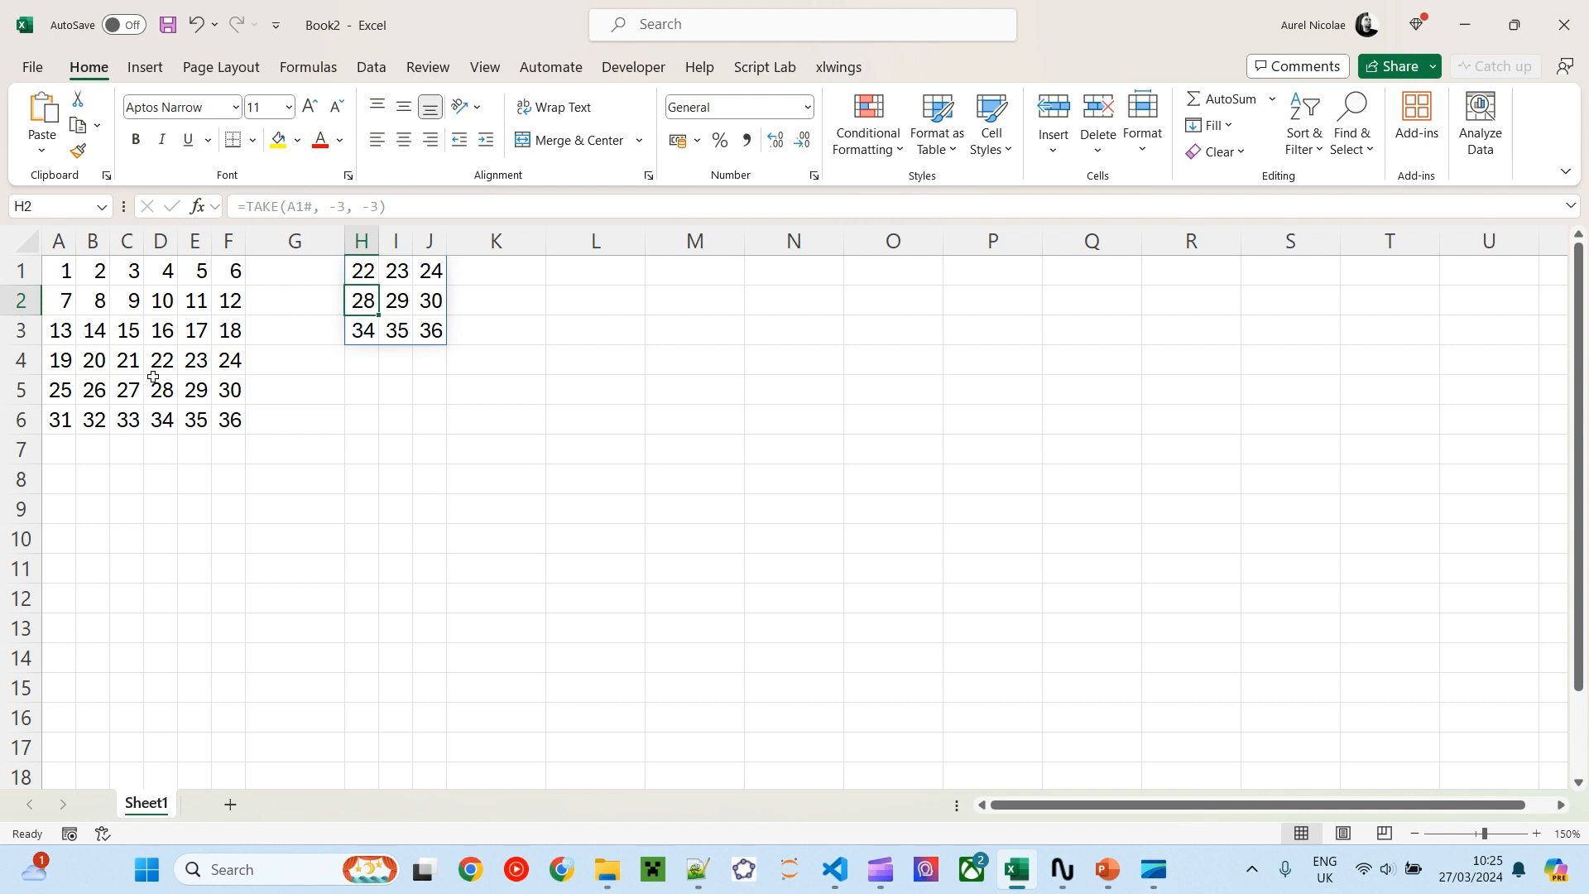
# Examine parts of the number grid by selecting D4:F6, rows 1 to 4, and columns E to F
pyautogui.moveTo(154, 373); pyautogui.dragTo(225, 422)
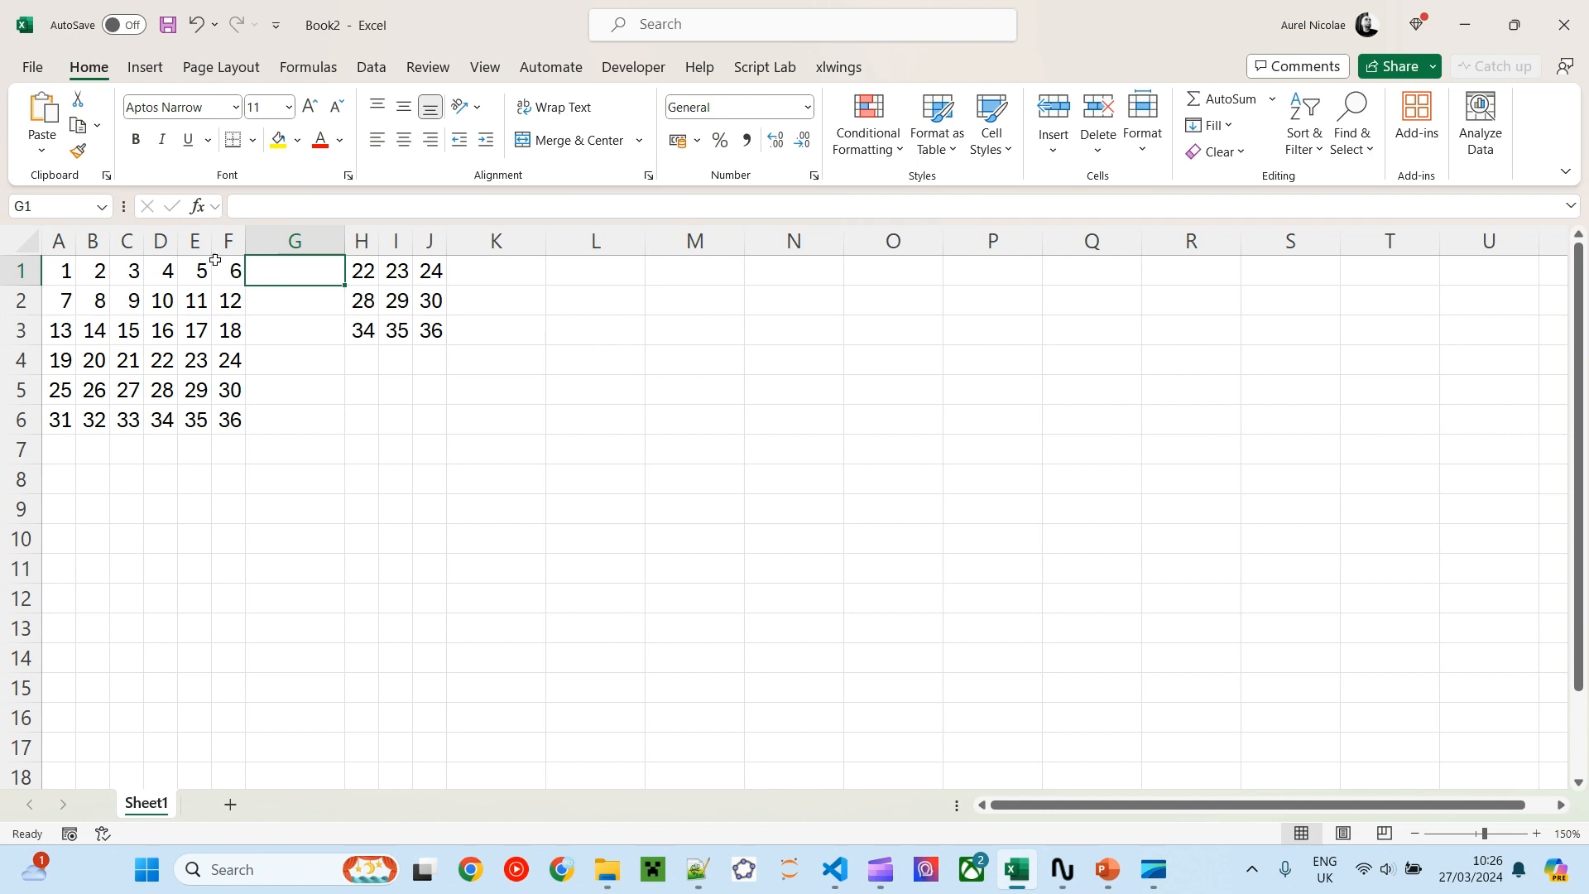
pyautogui.moveTo(22, 271); pyautogui.dragTo(27, 348)
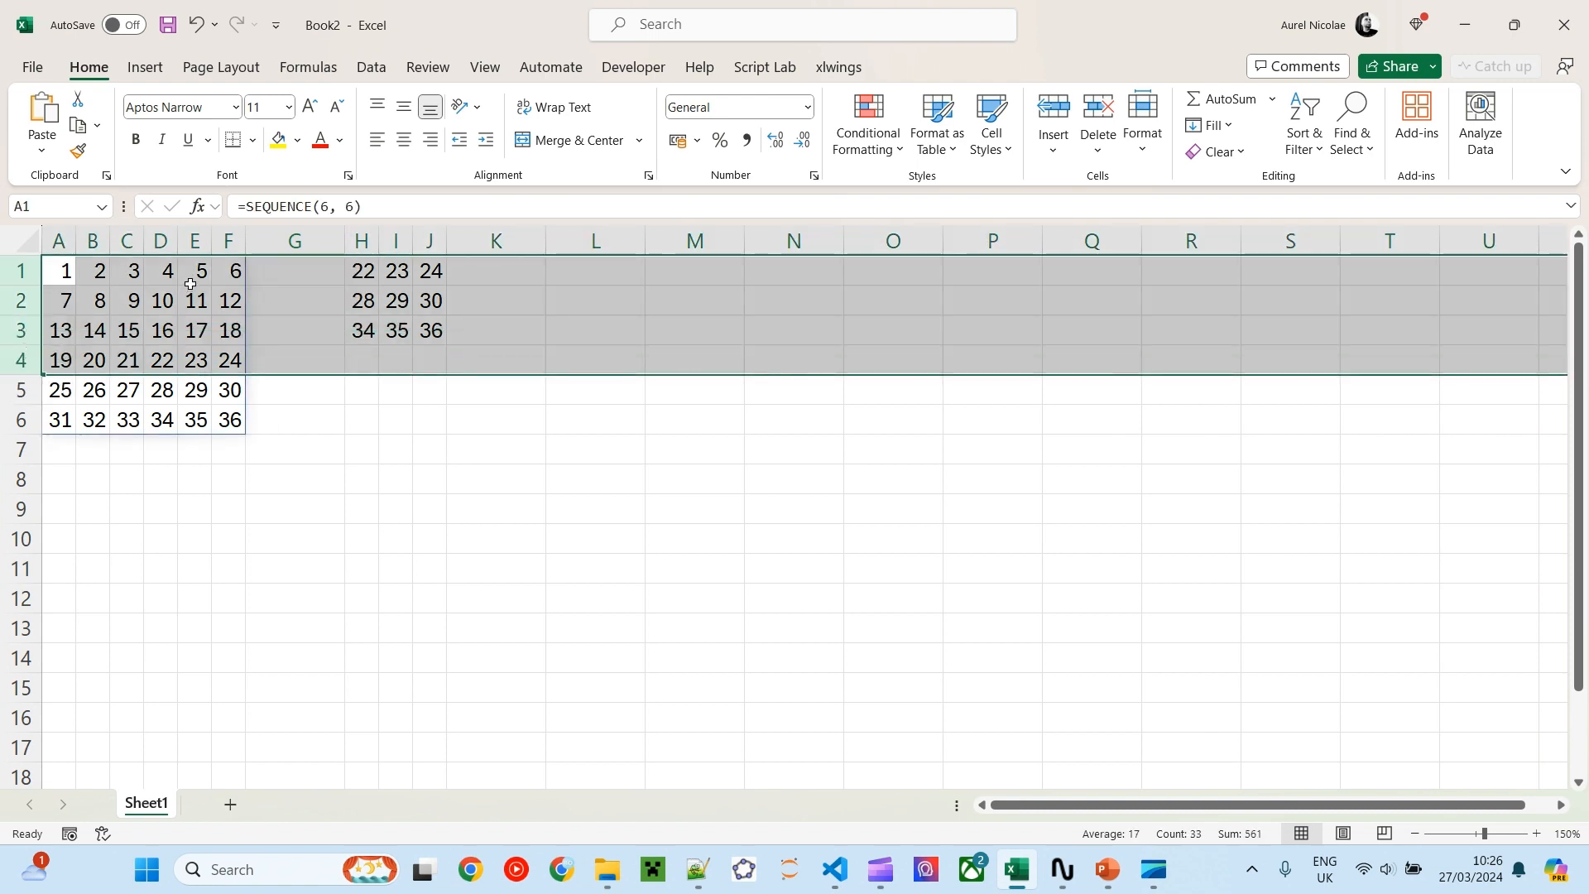
pyautogui.click(192, 241)
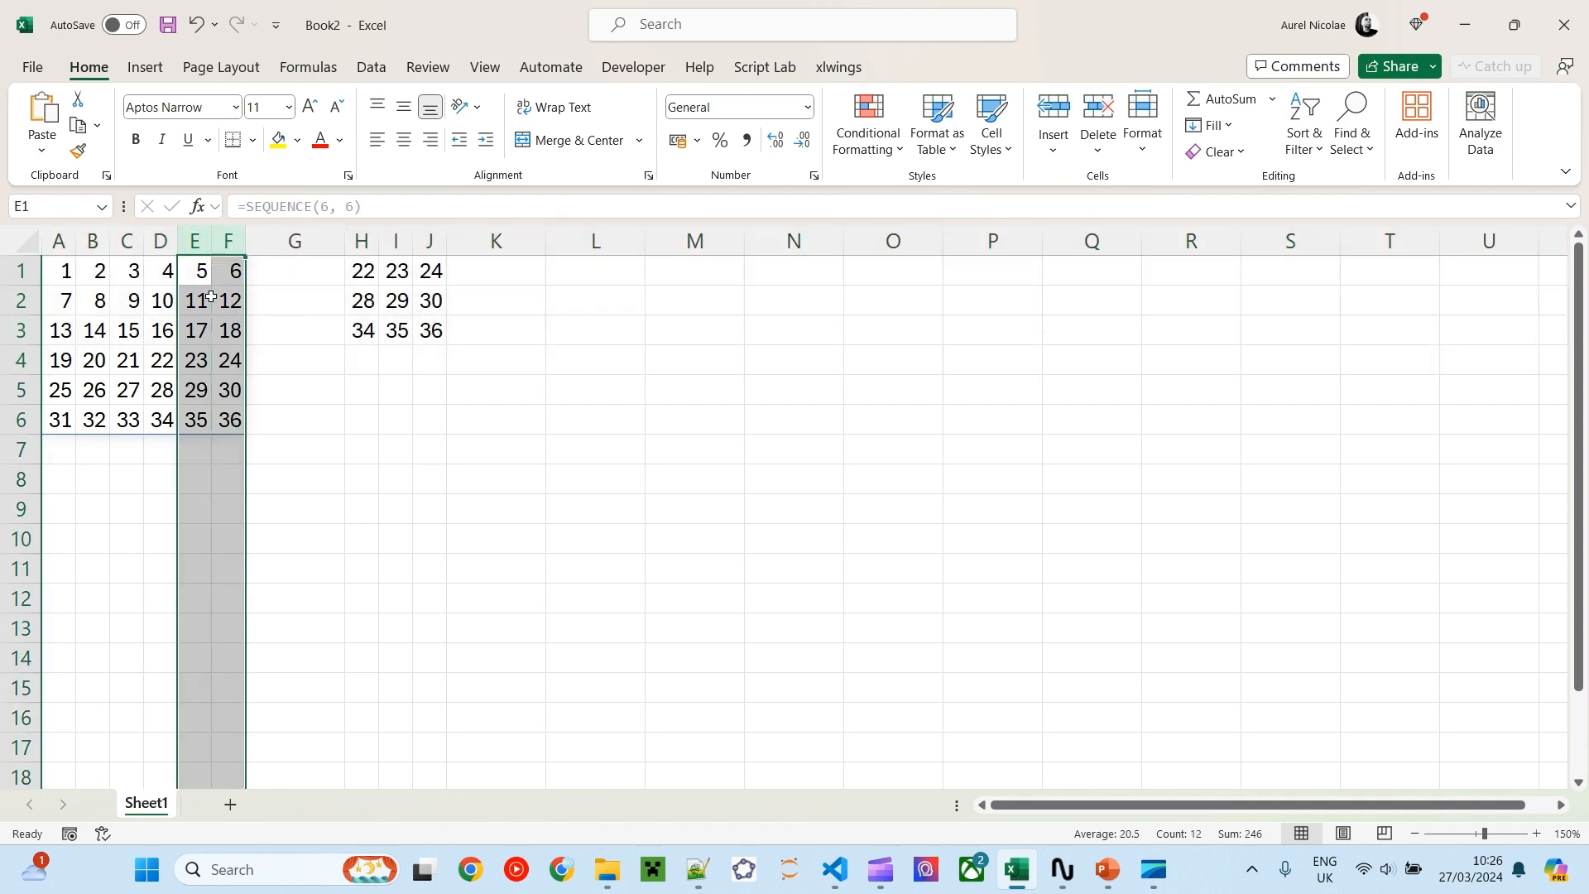
# Change the formula in H1 to =TAKE(A1#, 4, -2) to return the first four rows of the last two columns
pyautogui.moveTo(199, 352); pyautogui.dragTo(219, 271)
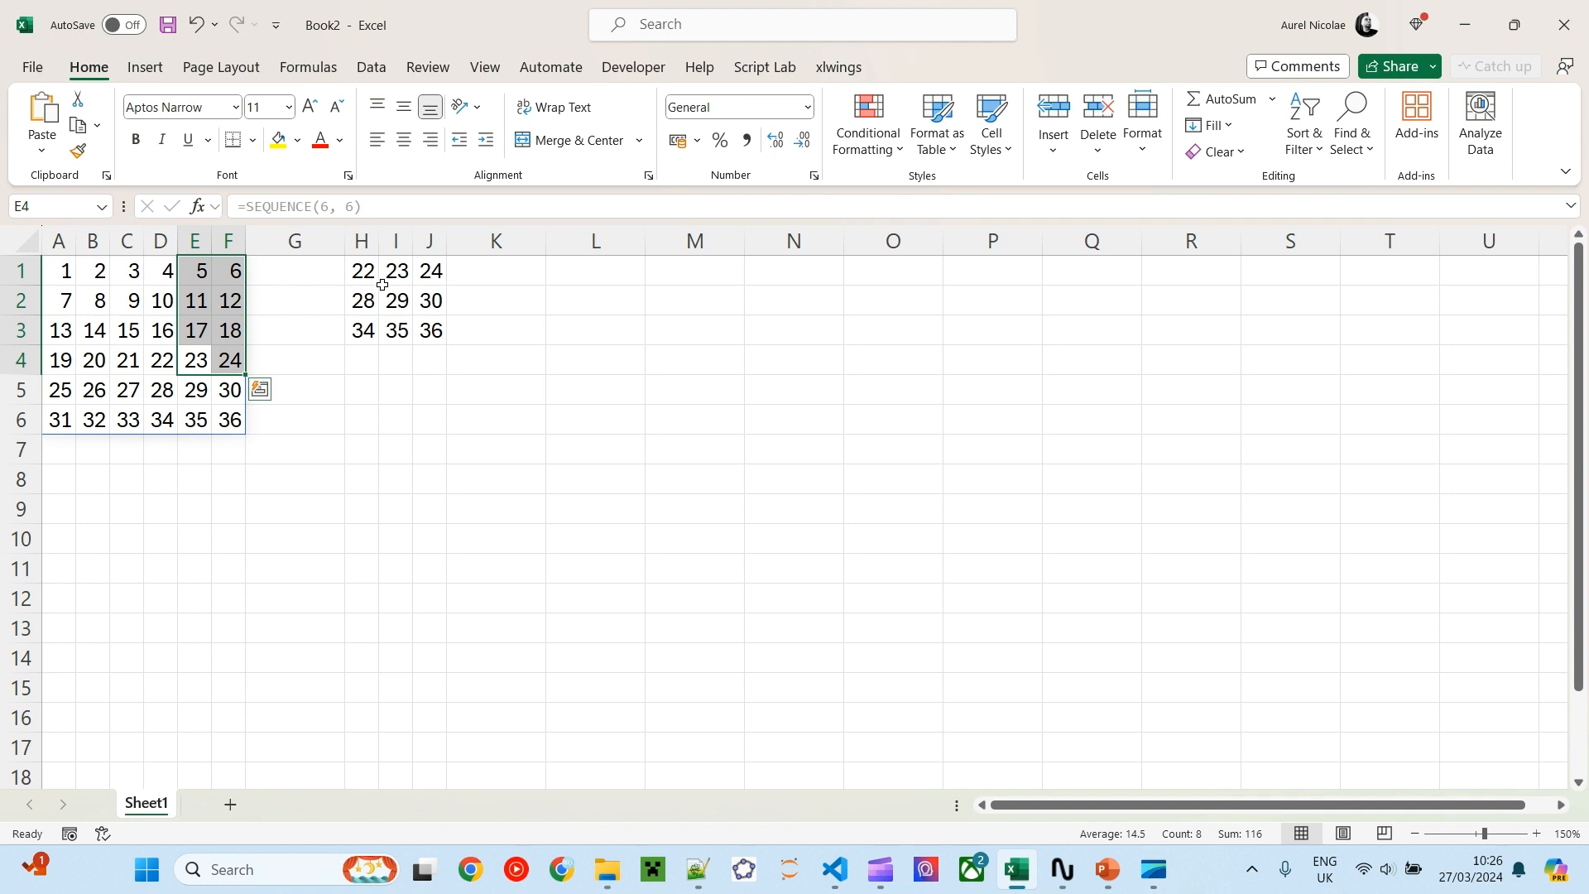
pyautogui.doubleClick(363, 273)
pyautogui.doubleClick(337, 205)
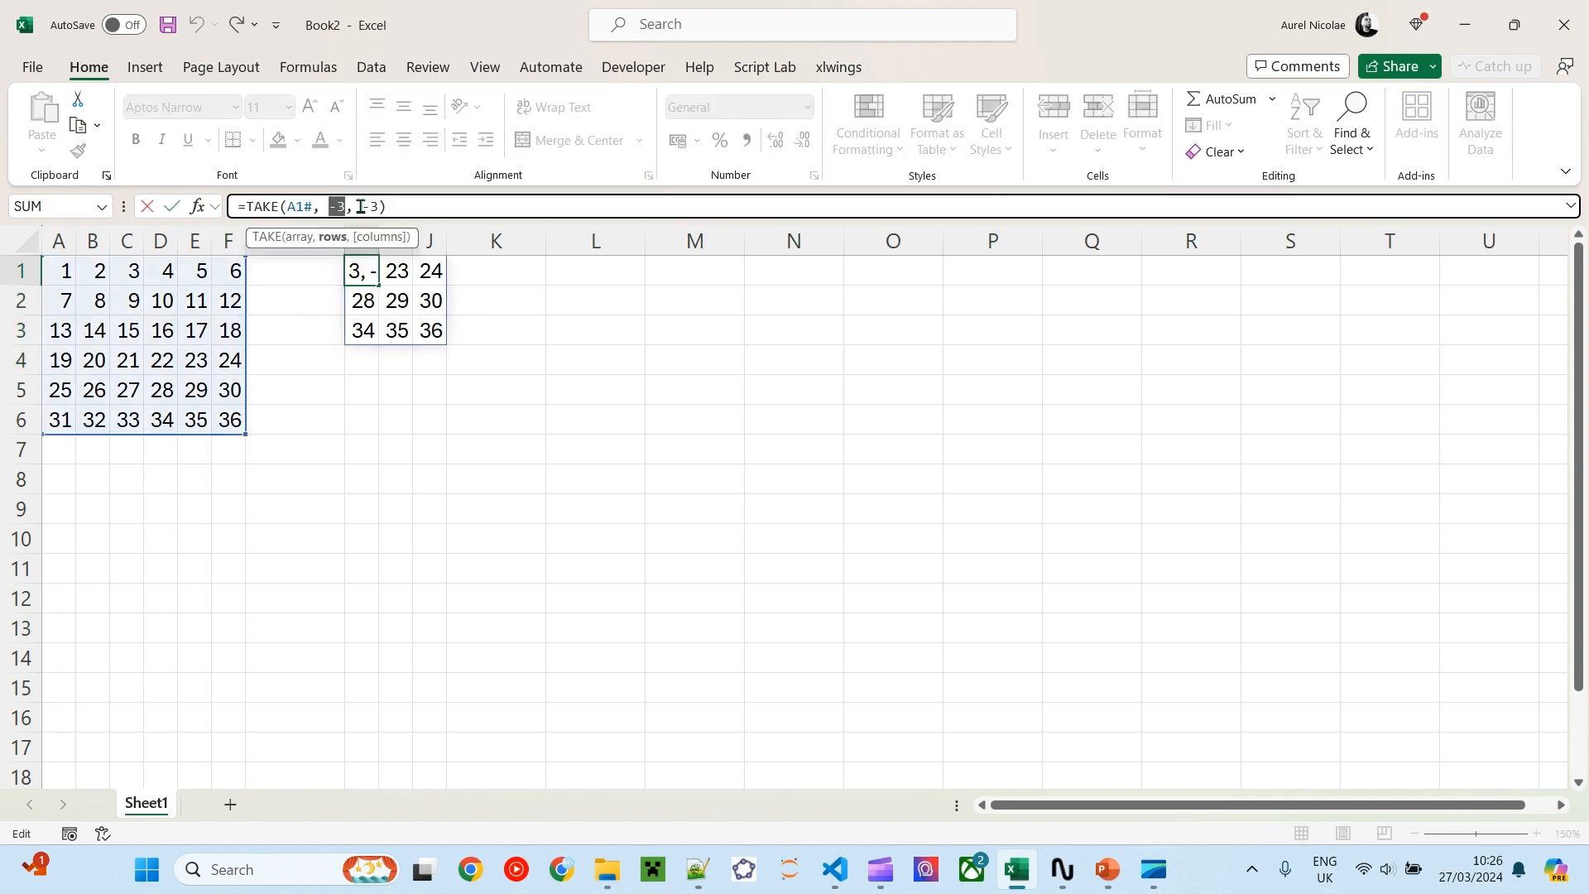
pyautogui.write('4')
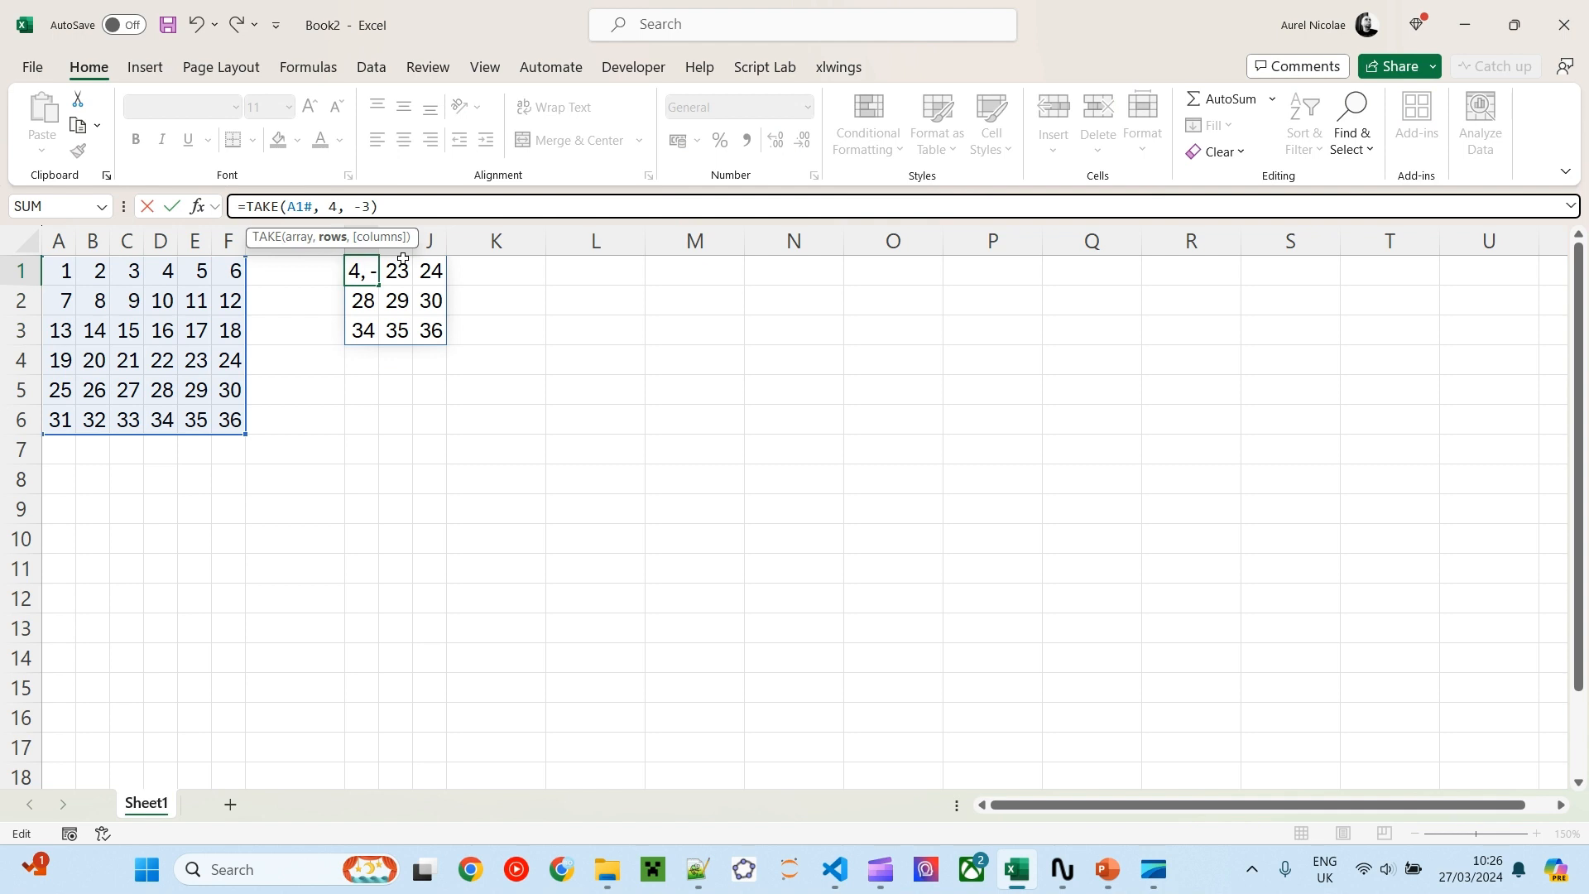
pyautogui.click(369, 205)
pyautogui.press('BackSpace')
pyautogui.write('2')
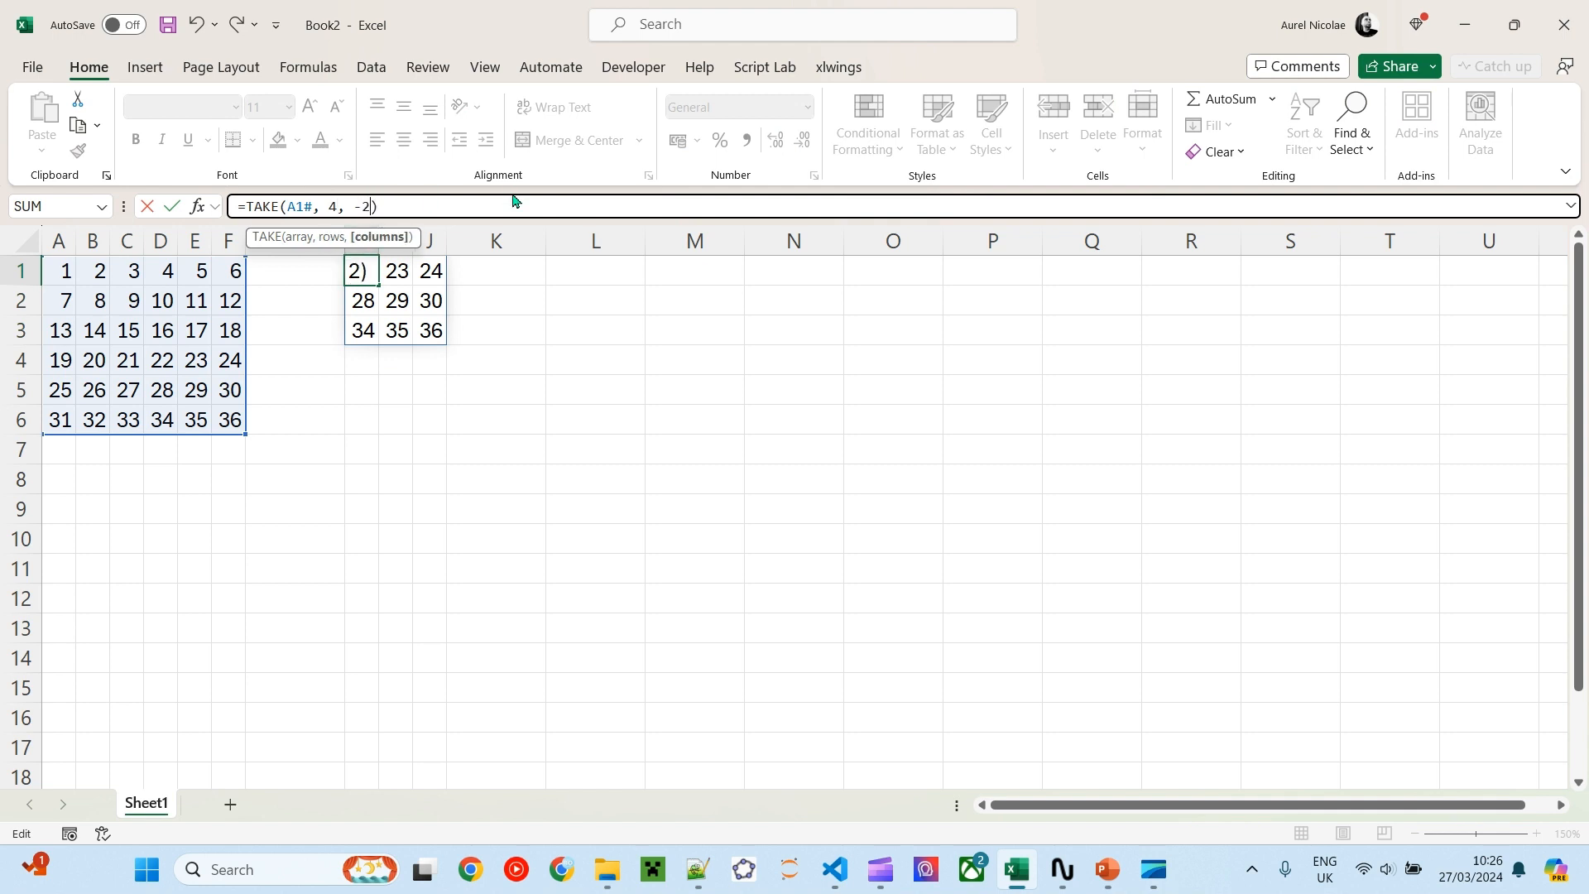
pyautogui.press('Return')
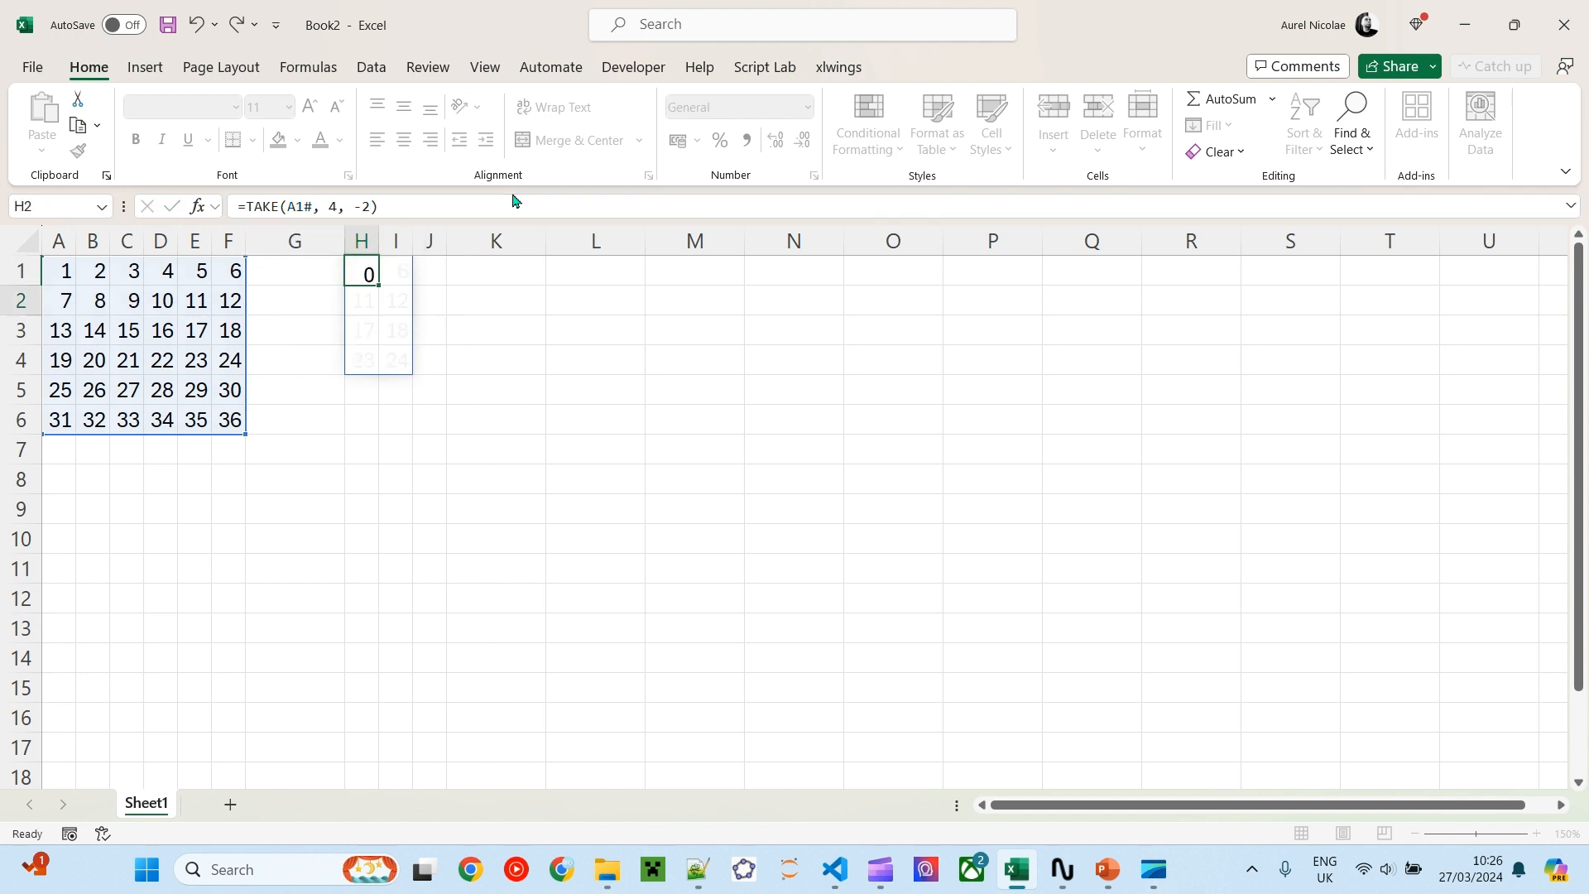
pyautogui.press('Up')
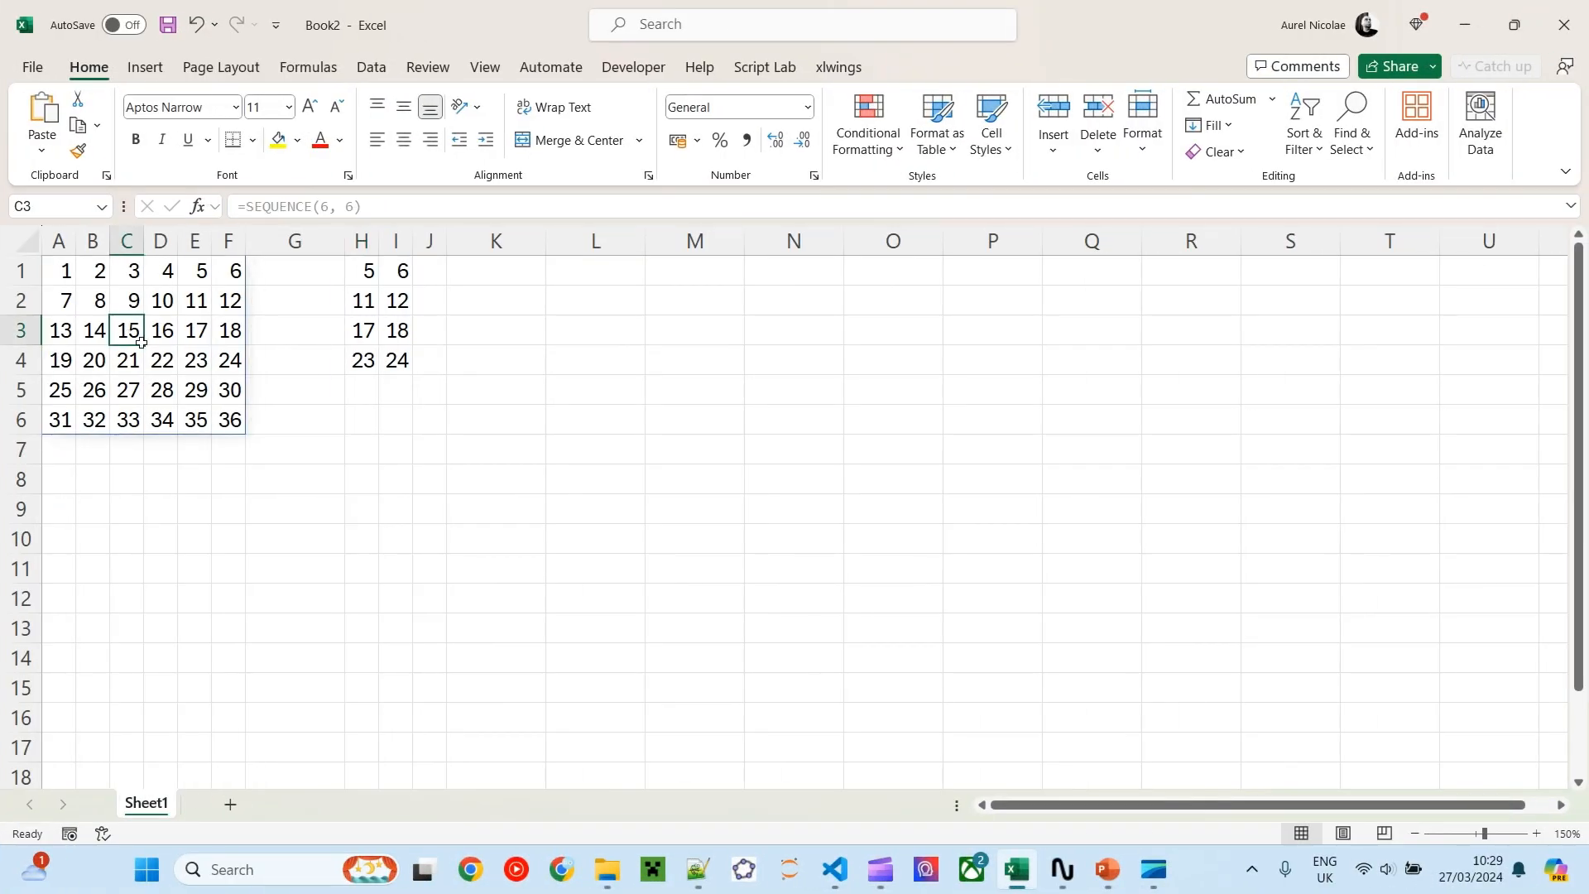
# Change the formula in H1 to =TAKE(A1#, 4, 4) to return the first four rows and columns
pyautogui.moveTo(128, 330); pyautogui.dragTo(162, 360)
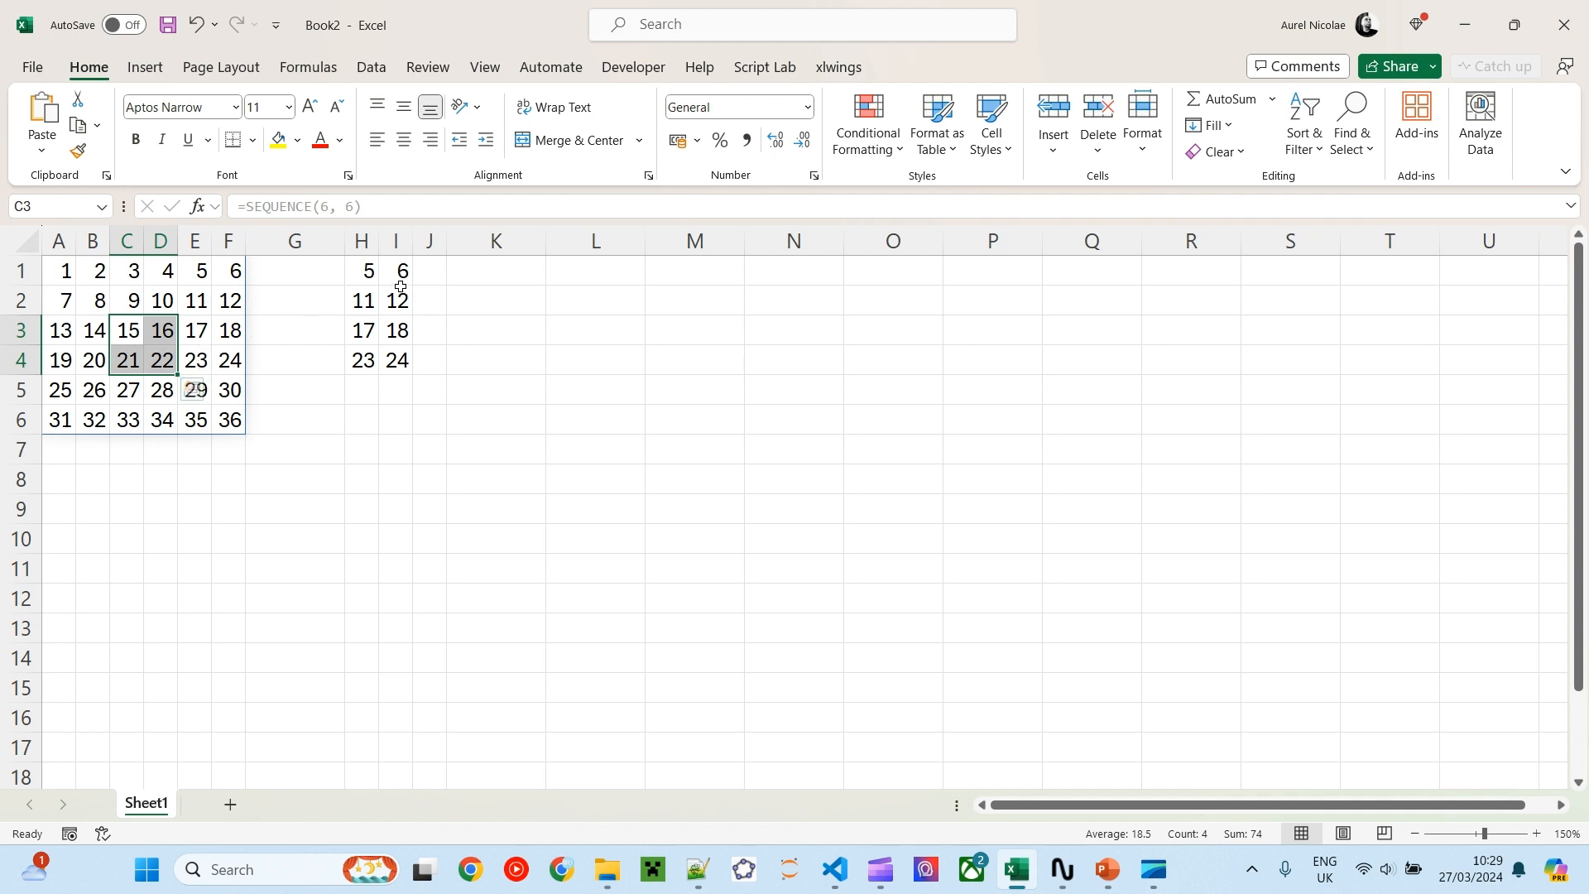
pyautogui.click(366, 273)
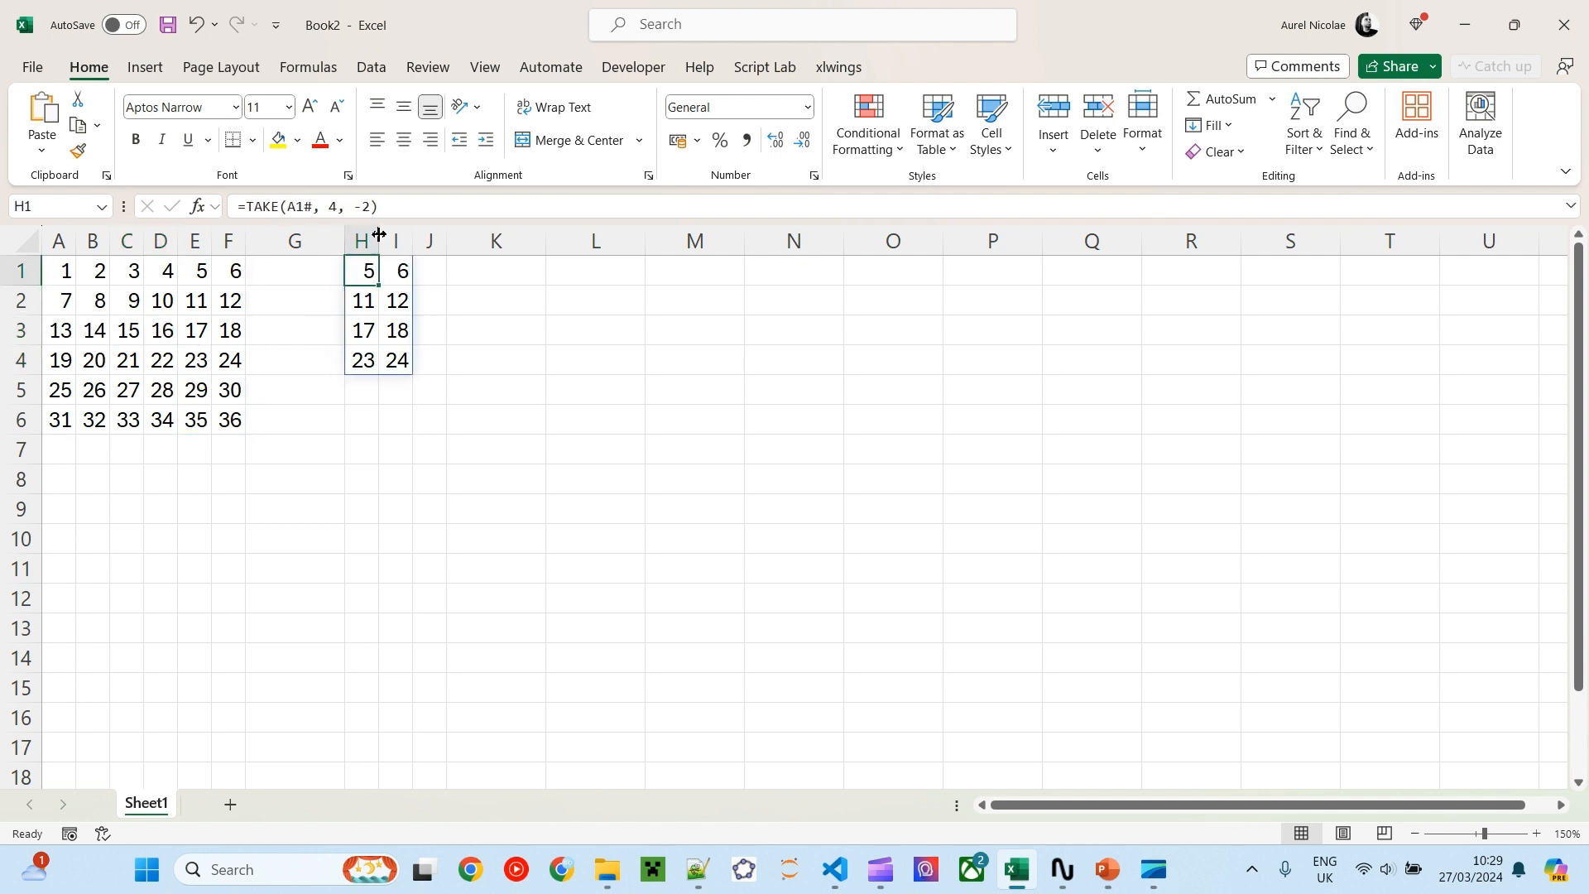
pyautogui.moveTo(64, 271); pyautogui.dragTo(159, 360)
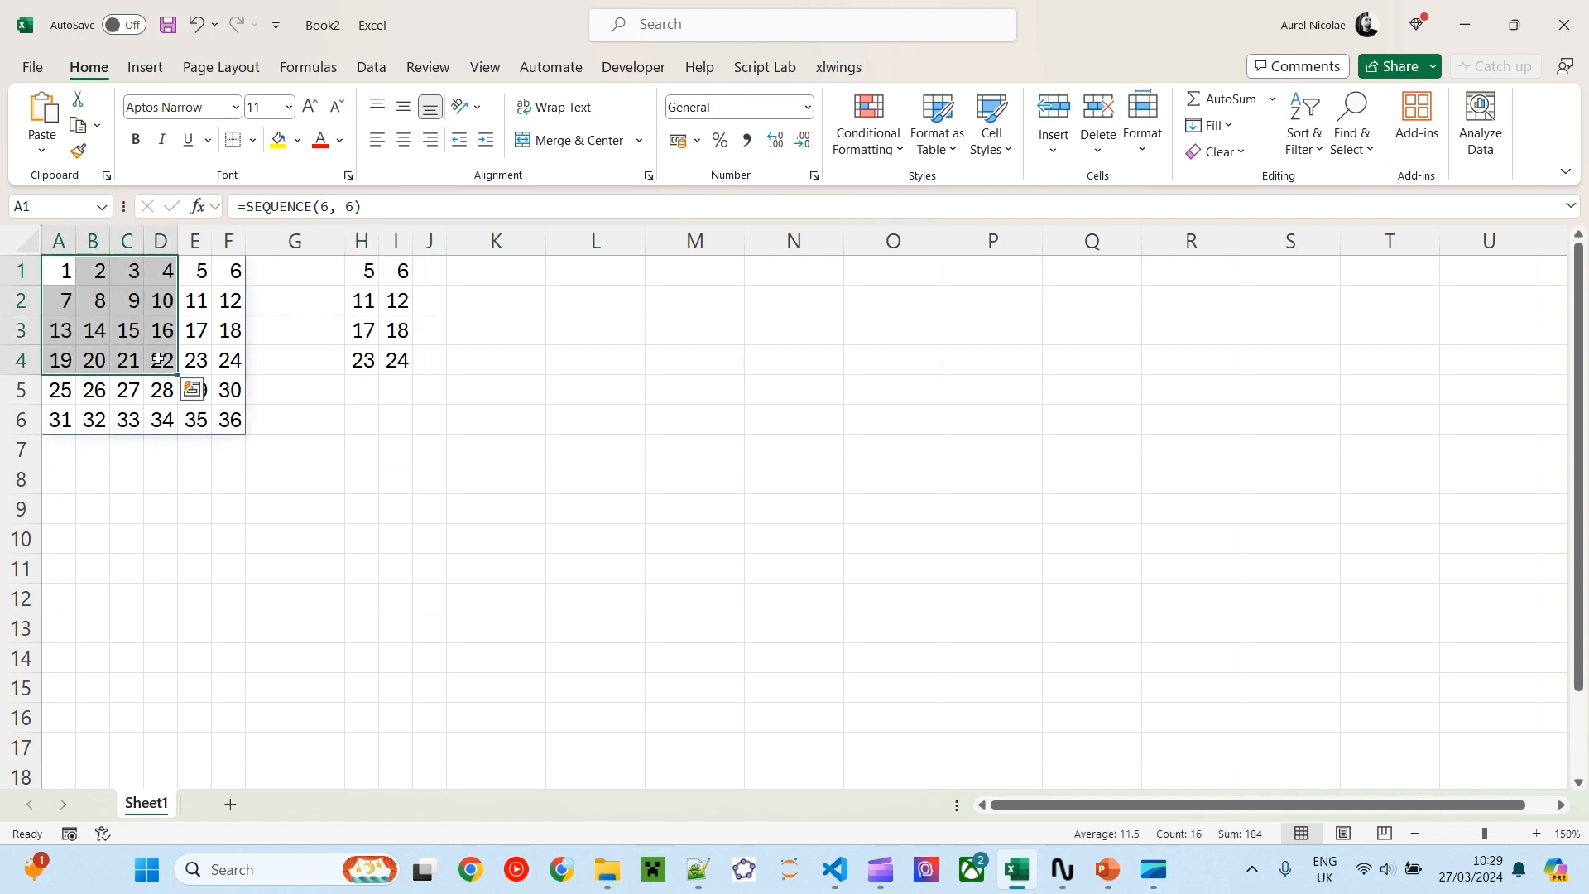
pyautogui.click(368, 273)
pyautogui.moveTo(371, 206); pyautogui.dragTo(354, 206)
pyautogui.write('4, 4')
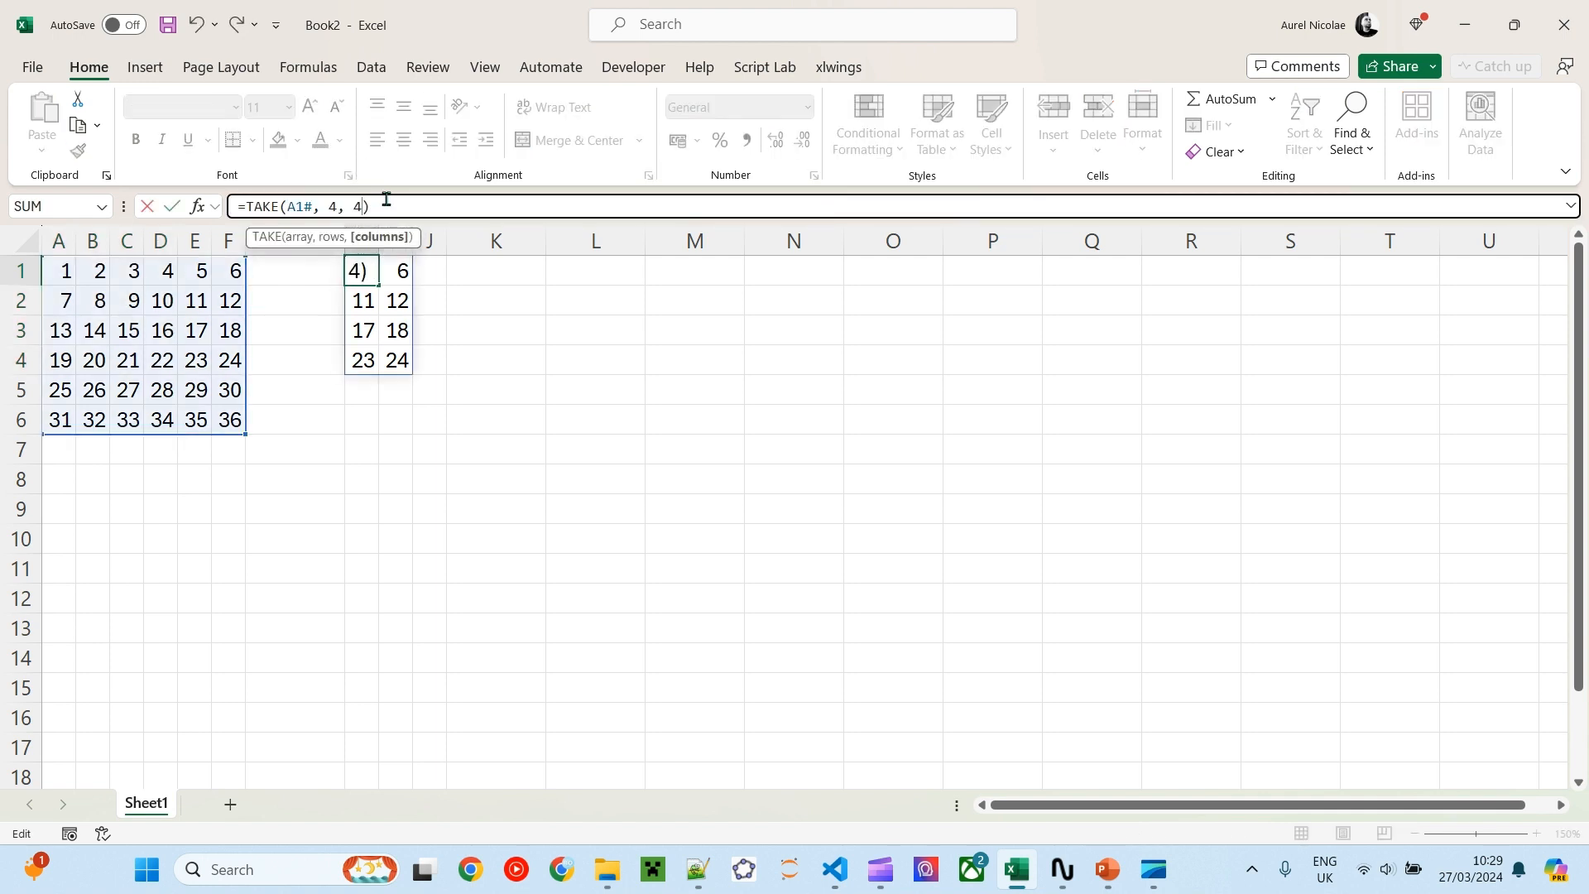
pyautogui.press('Return')
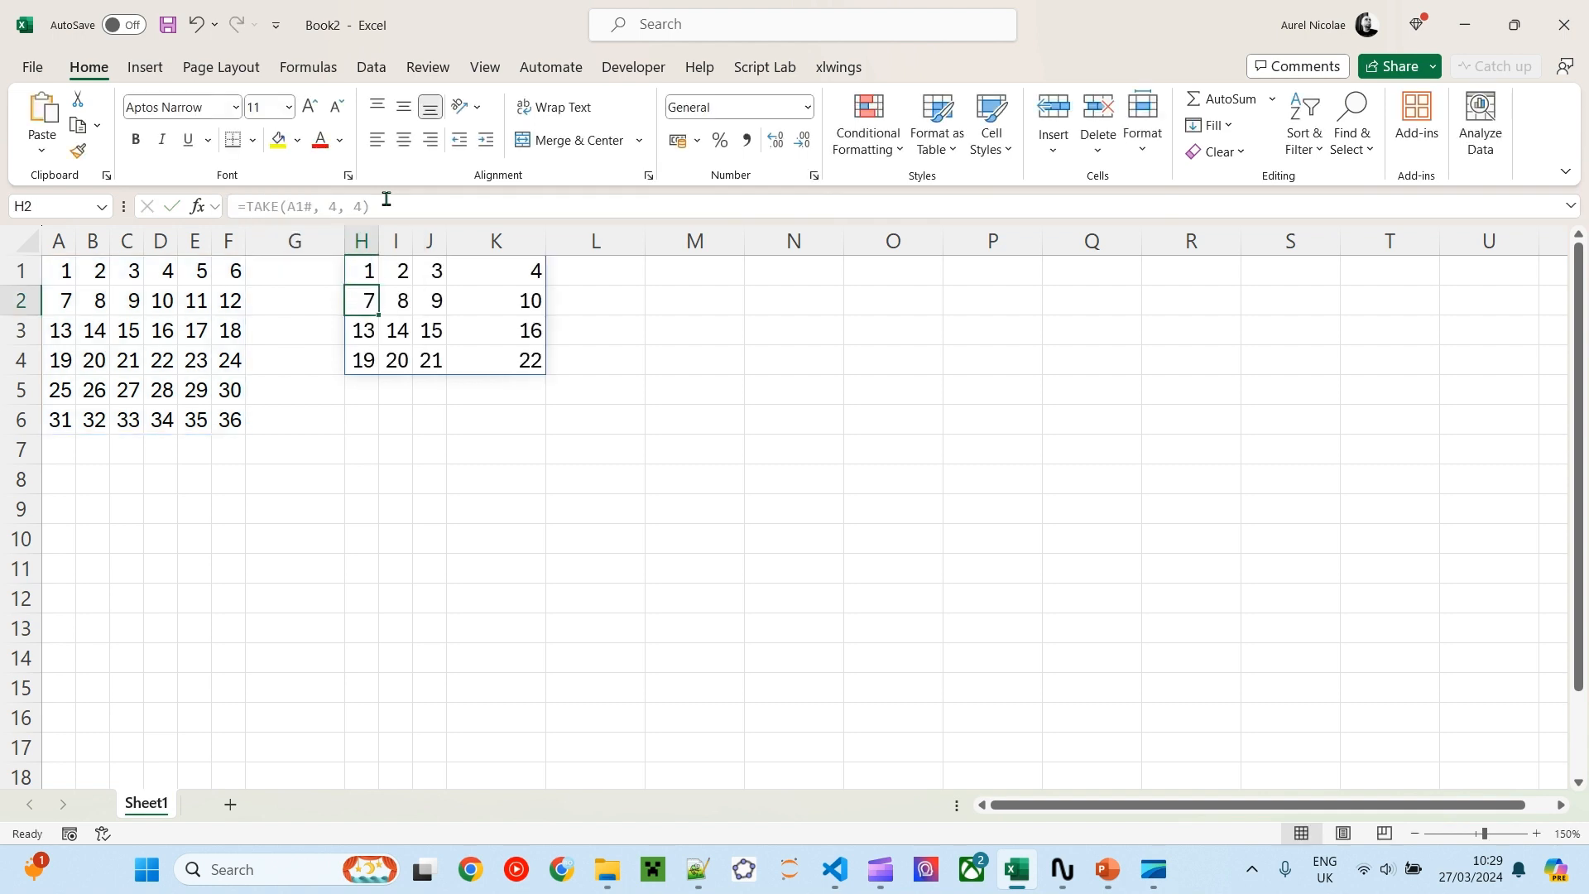
# Autofit columns H to K and select cell H1
pyautogui.click(496, 239)
pyautogui.moveTo(446, 240); pyautogui.dragTo(374, 241)
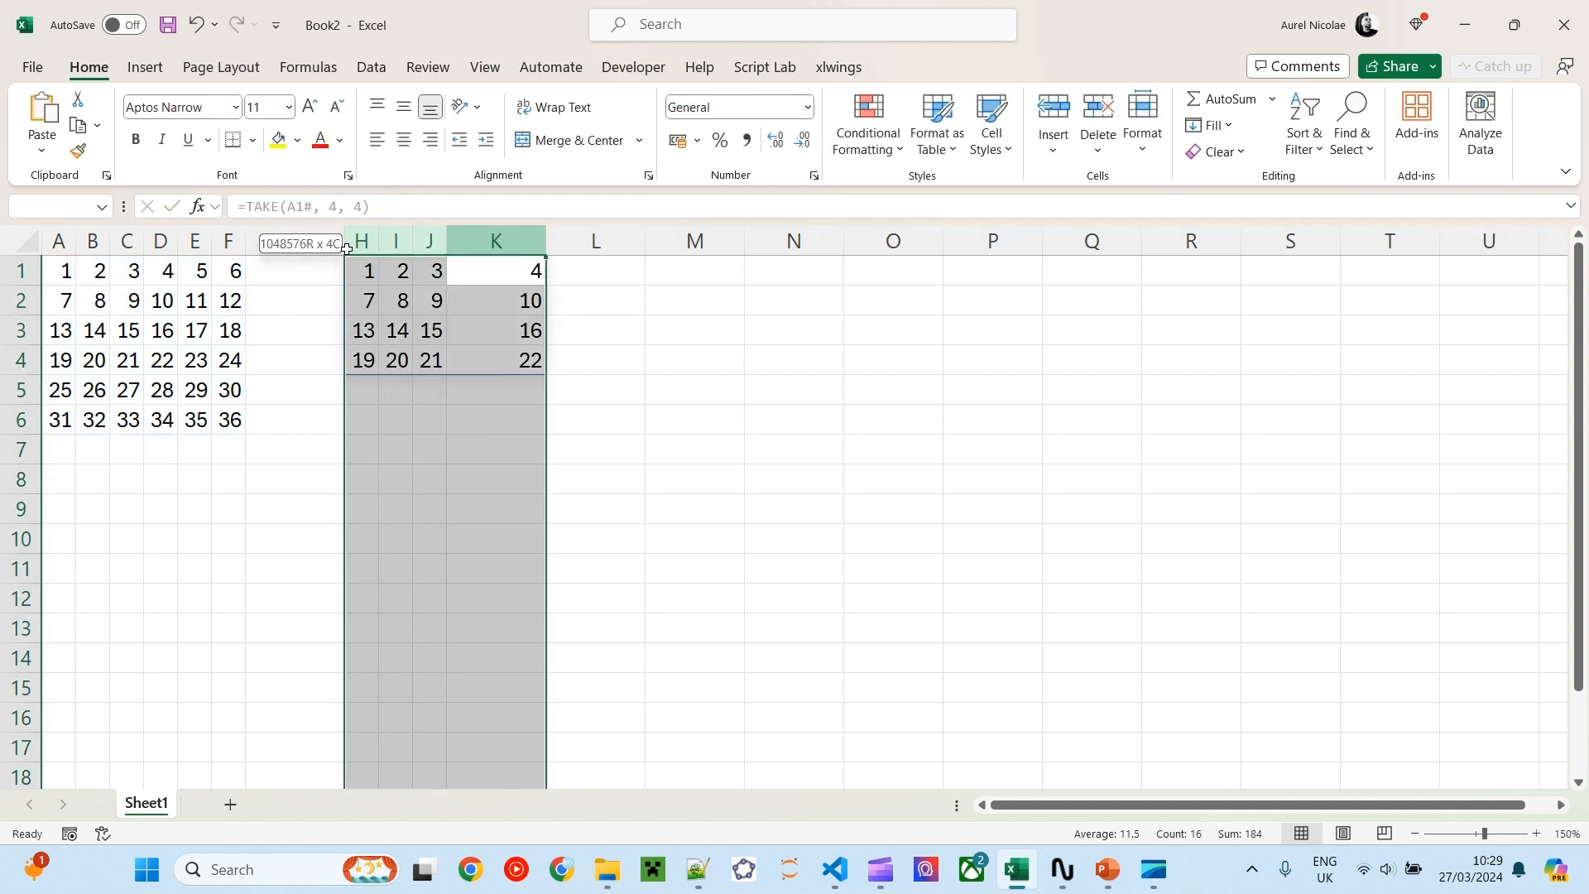
pyautogui.doubleClick(379, 240)
pyautogui.click(364, 270)
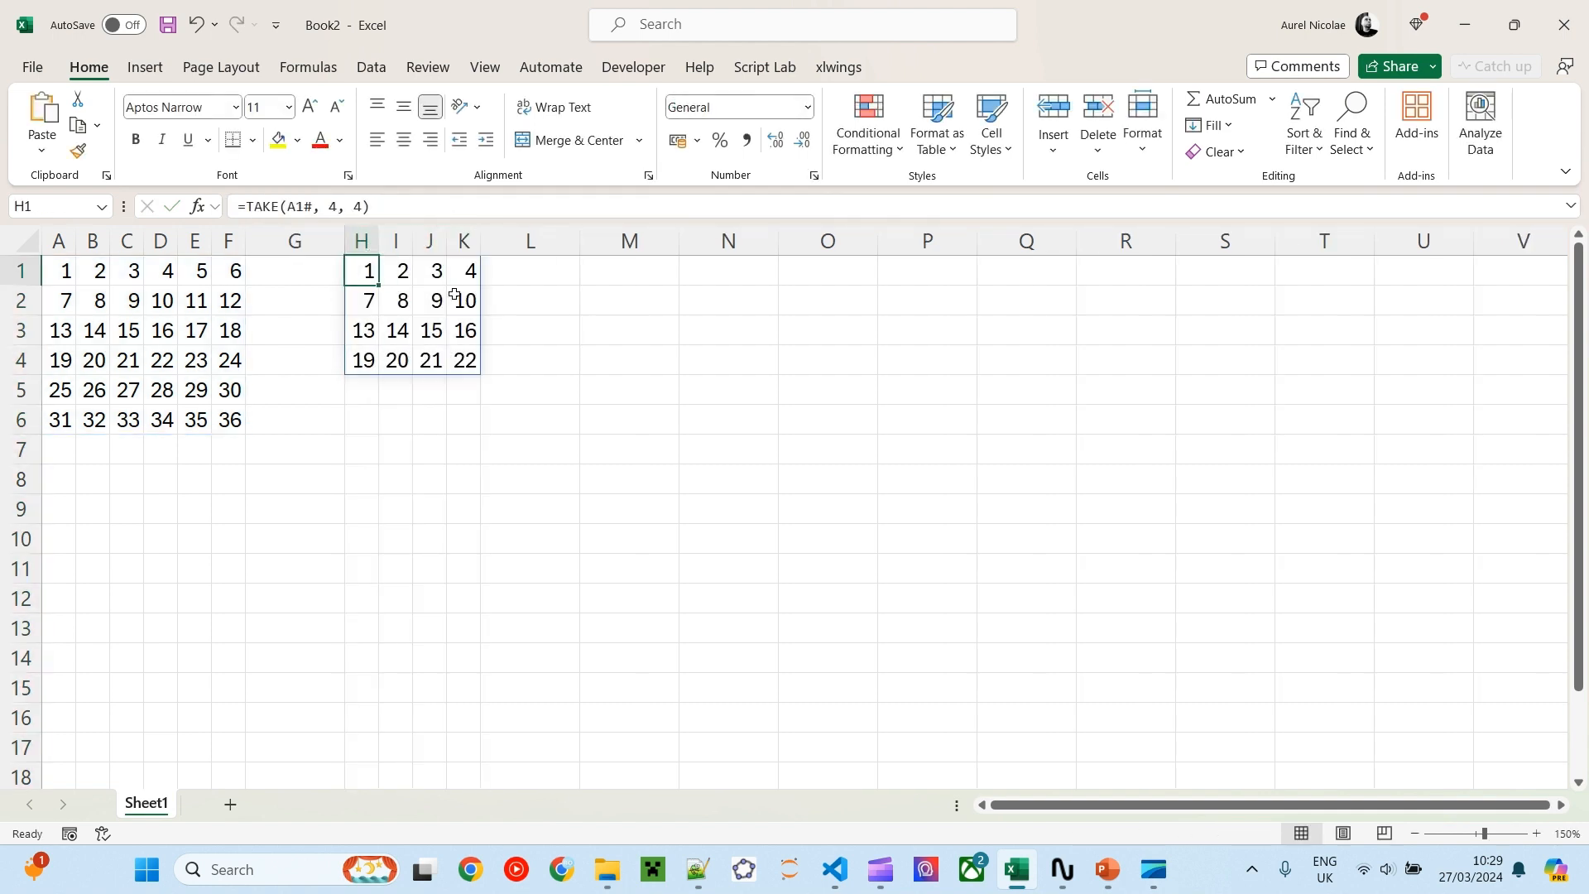
# Nest the formula in H1 as =TAKE(TAKE(A1#, 4, 4), -2, -2) to extract the block in C3:D4
pyautogui.moveTo(64, 272); pyautogui.dragTo(158, 359)
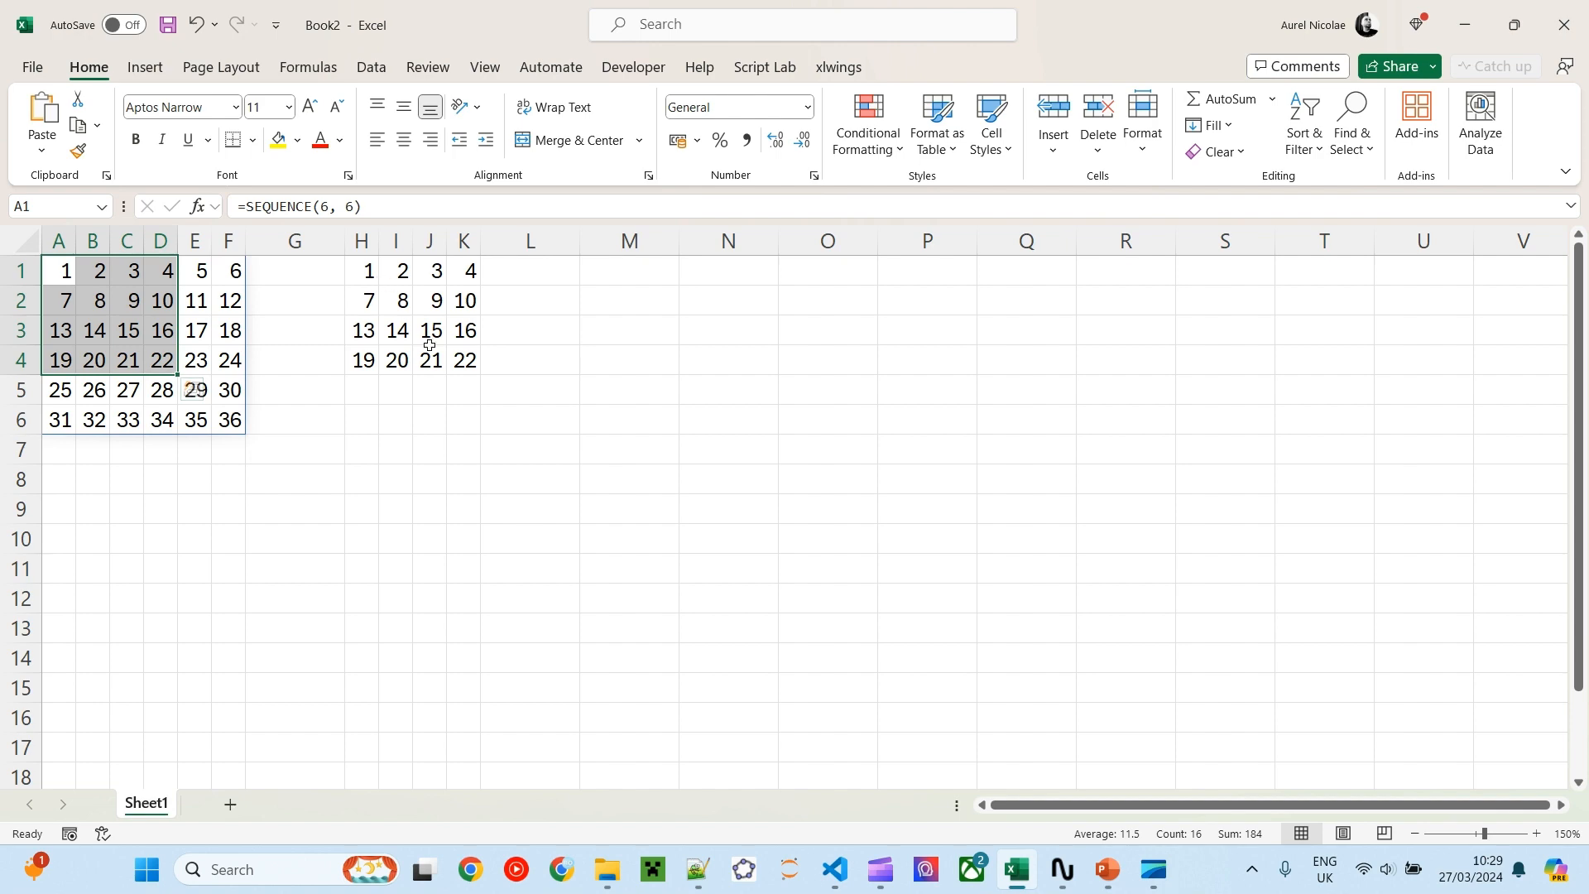
pyautogui.moveTo(430, 331); pyautogui.dragTo(462, 353)
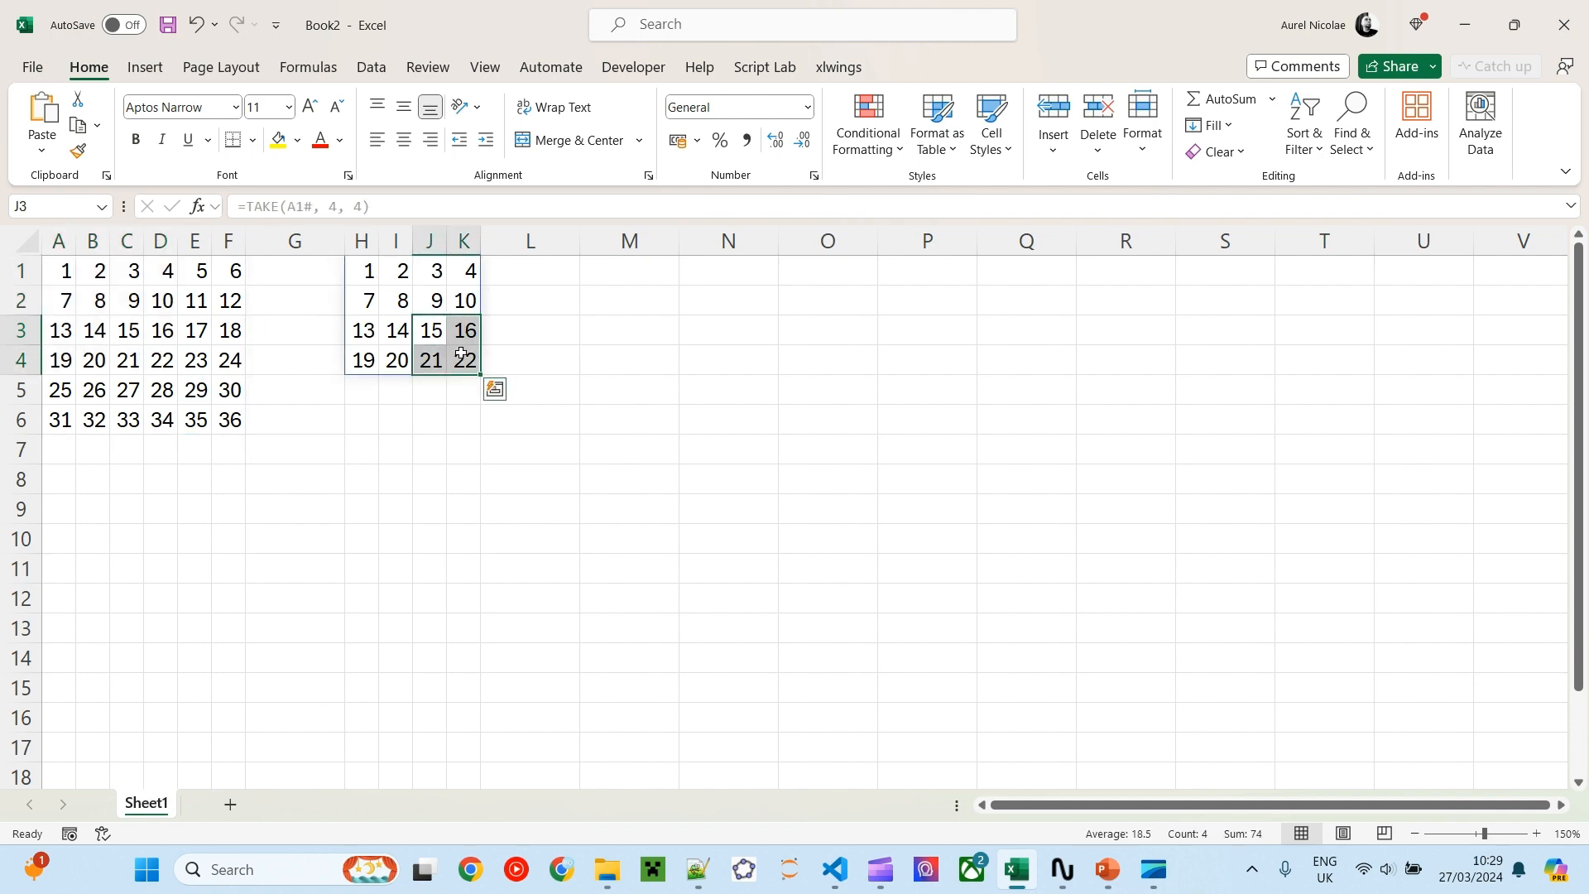
pyautogui.click(365, 271)
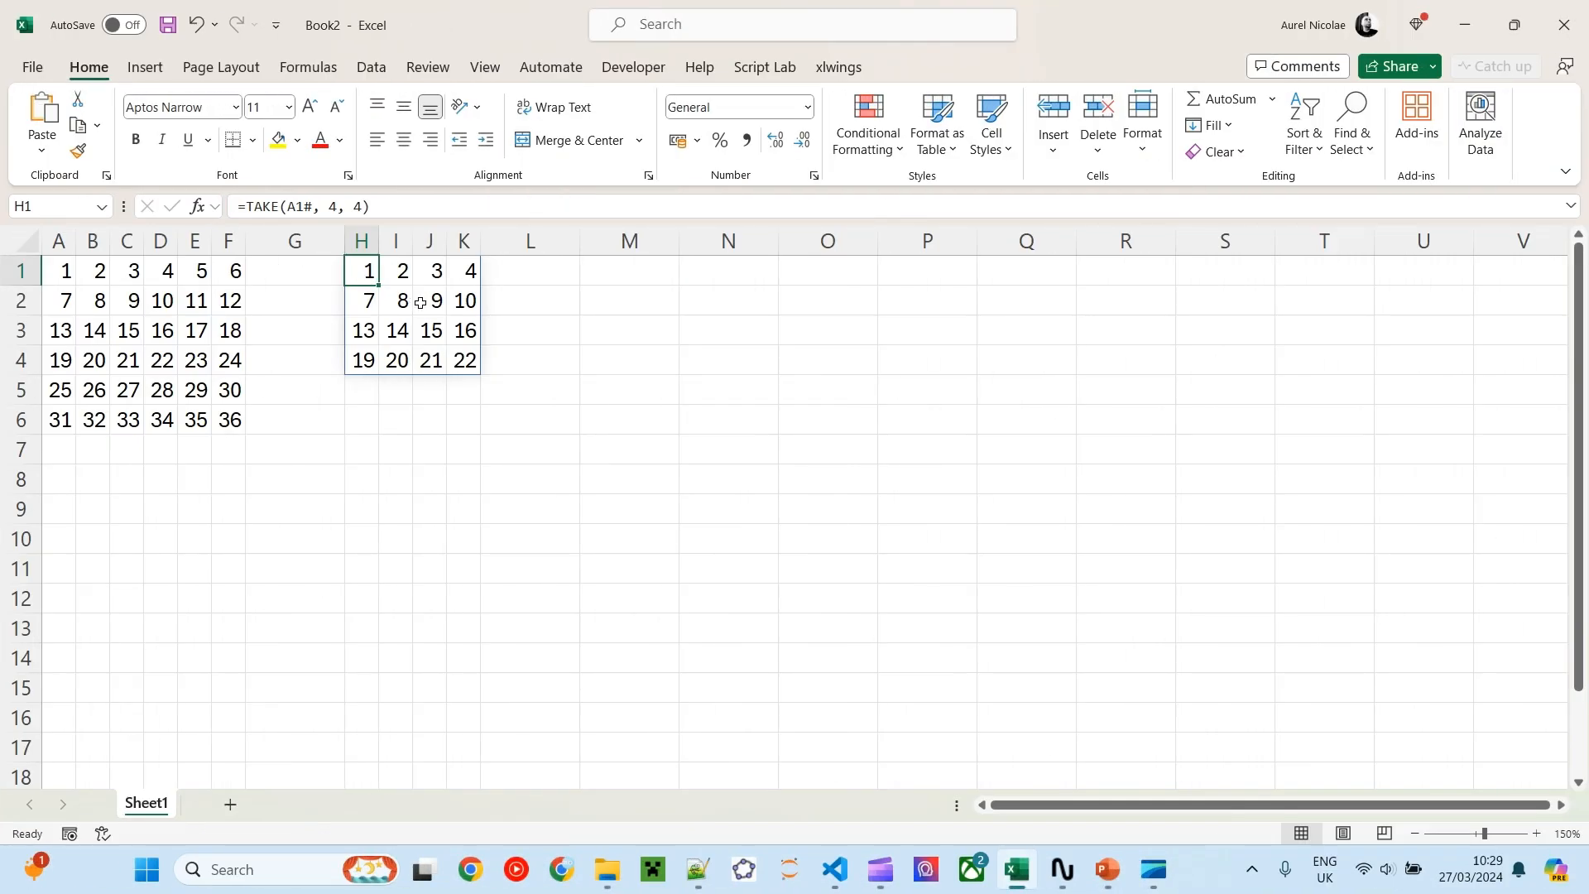
pyautogui.click(245, 206)
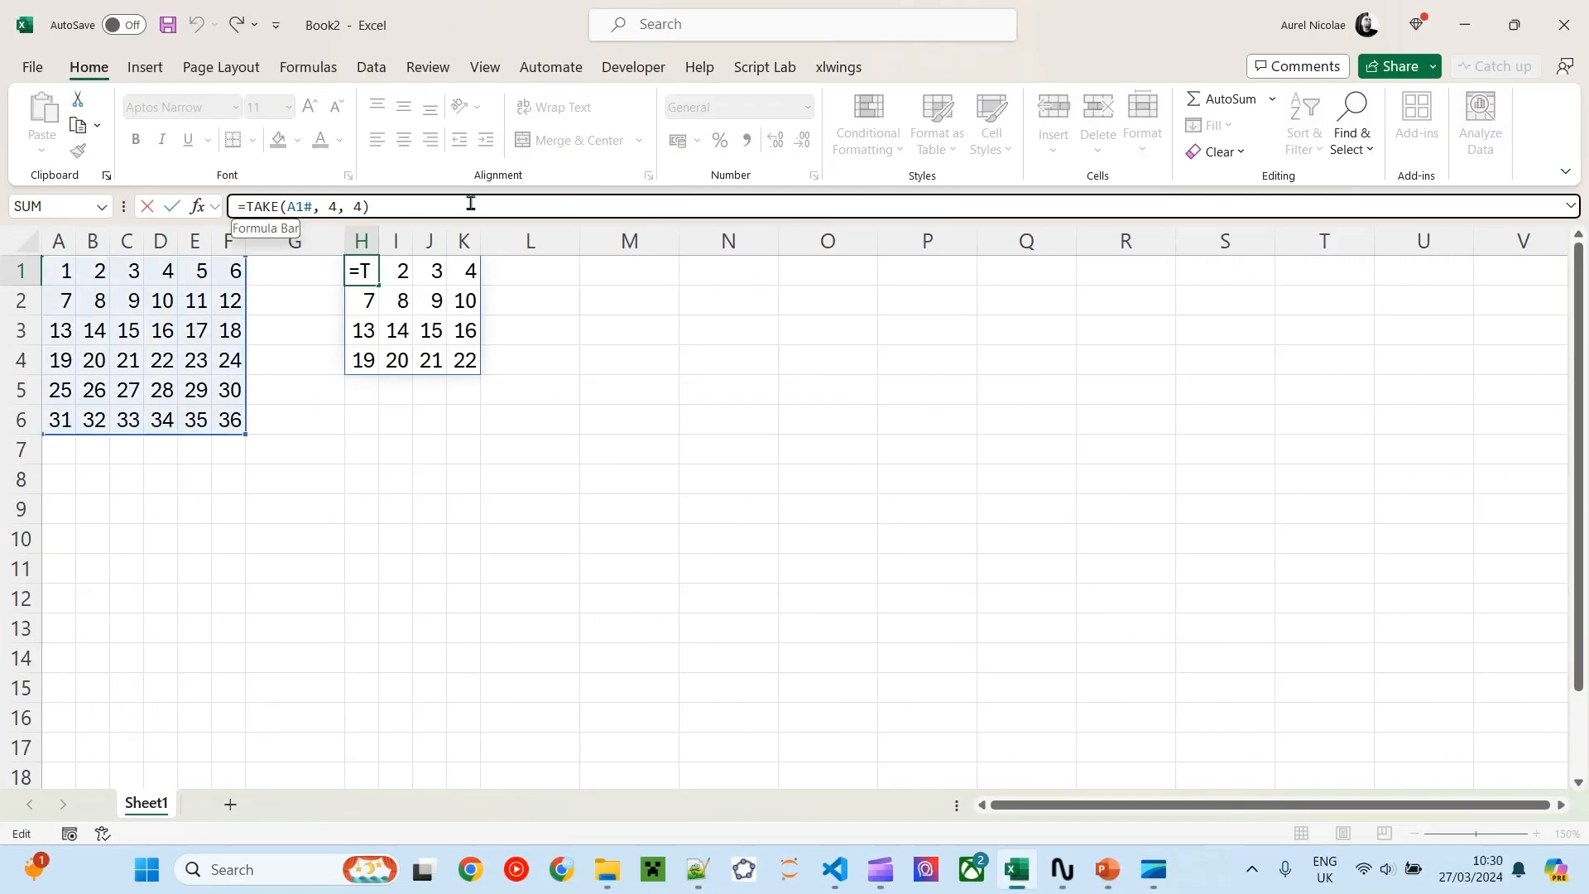
pyautogui.write('take')
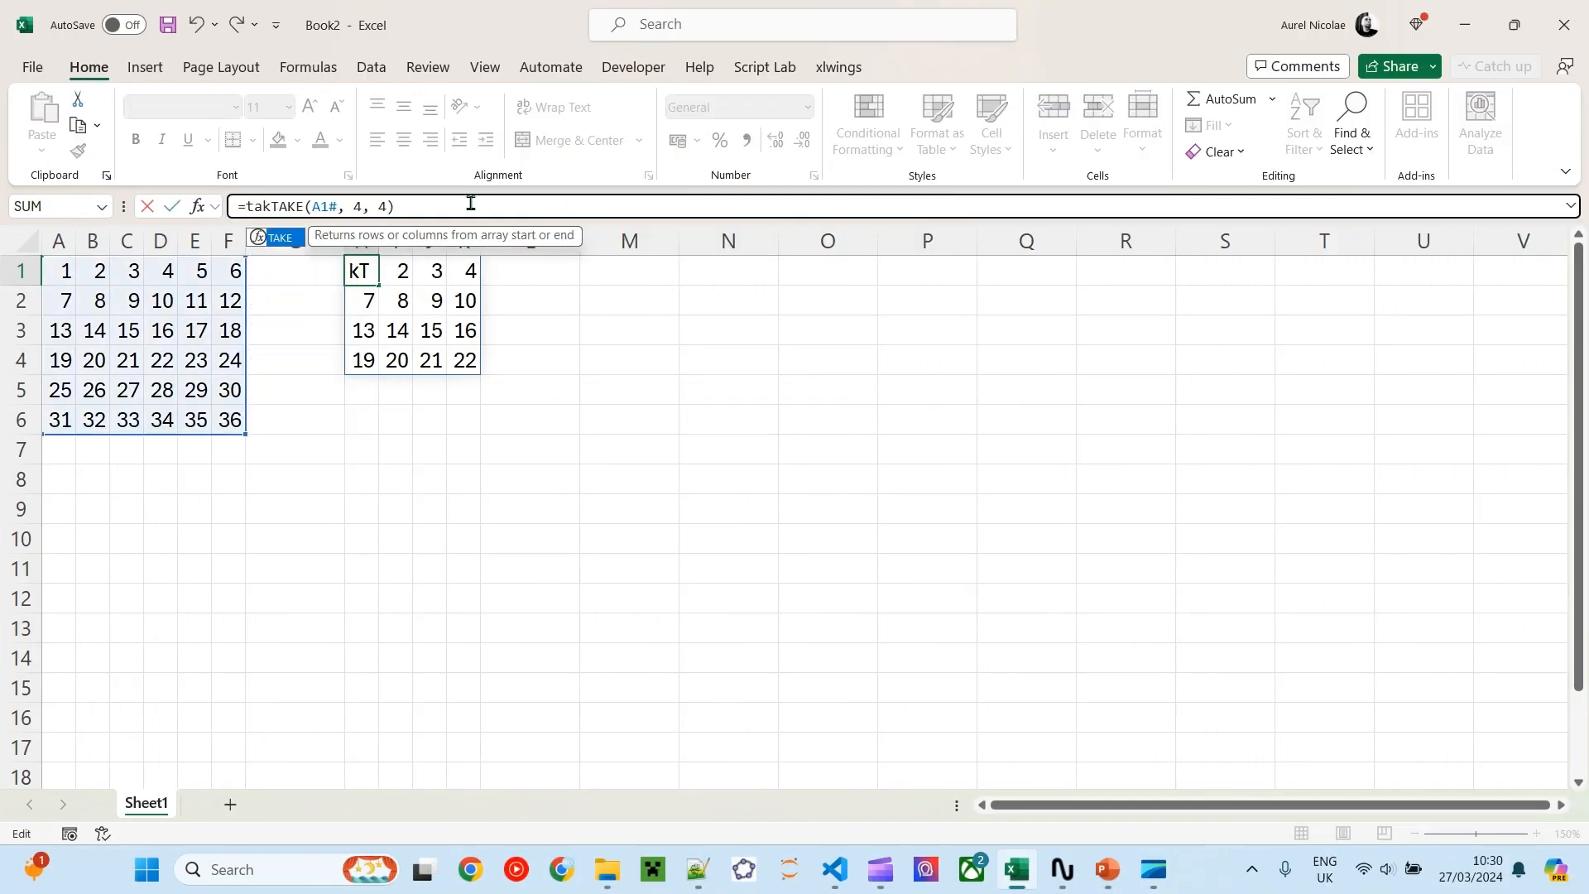
pyautogui.write('(')
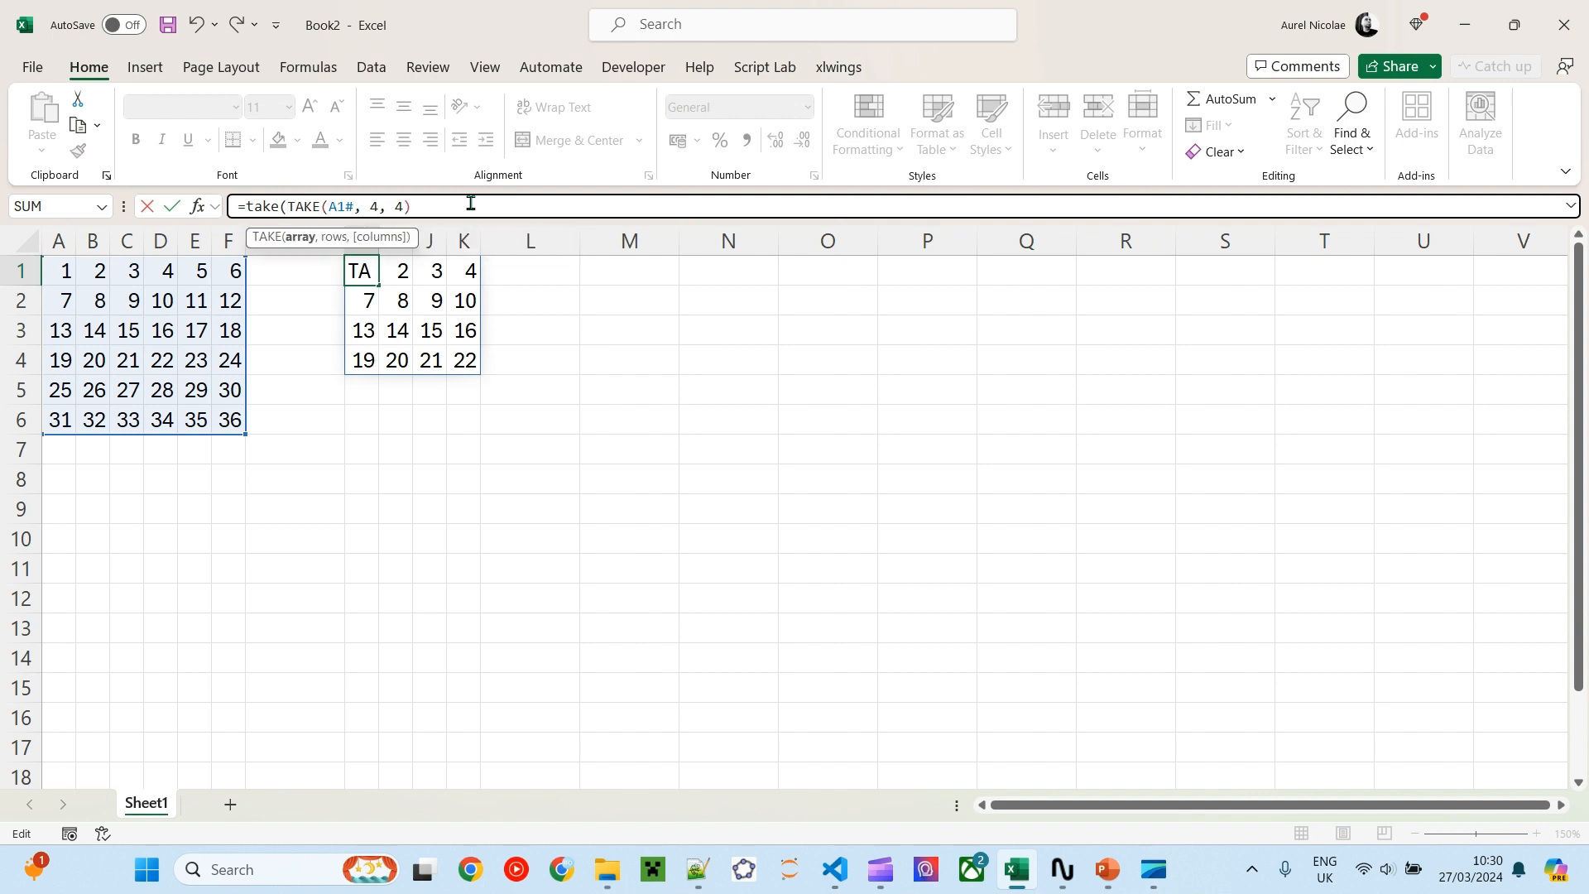
pyautogui.click(470, 203)
pyautogui.write(', -2, -2)')
pyautogui.press('Return')
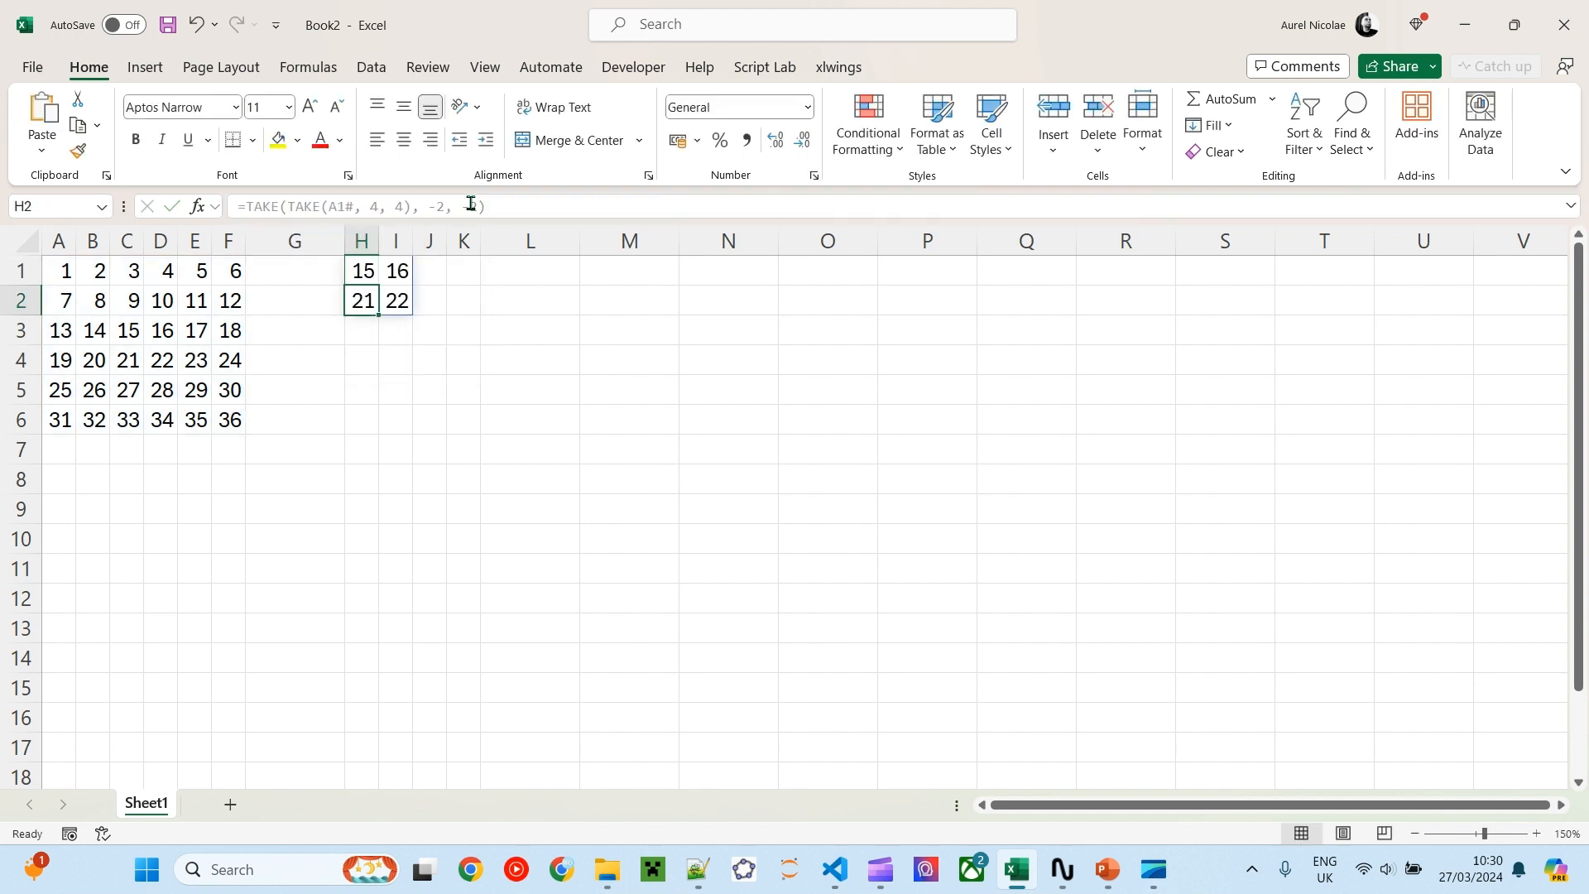
pyautogui.click(369, 268)
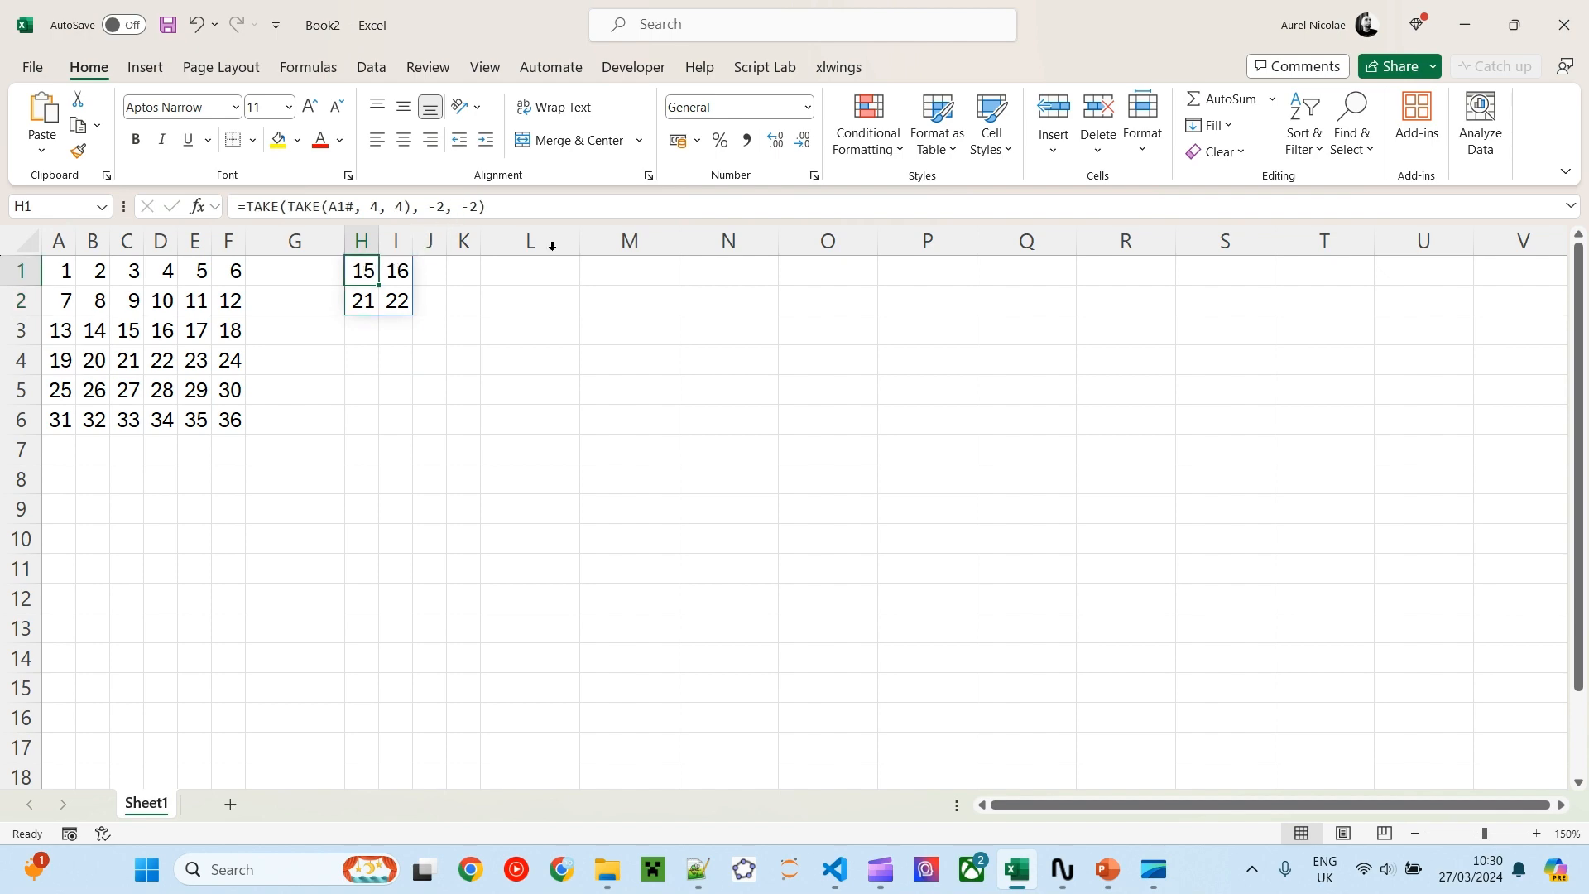
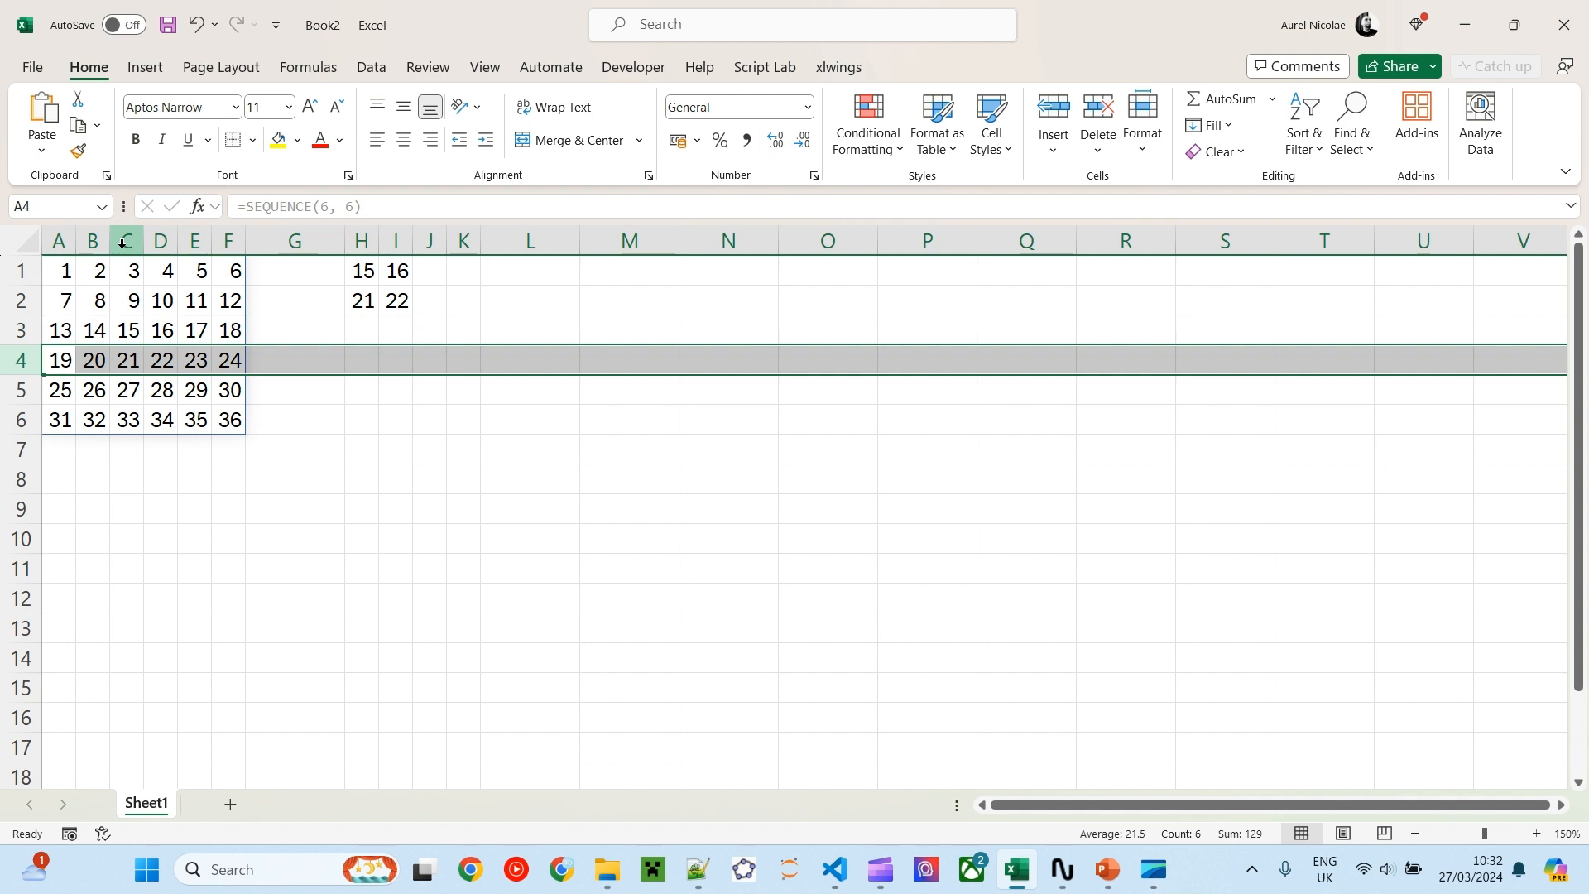
# Replace the outer TAKE's row and column arguments in H1 with 3-4-1 each
pyautogui.click(122, 243)
pyautogui.click(160, 241)
pyautogui.click(352, 272)
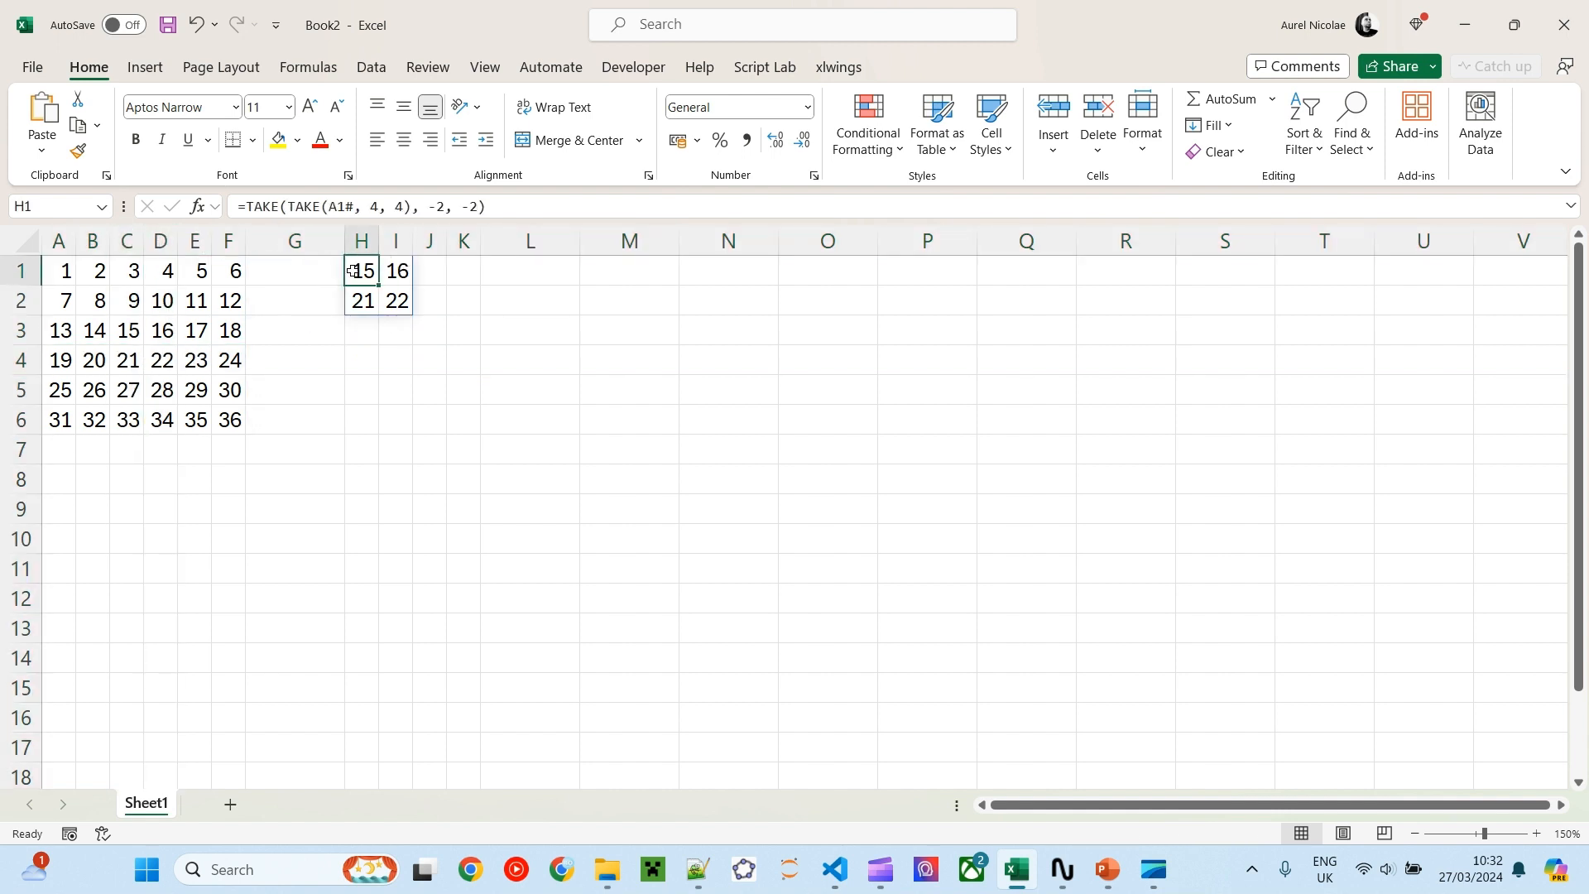
pyautogui.moveTo(370, 206); pyautogui.dragTo(403, 206)
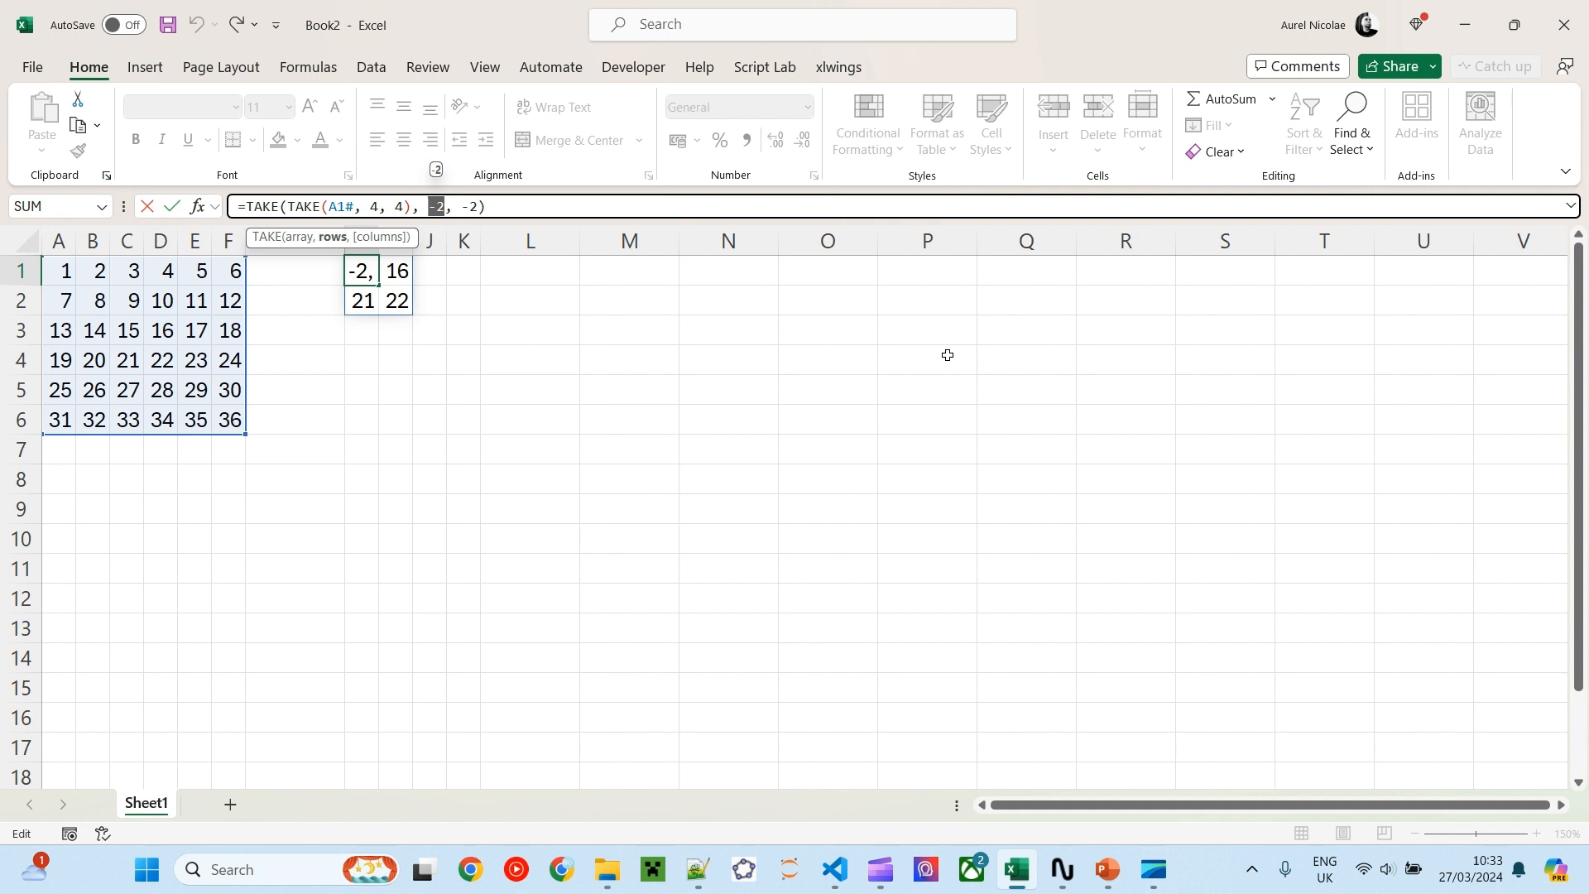
pyautogui.write('3-4-1')
pyautogui.press('Right')
pyautogui.press('Right')
pyautogui.press('Right')
pyautogui.press('Right')
pyautogui.hotkey('shift', 'Left')
pyautogui.hotkey('shift', 'Left')
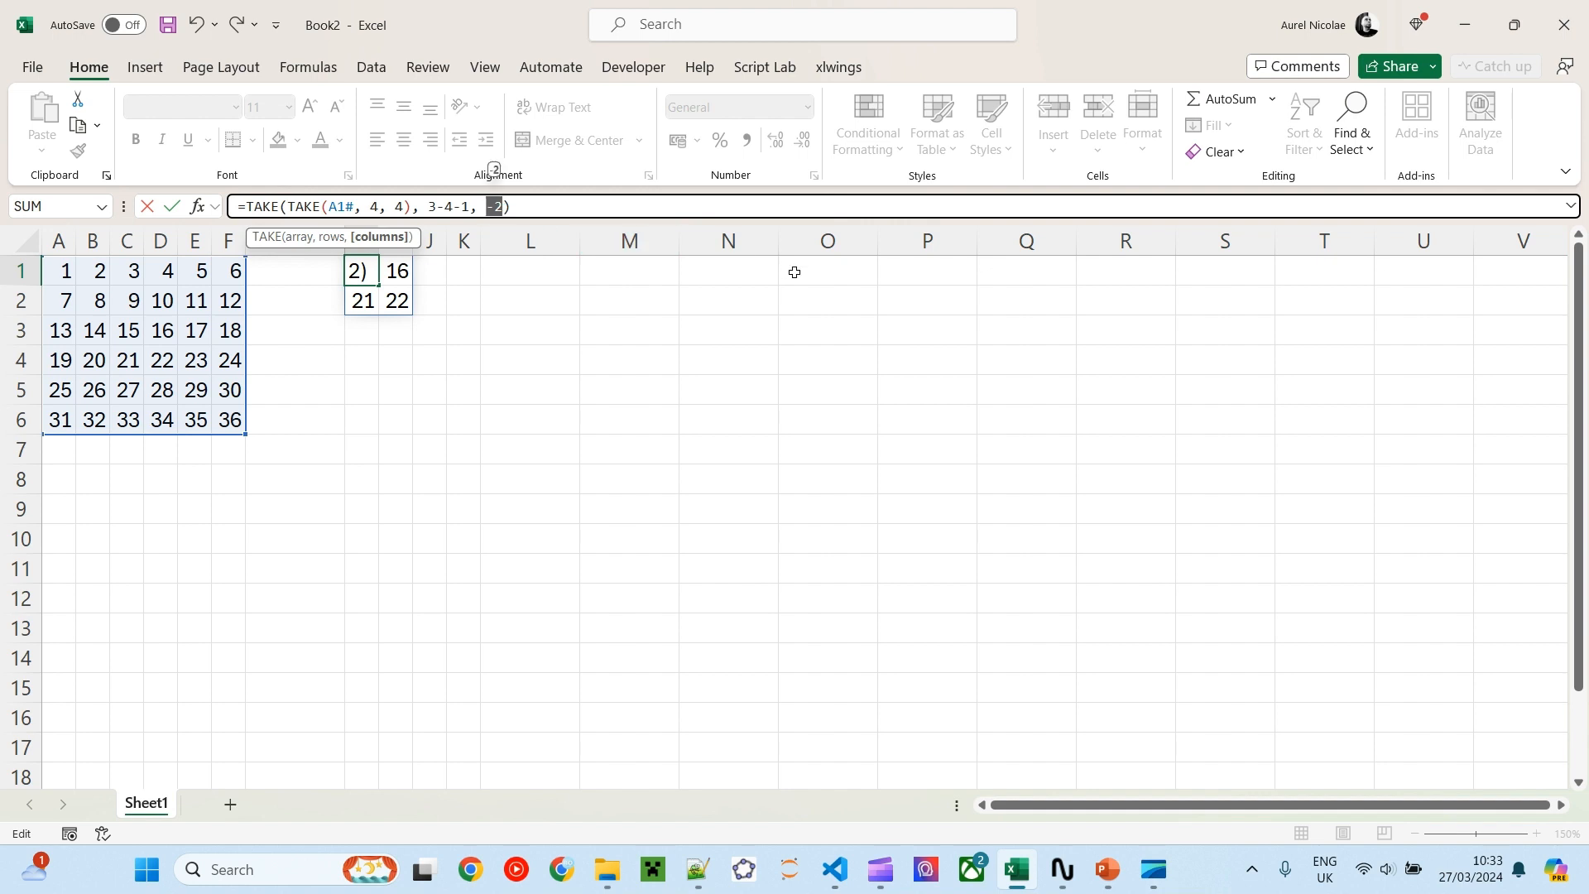
pyautogui.write('3-4-1')
pyautogui.press('Return')
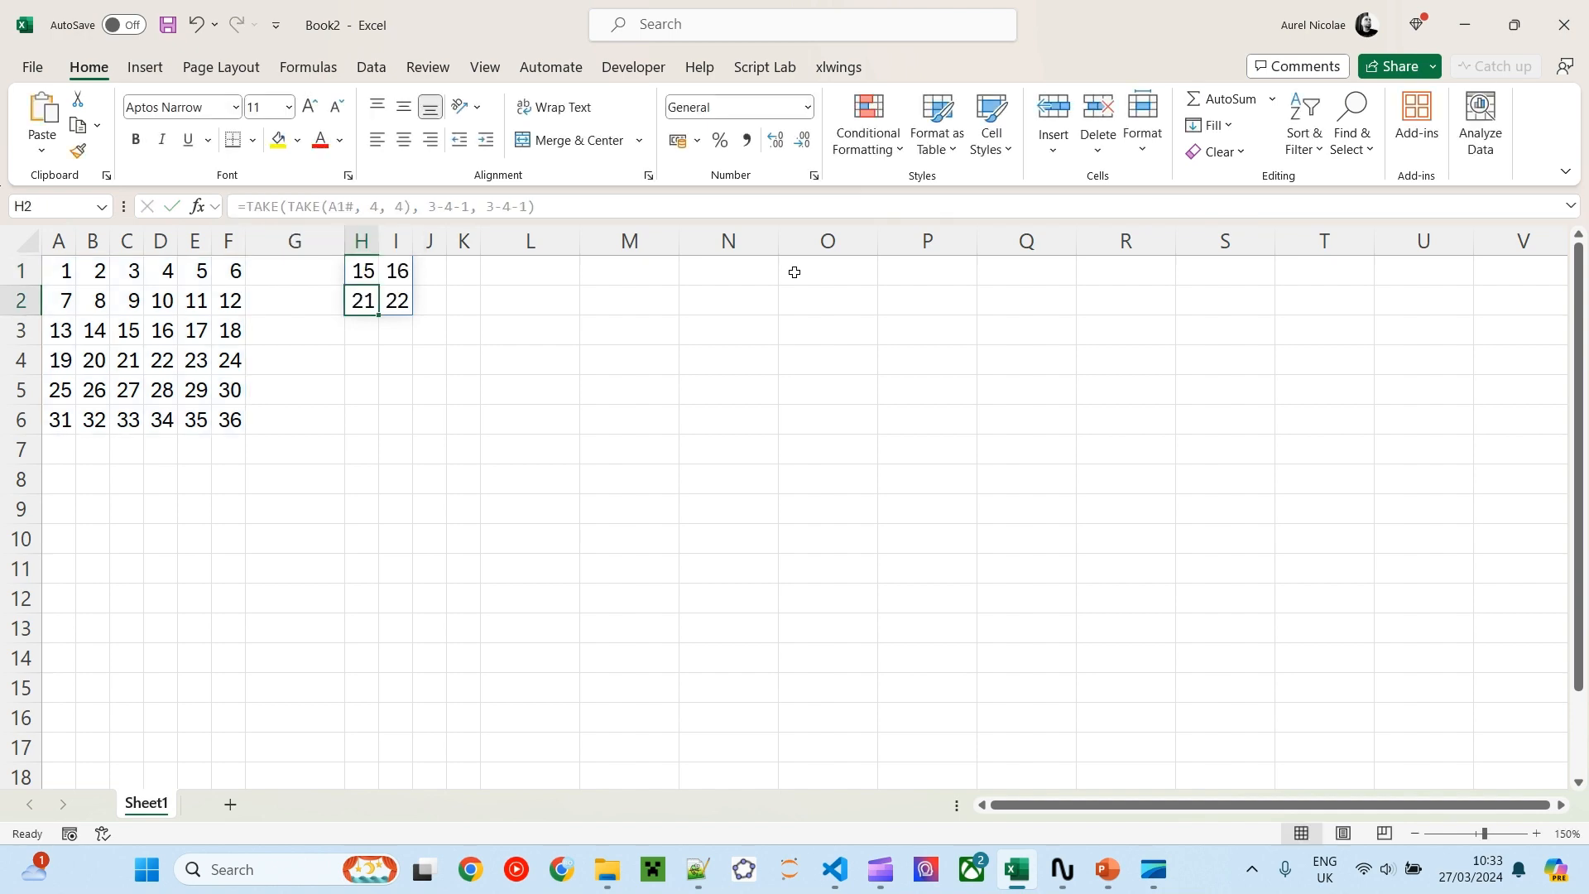
# Start wrapping the nested TAKE formula in H1 in a LAMBDA with source_data as its first parameter
pyautogui.click(365, 276)
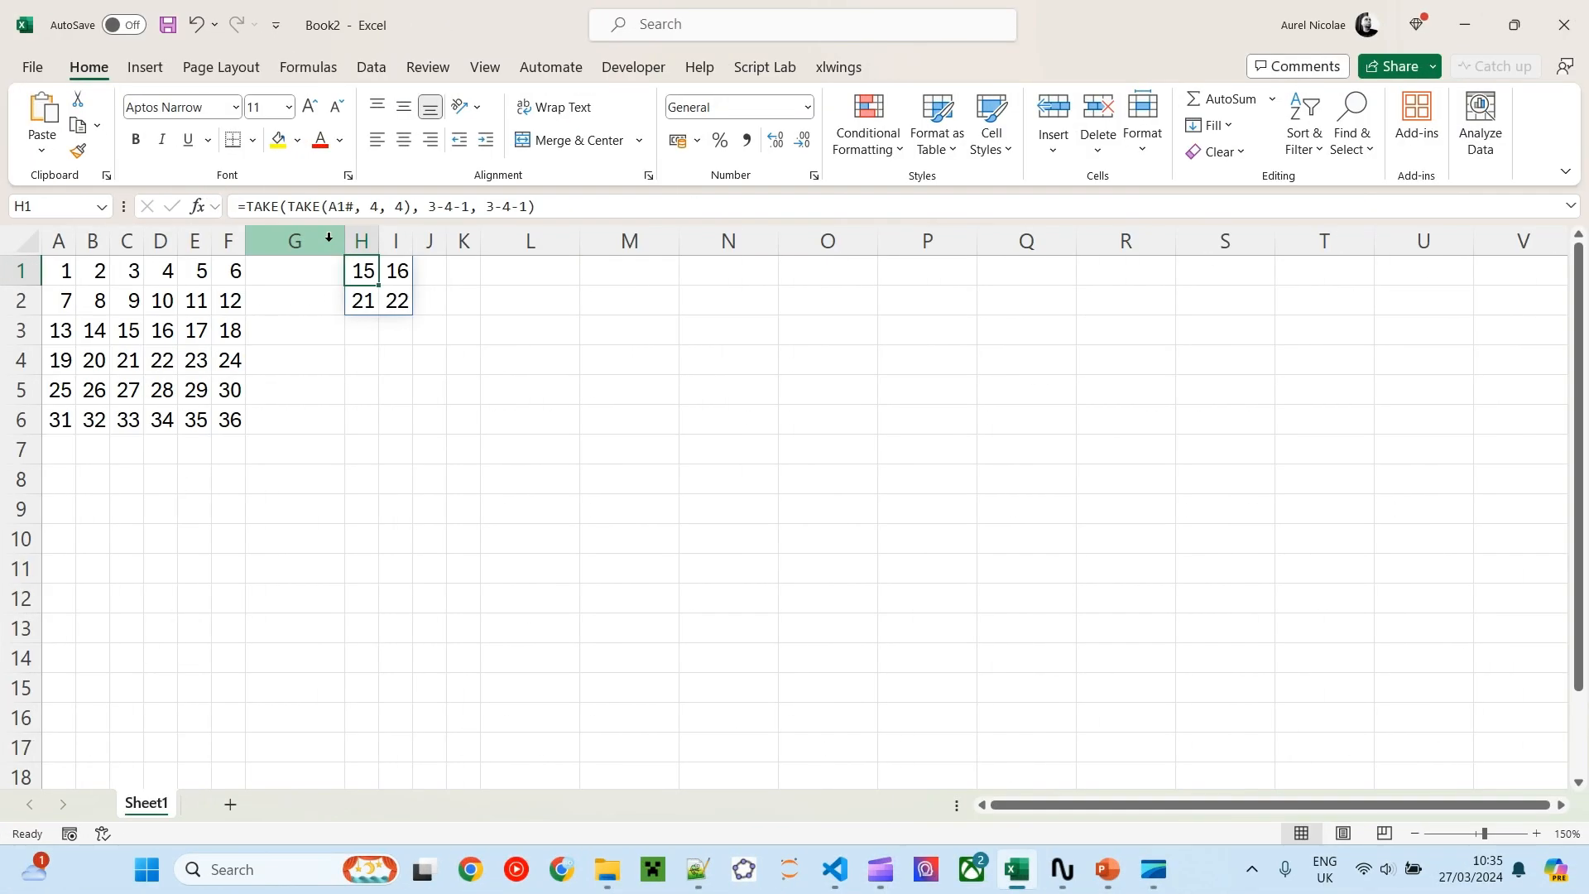
pyautogui.click(246, 206)
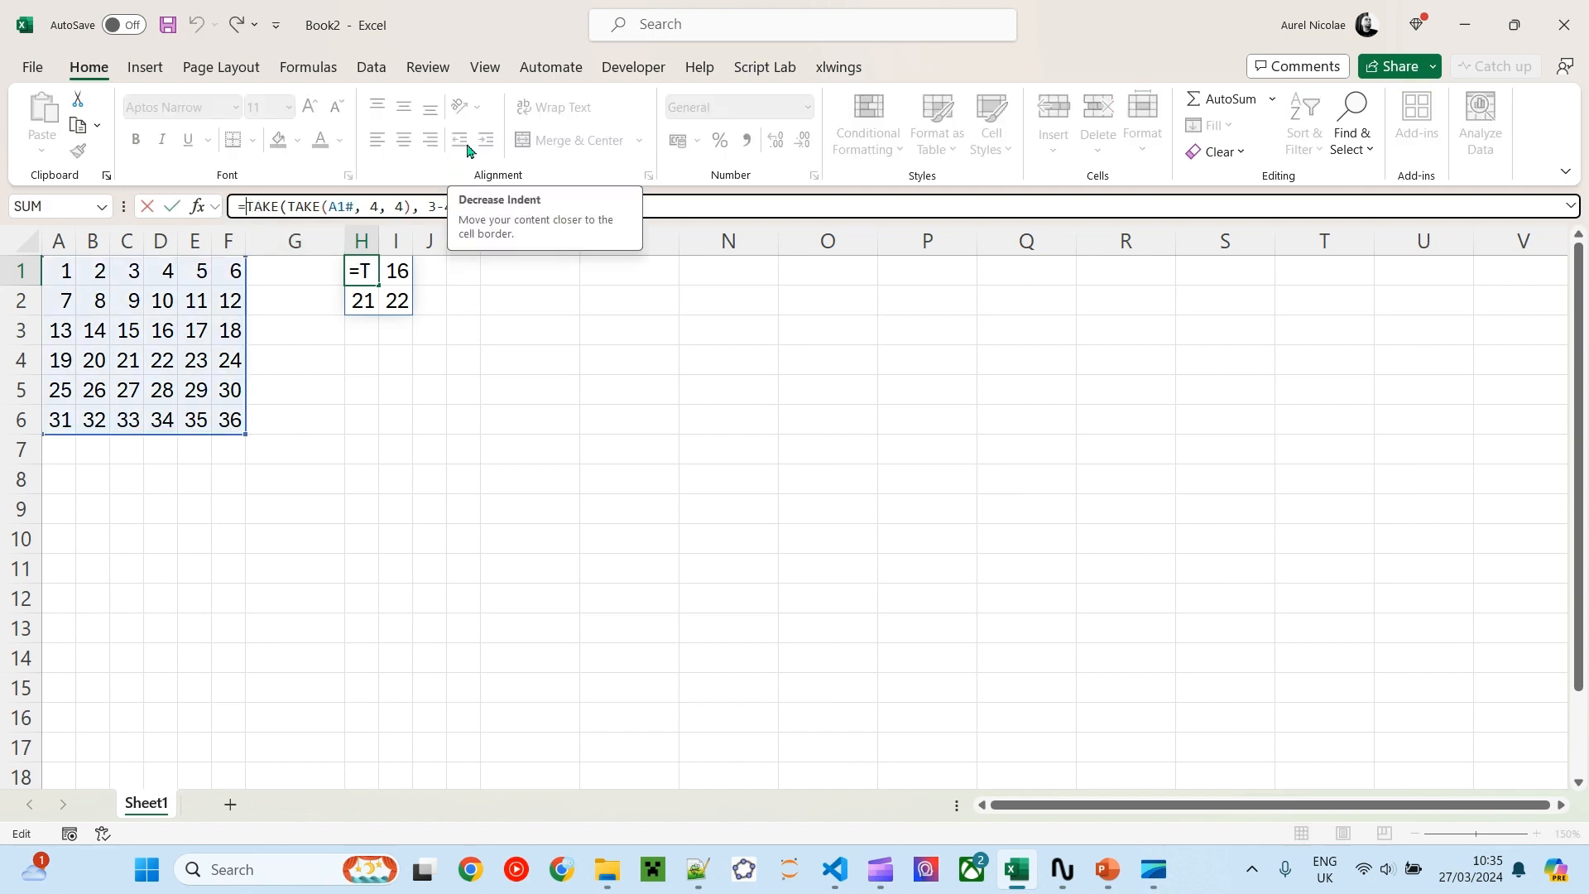
pyautogui.write('lamba')
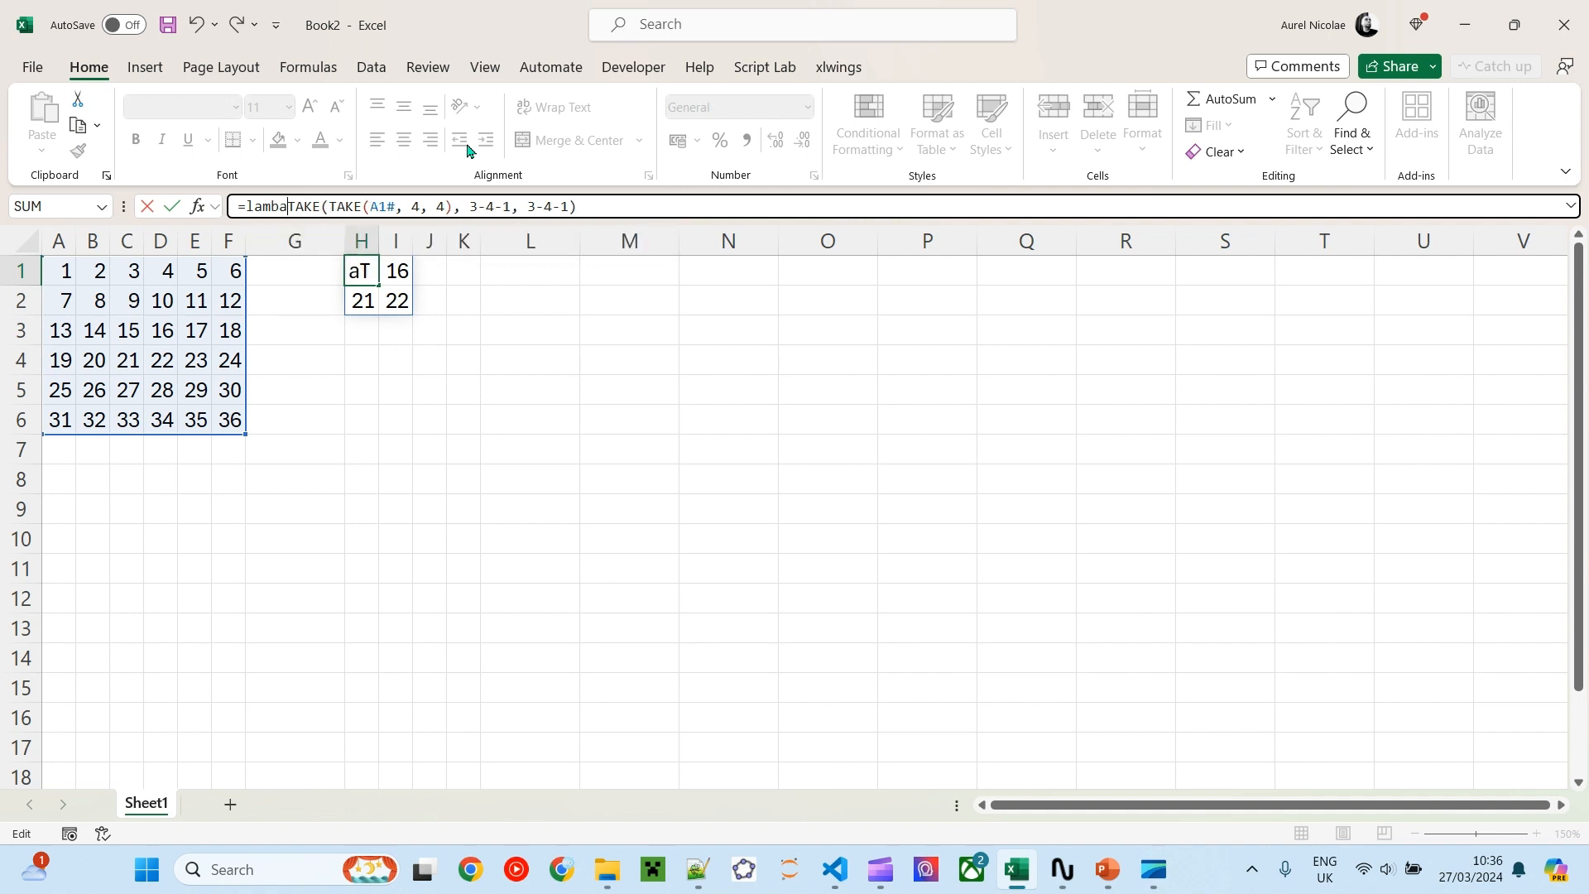
pyautogui.press('BackSpace')
pyautogui.write('da(')
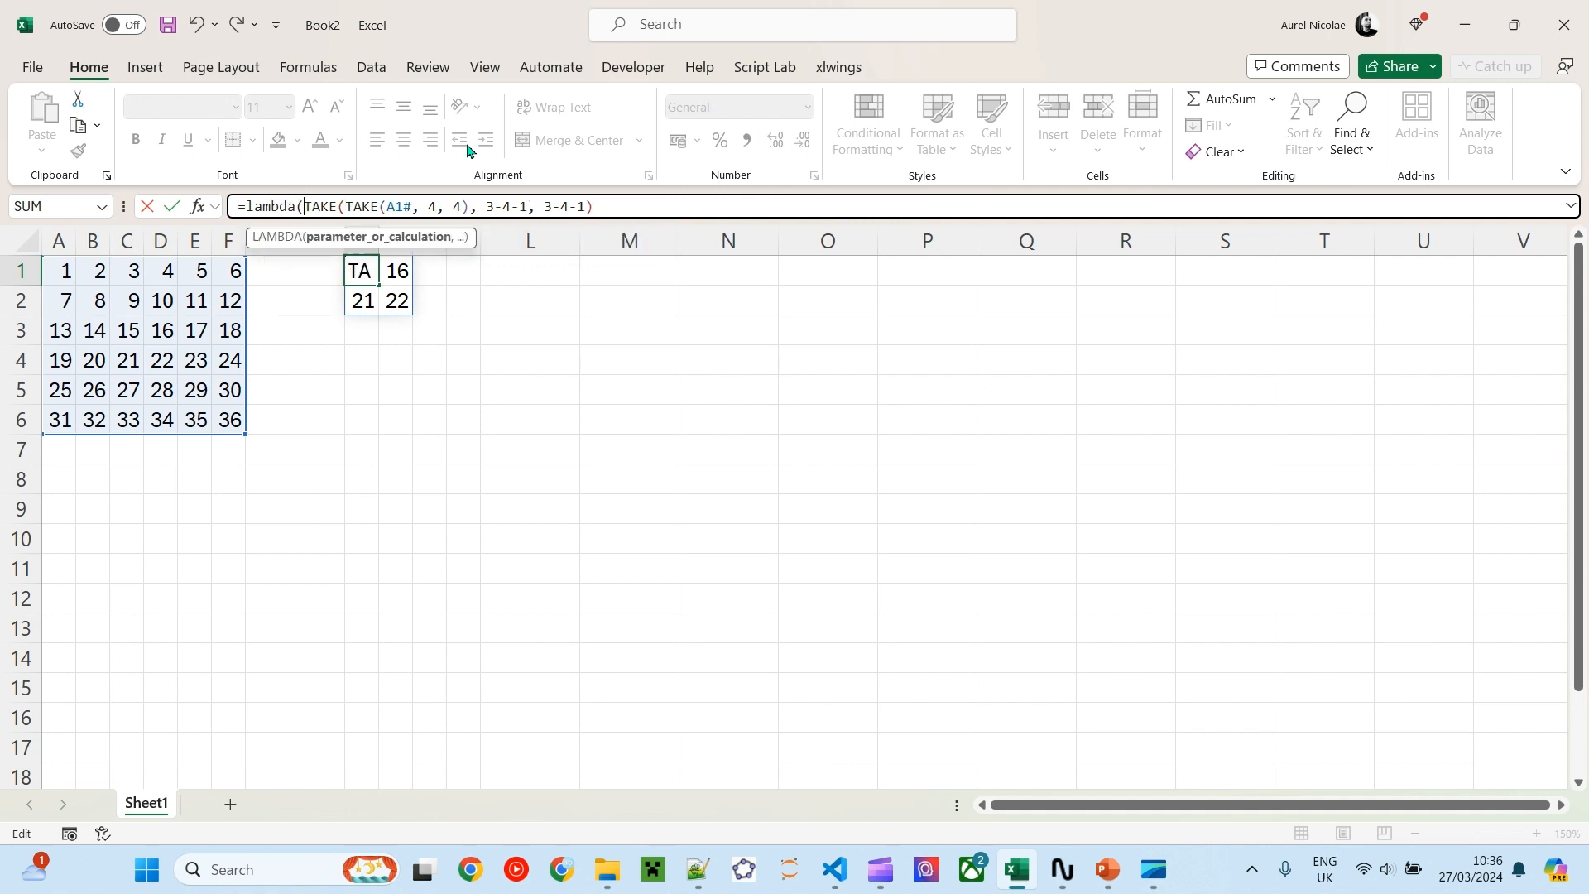
pyautogui.write('source')
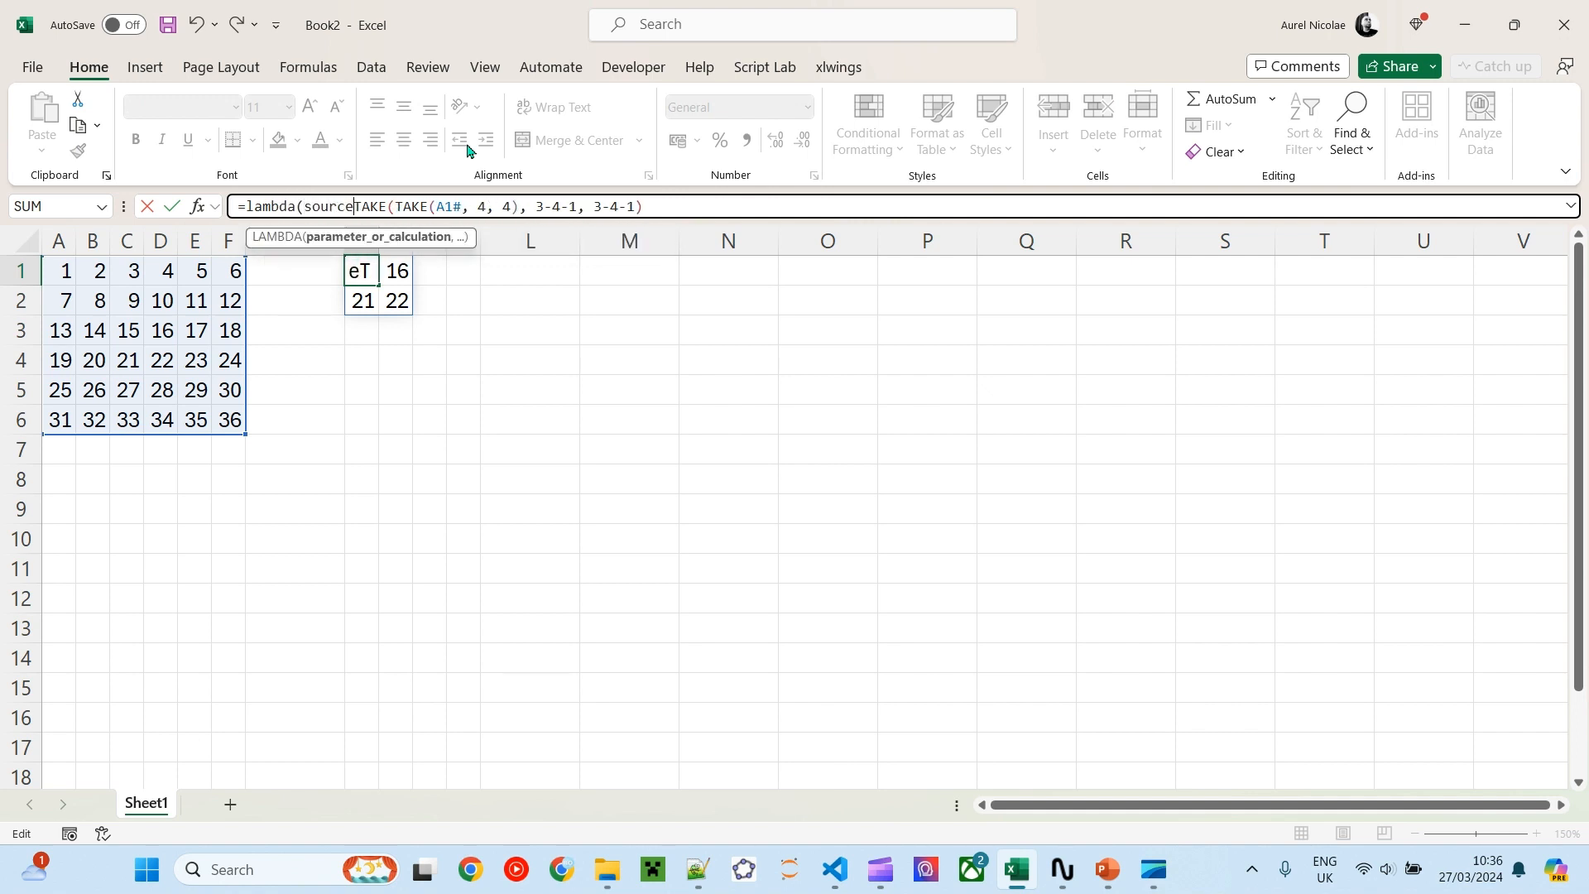
pyautogui.write('_data')
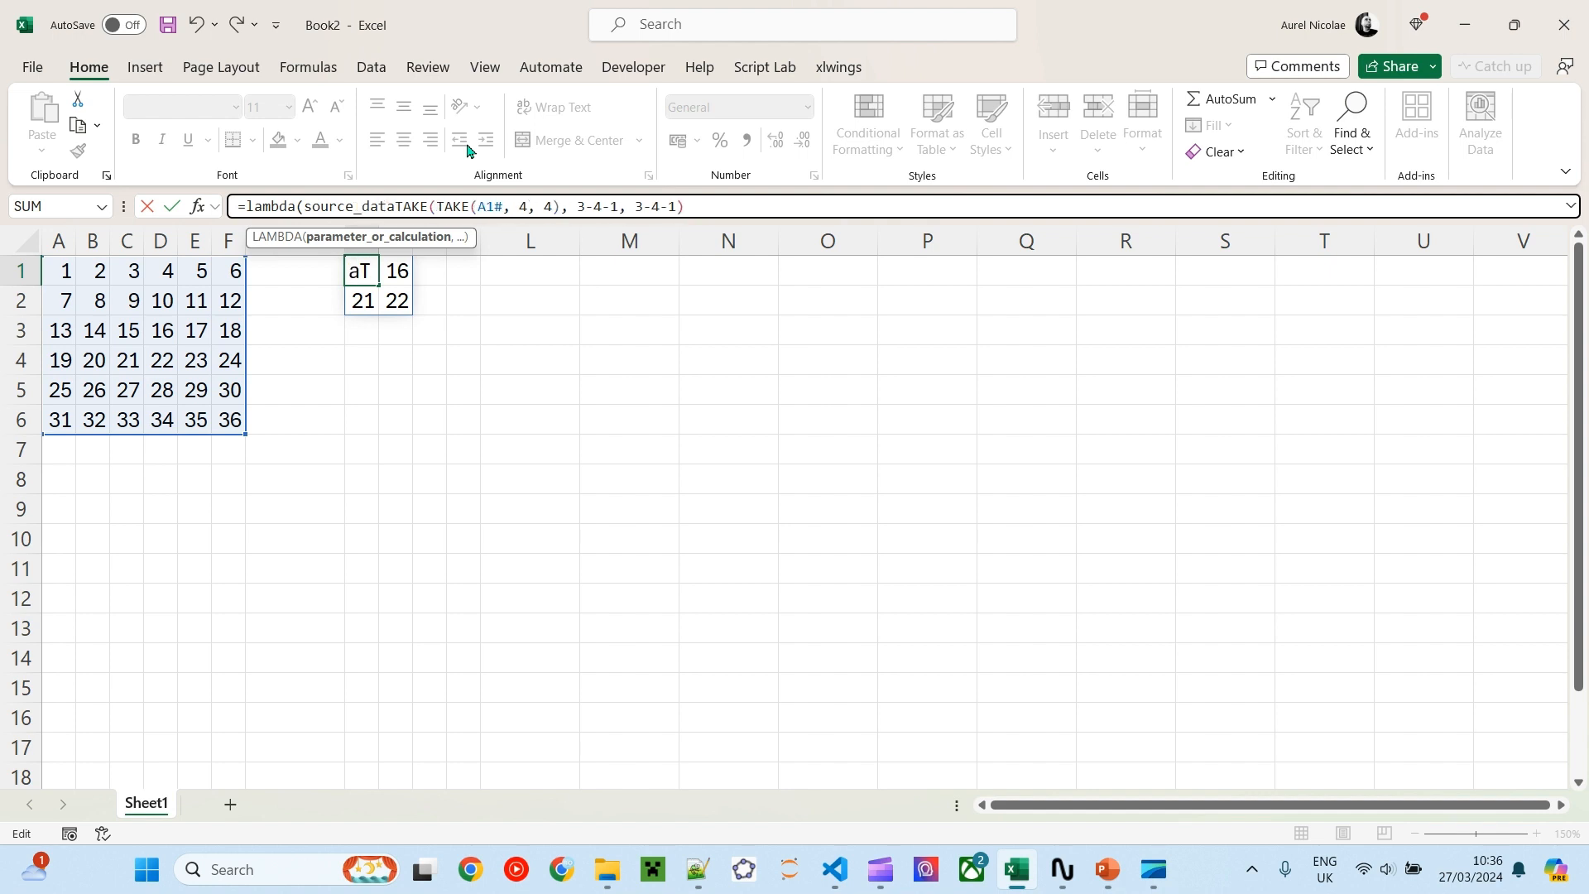
pyautogui.write(',')
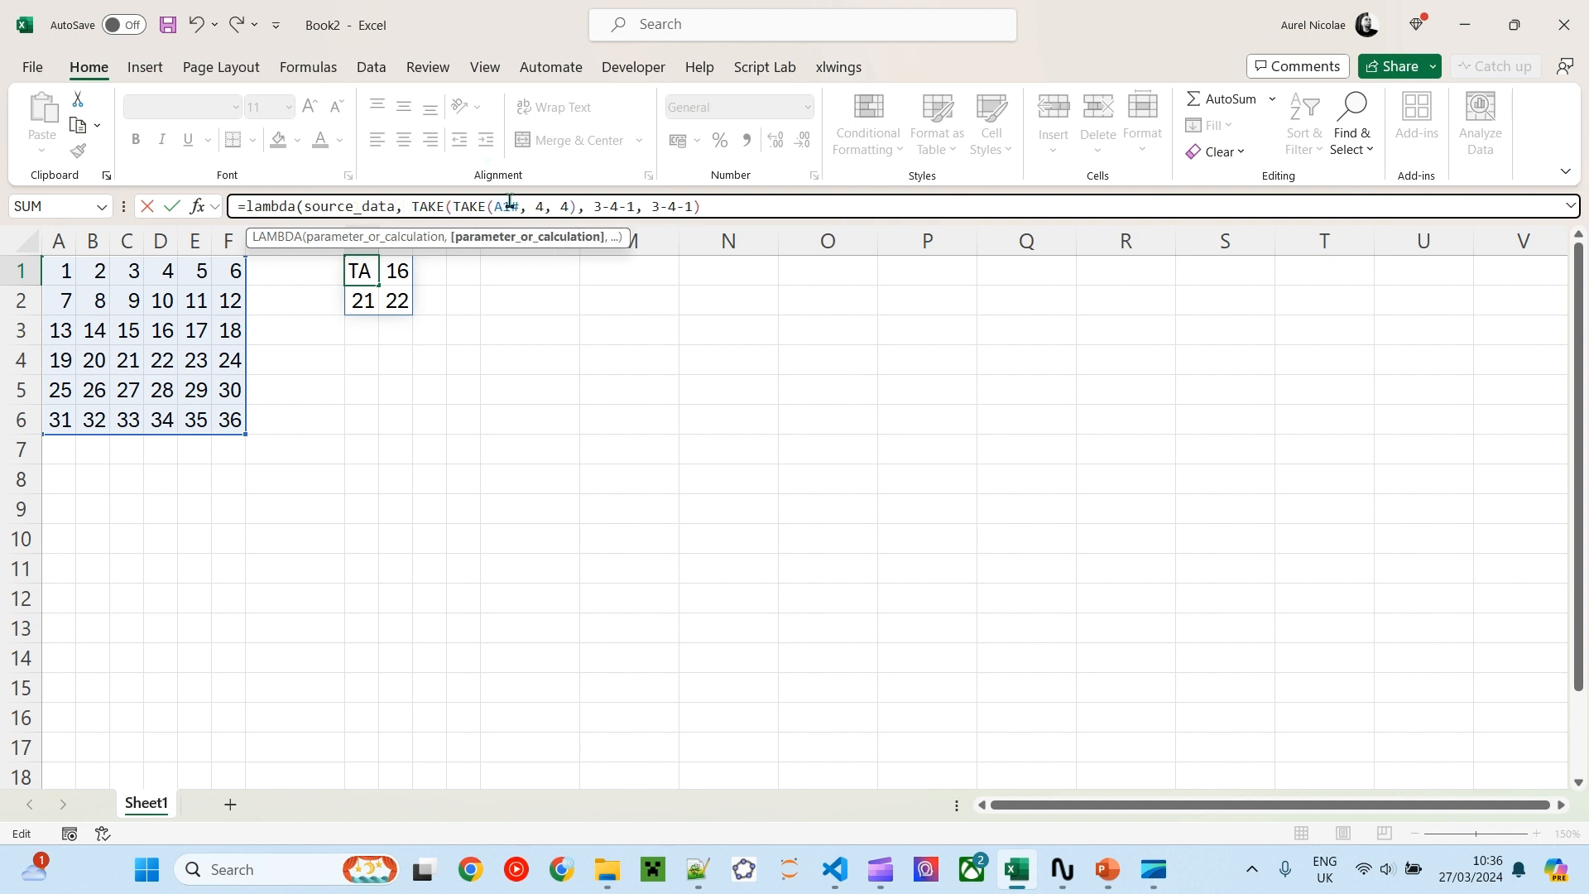
# Replace the A1# reference in the inner TAKE with source_data
pyautogui.moveTo(516, 206); pyautogui.dragTo(491, 209)
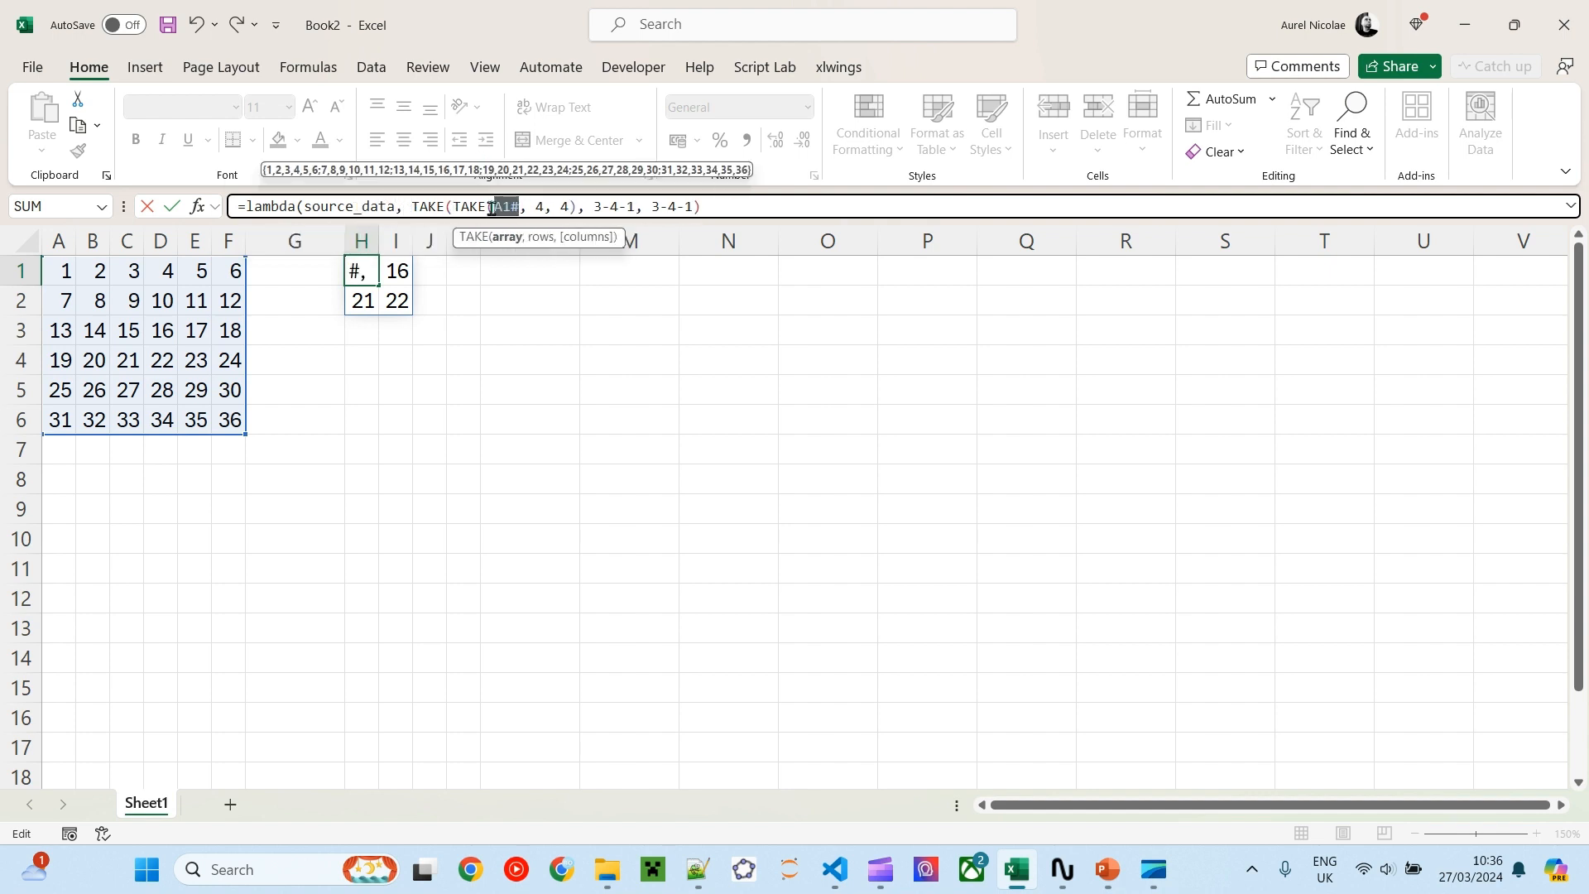
pyautogui.write('source_dat')
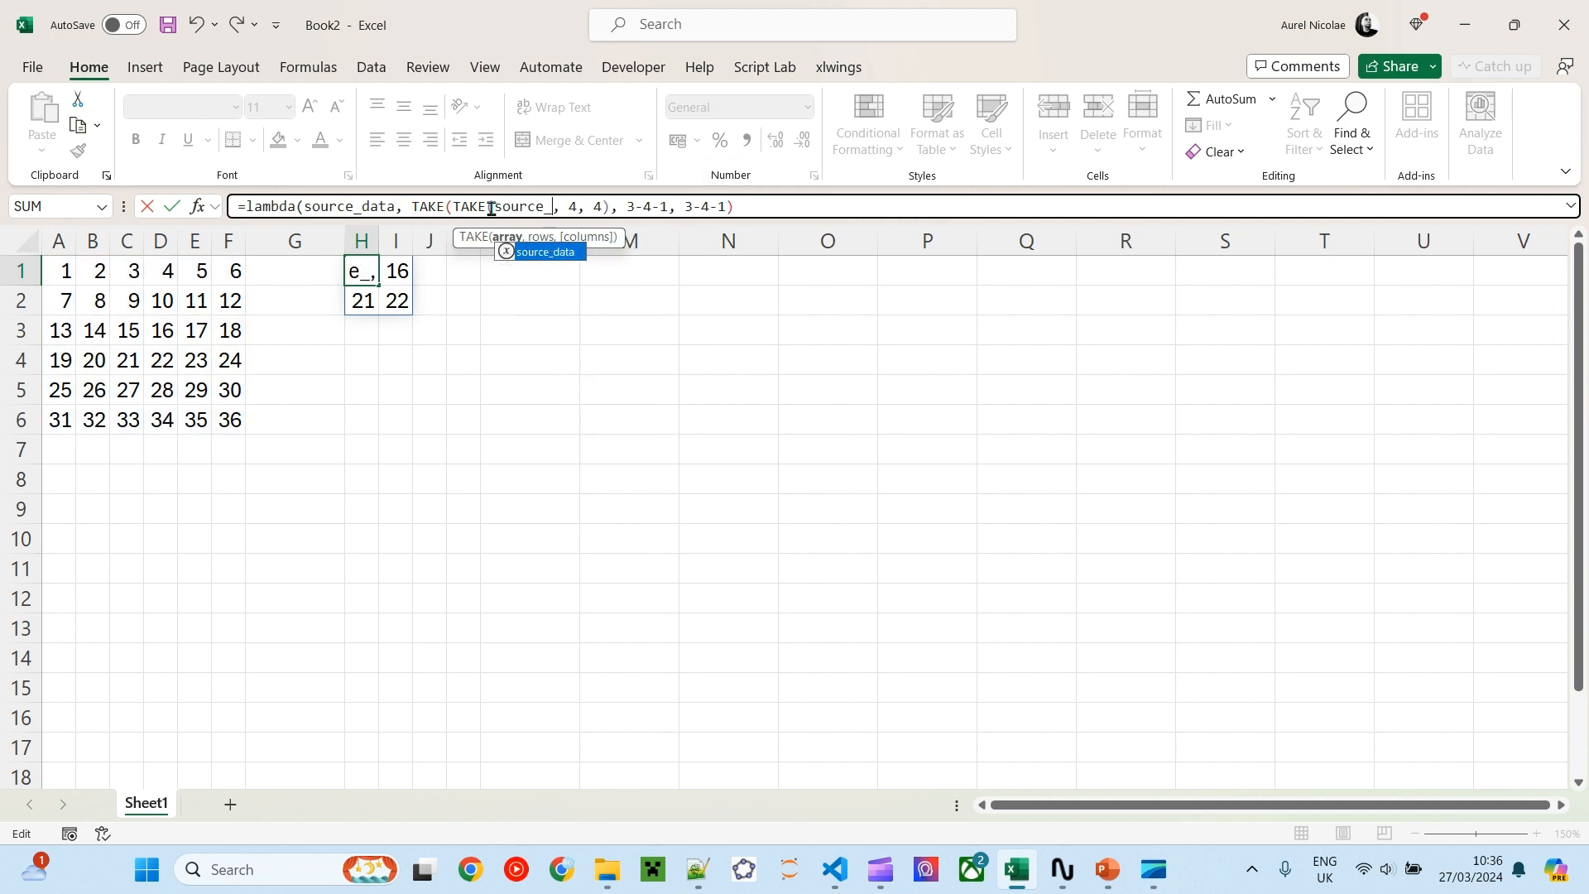
pyautogui.write('a')
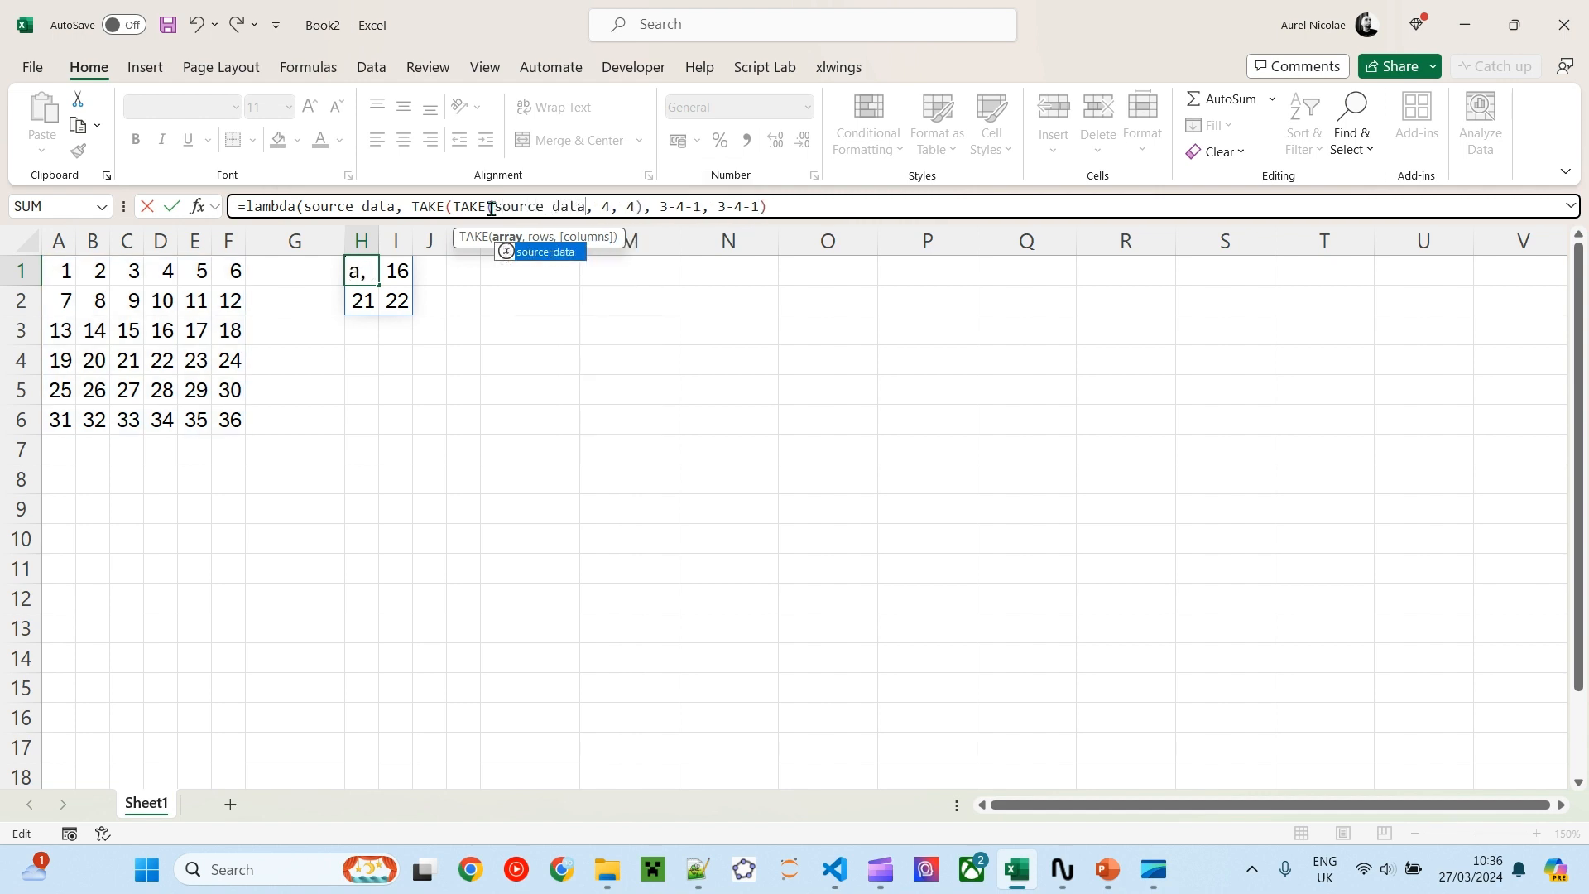
# Add row_start and row_end as LAMBDA parameters after source_data
pyautogui.click(404, 207)
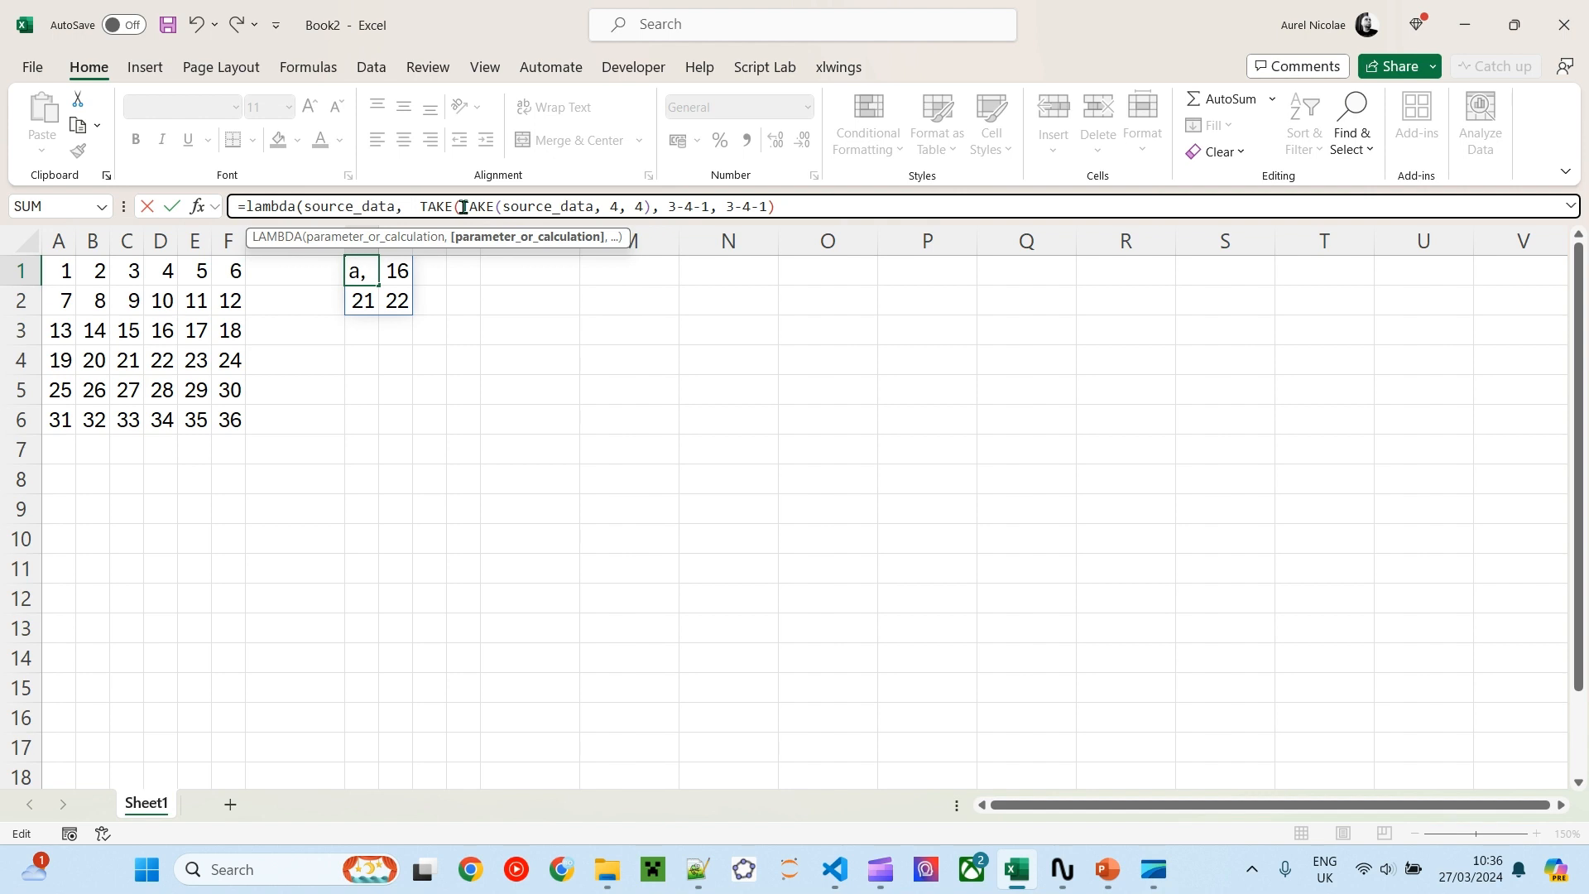
pyautogui.write('row')
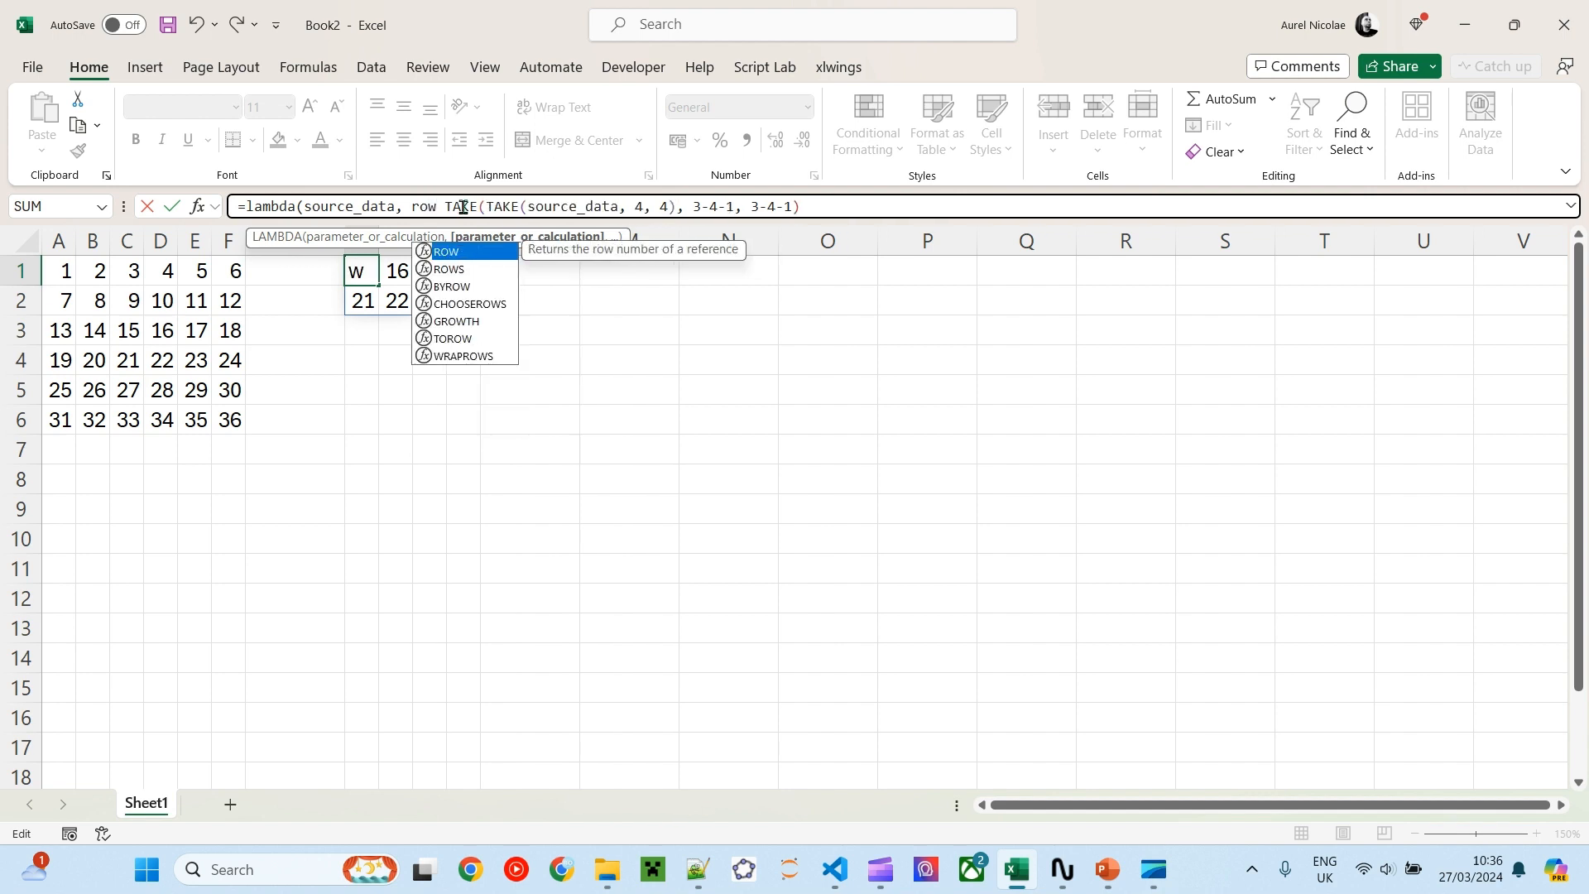
pyautogui.write('_start')
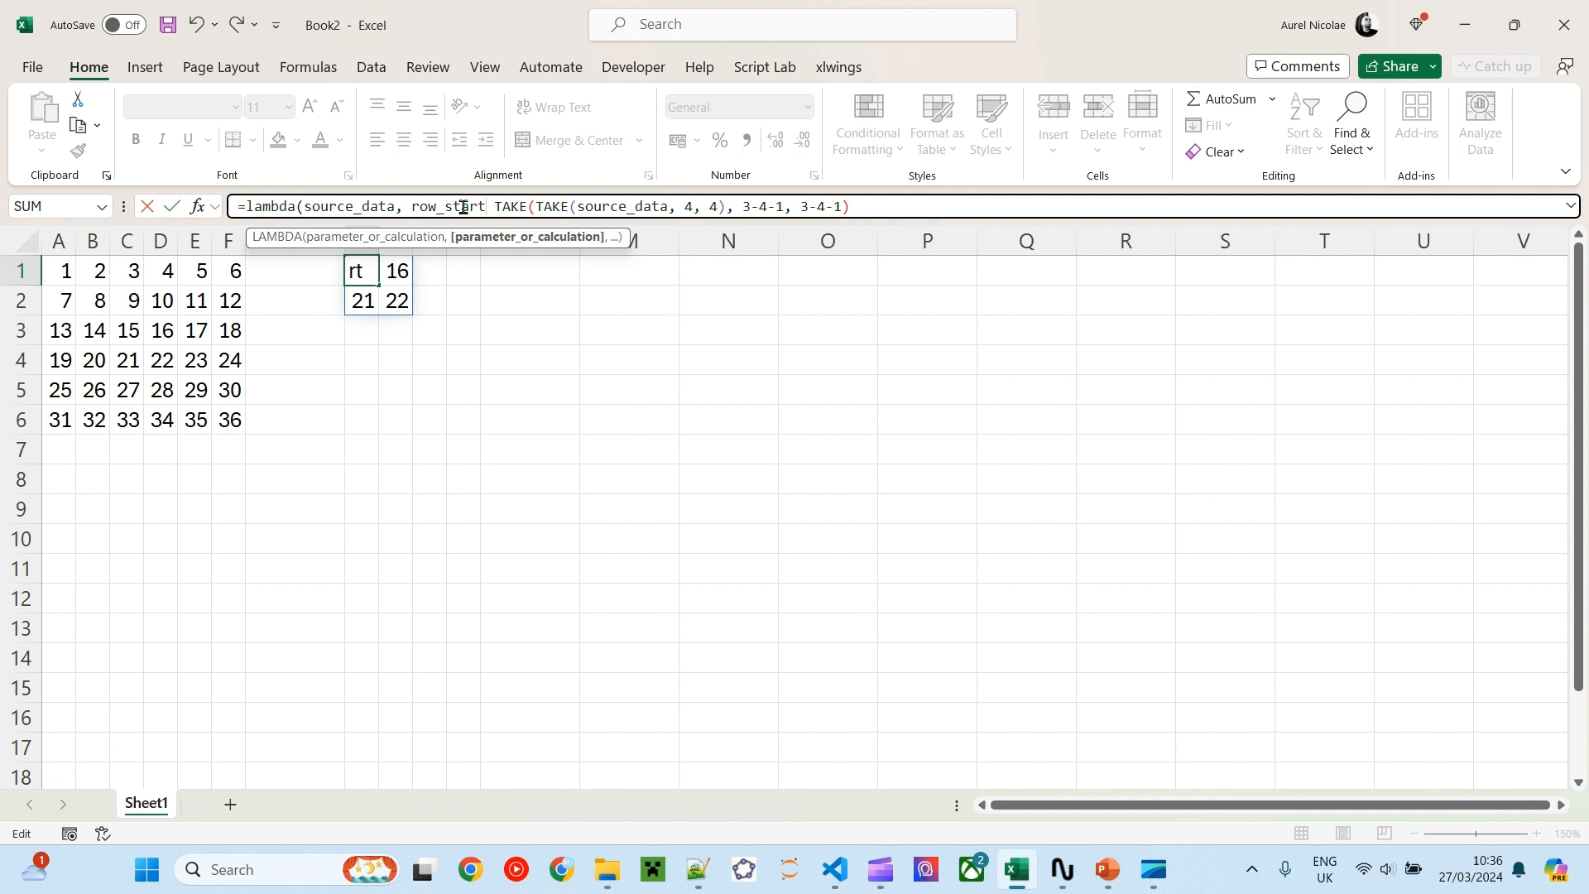
pyautogui.write(', row')
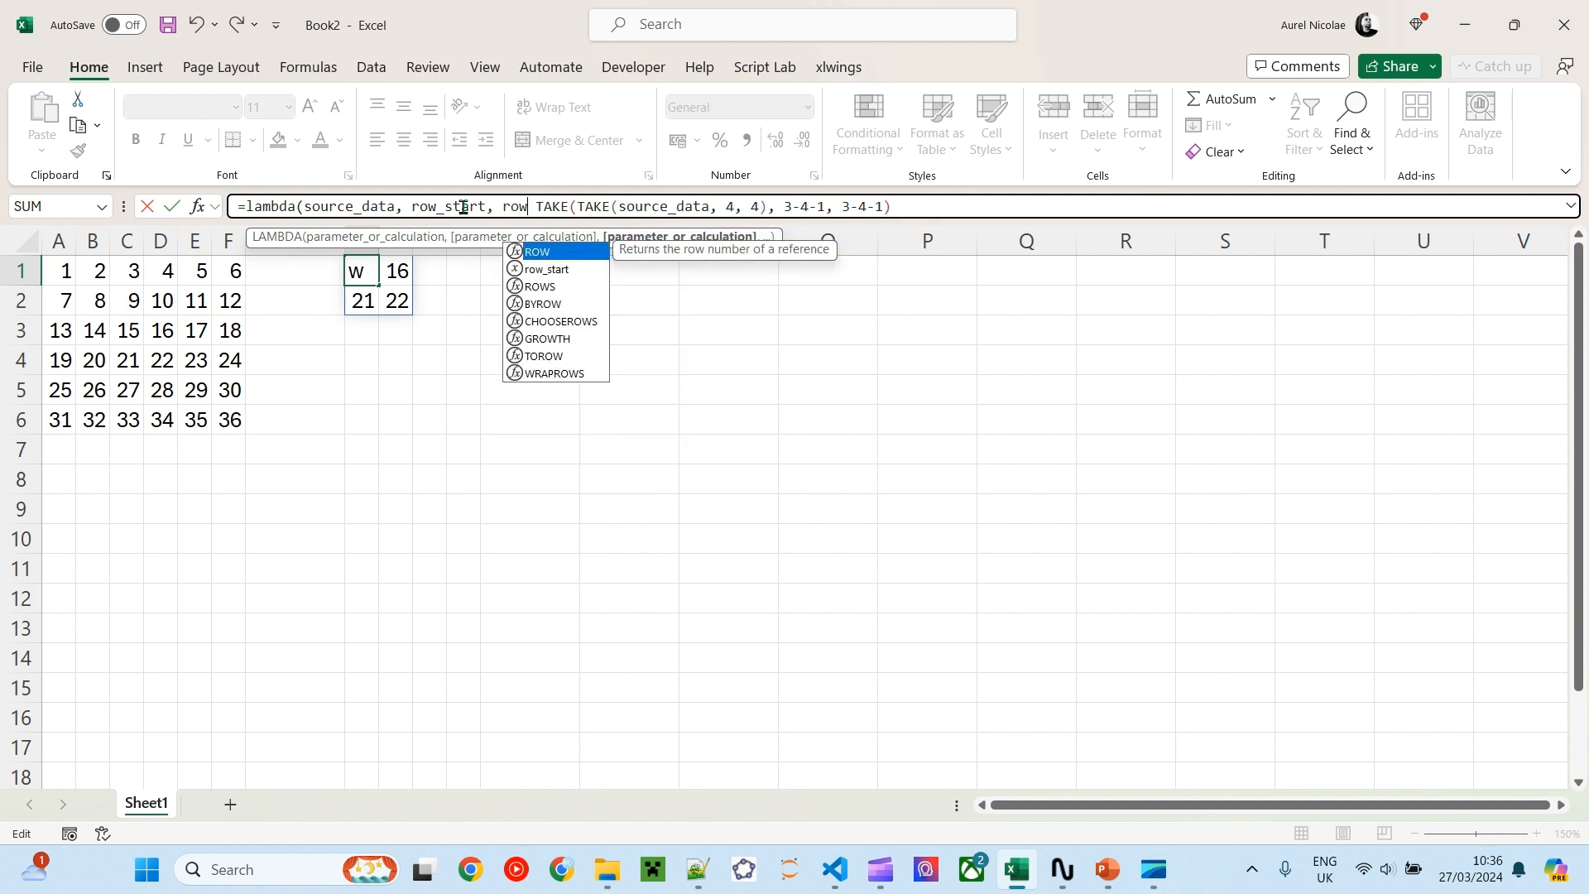
pyautogui.write('_end')
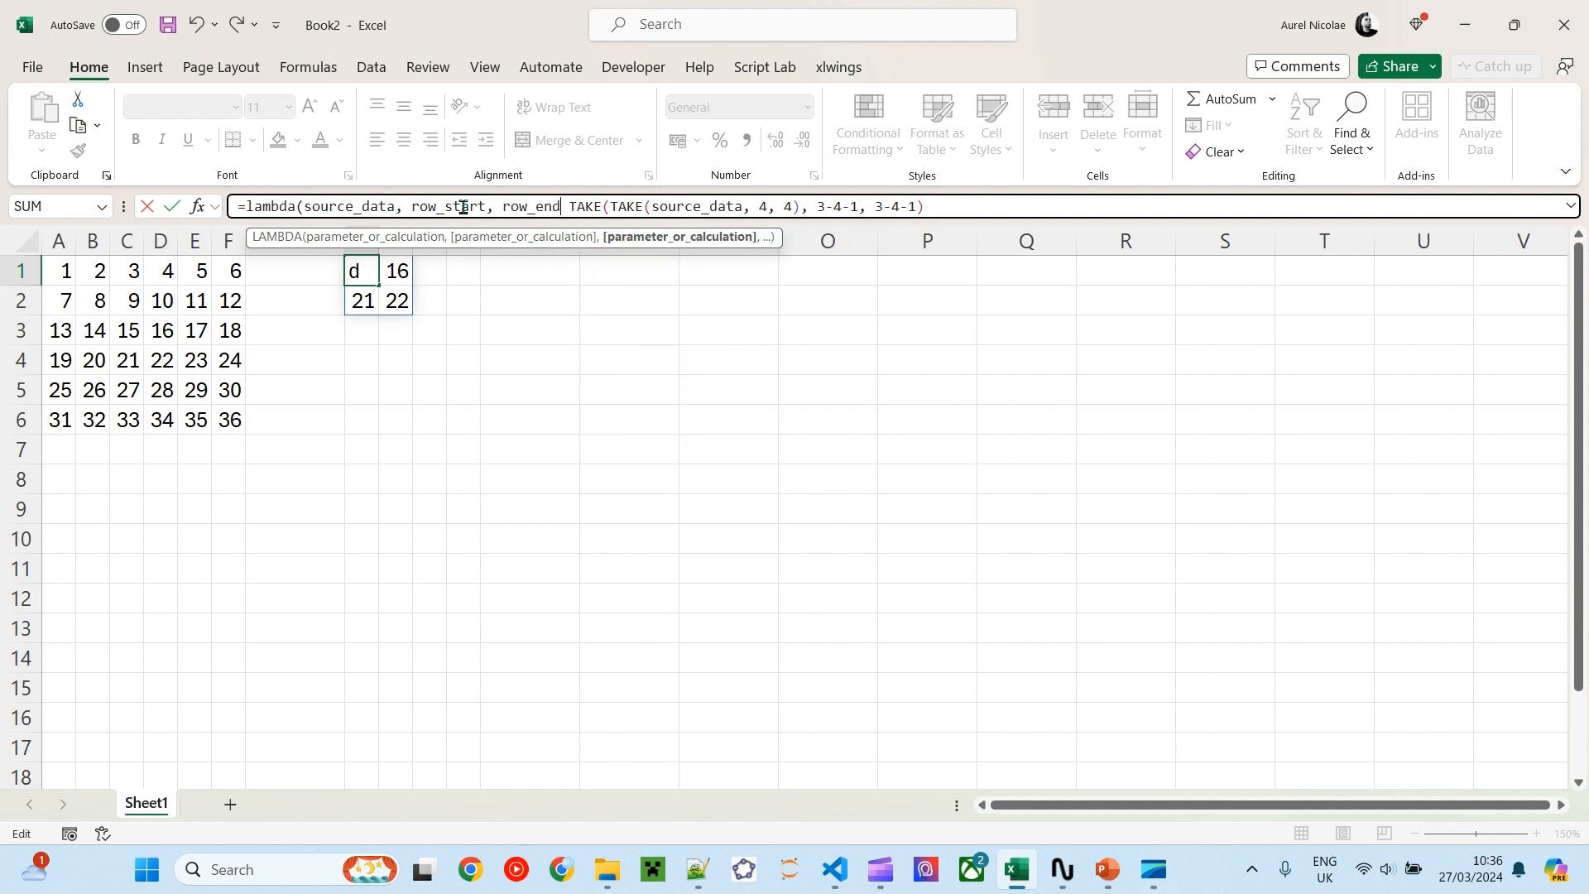
pyautogui.write(',')
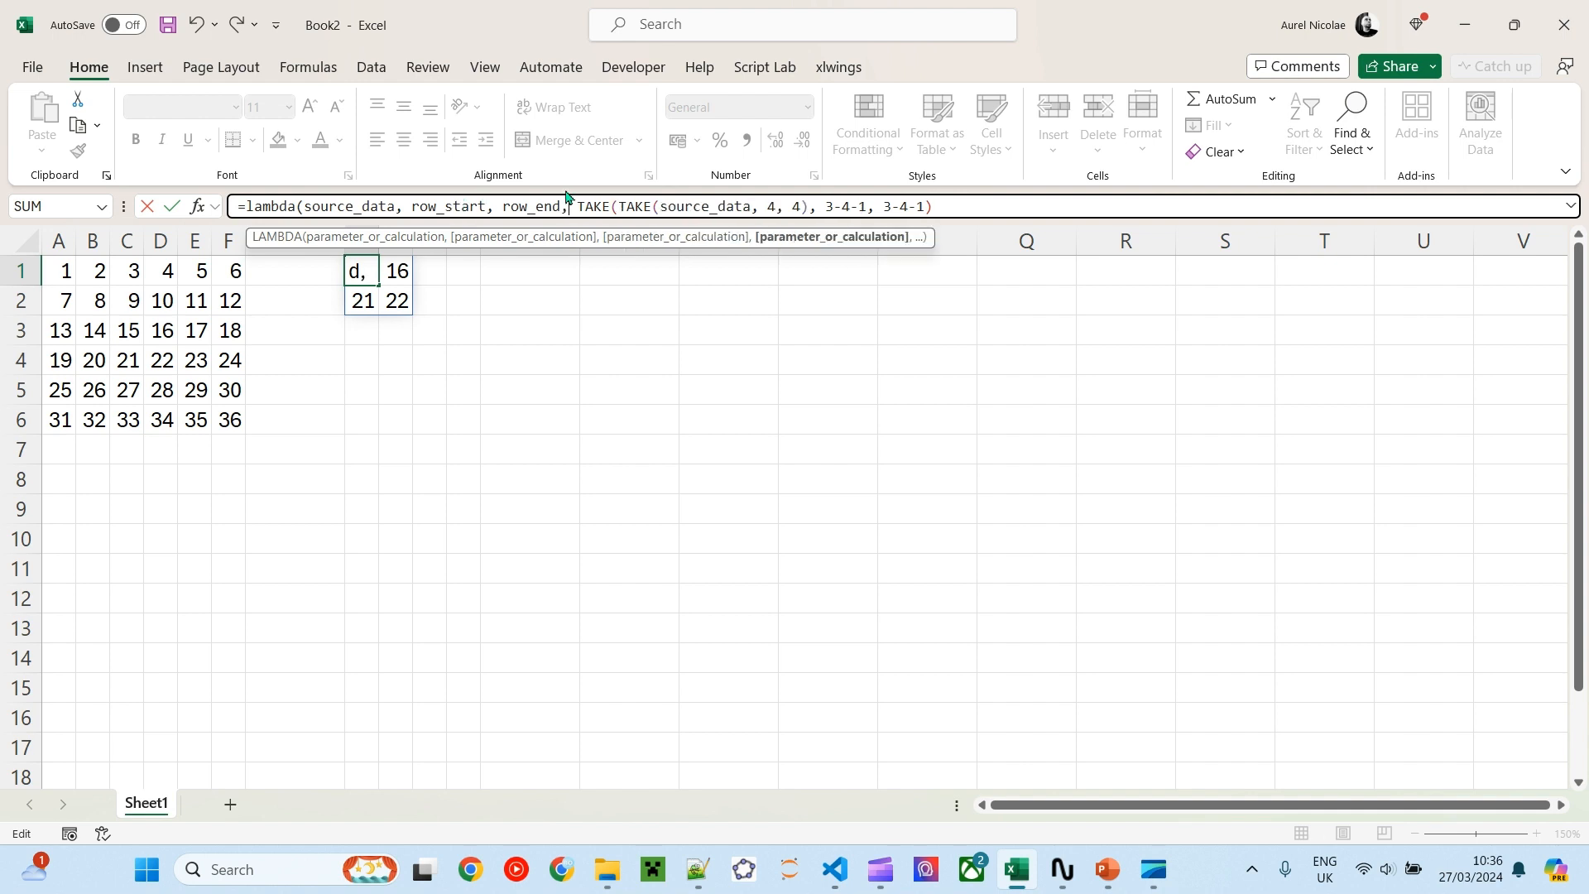
# Replace the inner TAKE's row count with row_end and the outer TAKE's row argument with row_start-row_end-1
pyautogui.doubleClick(775, 205)
pyautogui.write('row_end')
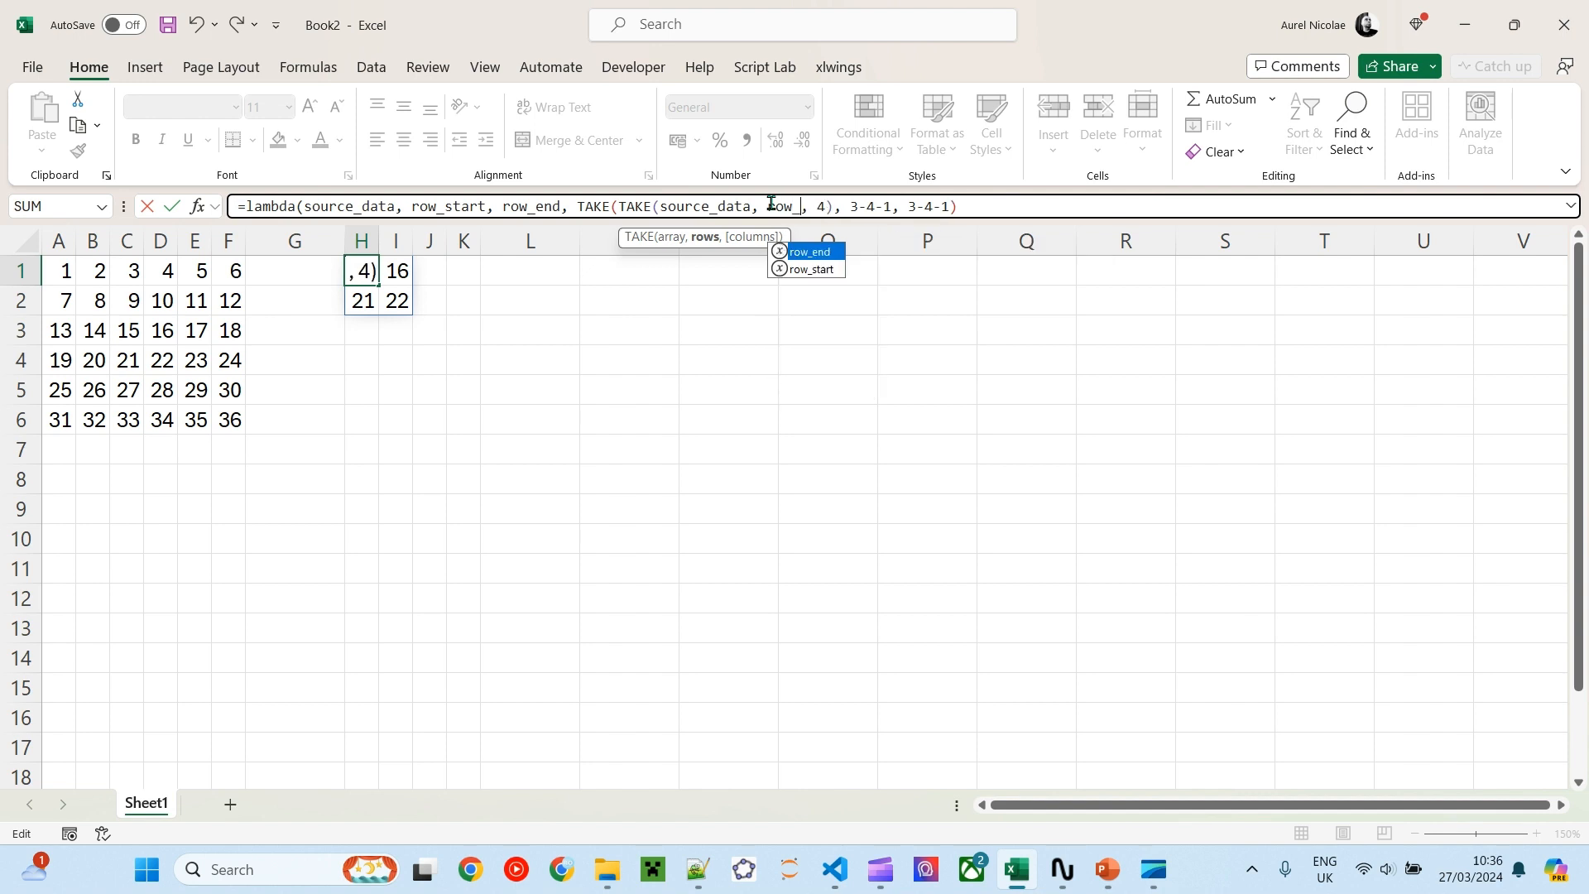
pyautogui.doubleClick(895, 206)
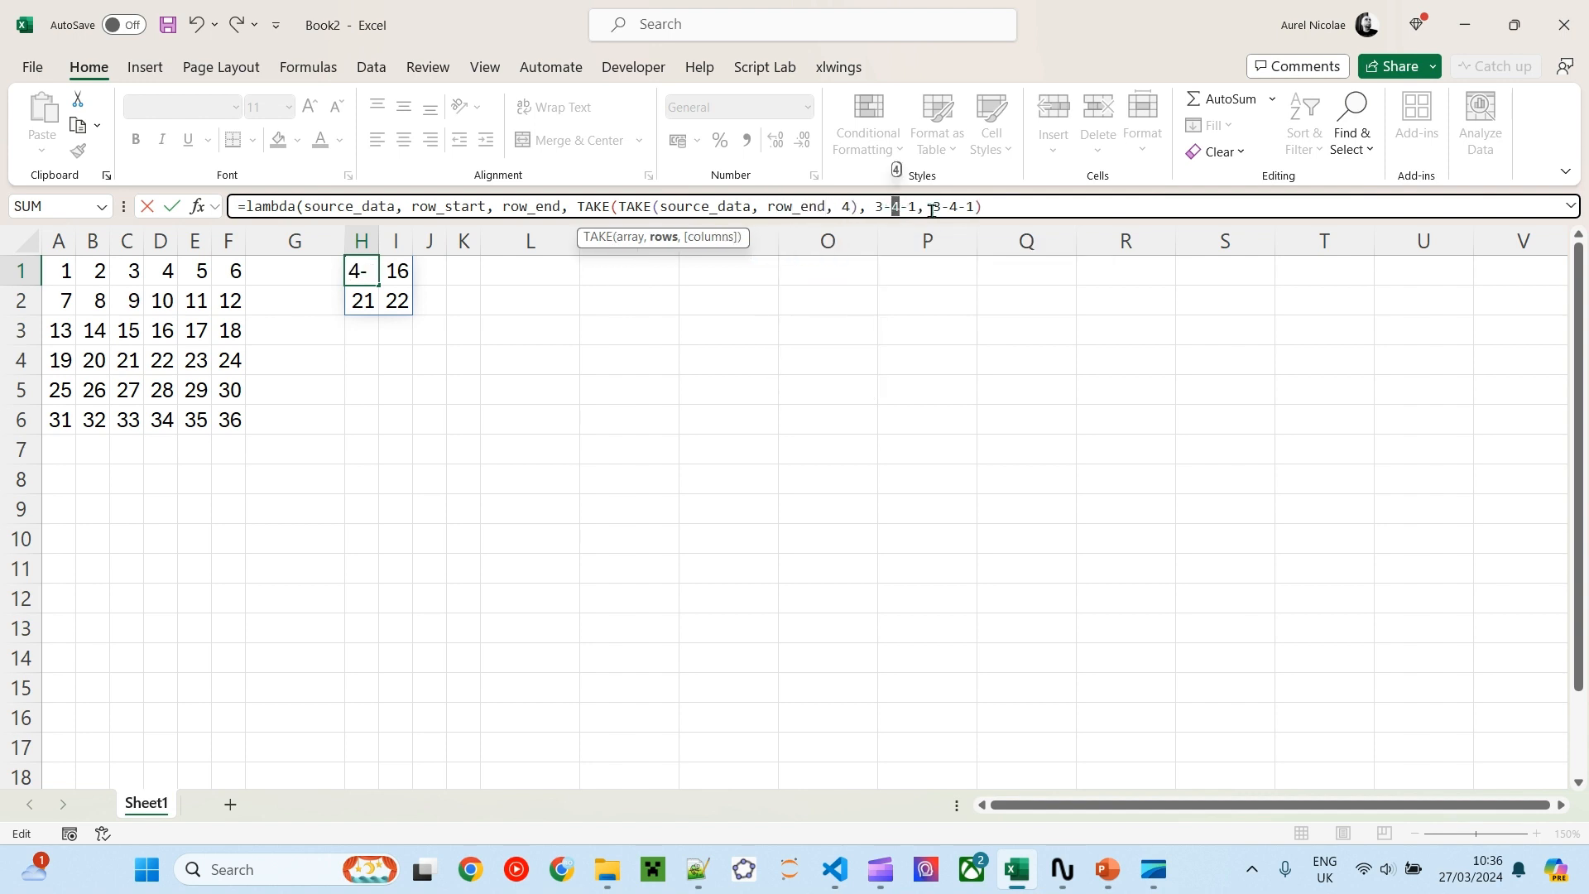
pyautogui.write('row_end')
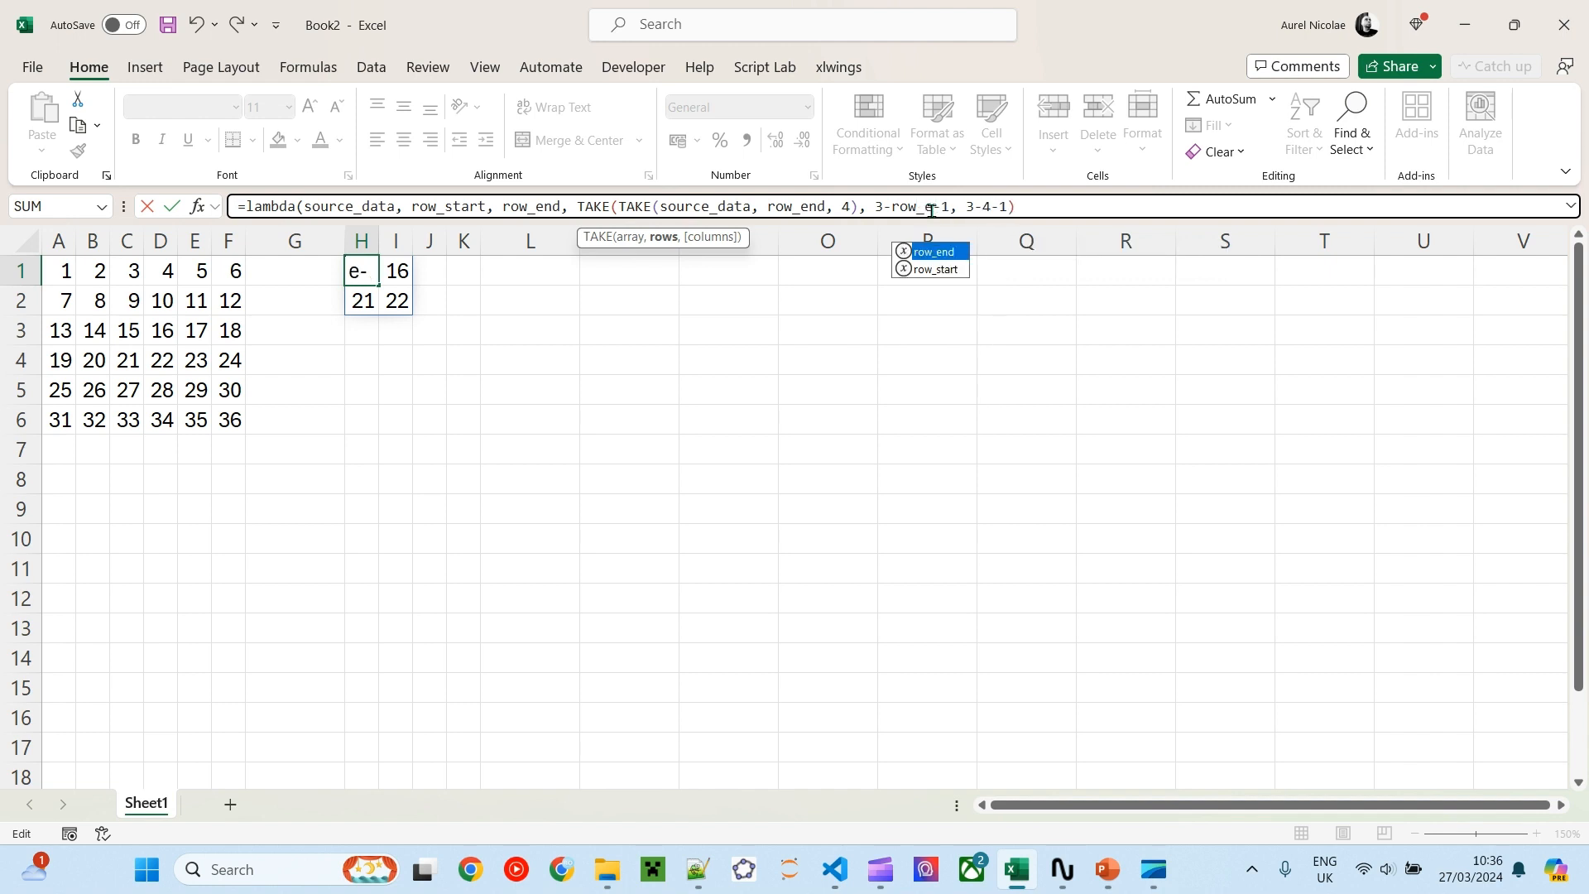
pyautogui.doubleClick(877, 207)
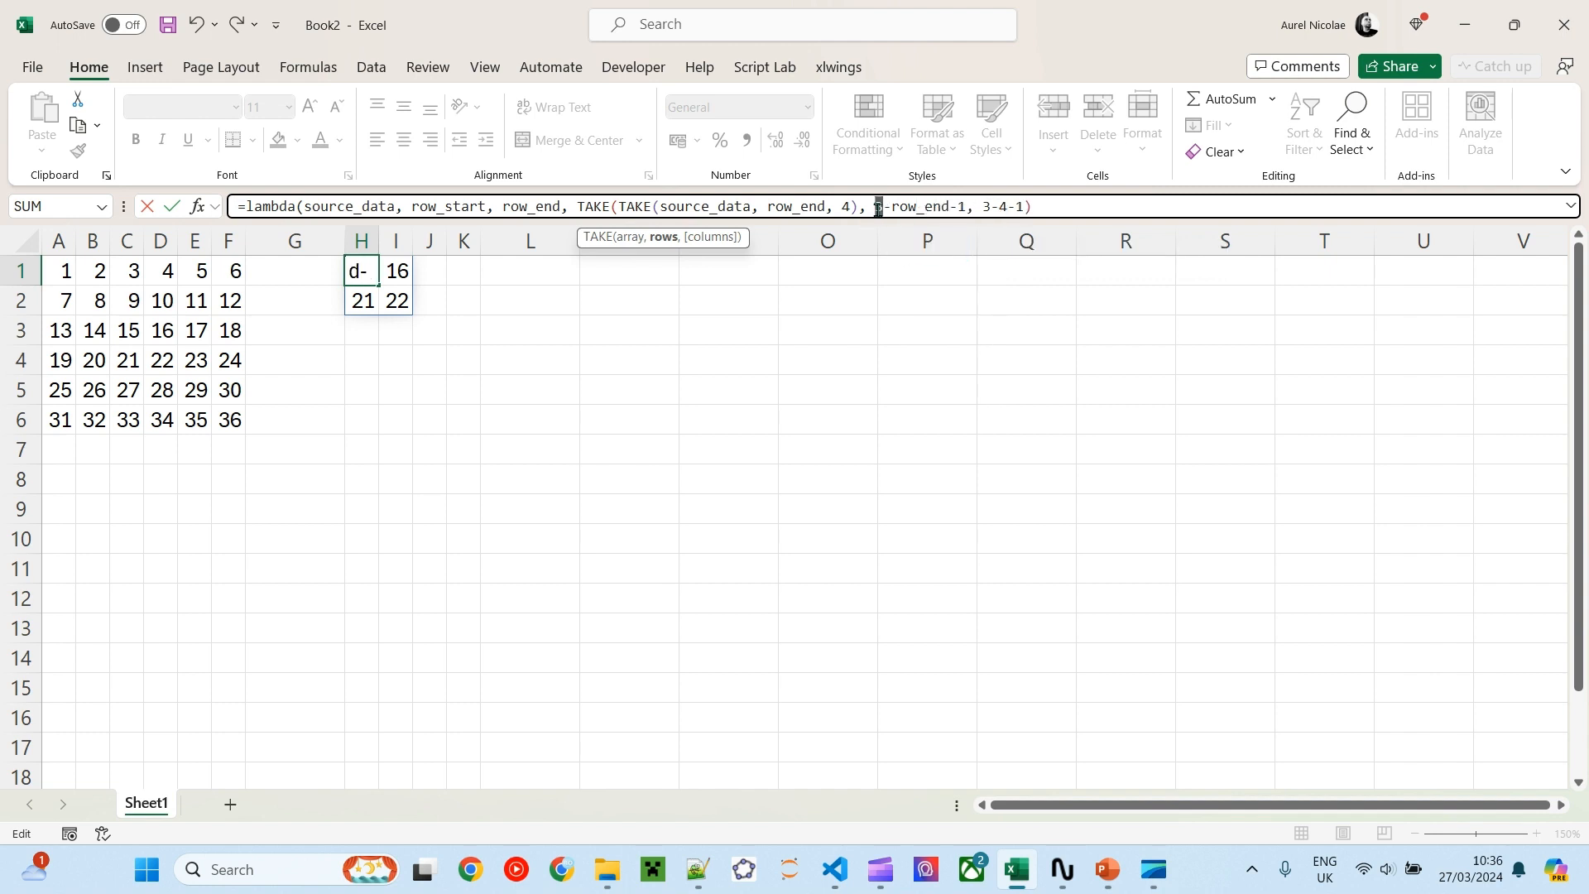
pyautogui.write('row')
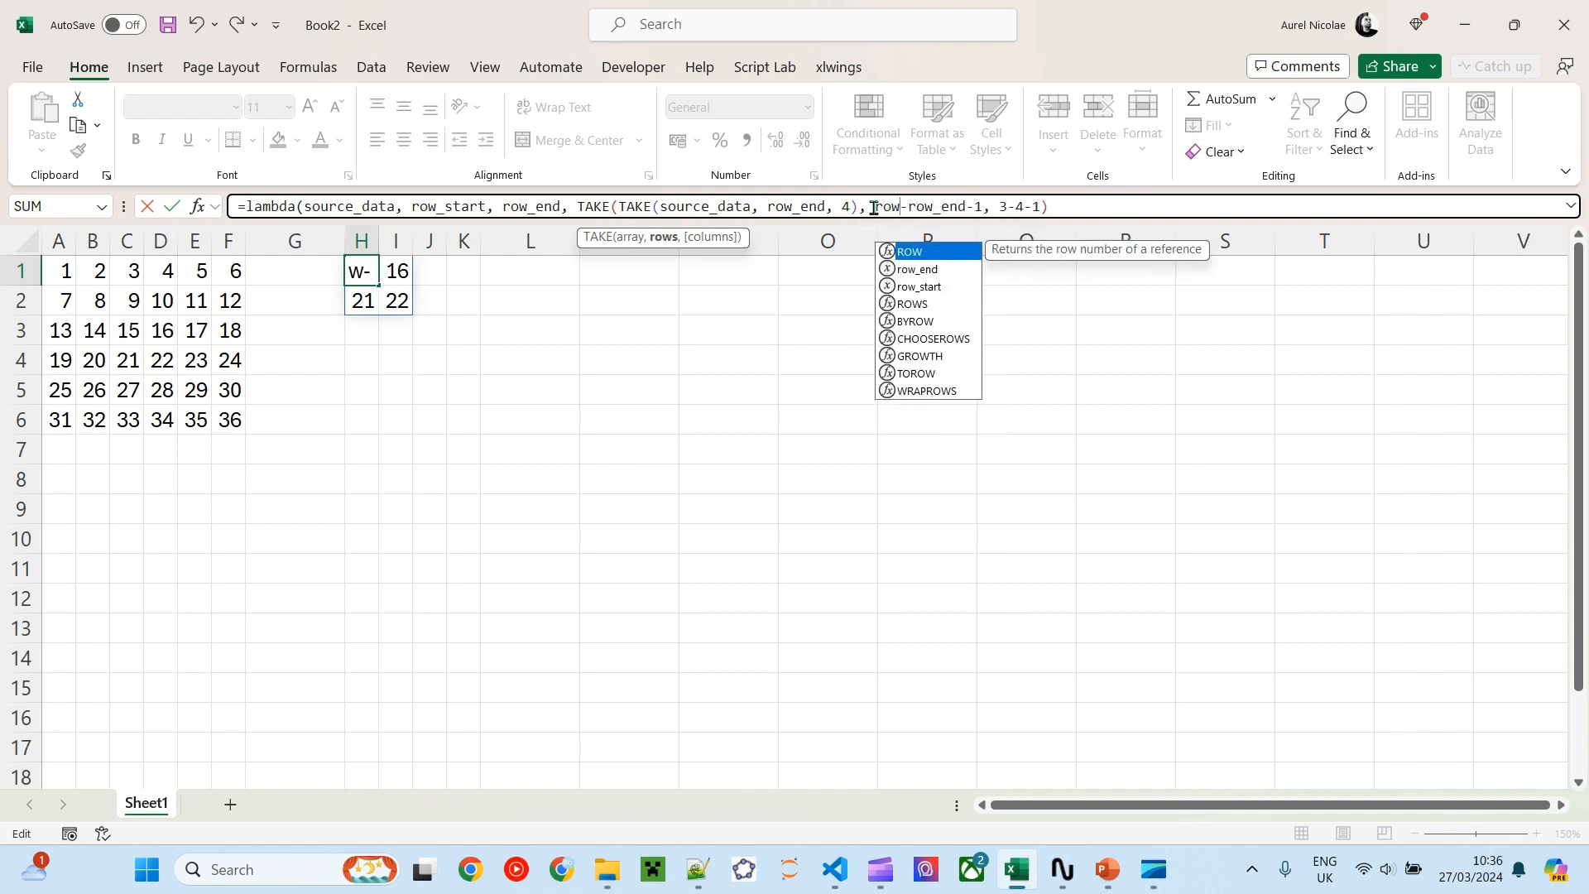
pyautogui.write('_start')
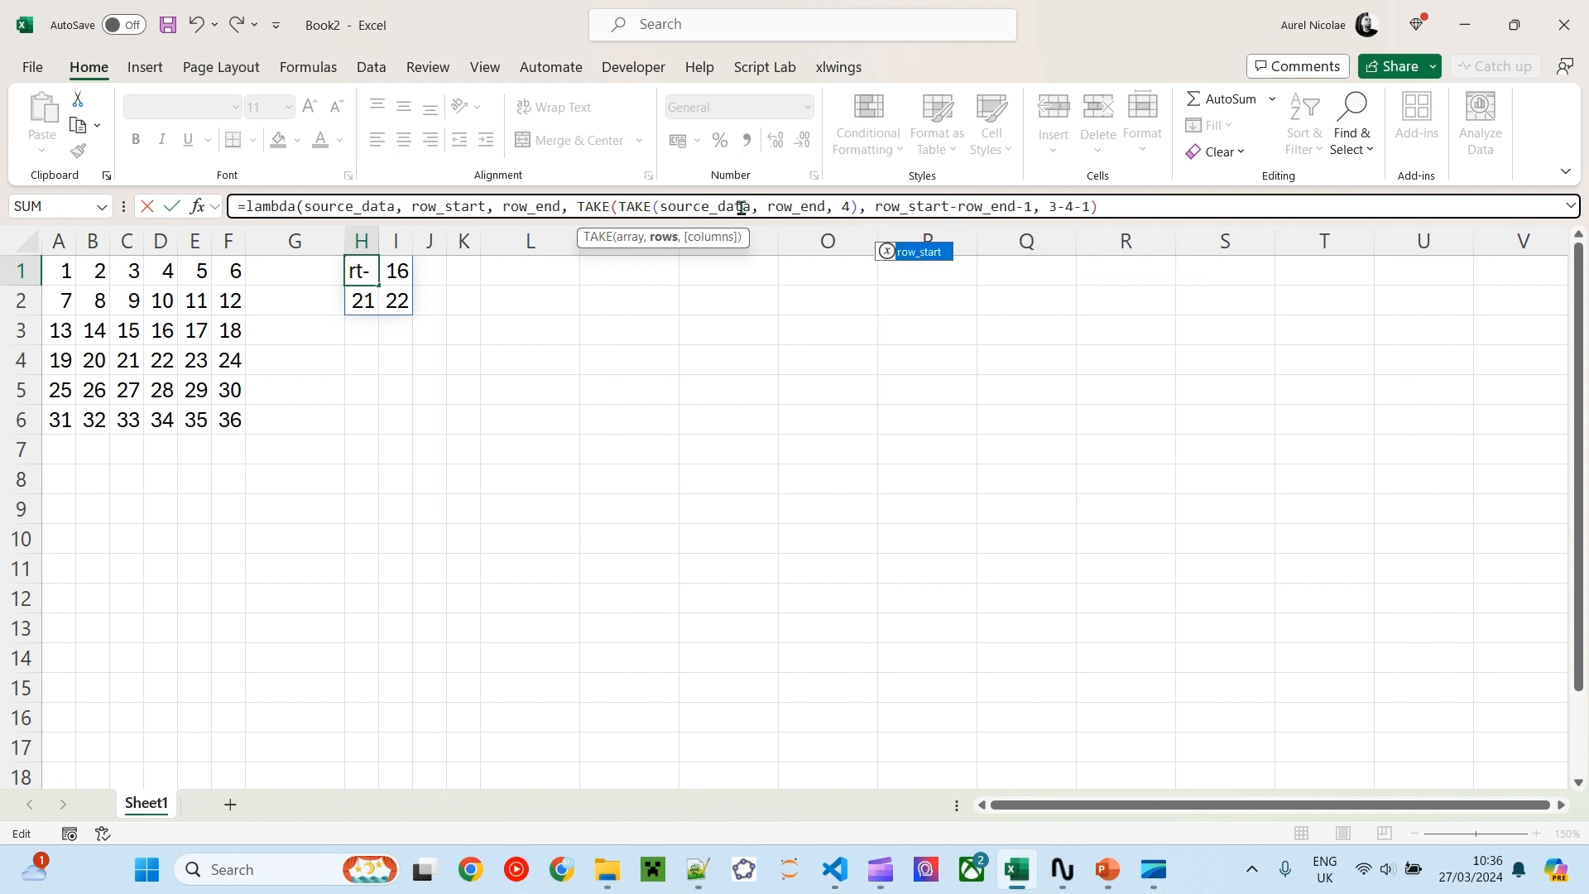
# Add column_start and column_end as LAMBDA parameters after row_end
pyautogui.click(565, 208)
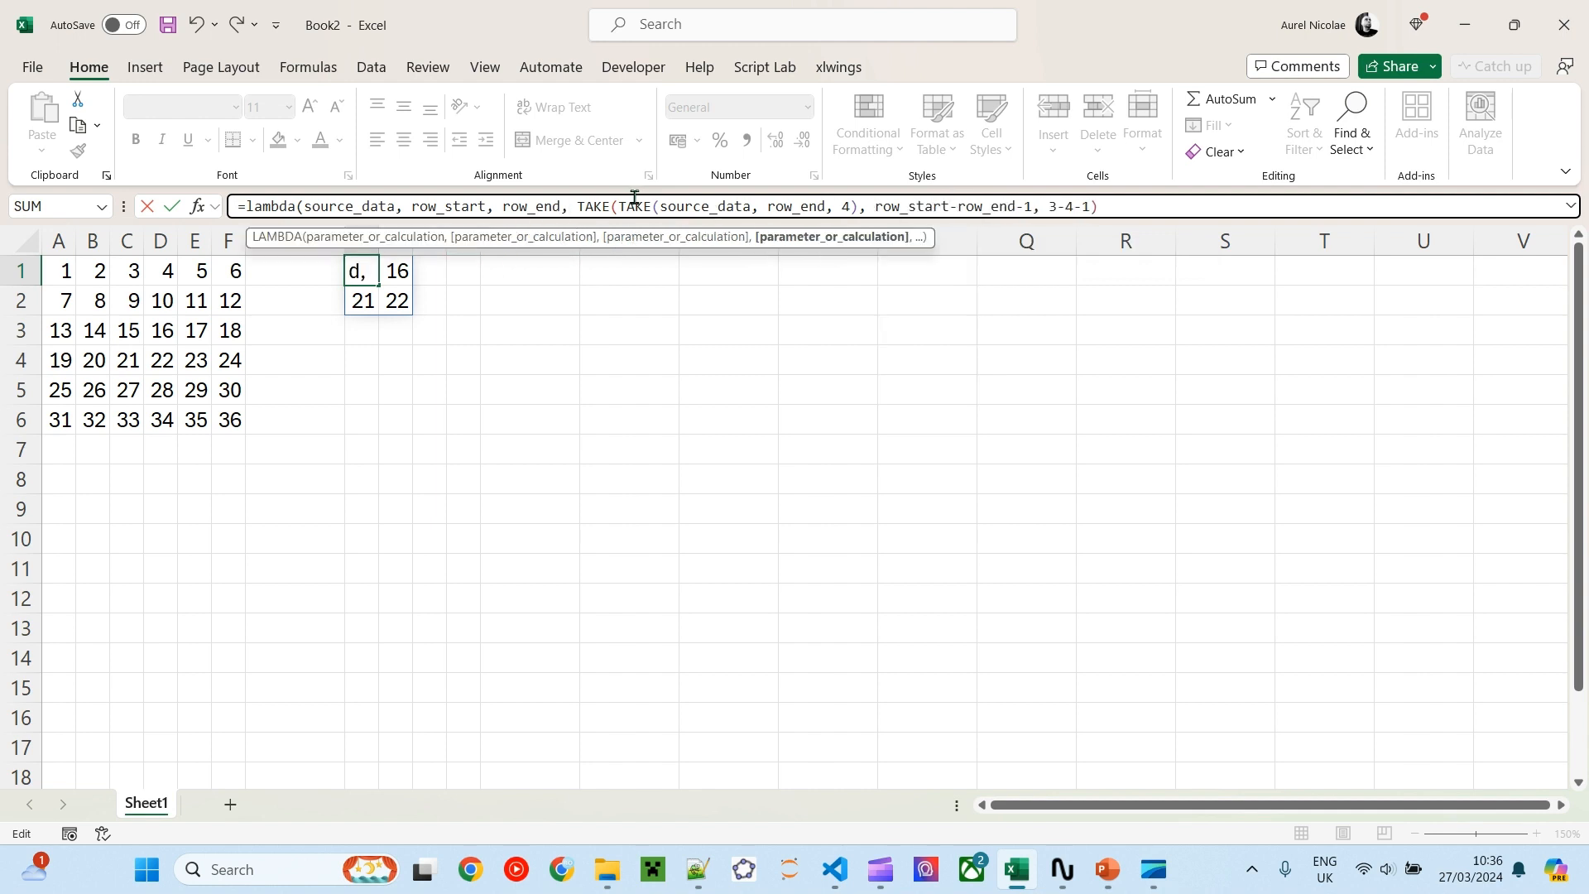
pyautogui.write('column')
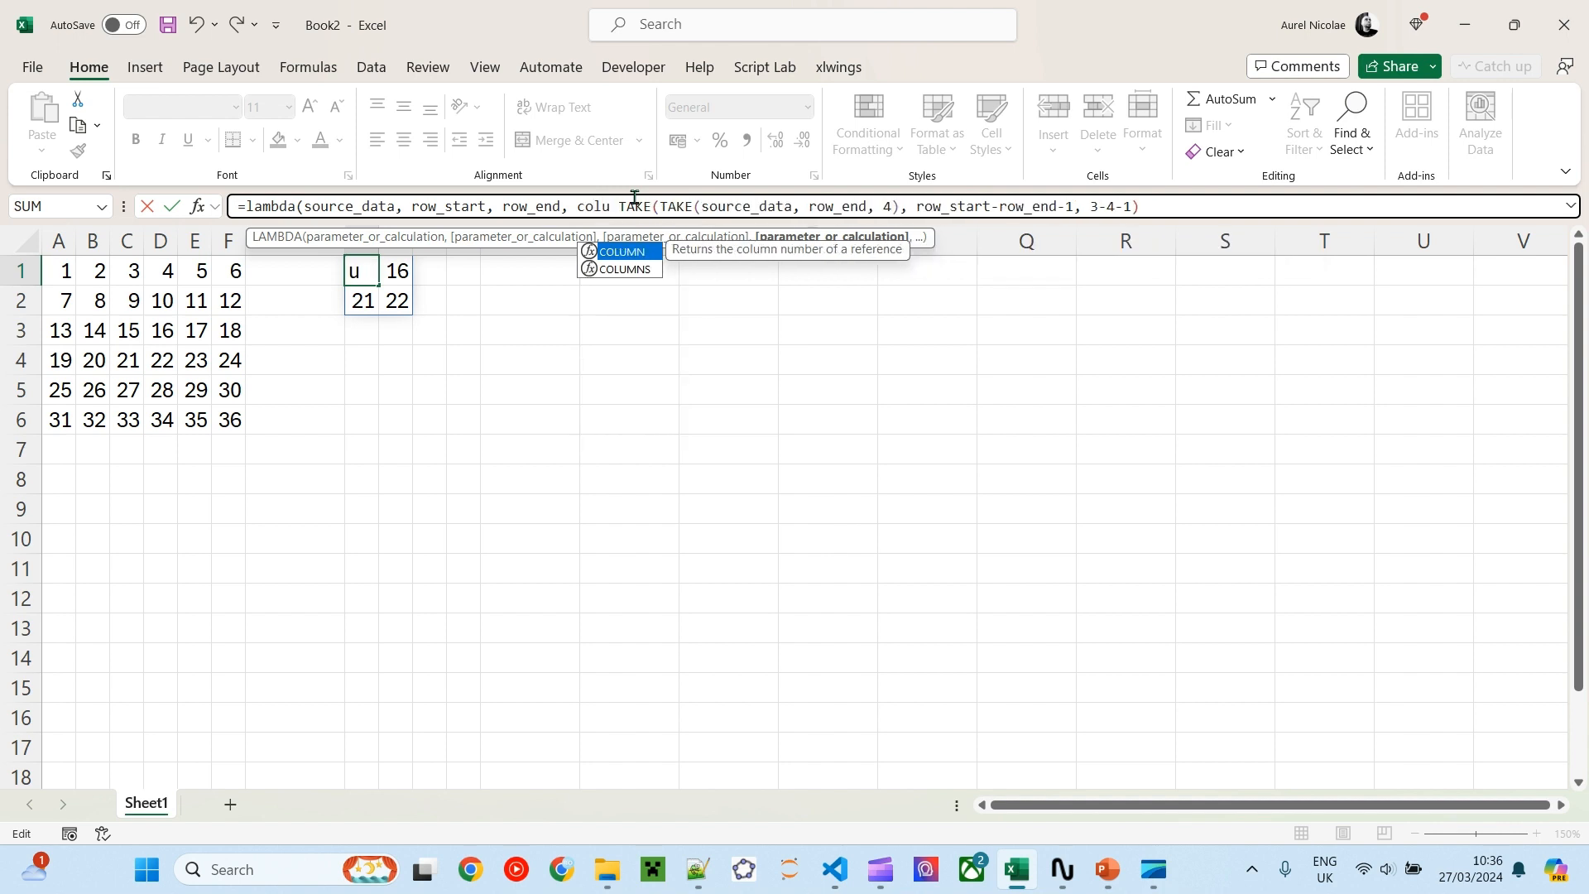
pyautogui.write('_start, ')
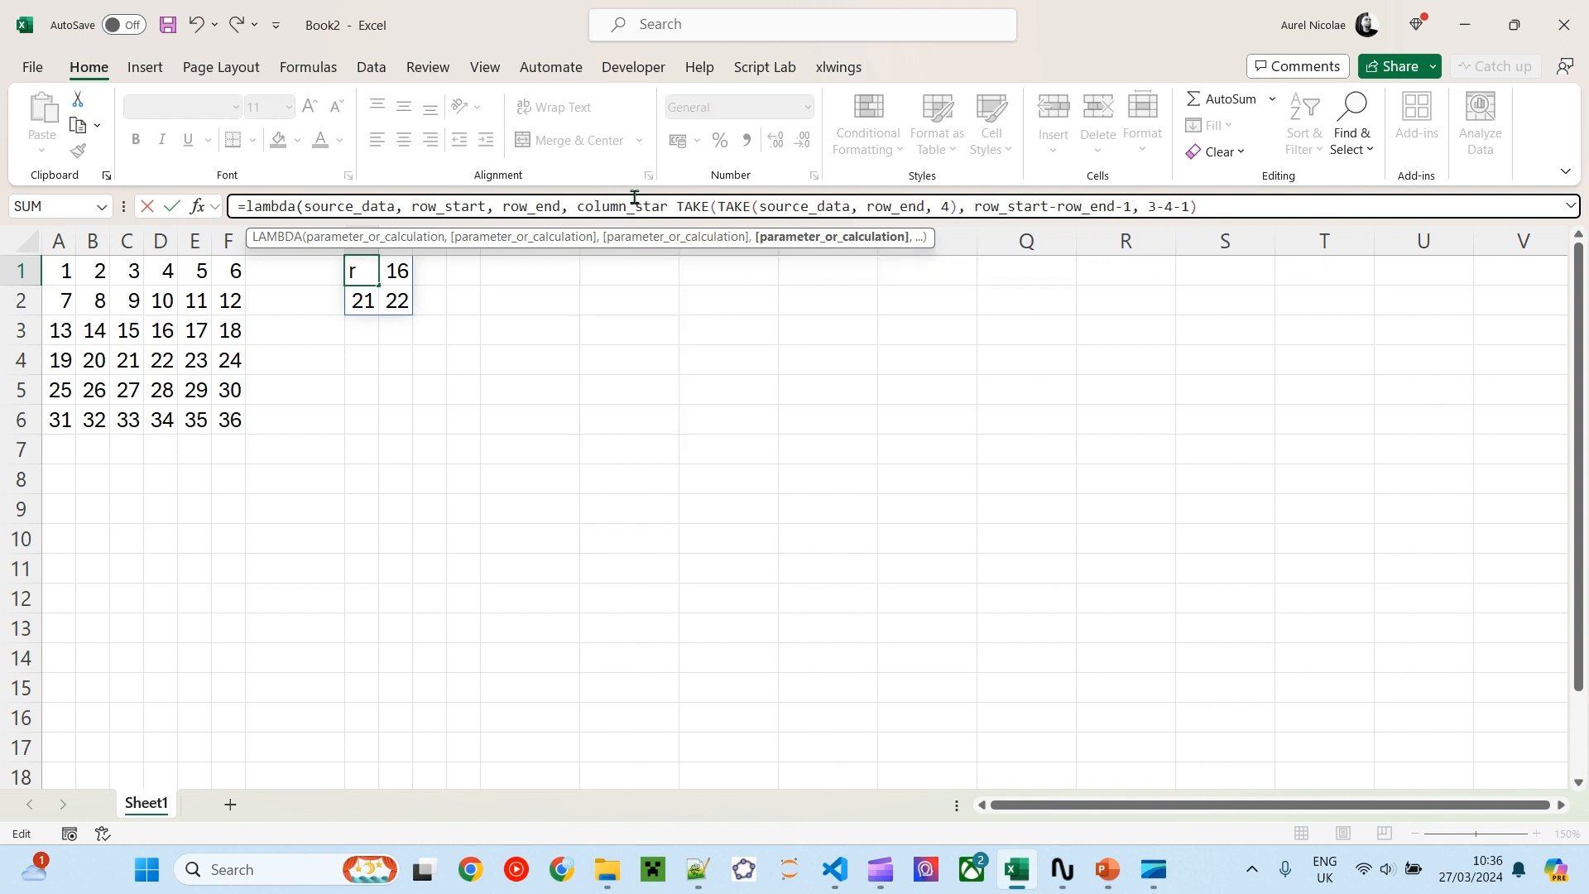
pyautogui.write('column')
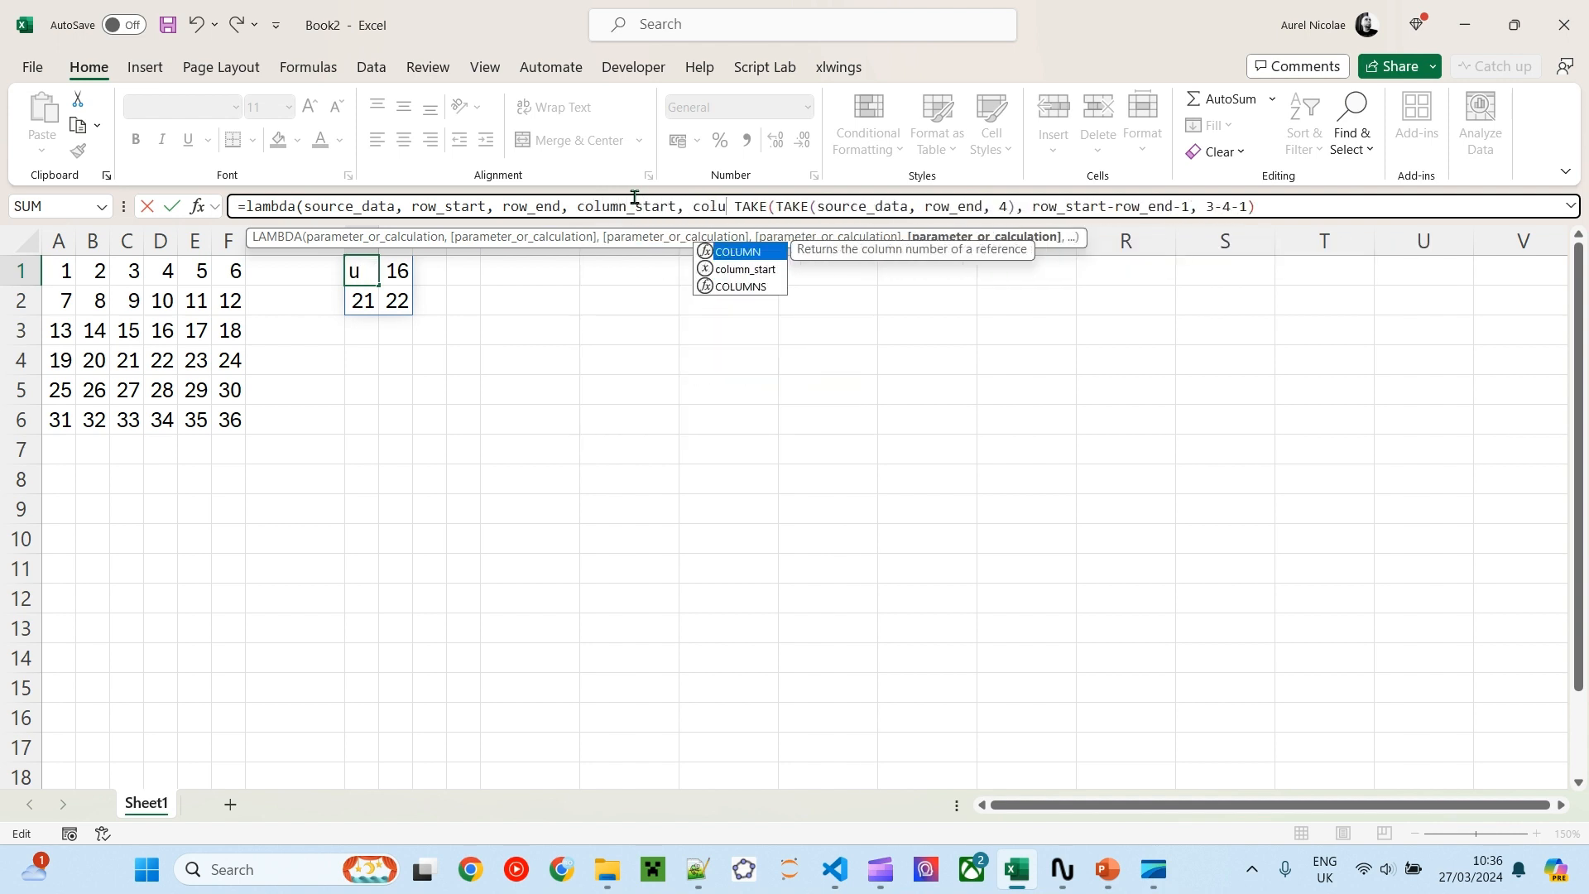
pyautogui.write('_end,')
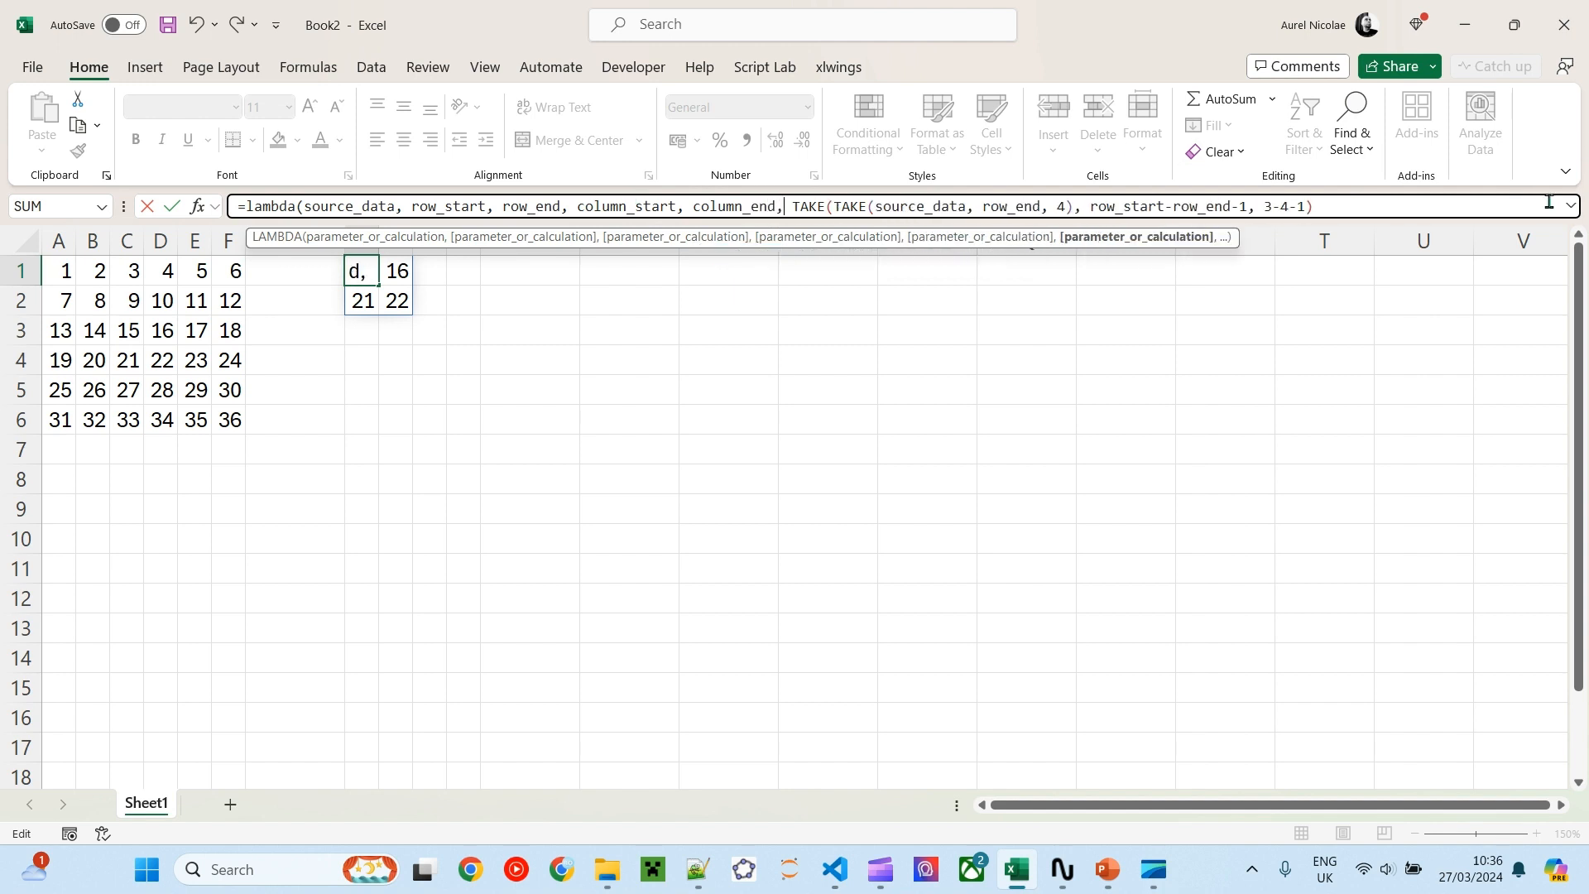
# Expand the formula bar and replace the 4 in both the inner and outer TAKE's column arguments with column_end
pyautogui.moveTo(1547, 221); pyautogui.dragTo(1544, 258)
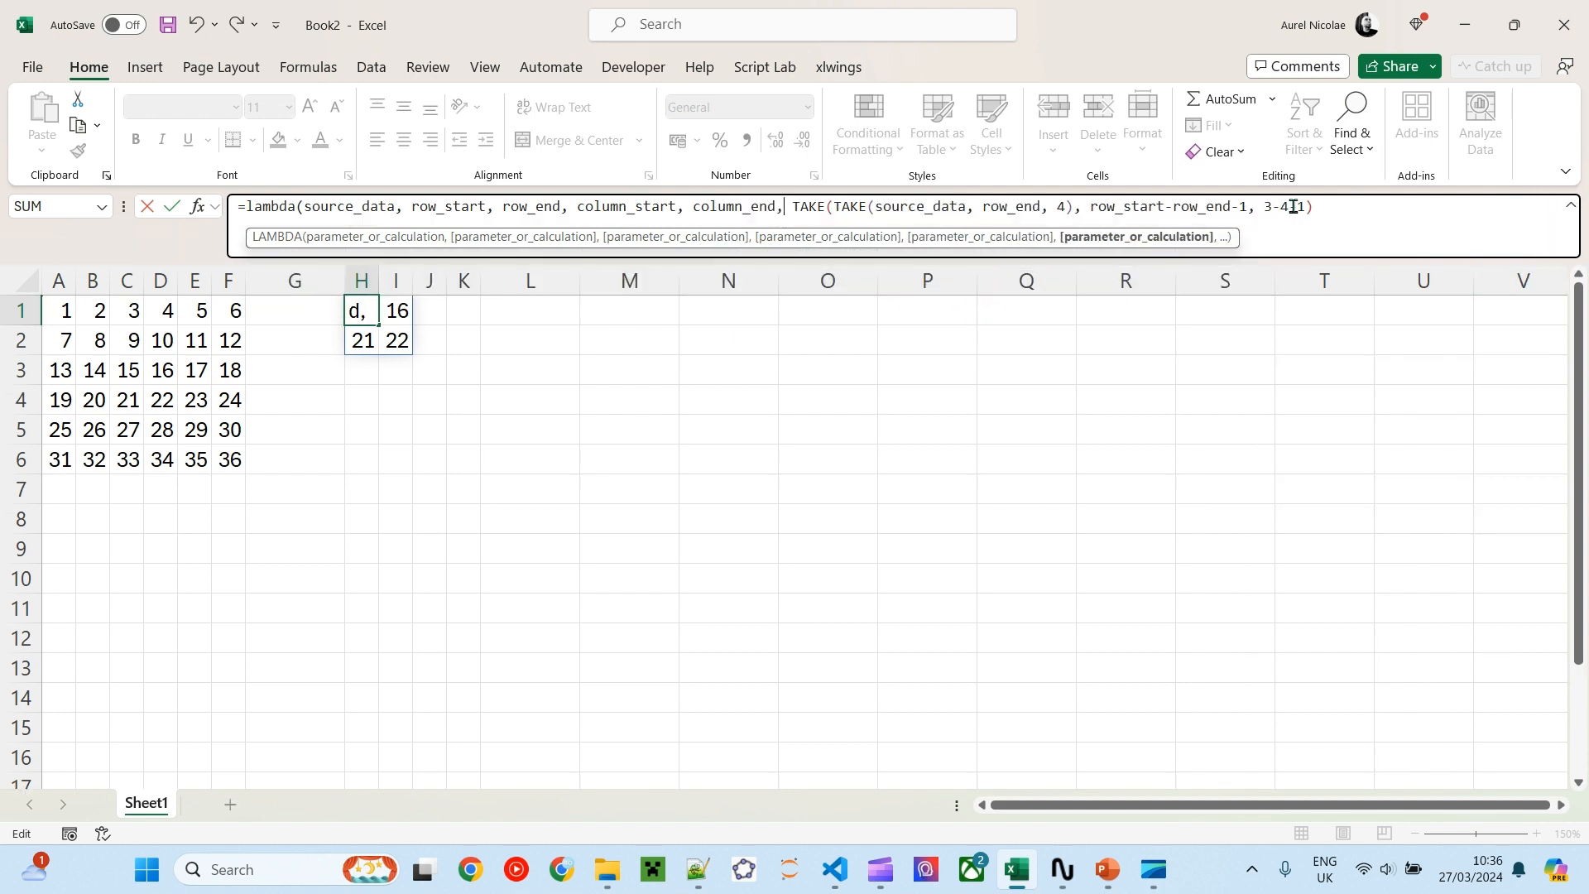
pyautogui.doubleClick(1061, 206)
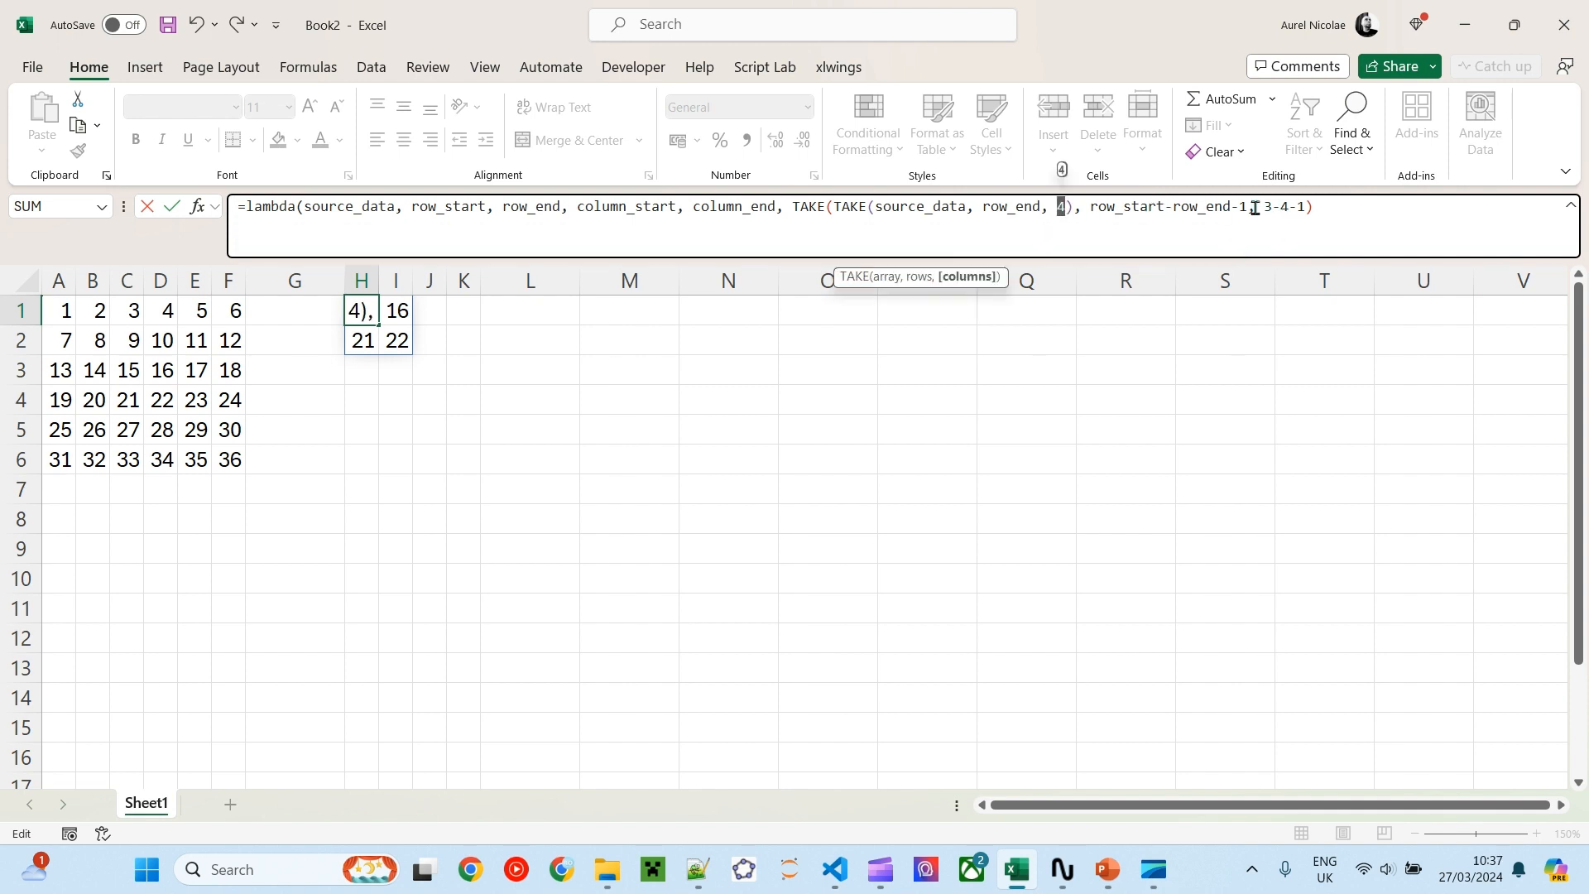
pyautogui.write('column')
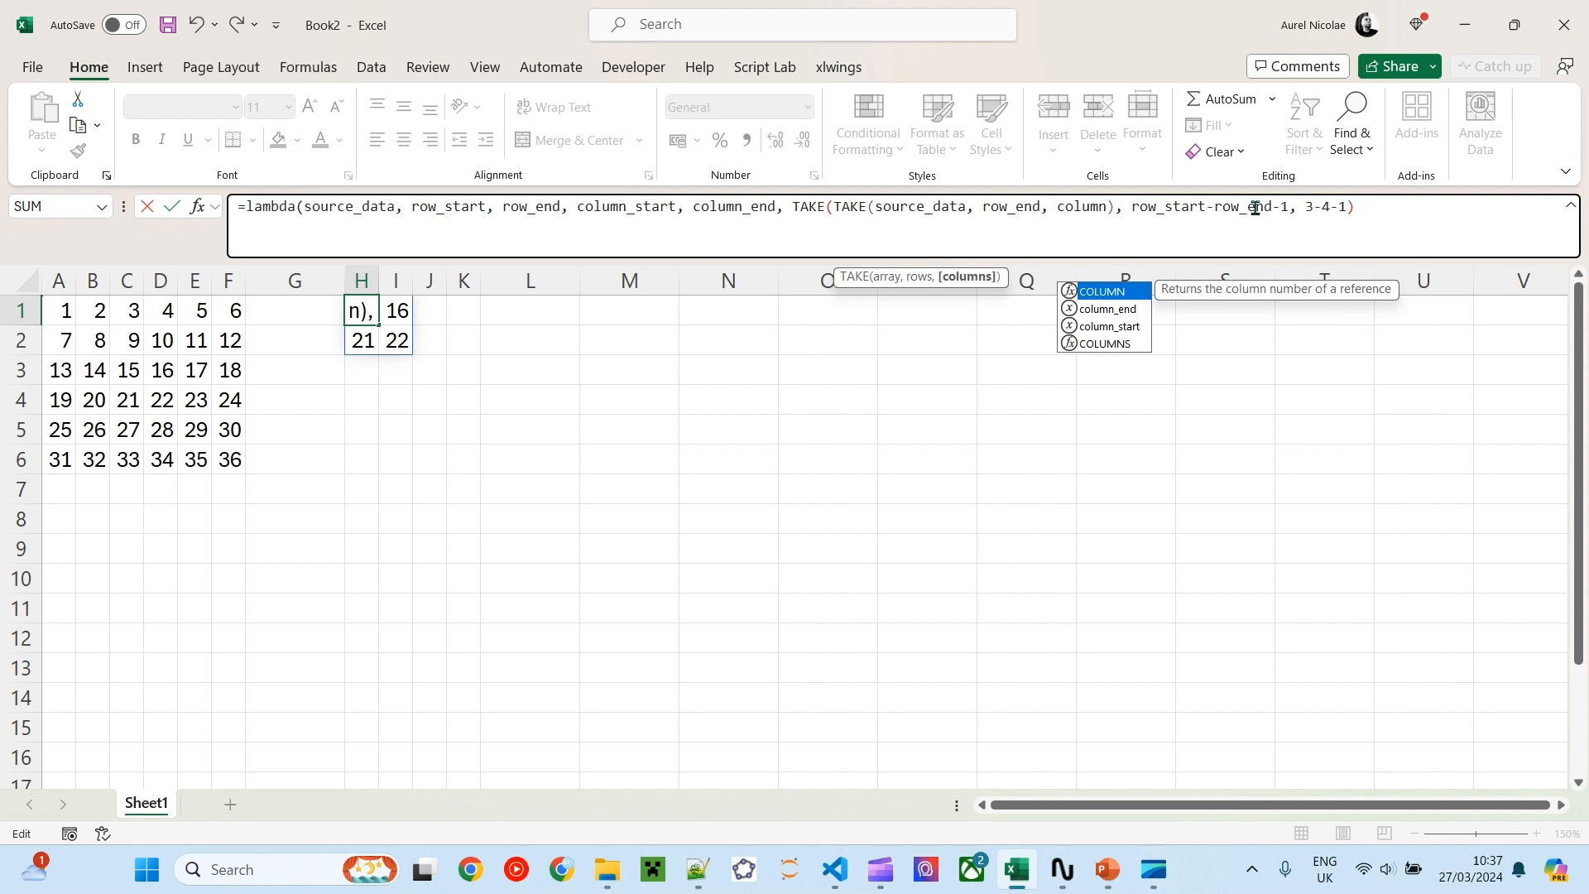
pyautogui.write('_end')
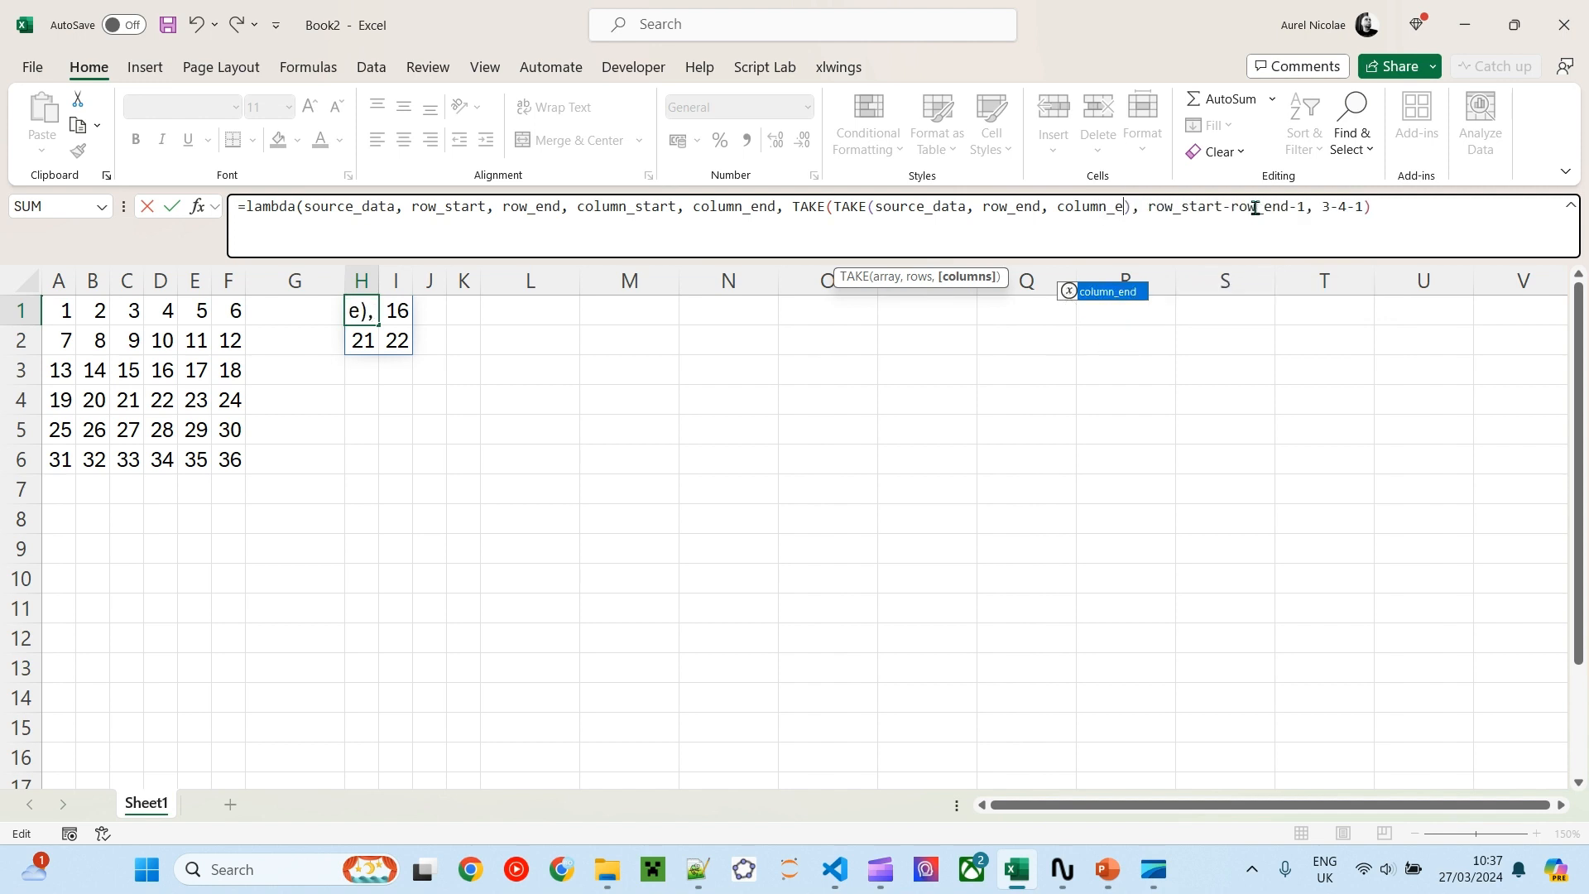
pyautogui.doubleClick(1359, 207)
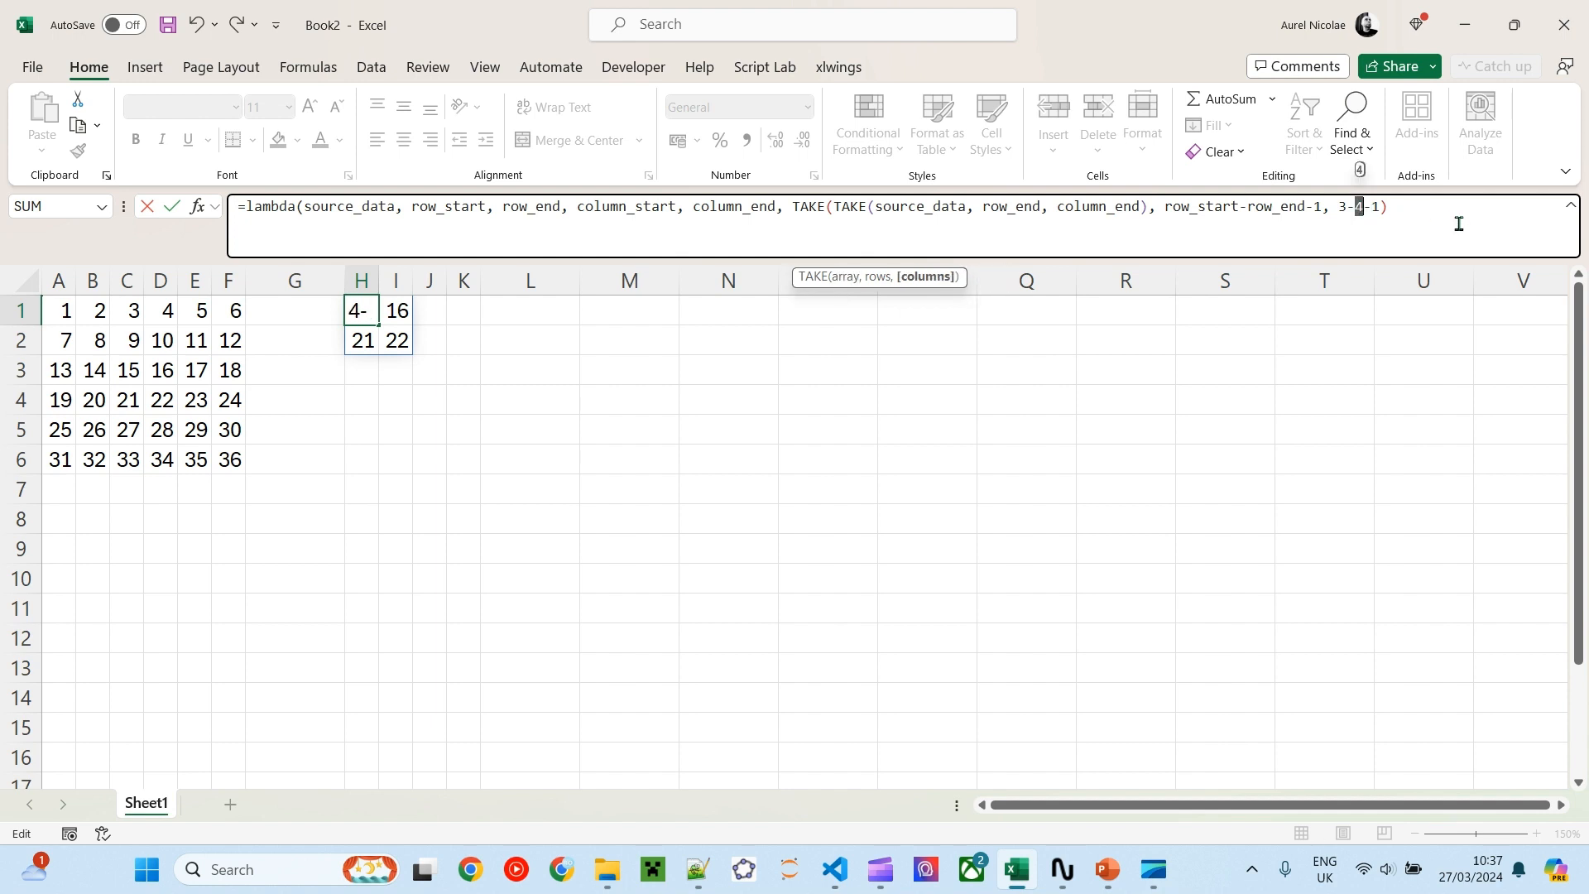
pyautogui.write('column')
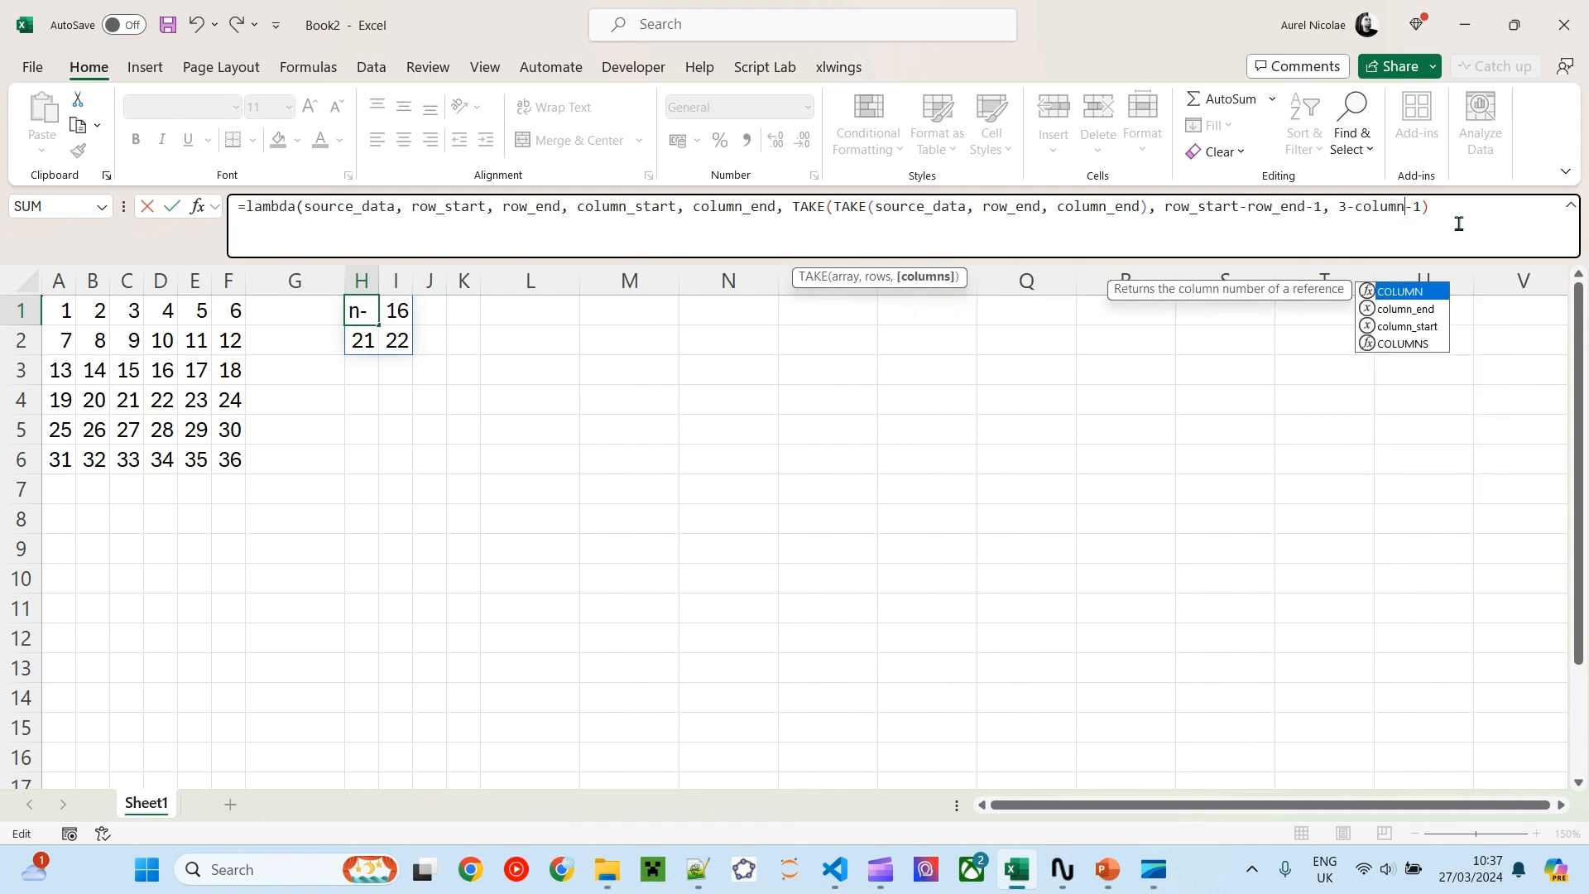
pyautogui.write('_end')
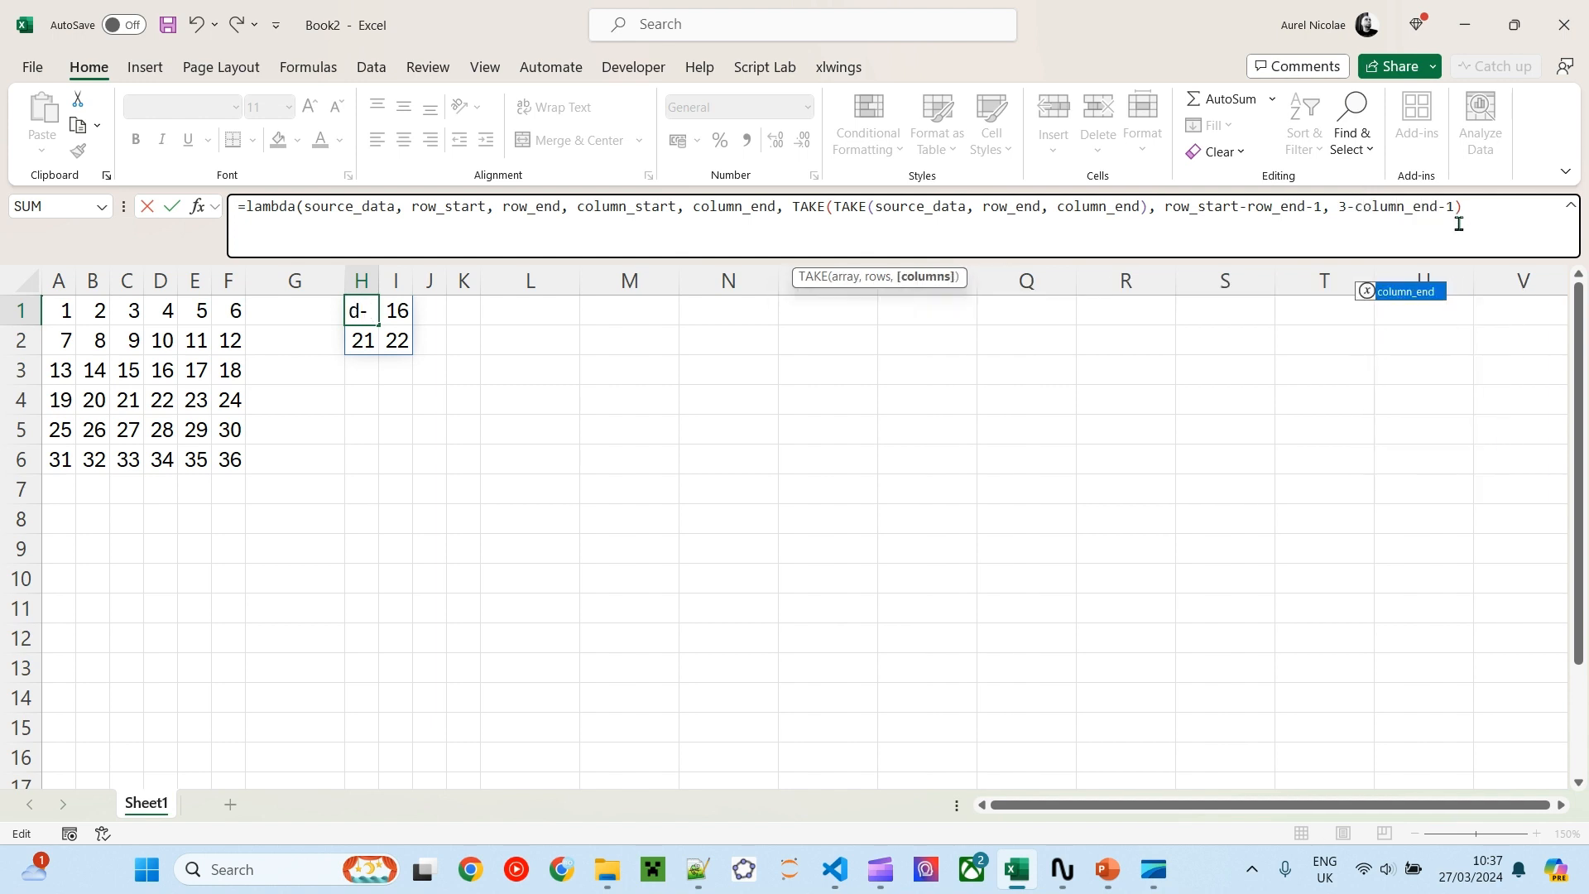
# Replace the 3 in the outer TAKE's column argument with column_start, making it column_start-column_end-1
pyautogui.click(1358, 210)
pyautogui.press('BackSpace')
pyautogui.press('BackSpace')
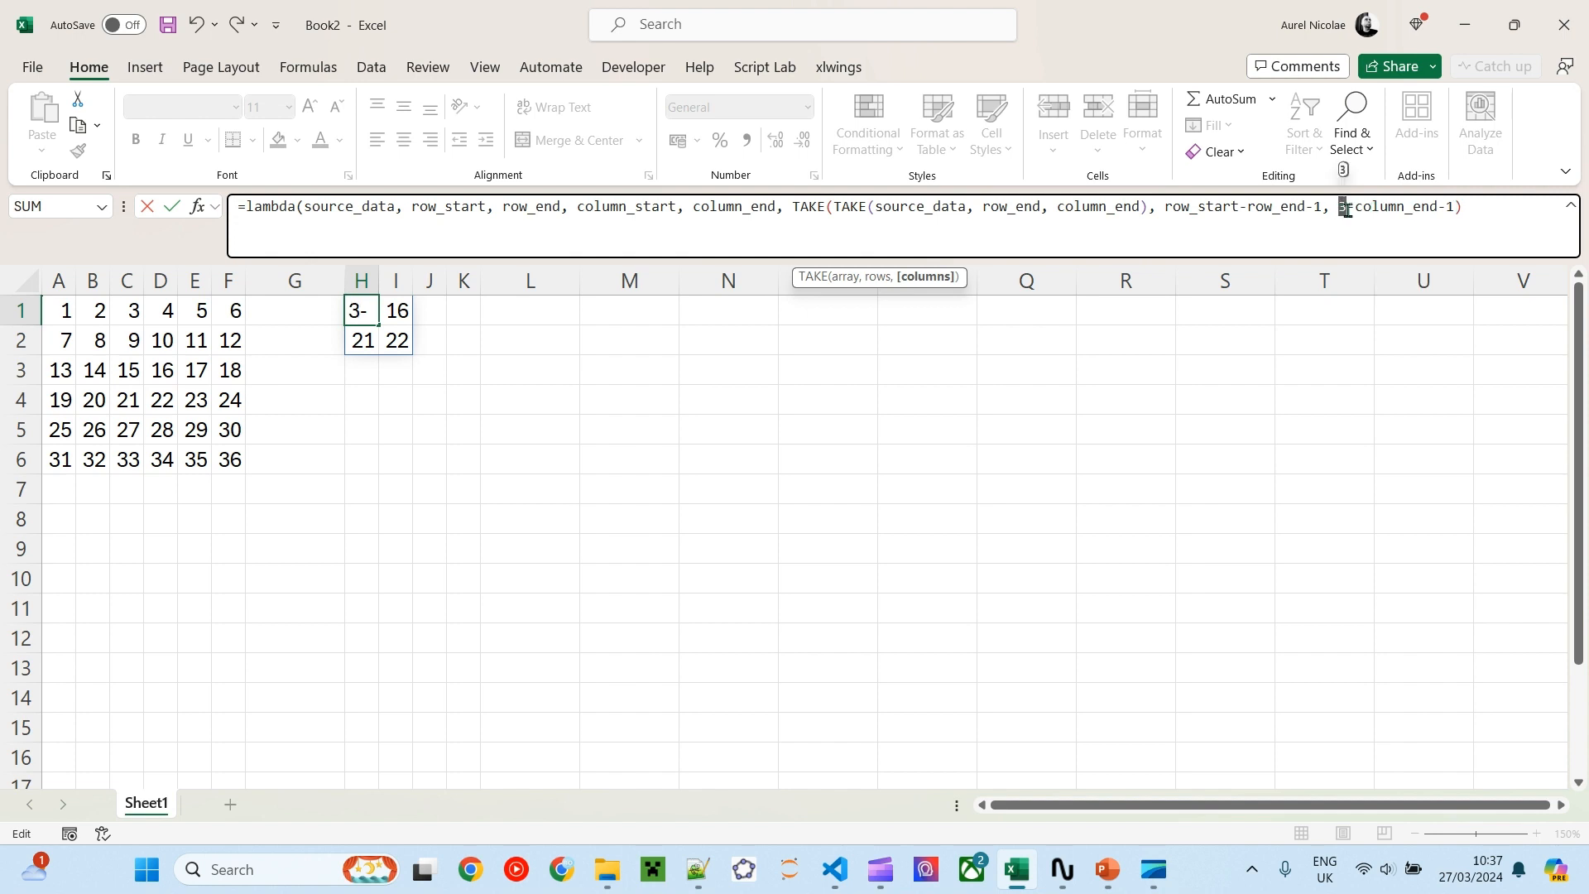
pyautogui.write('column-')
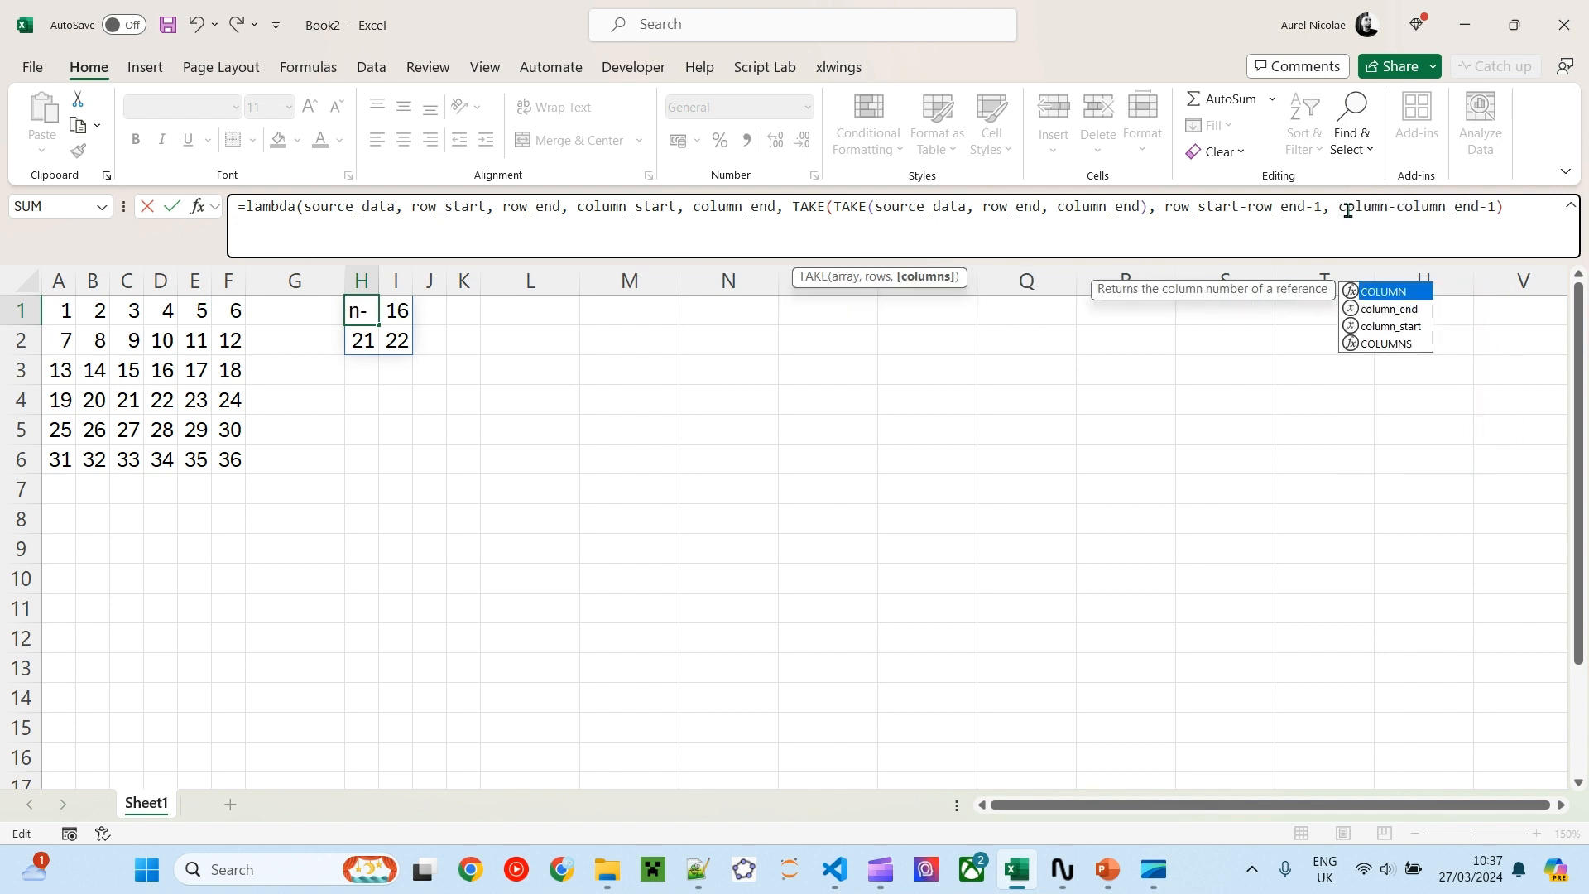
pyautogui.write('_start')
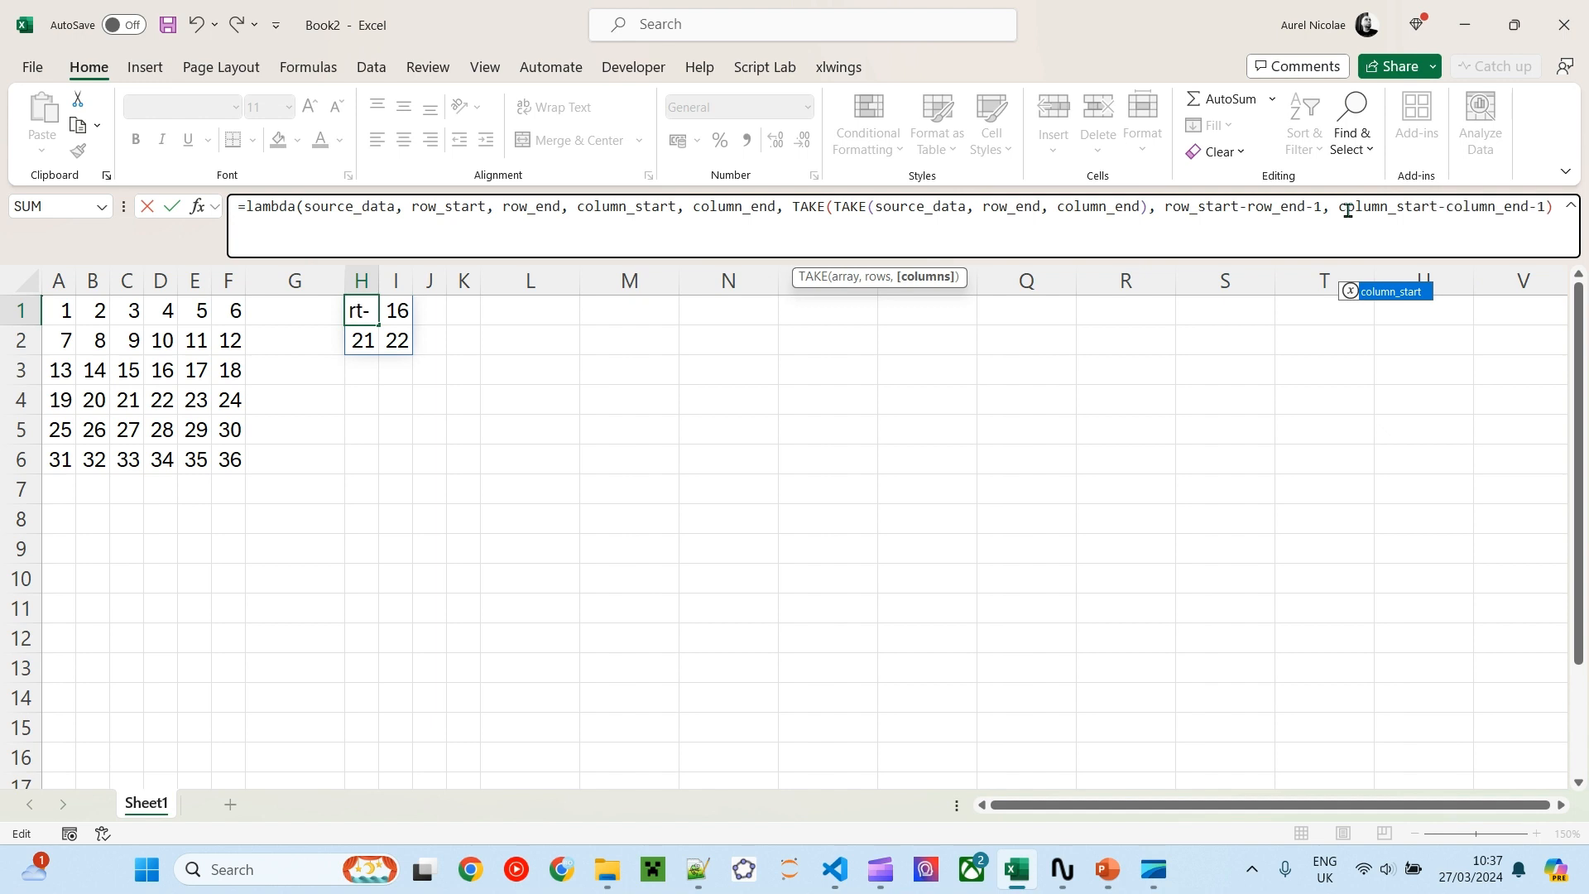
# Add spaces around the minus signs in the outer TAKE's row and column arguments
pyautogui.click(1239, 207)
pyautogui.press('Right')
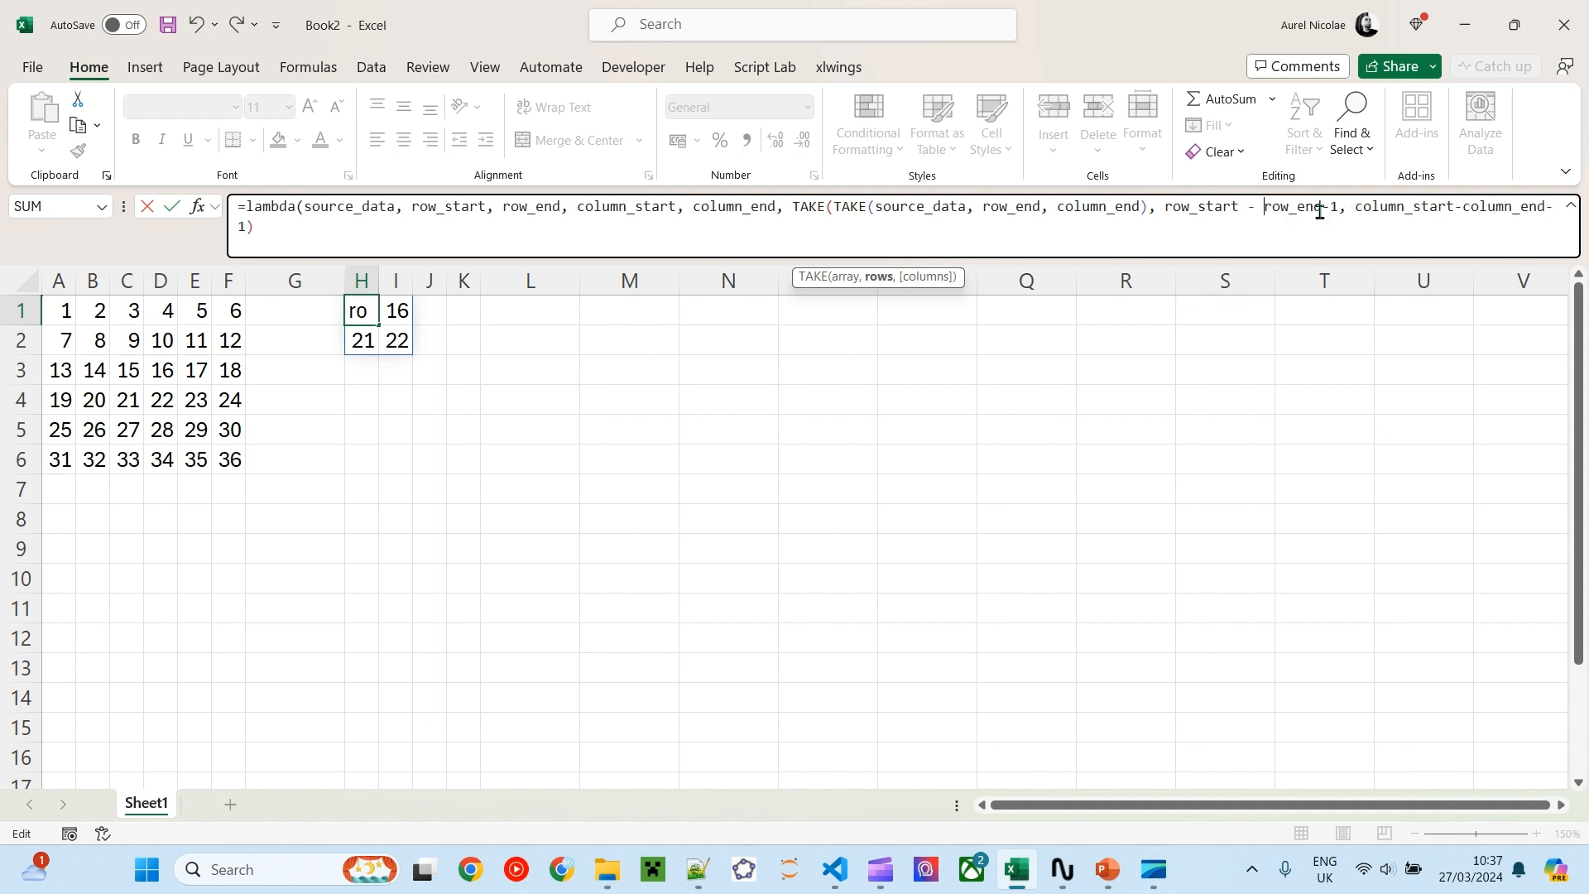
pyautogui.click(1326, 211)
pyautogui.press('Right')
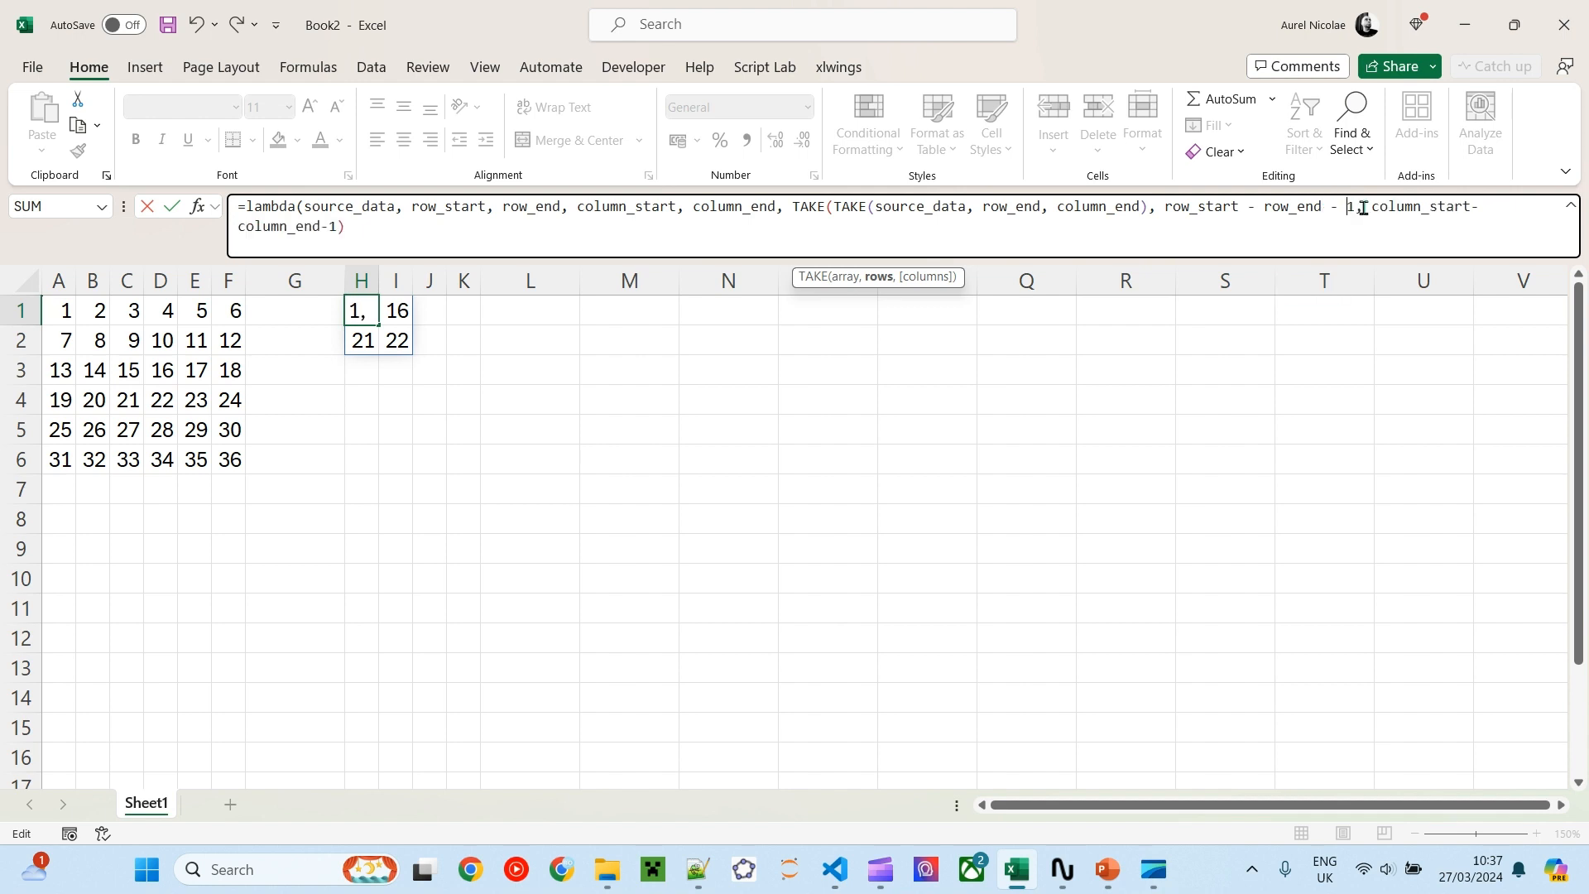
pyautogui.click(1470, 207)
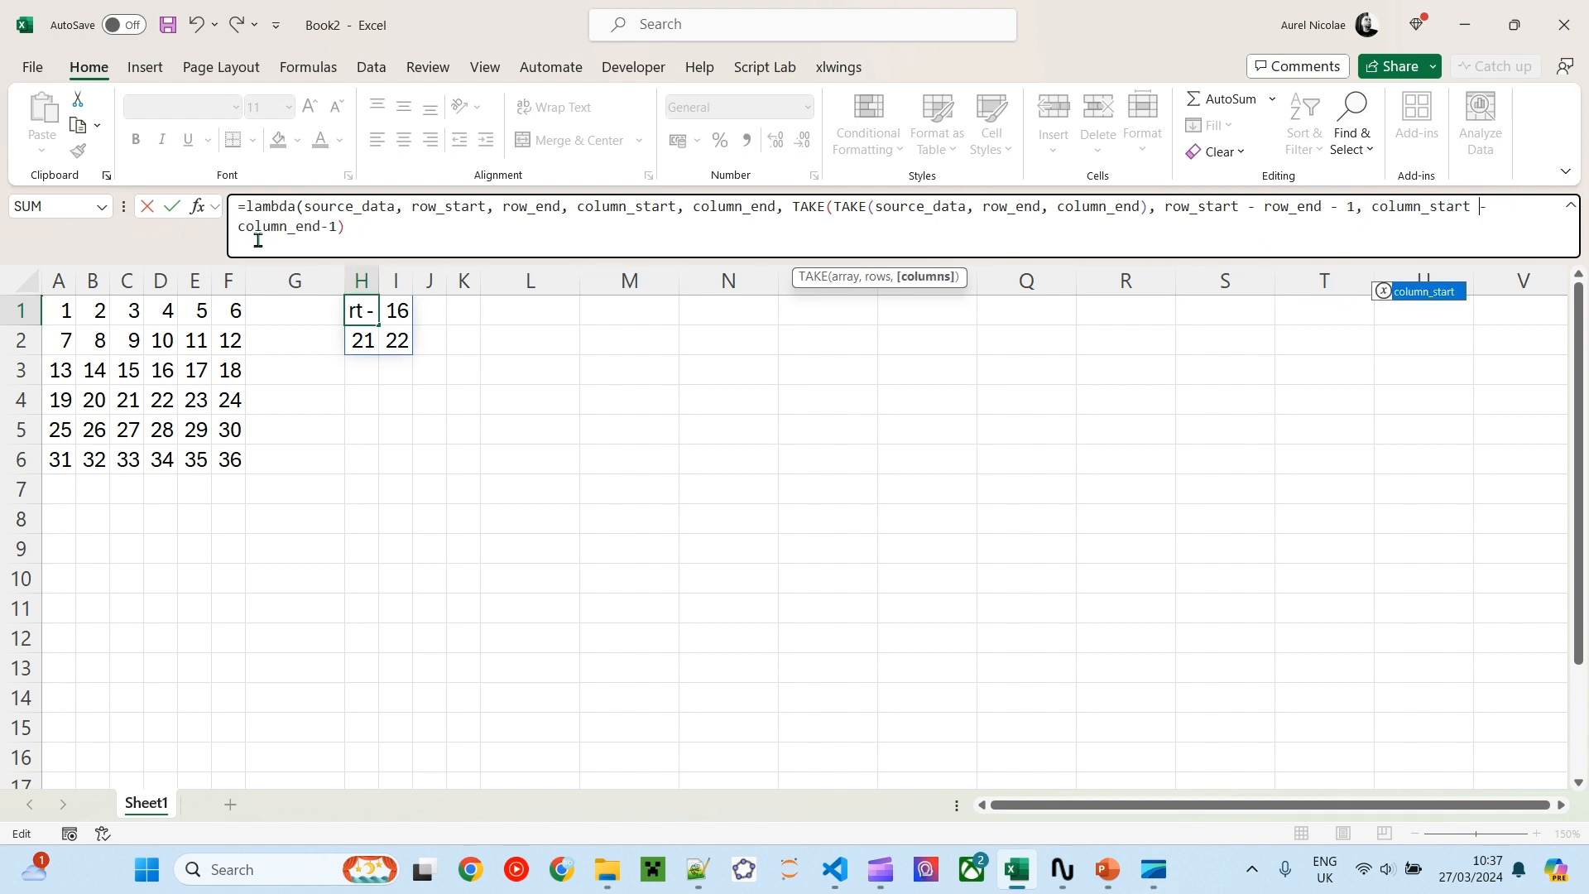
pyautogui.click(322, 227)
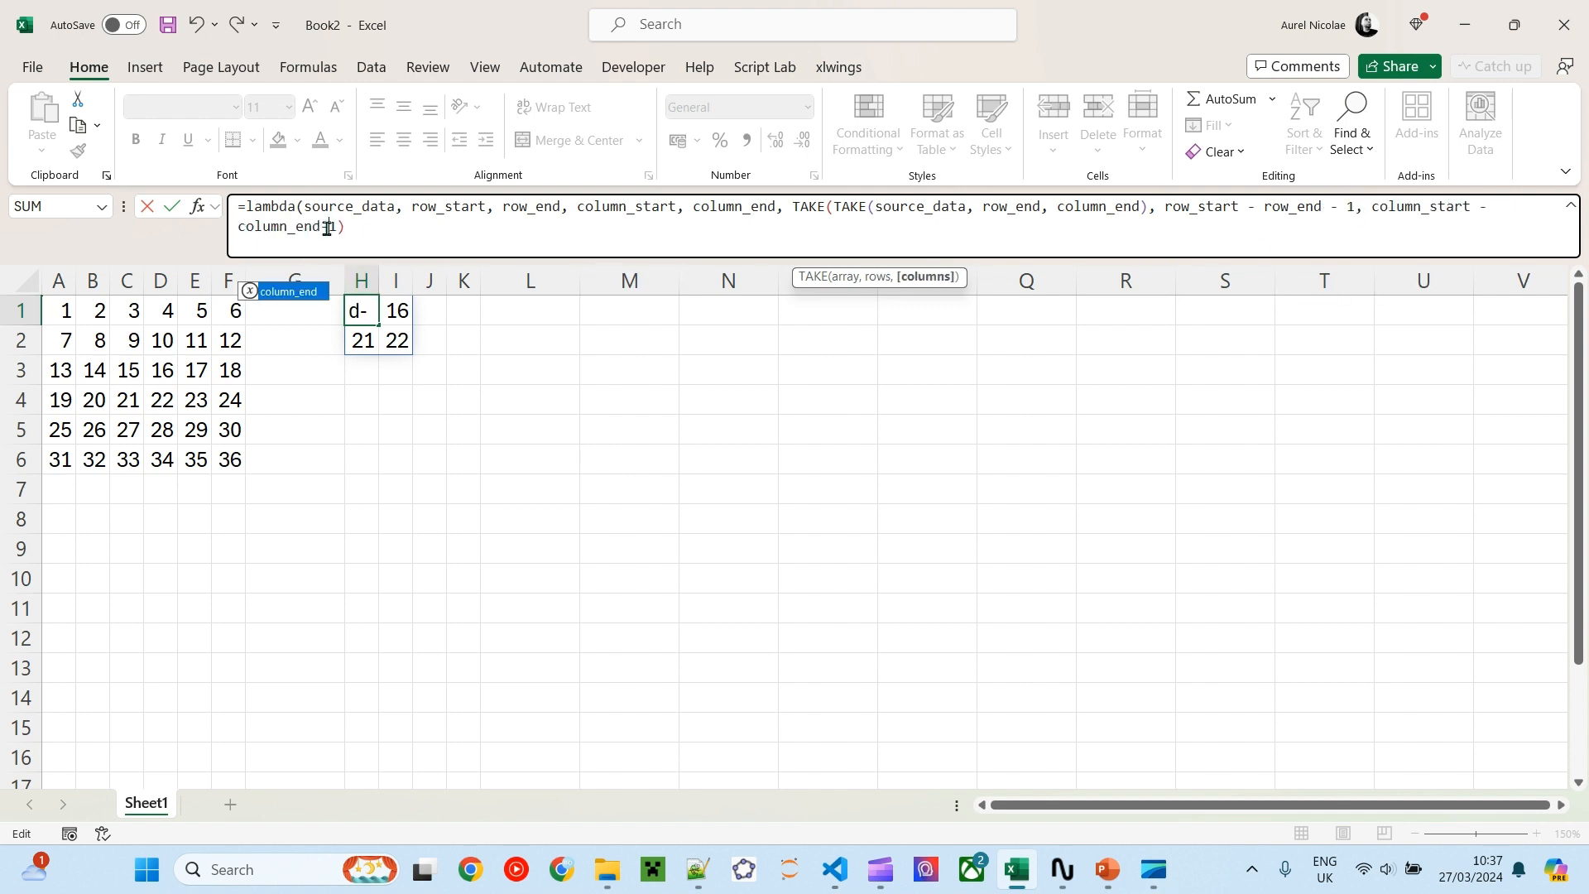
pyautogui.press('Right')
pyautogui.press('Right')
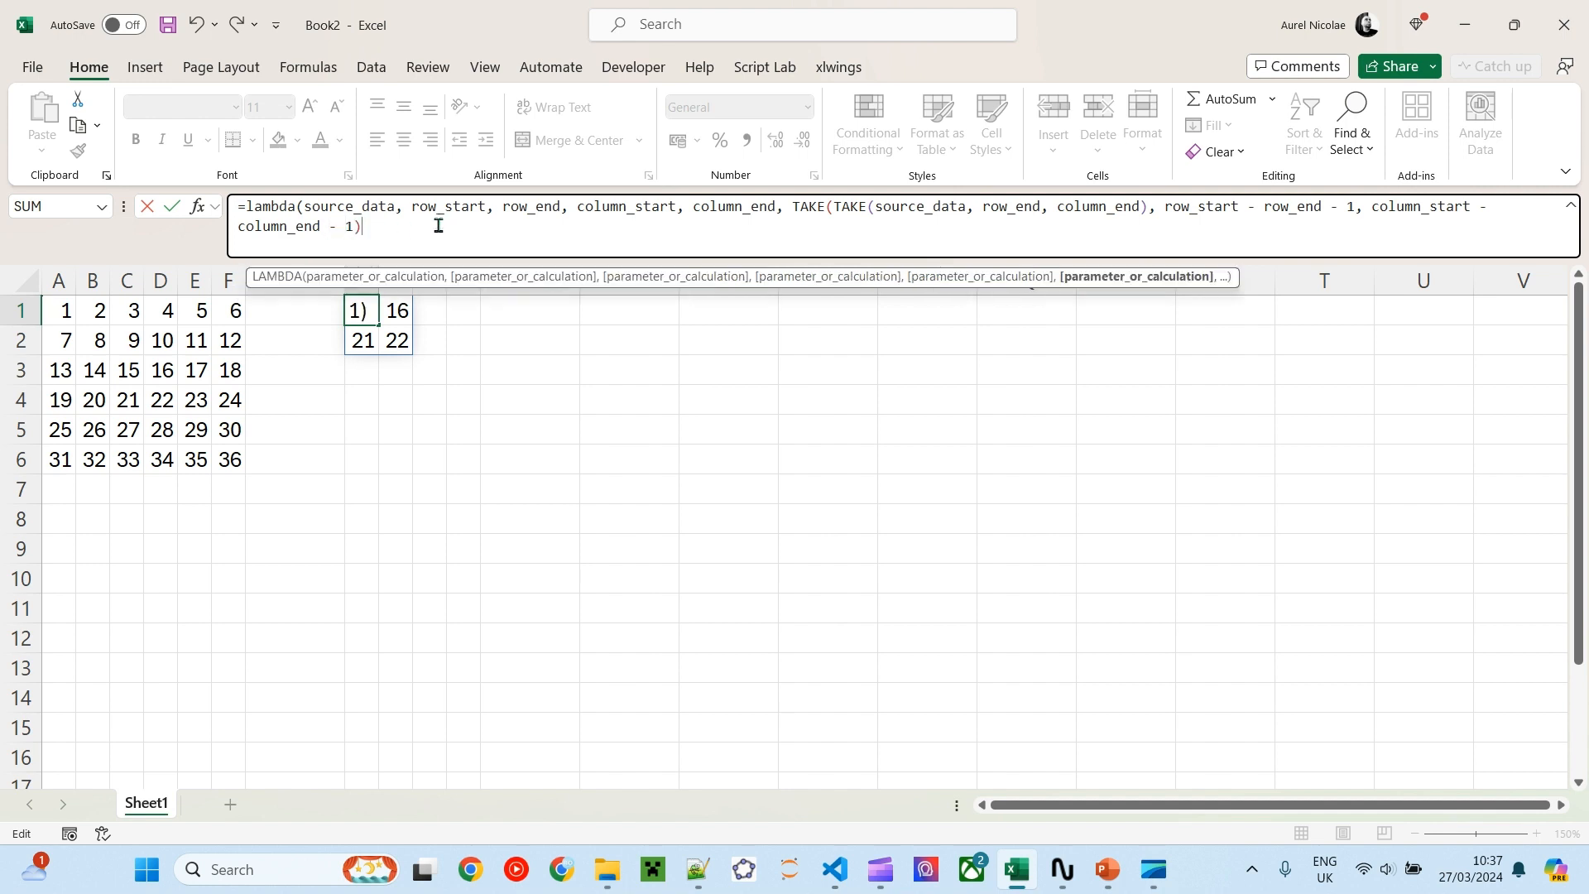
# Close the LAMBDA, append the call (A1#, 3, 4, 3, 4) and commit the formula in H1
pyautogui.write(')')
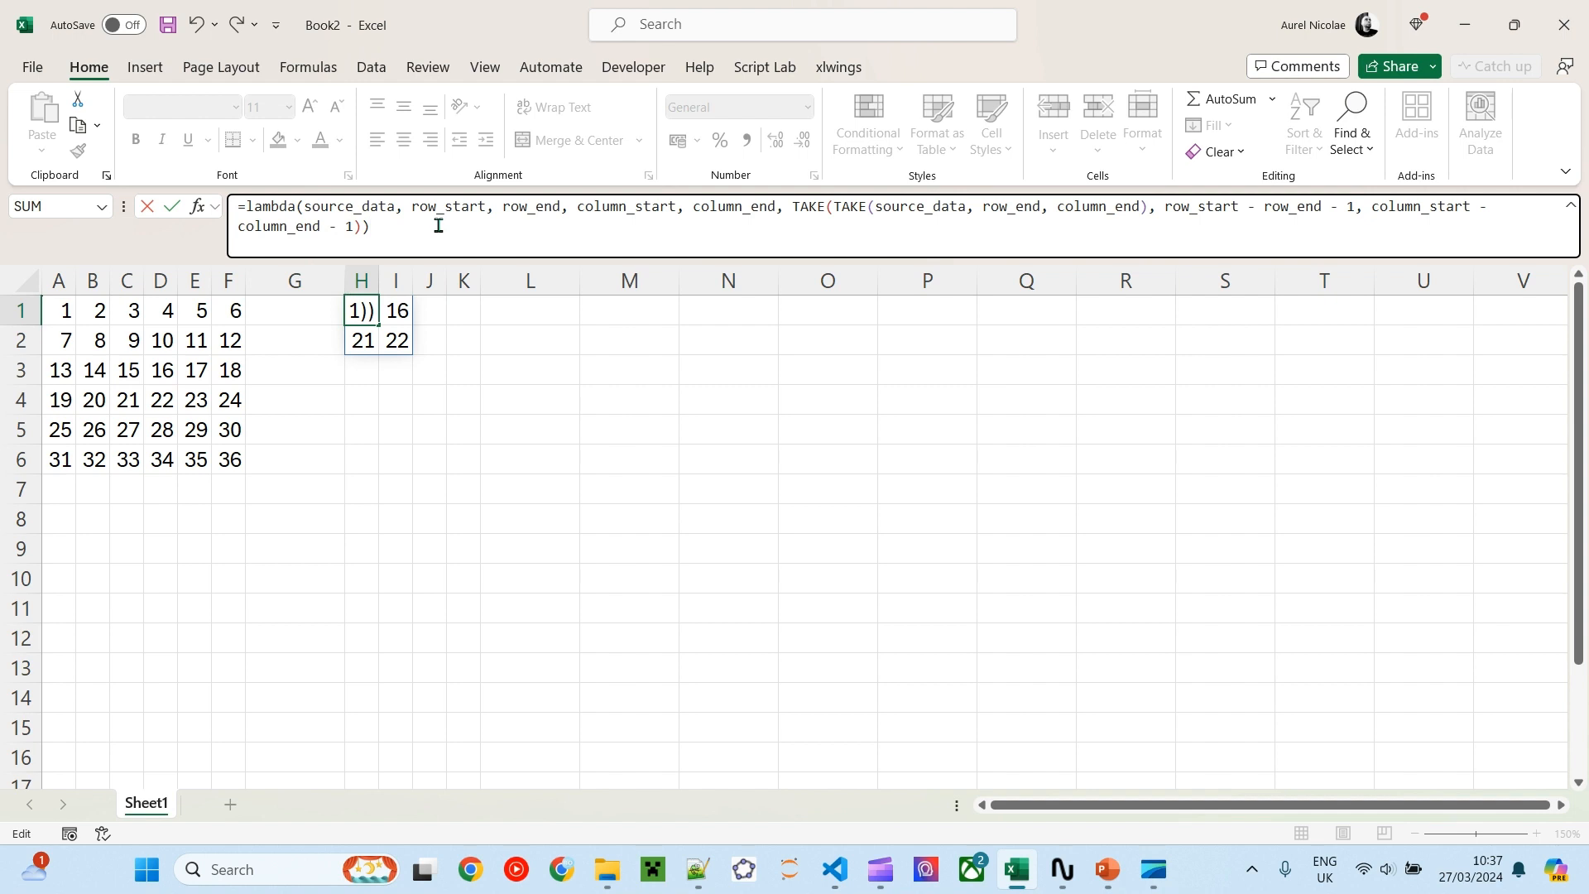
pyautogui.write('(A1')
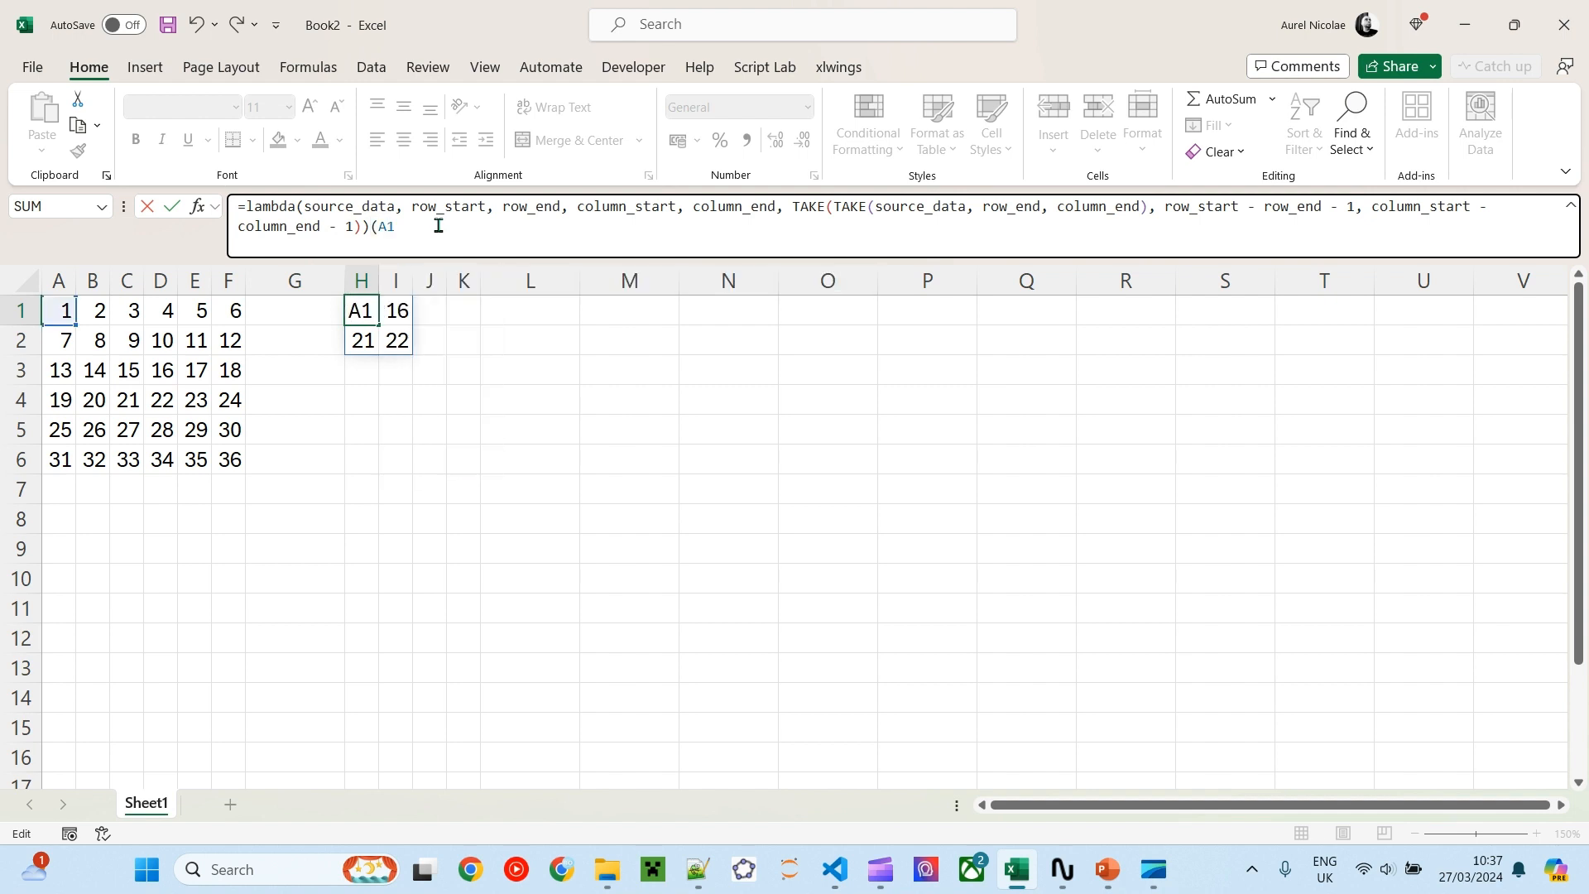
pyautogui.write('#')
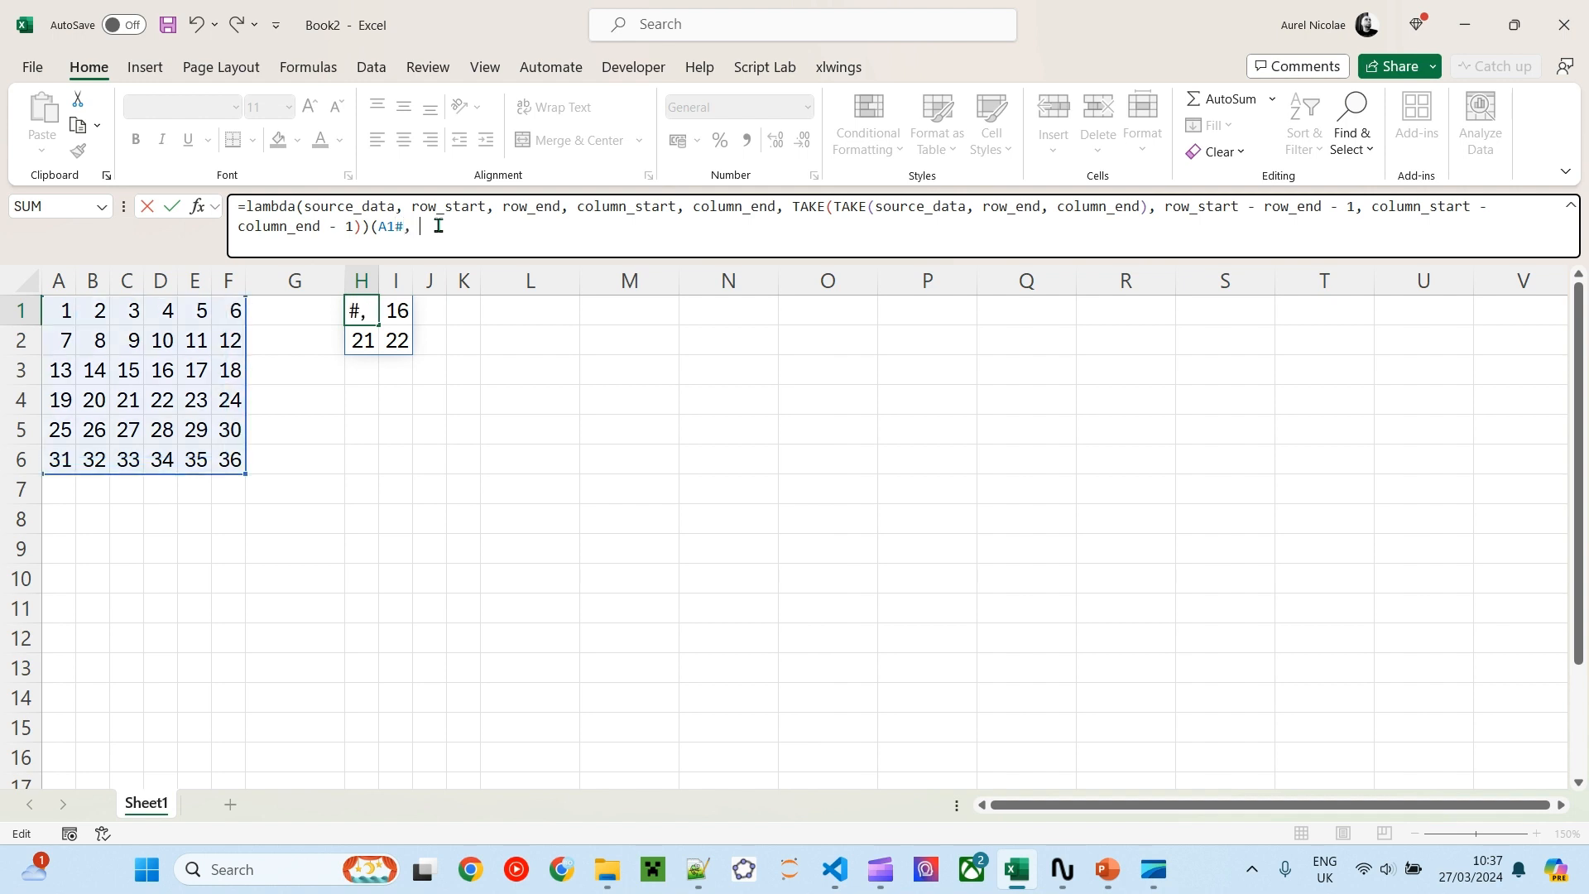
pyautogui.write(', 3, 4, 3, 4)')
pyautogui.press('Return')
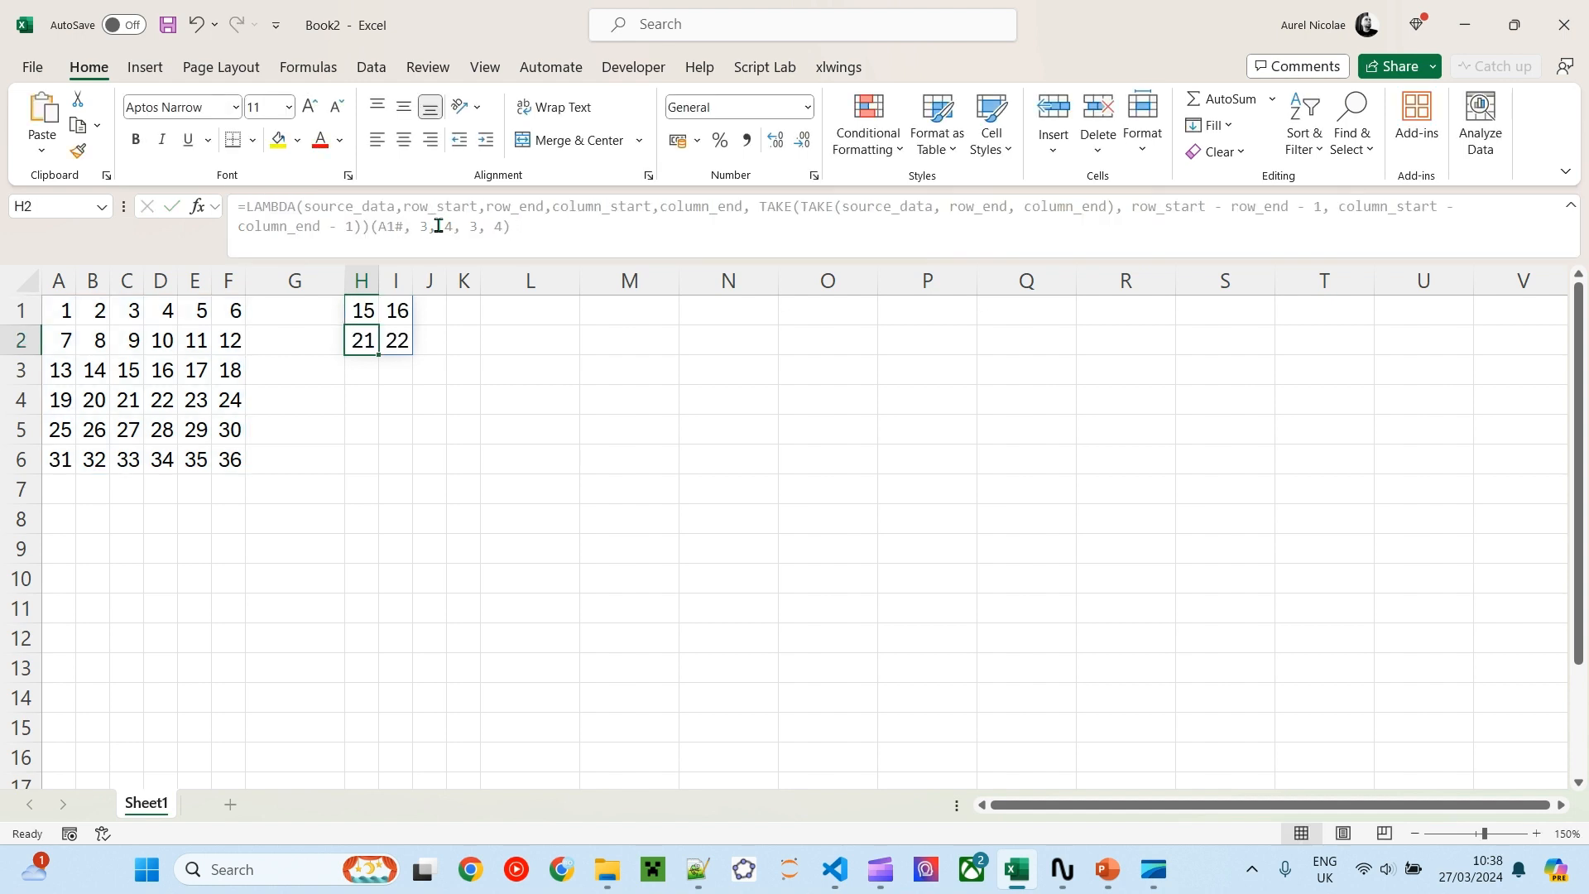
# Change the bounds in H1's LAMBDA call to 1, 3, 4, 6 to slice the block D1:F3
pyautogui.click(355, 313)
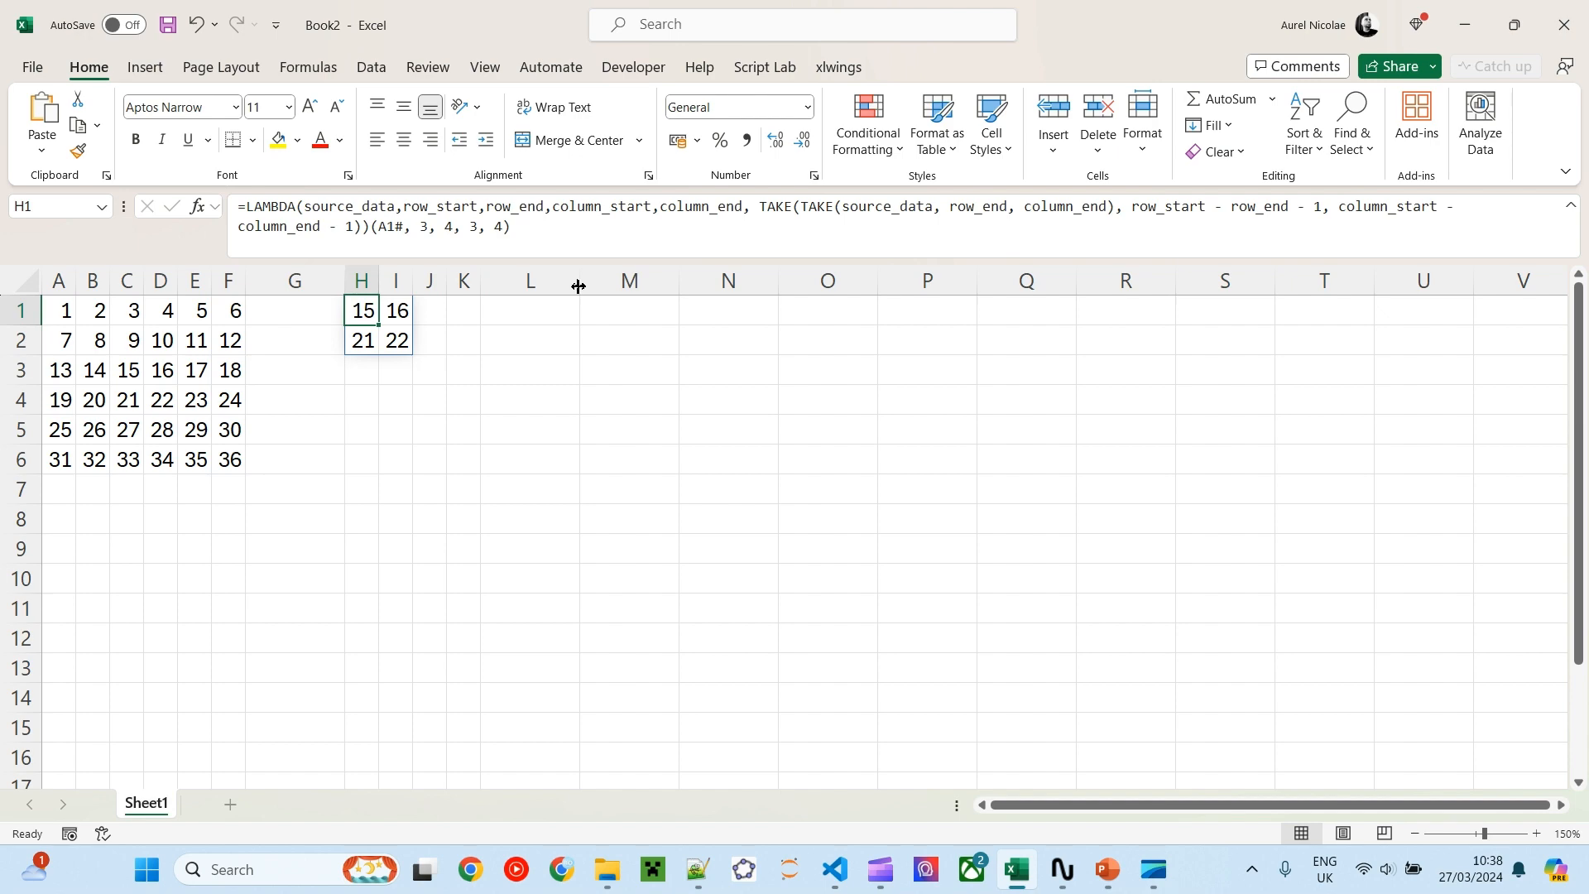
pyautogui.moveTo(163, 312); pyautogui.dragTo(231, 371)
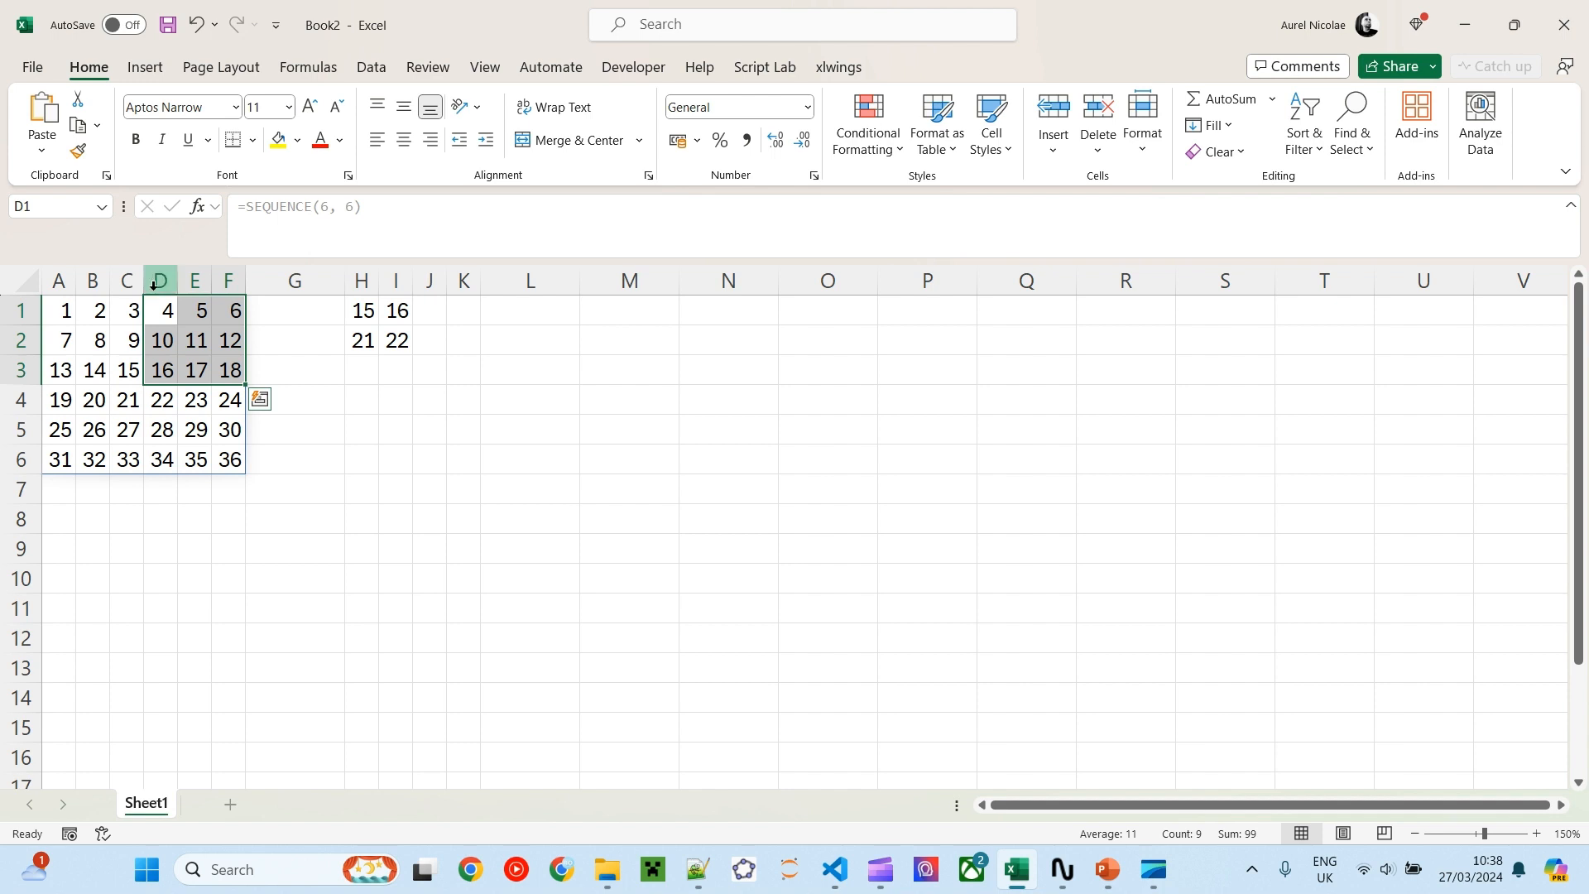
pyautogui.click(361, 319)
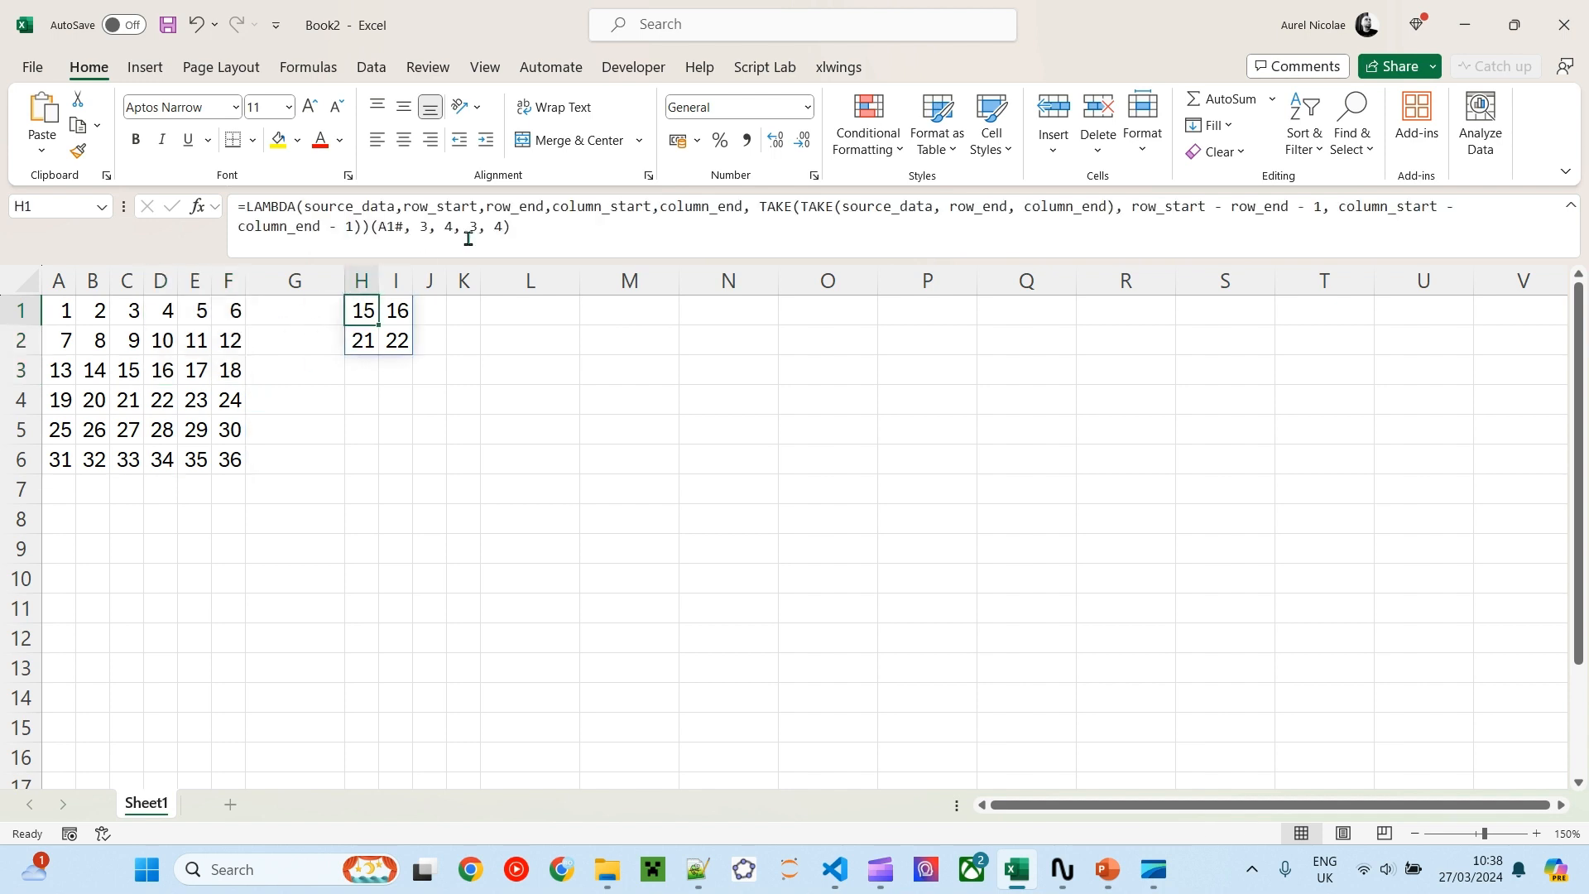
pyautogui.click(427, 226)
pyautogui.press('BackSpace')
pyautogui.write('1')
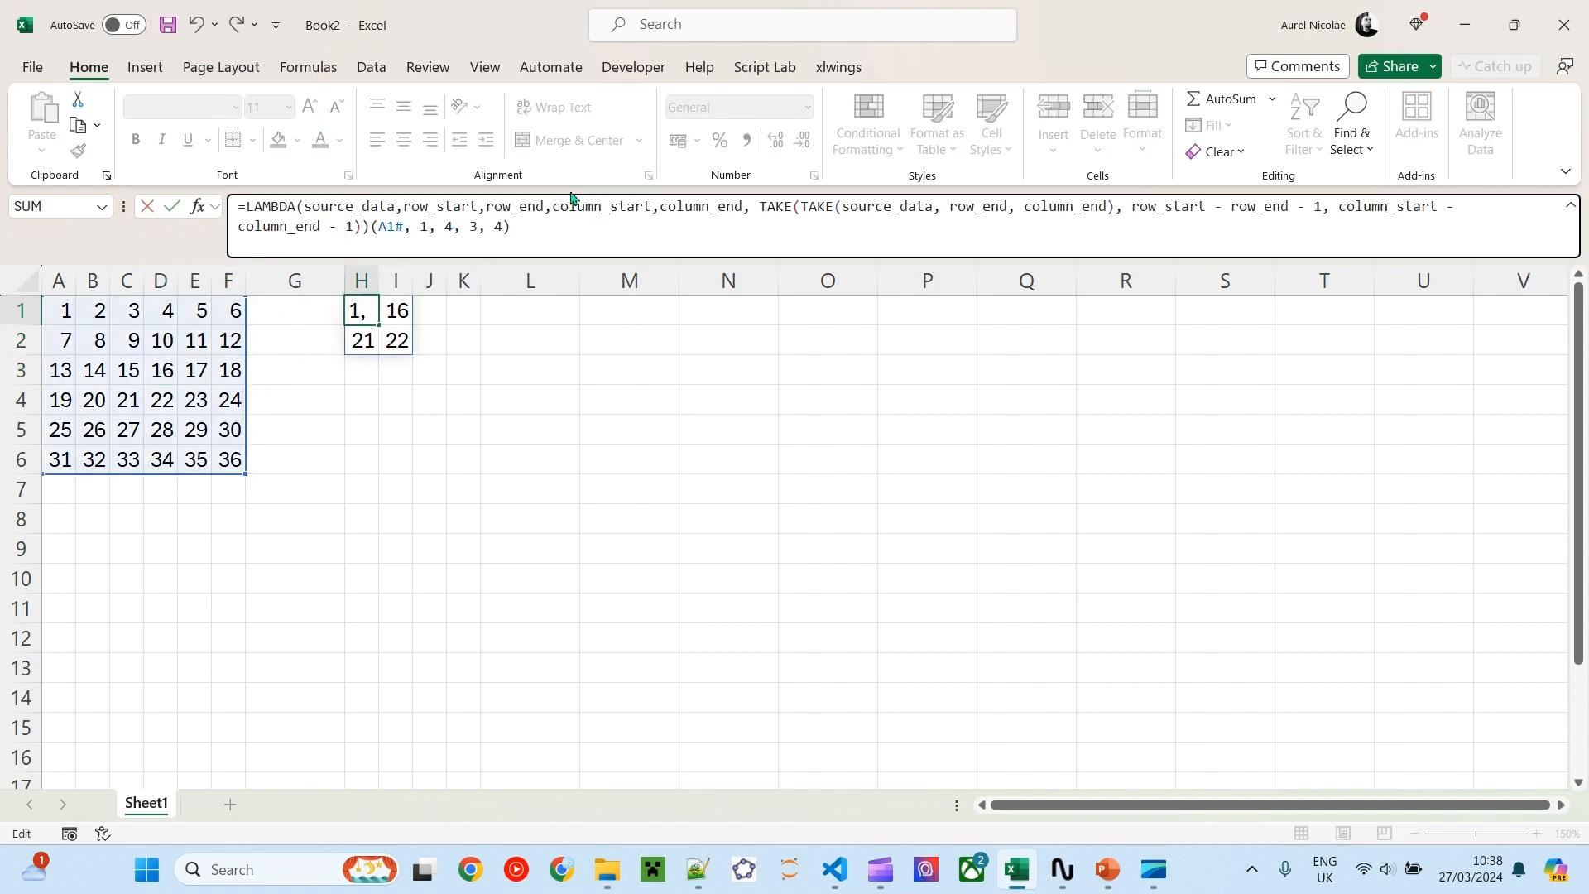
pyautogui.click(455, 220)
pyautogui.press('BackSpace')
pyautogui.write('3')
pyautogui.press('BackSpace')
pyautogui.write('4')
pyautogui.press('Right')
pyautogui.press('Right')
pyautogui.press('Right')
pyautogui.press('BackSpace')
pyautogui.write('6')
pyautogui.press('Return')
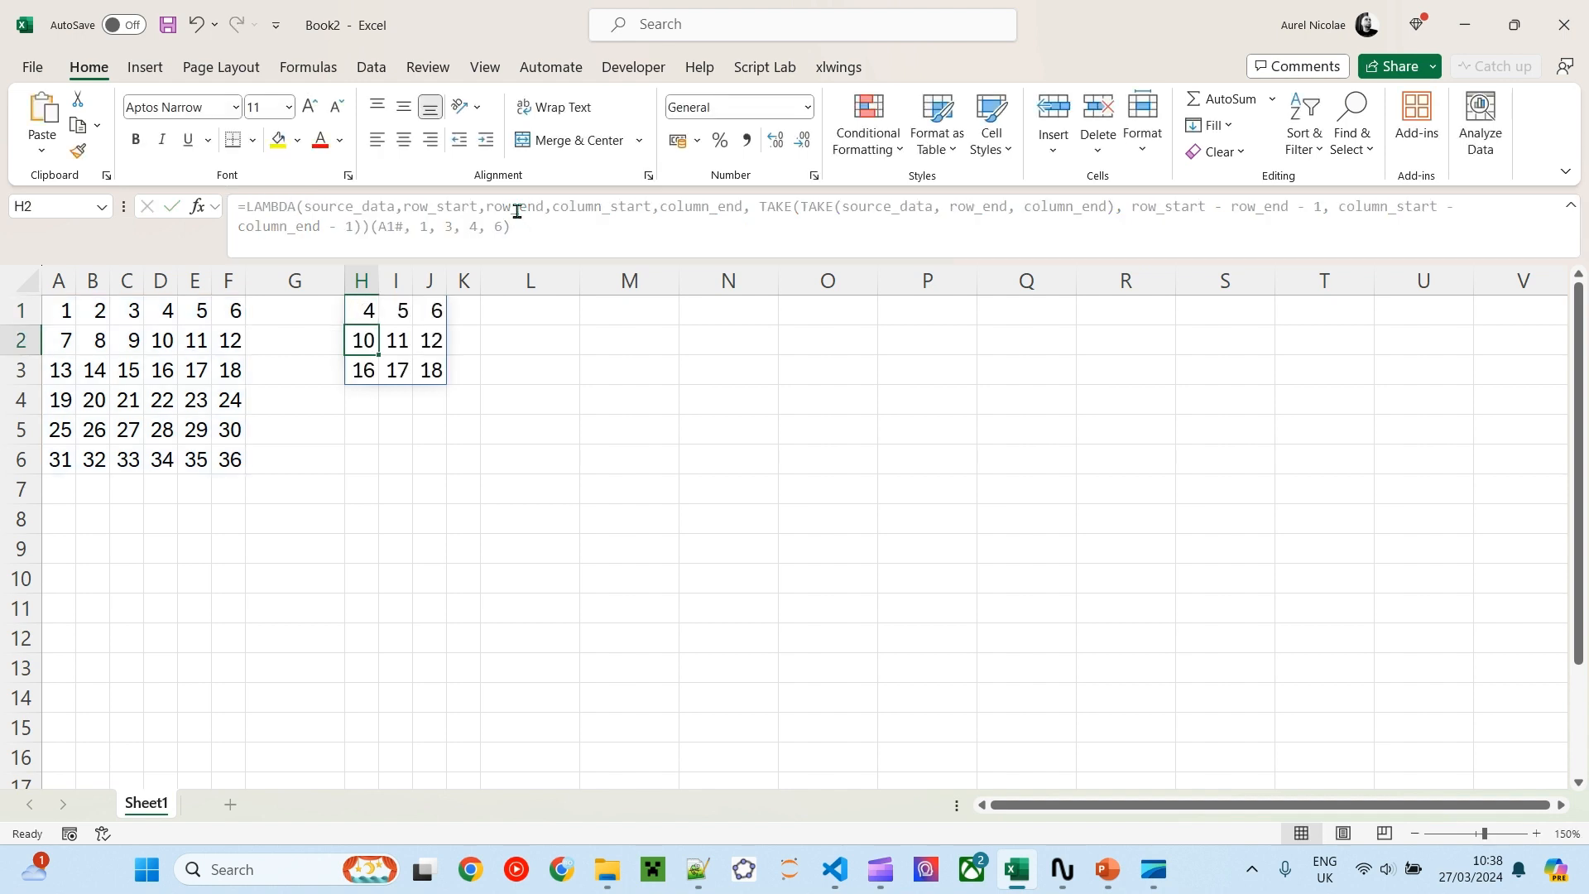
# Replace H1's formula with a LAMBDA whose LET defines inner_rows, inner_columns, outer_rows and outer_columns for the nested TAKE, called with (A1#, 1, 3, 4, 6)
pyautogui.click(341, 312)
pyautogui.click(353, 312)
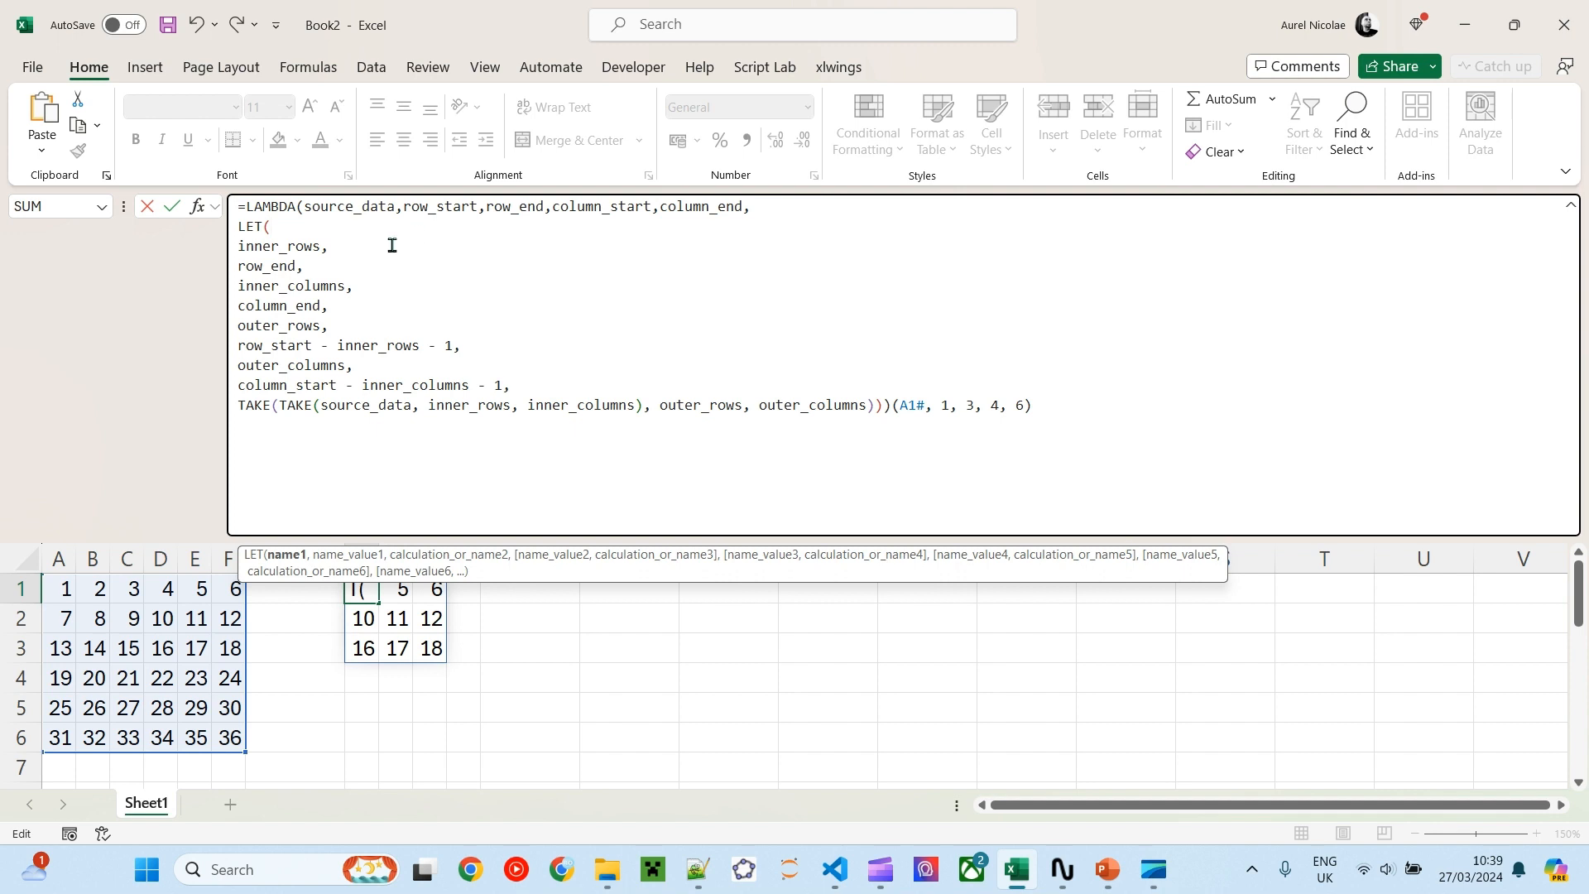
# Examine the inner and outer row and column names with their values in H1's LET, and commit the formula
pyautogui.moveTo(344, 242); pyautogui.dragTo(200, 243)
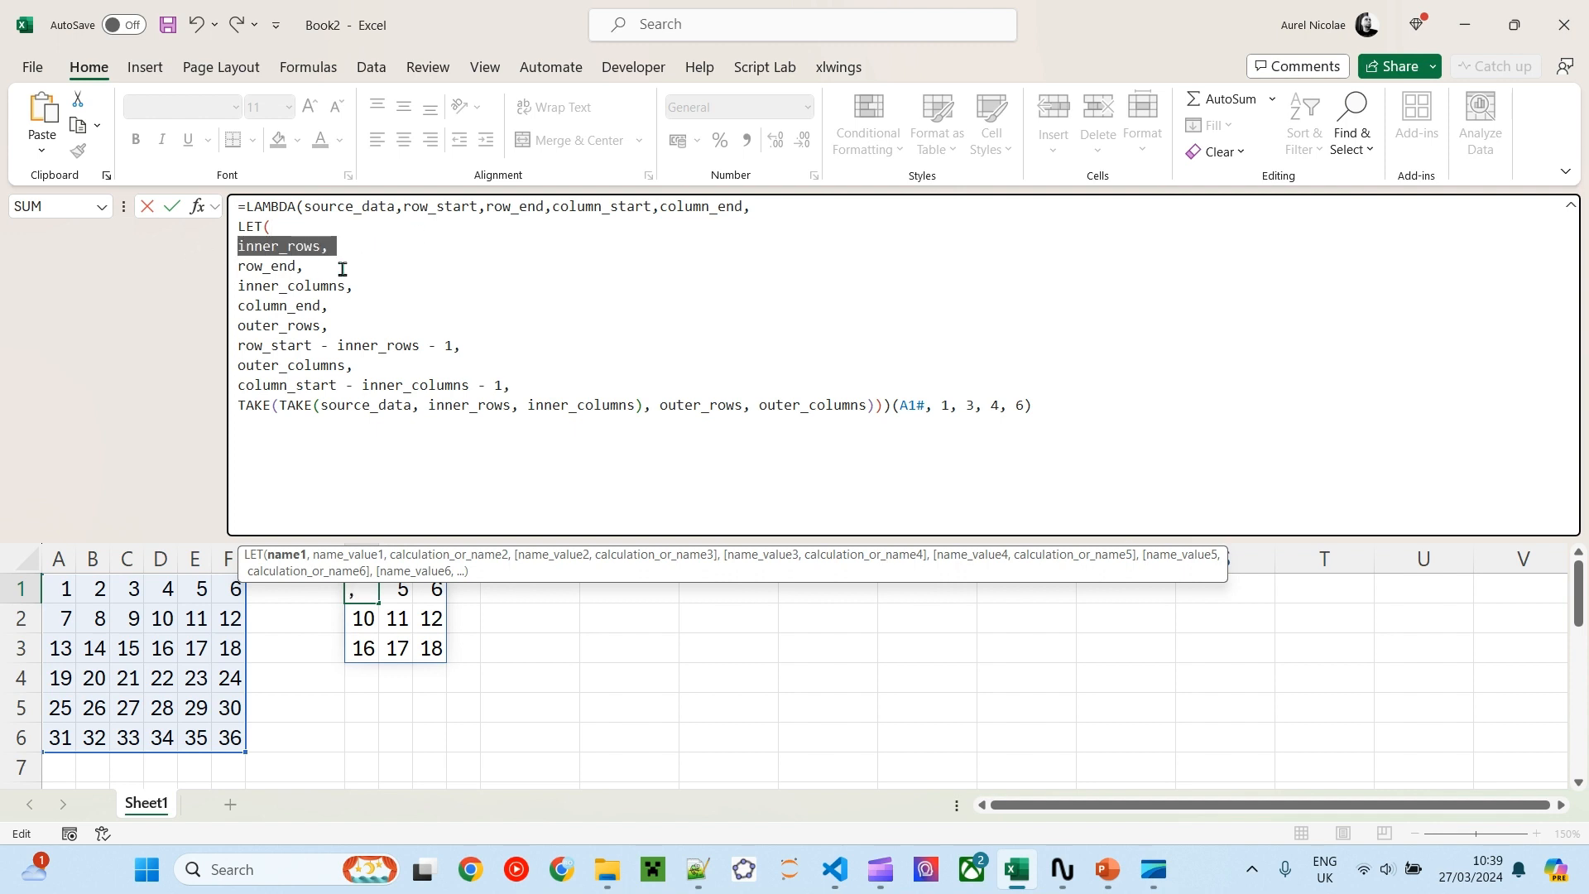
pyautogui.moveTo(343, 267); pyautogui.dragTo(216, 266)
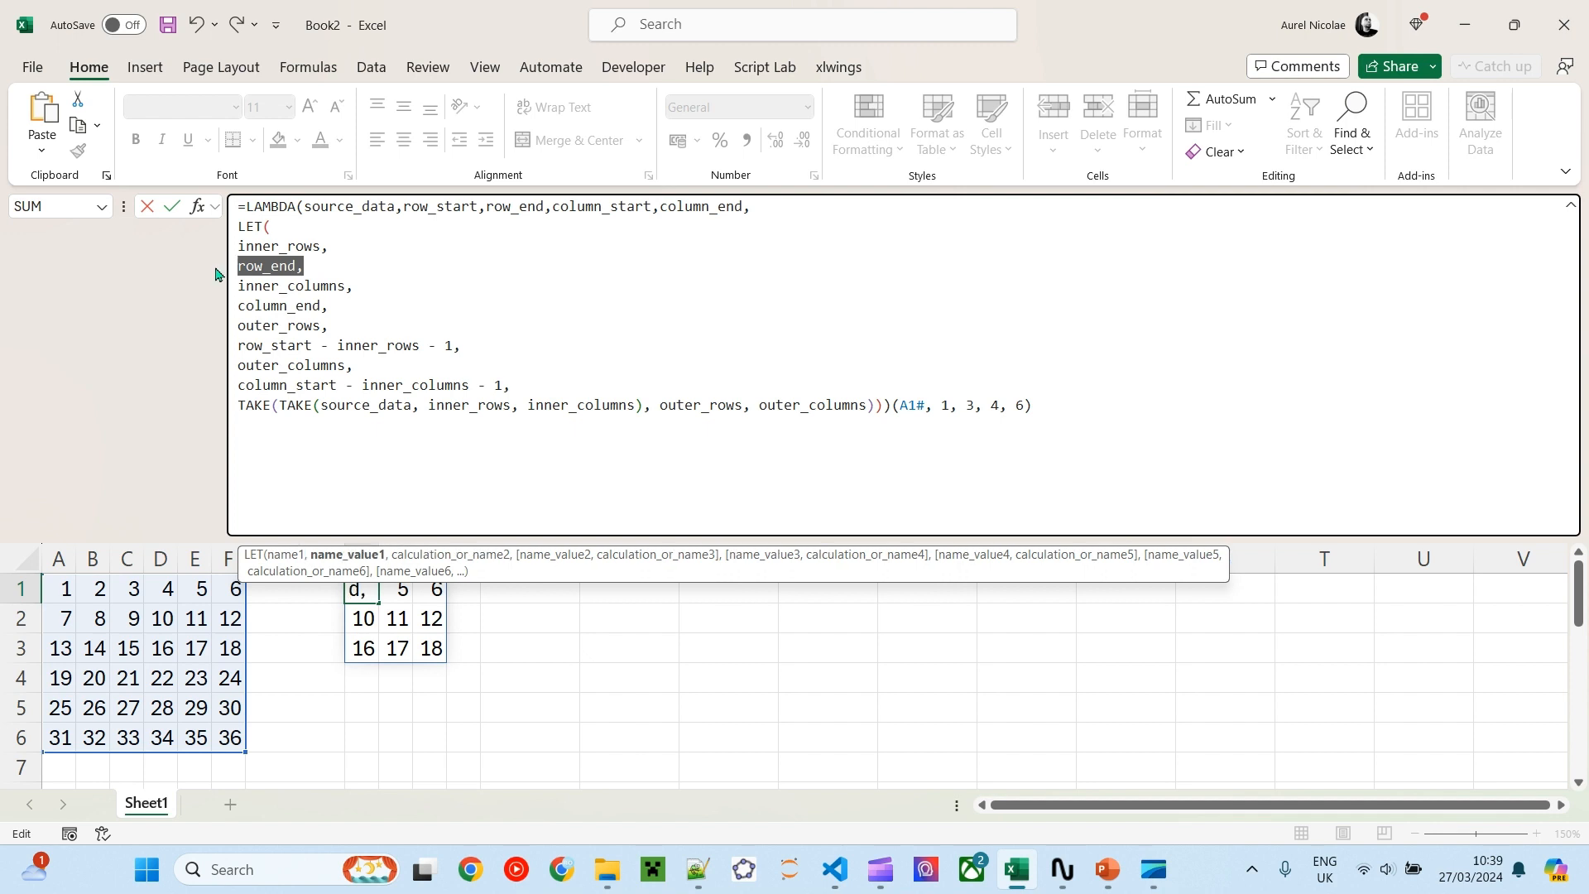
pyautogui.moveTo(355, 286); pyautogui.dragTo(154, 293)
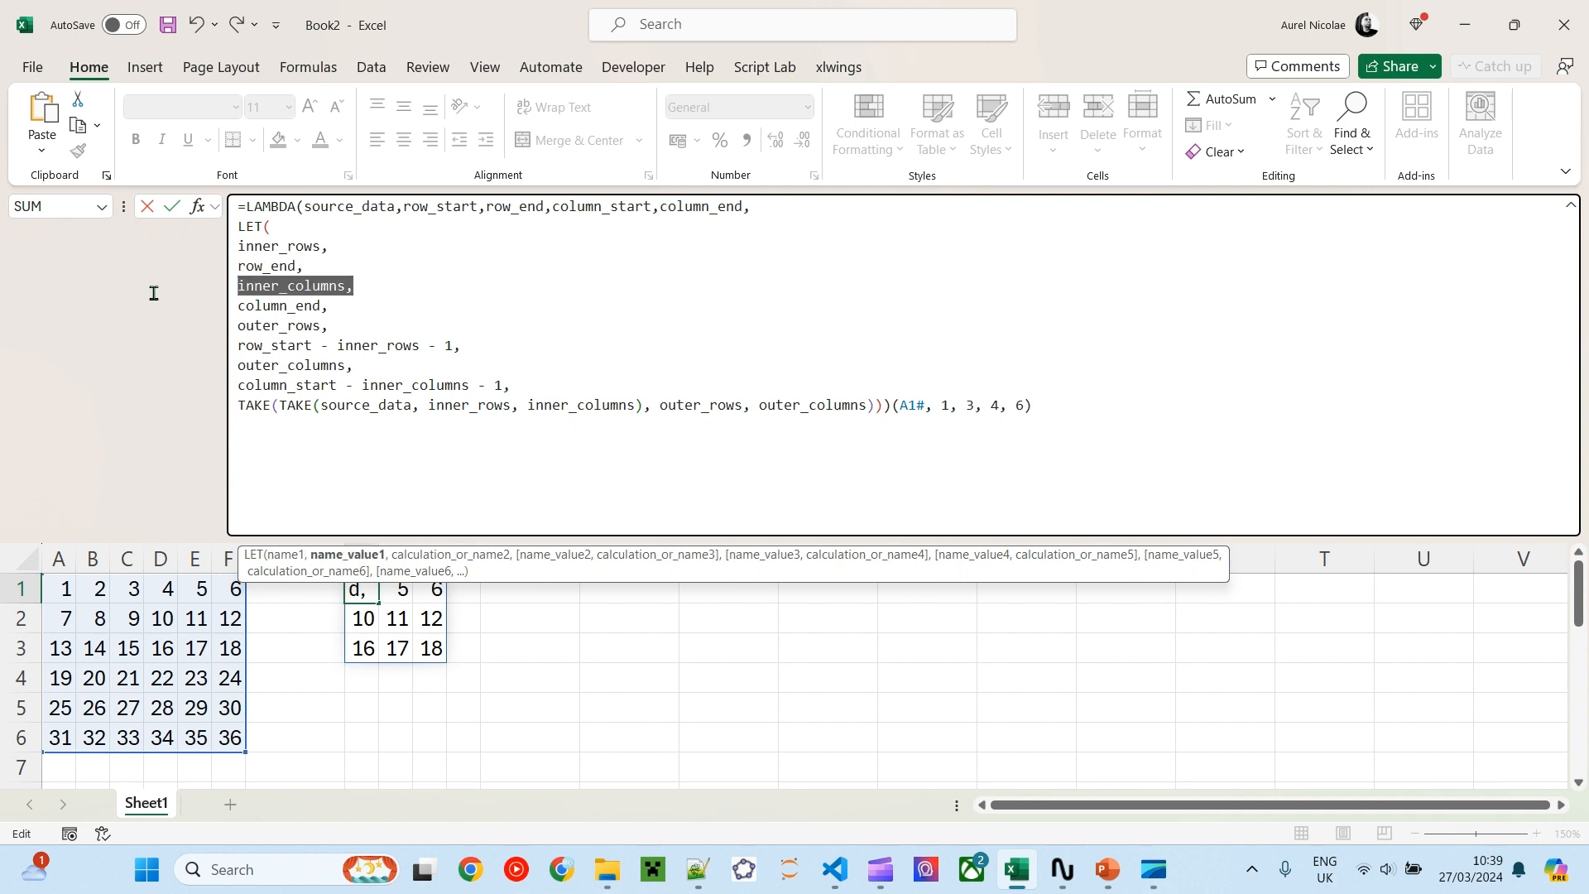
pyautogui.moveTo(329, 306); pyautogui.dragTo(137, 309)
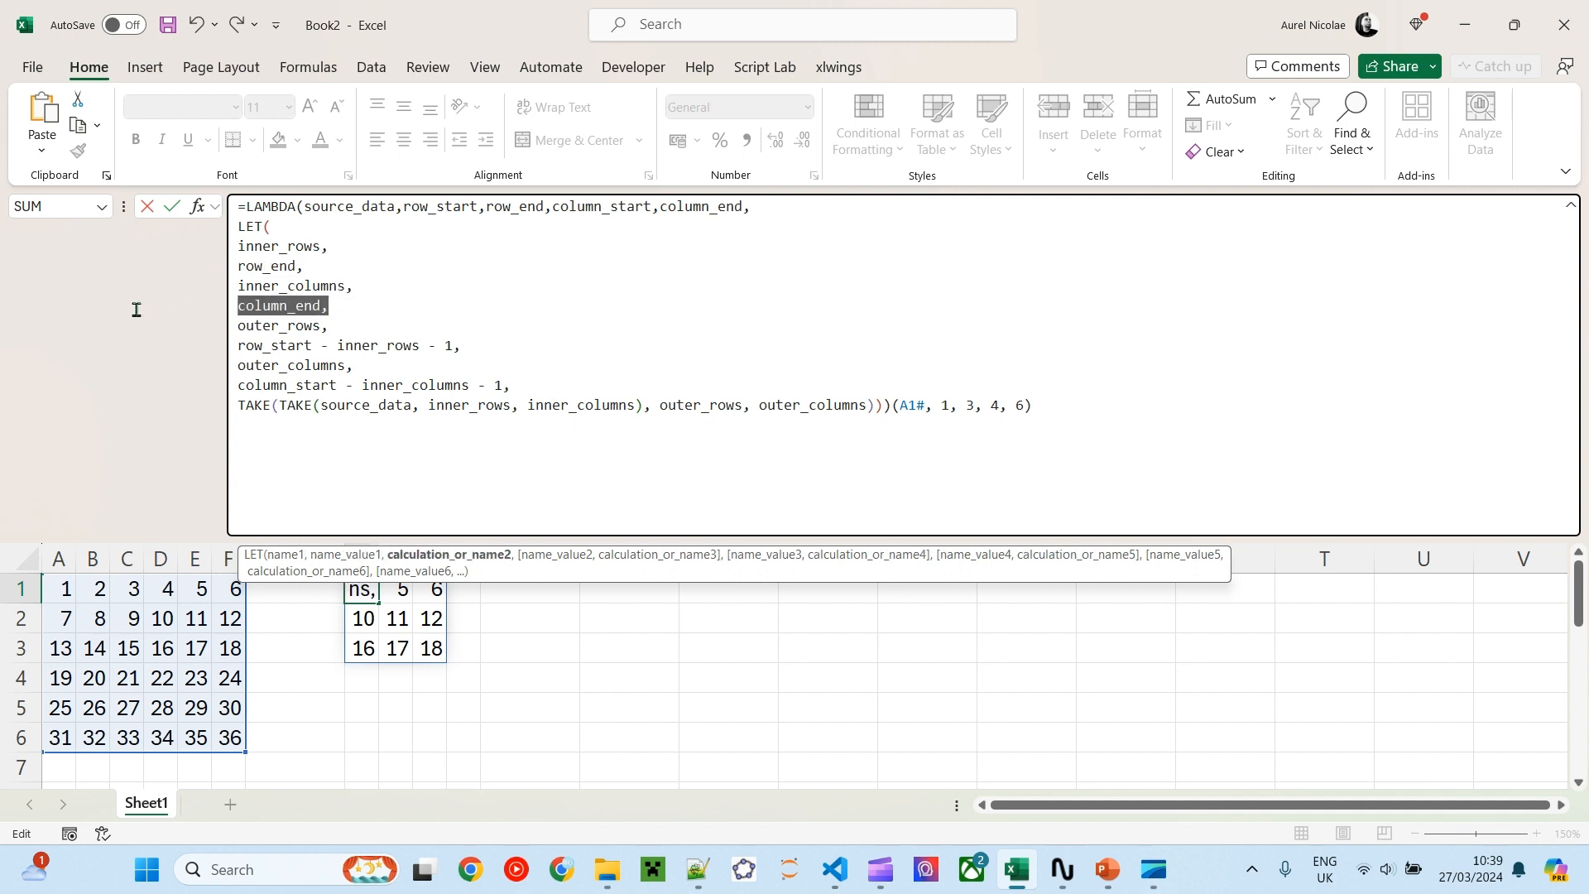
pyautogui.moveTo(344, 329); pyautogui.dragTo(128, 329)
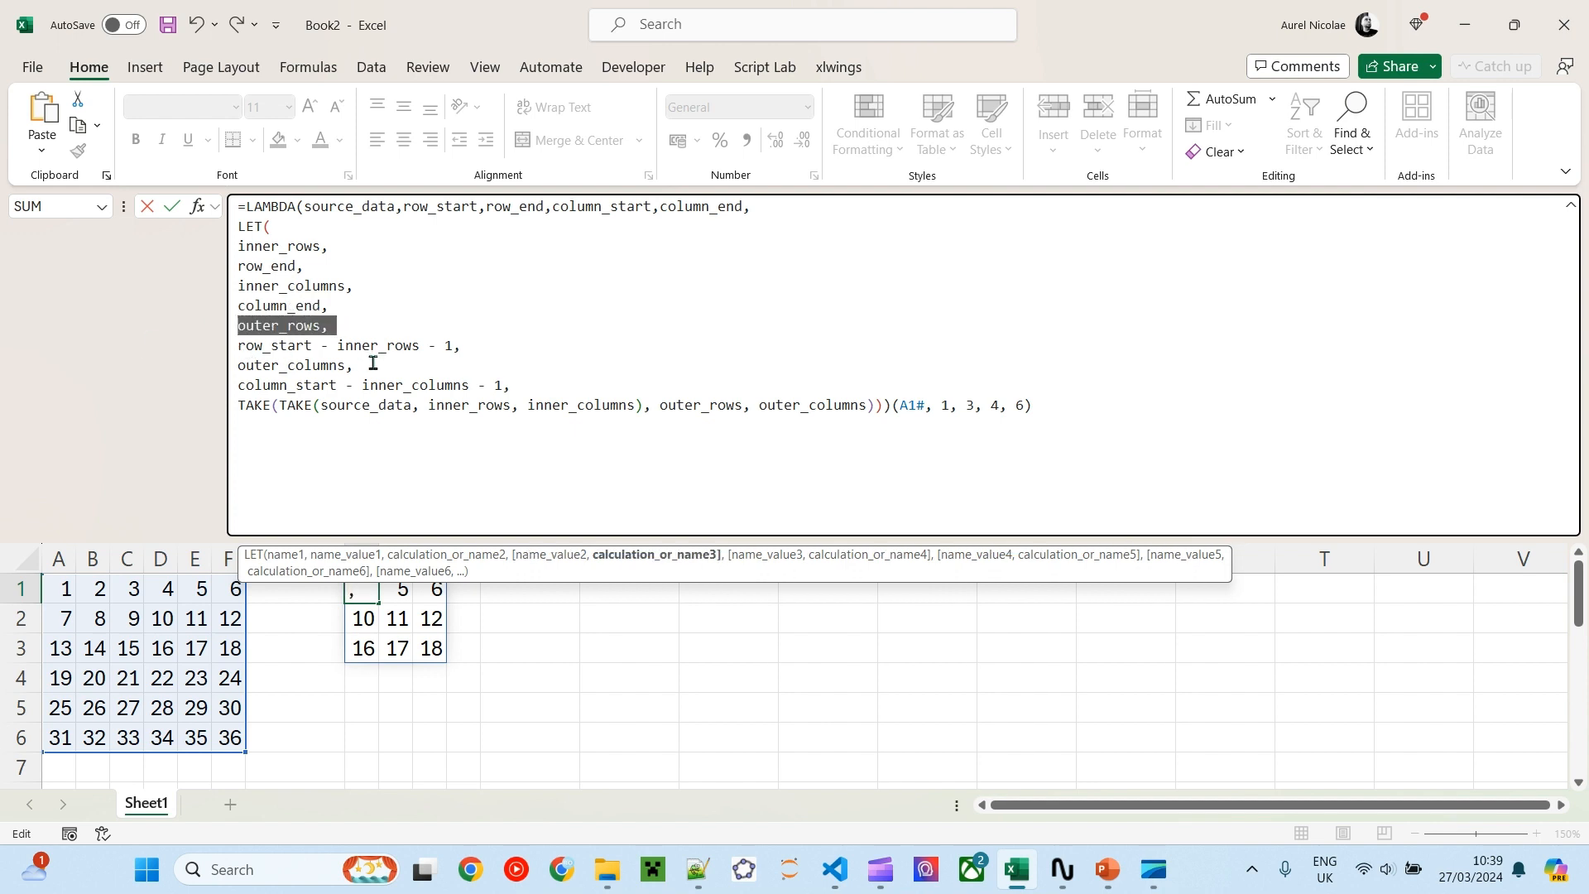
pyautogui.moveTo(373, 364); pyautogui.dragTo(191, 364)
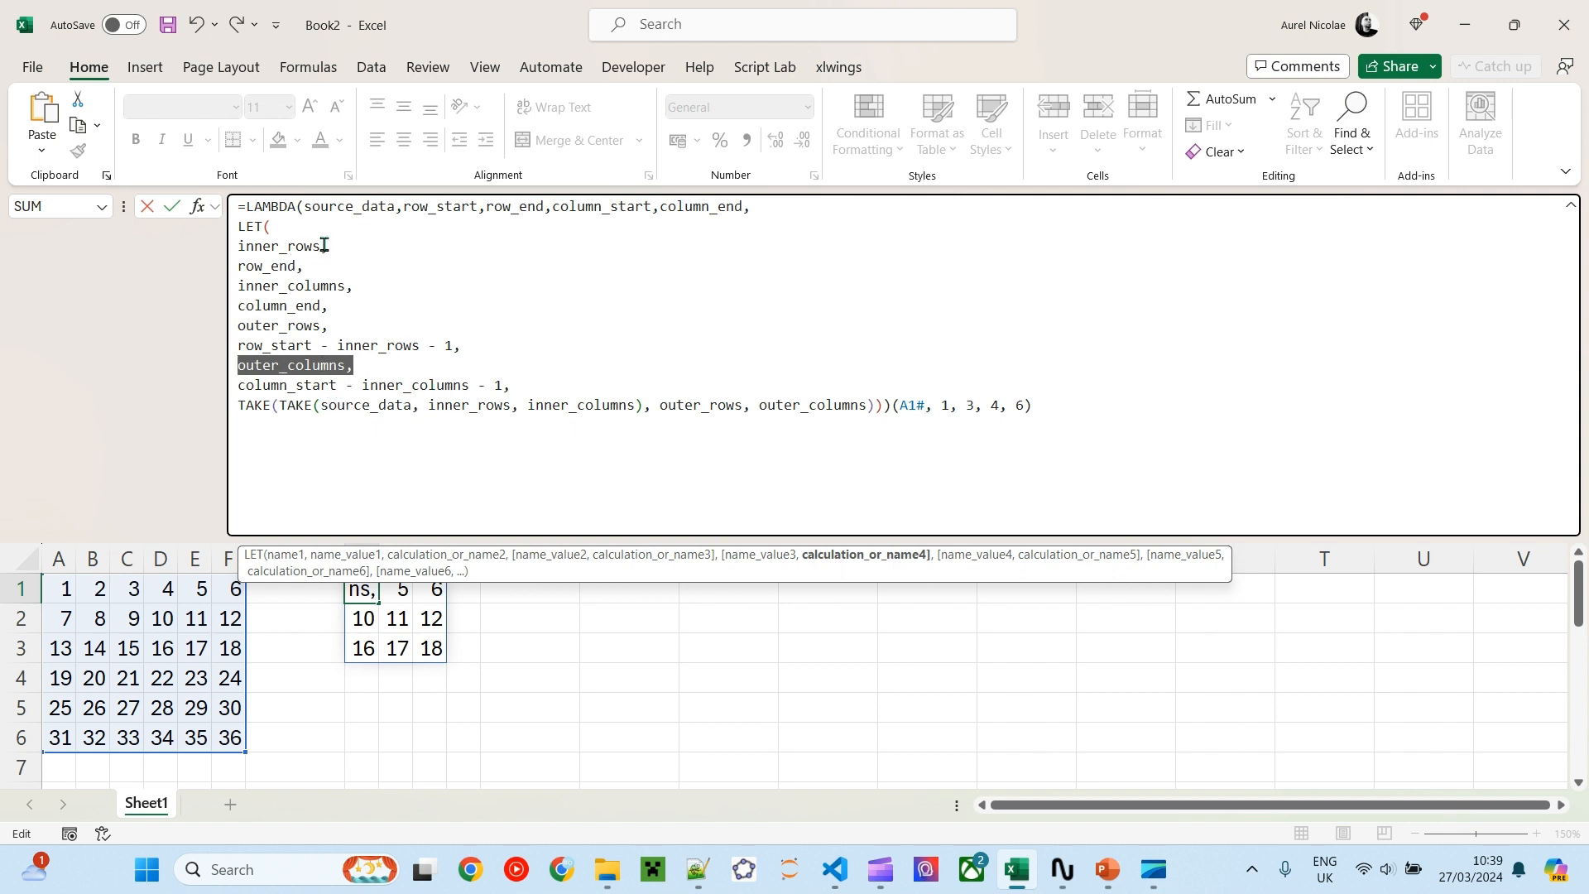
pyautogui.moveTo(323, 246); pyautogui.dragTo(204, 246)
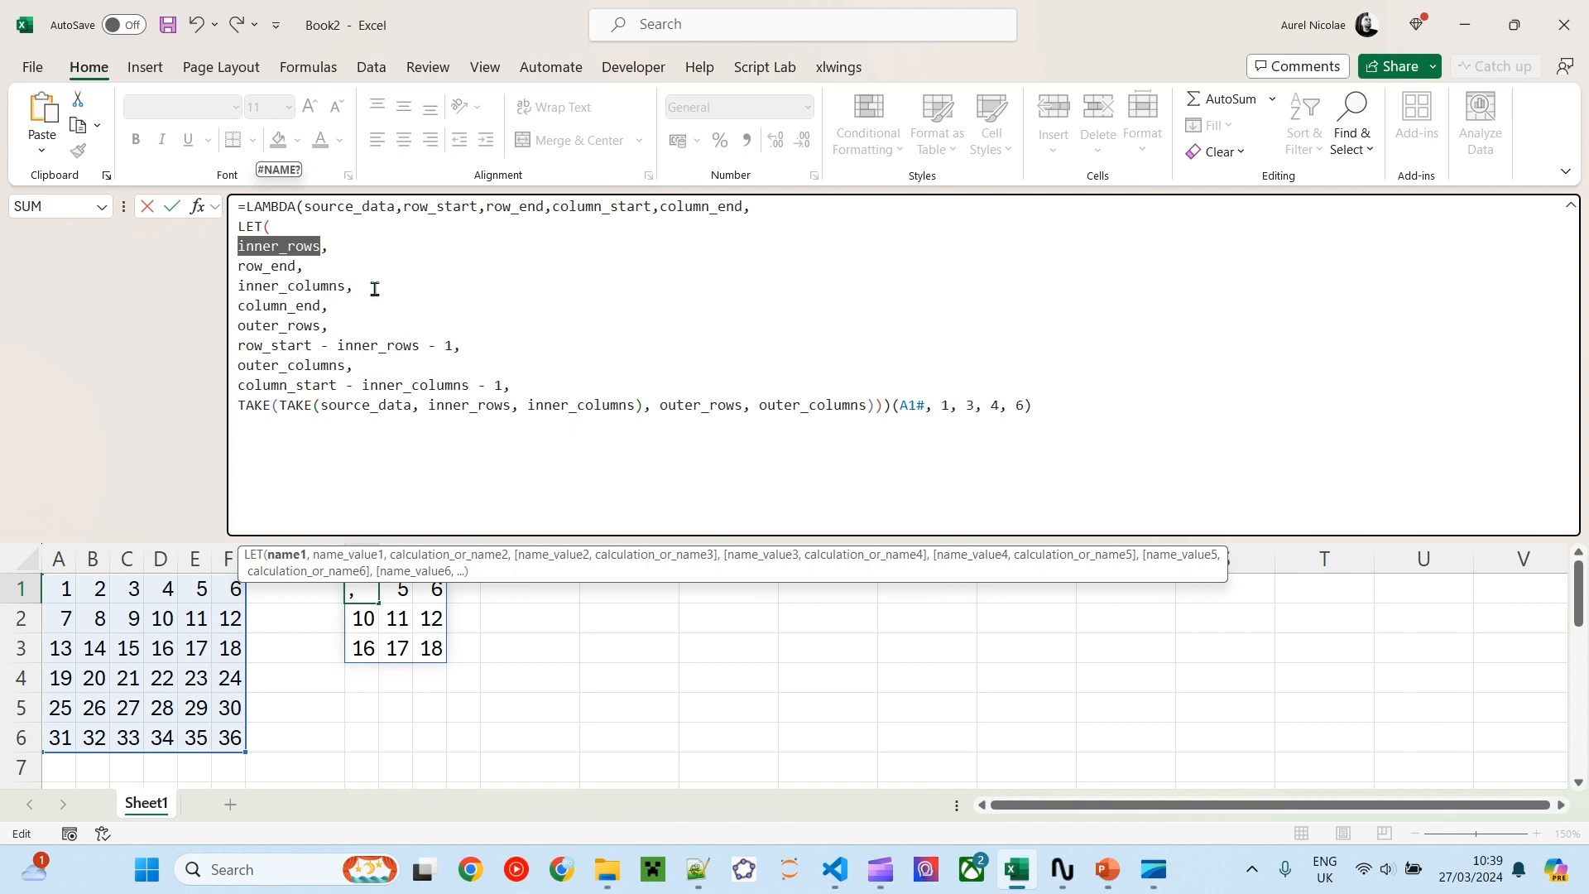
pyautogui.moveTo(372, 287); pyautogui.dragTo(177, 284)
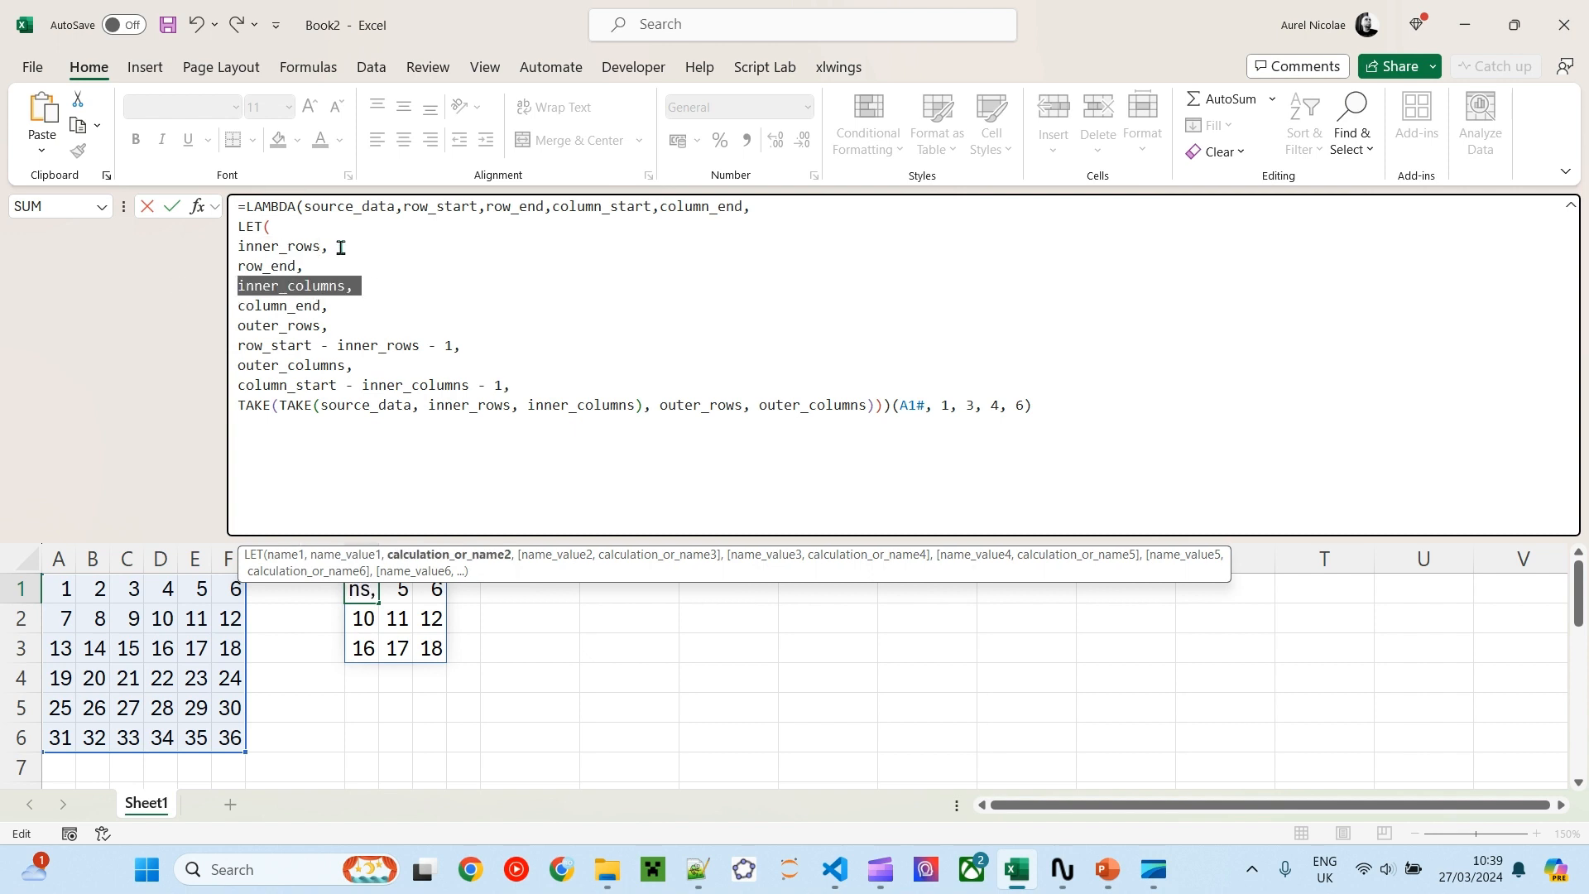
pyautogui.moveTo(340, 246); pyautogui.dragTo(202, 250)
pyautogui.moveTo(355, 365); pyautogui.dragTo(237, 365)
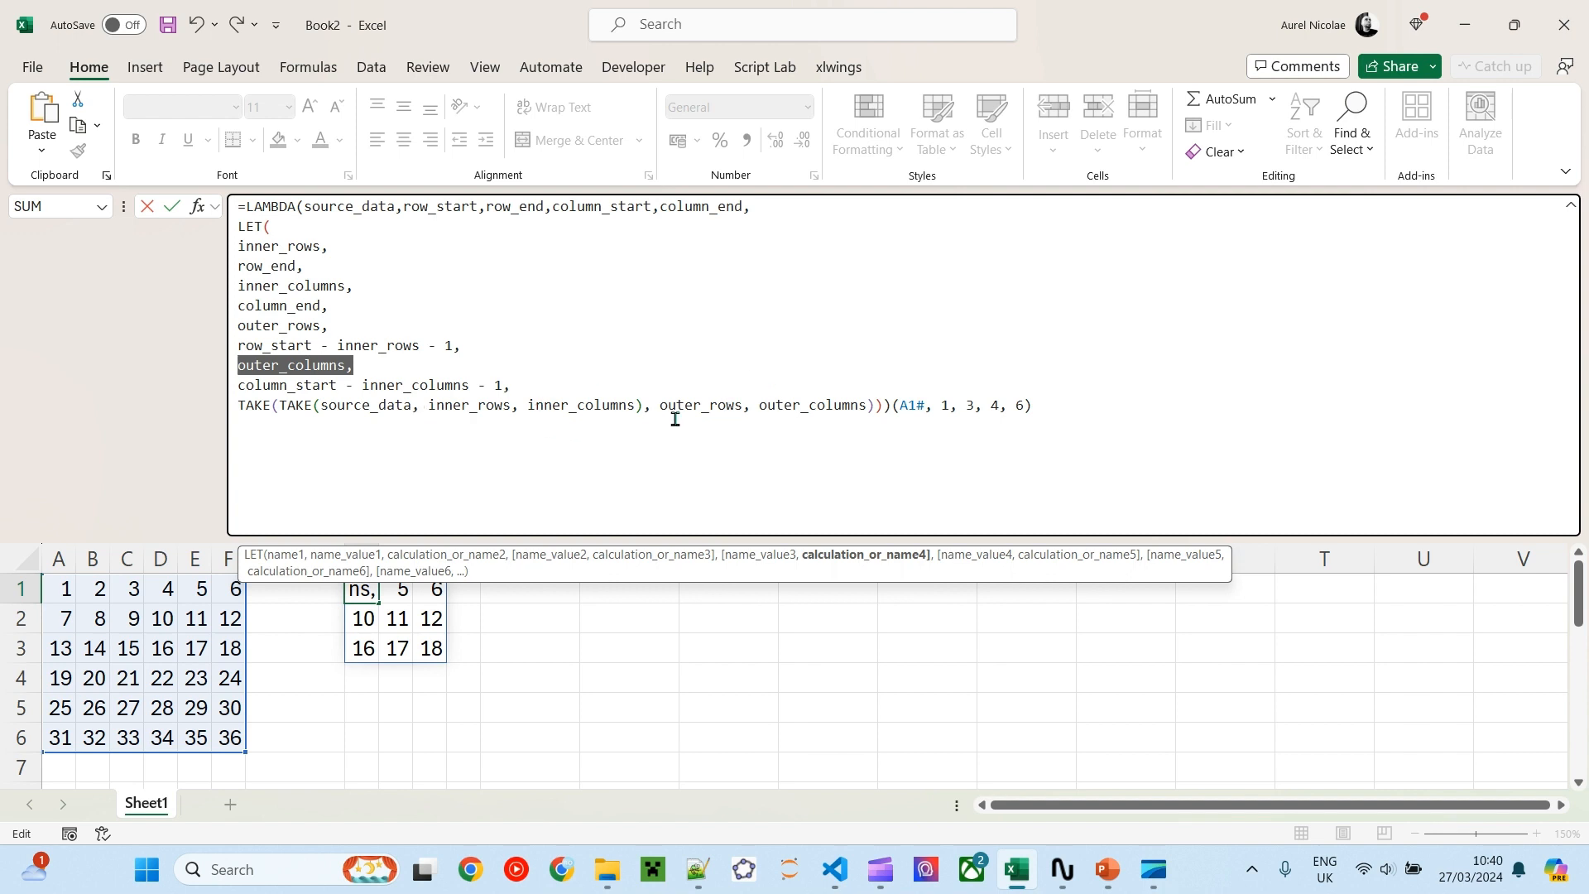
pyautogui.press('Return')
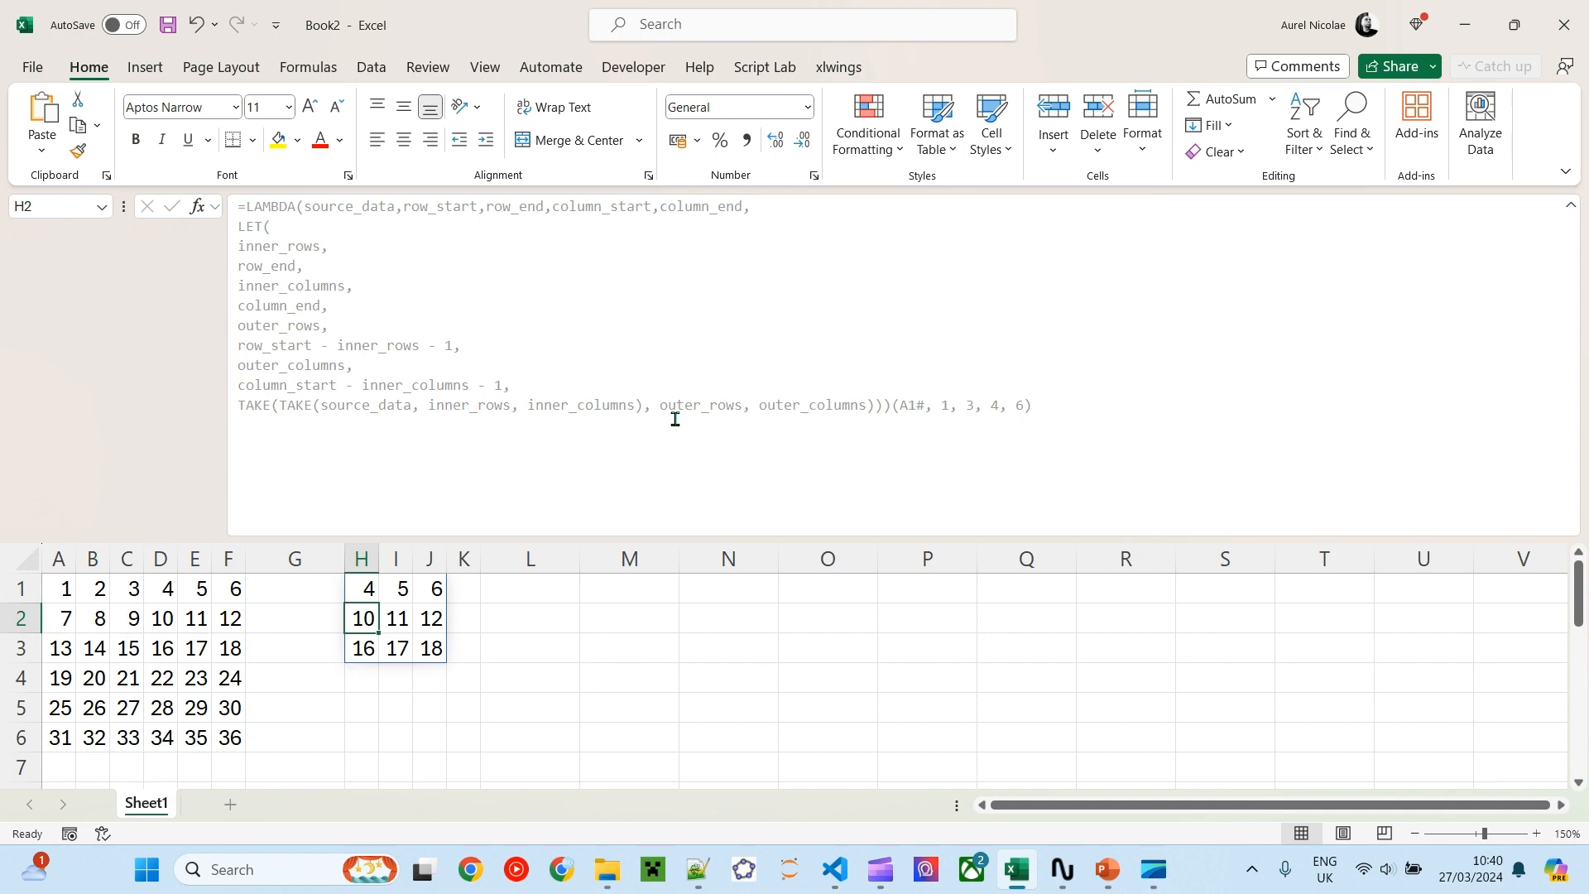
# Replace H1's LAMBDA definition, except its call arguments, with the copied version that validates blank, negative-end and out-of-range bounds using ISBLANK, TRIM and NA()
pyautogui.click(356, 592)
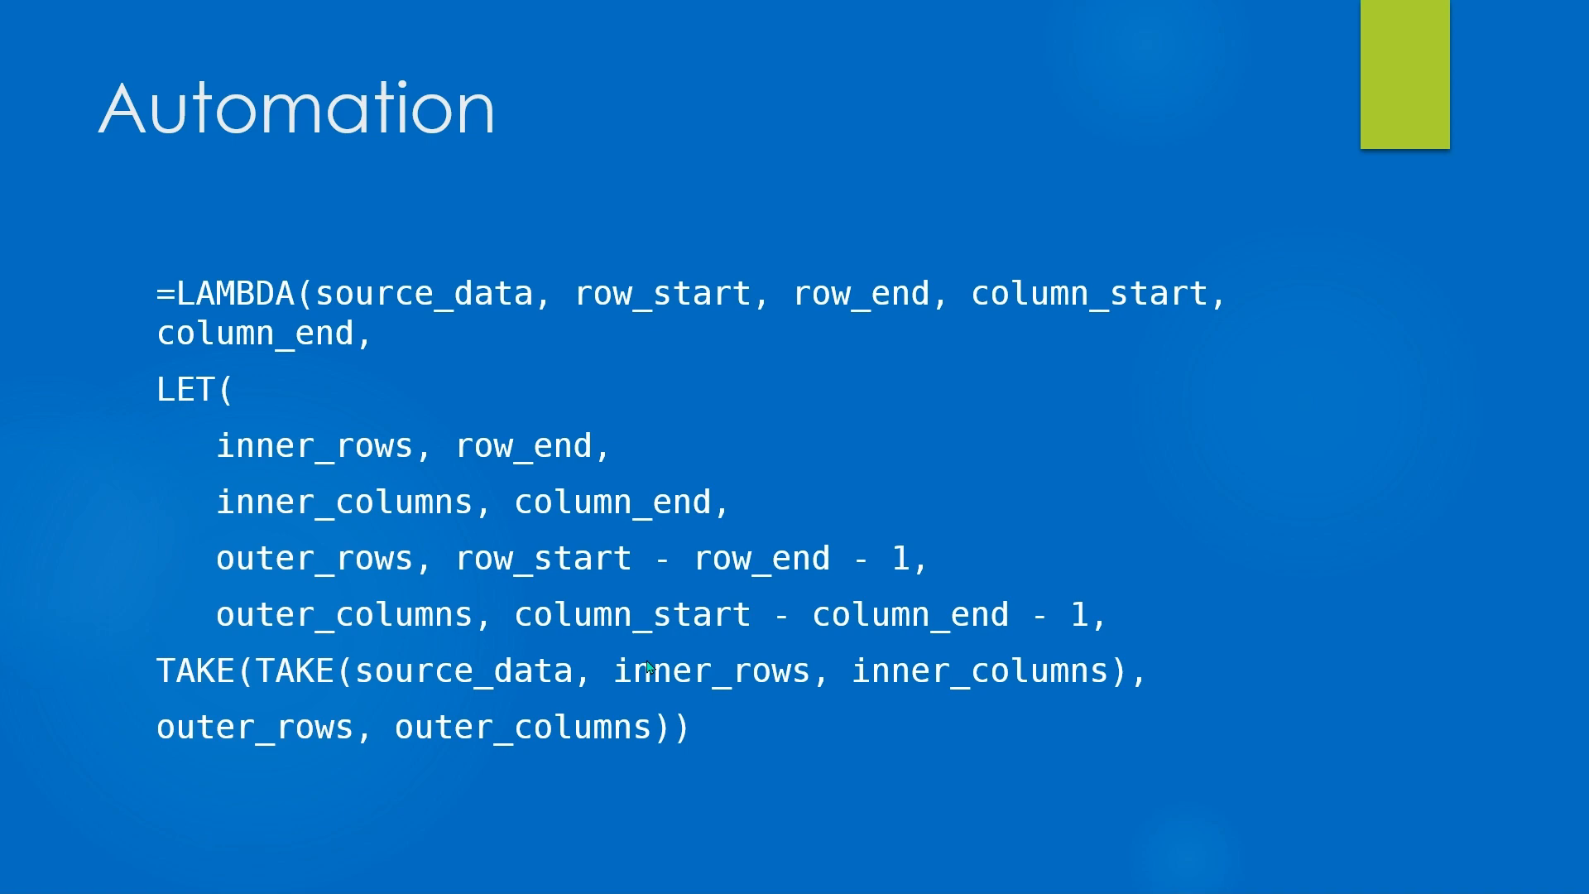
pyautogui.moveTo(892, 405); pyautogui.dragTo(224, 207)
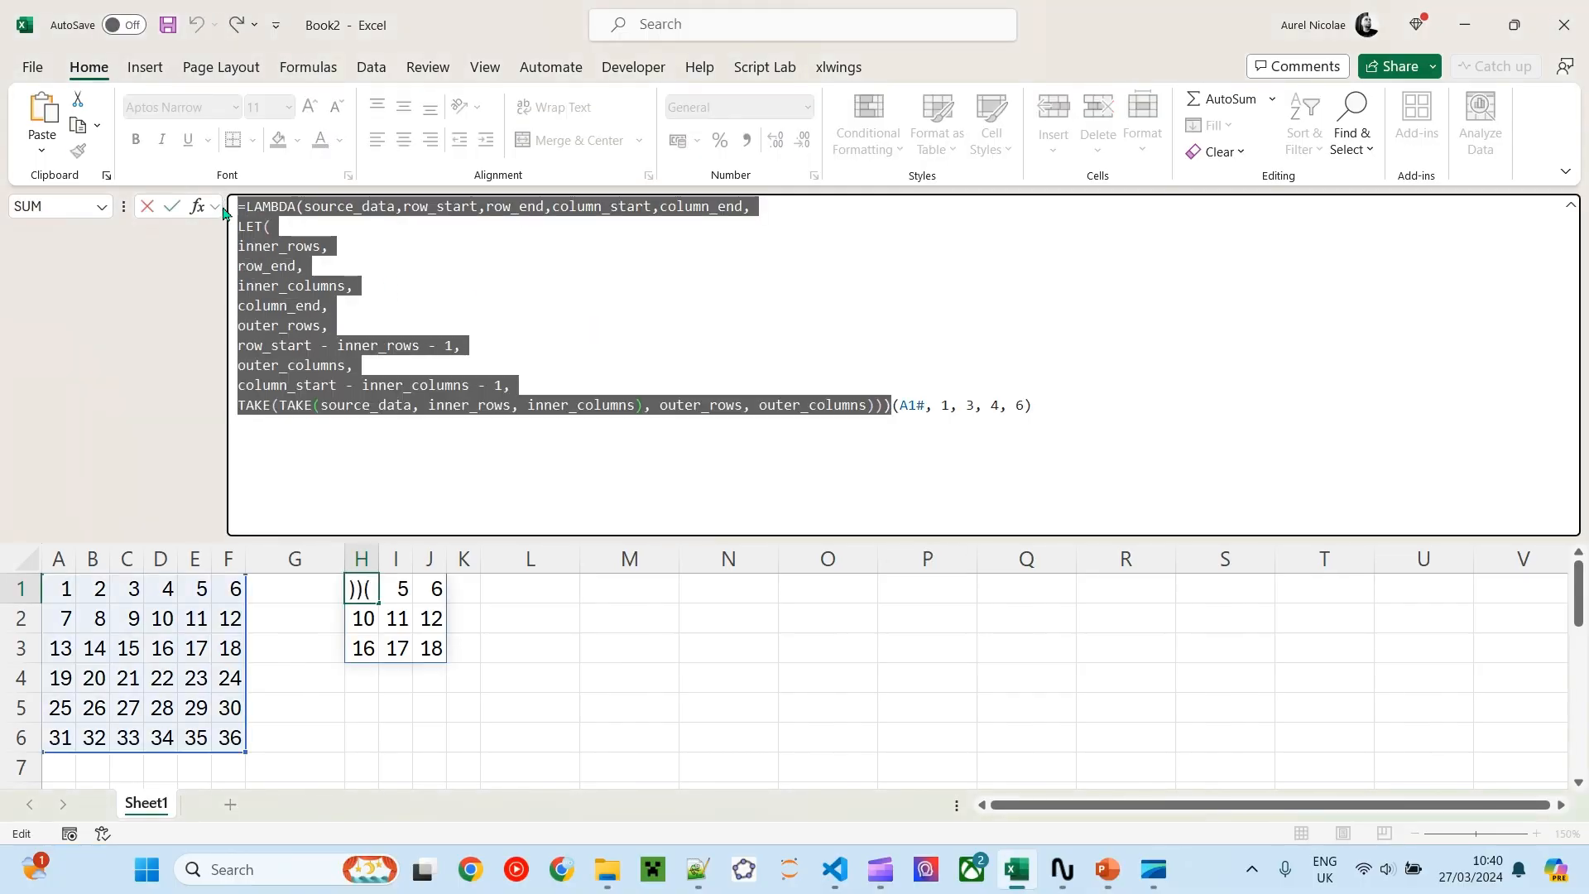
pyautogui.hotkey('ctrl', 'v')
pyautogui.scroll(3, 401, 318)
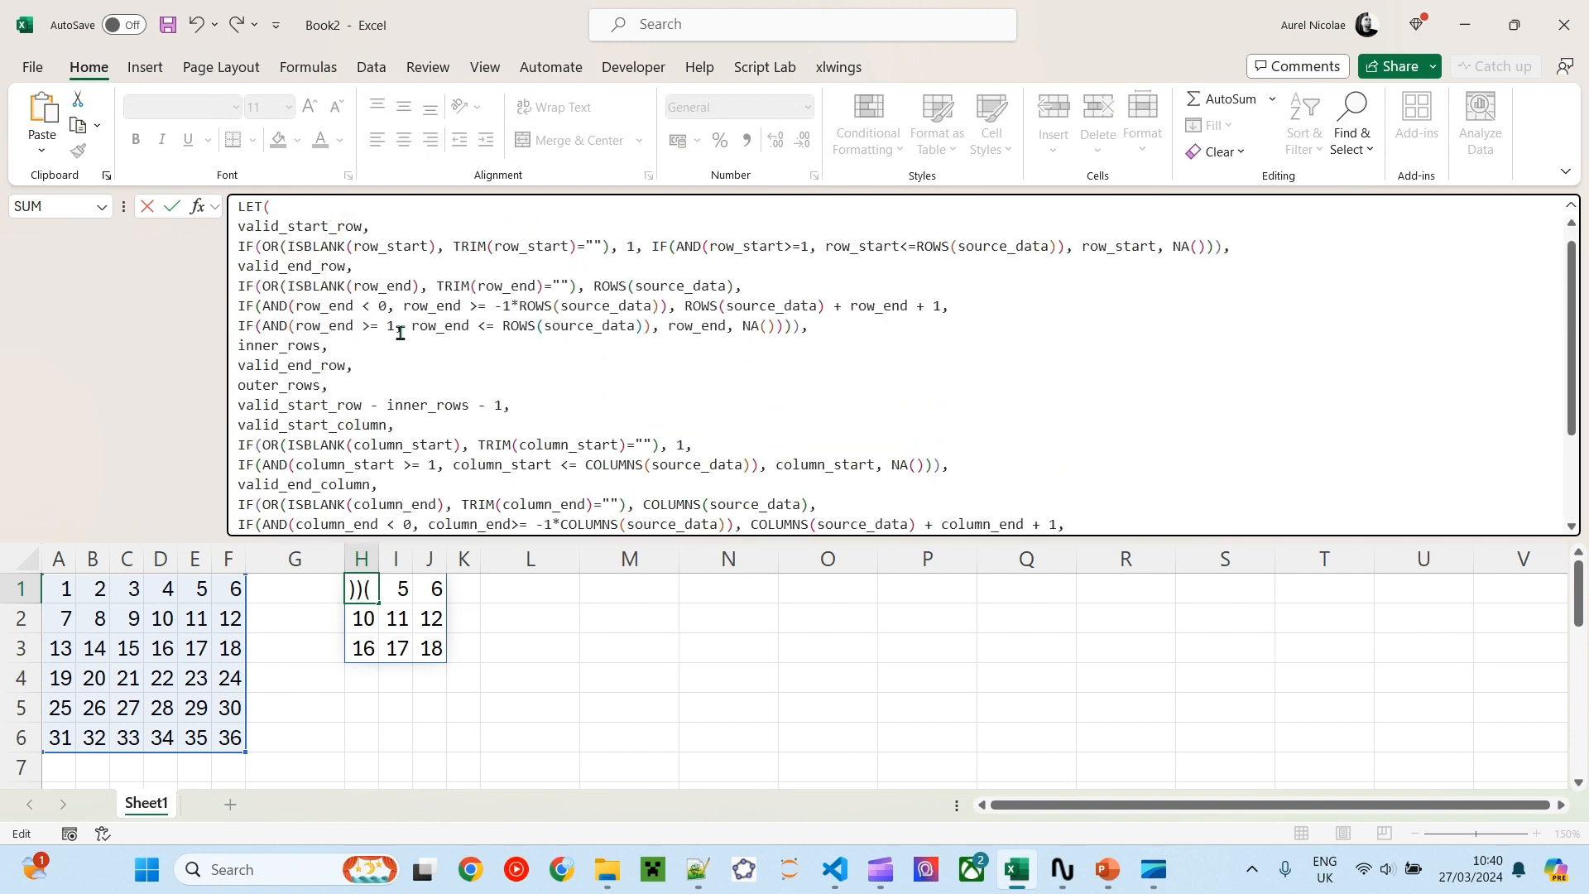
pyautogui.click(293, 222)
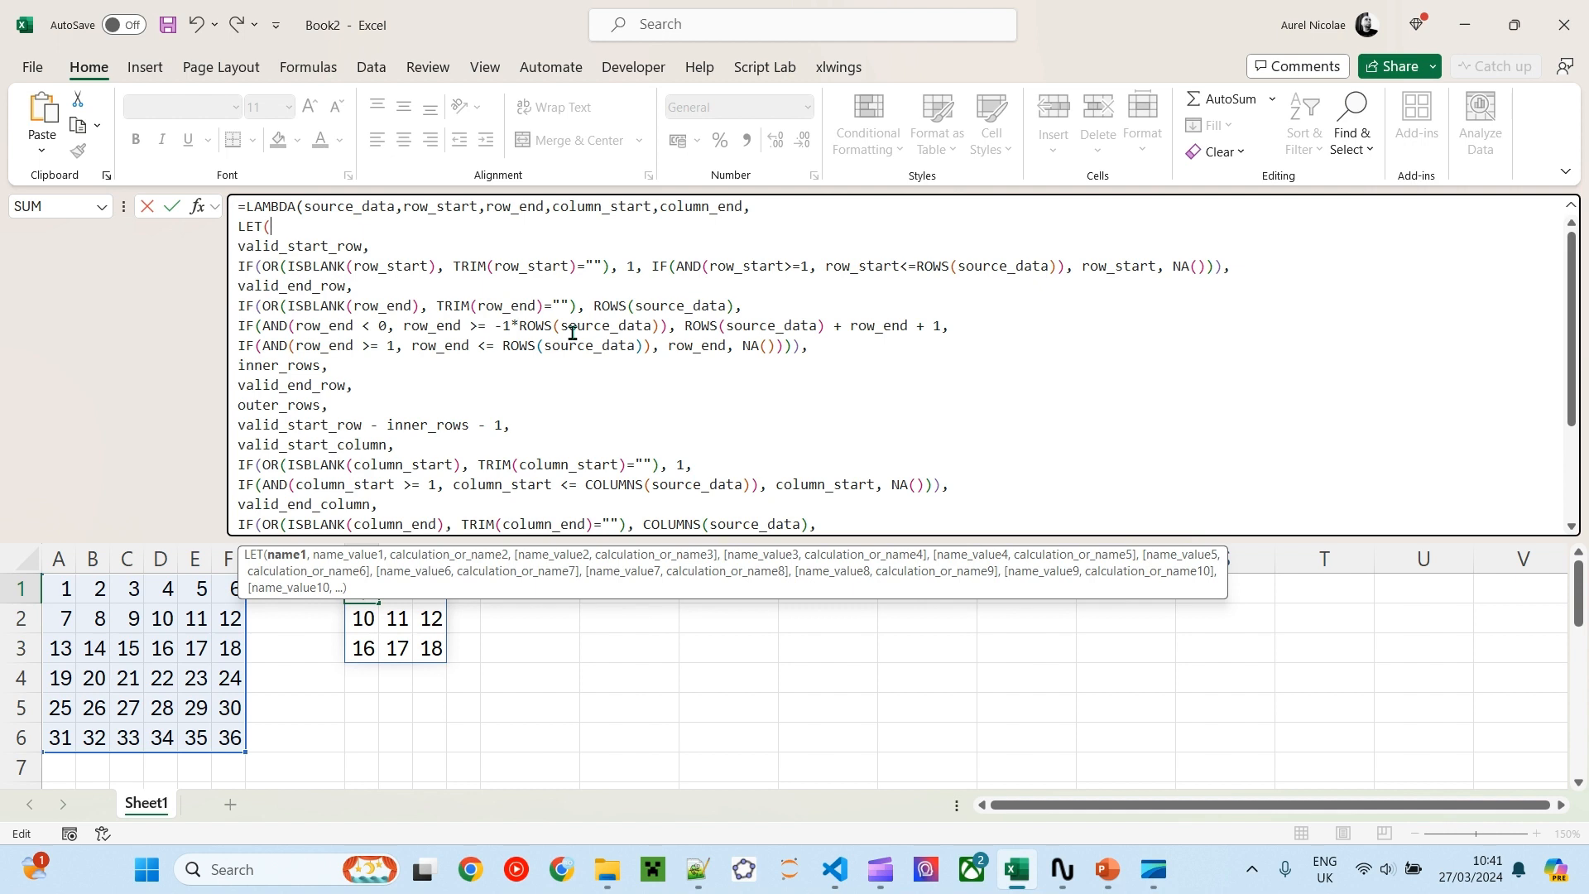
pyautogui.click(398, 259)
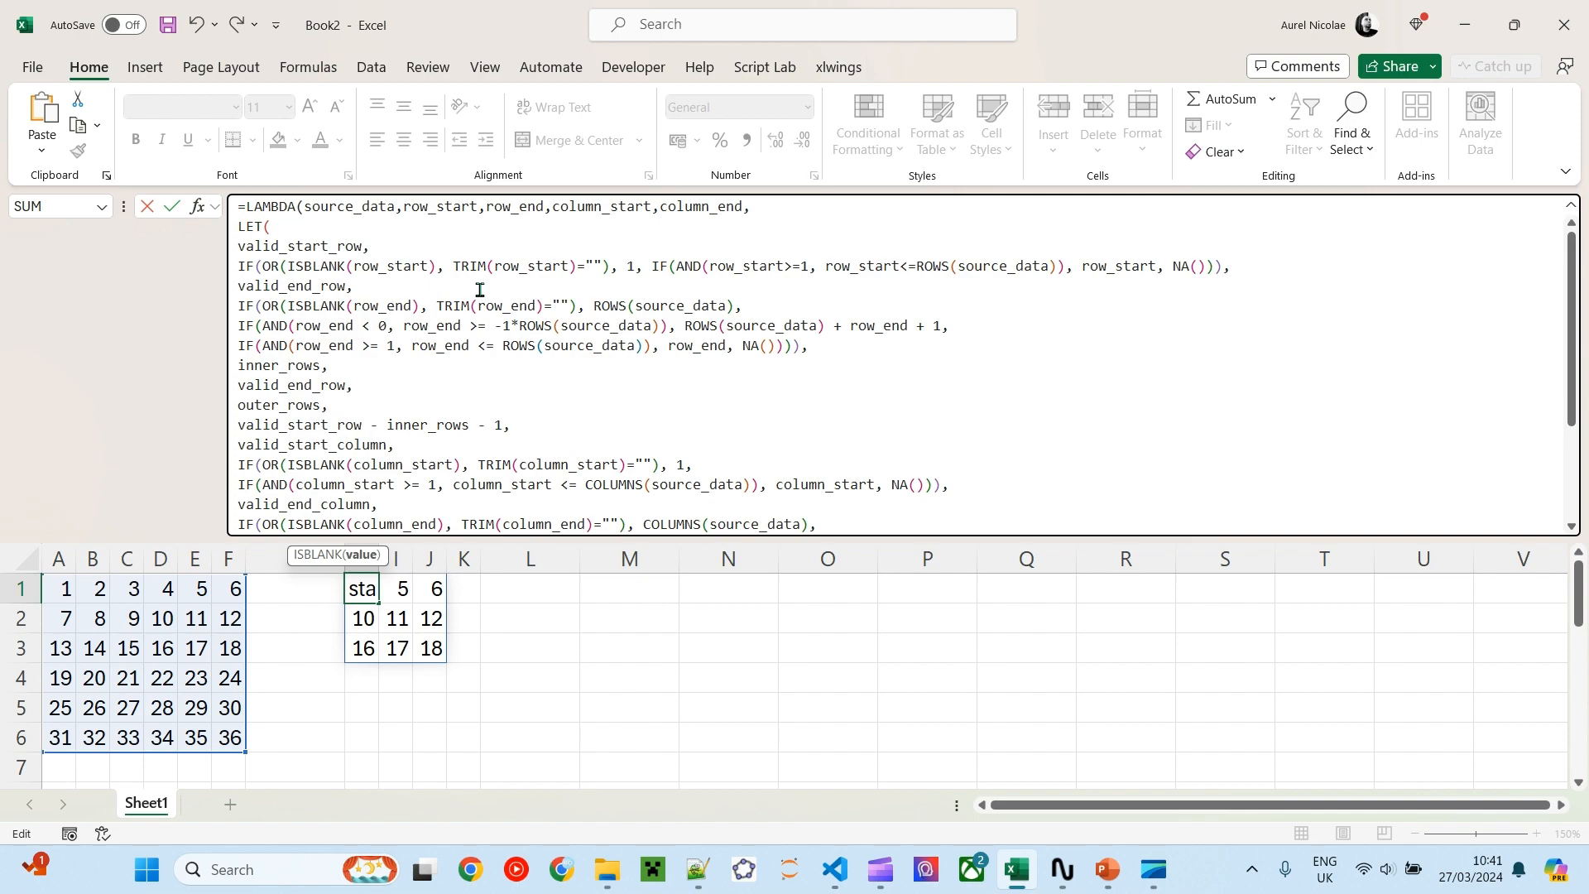
pyautogui.press('Return')
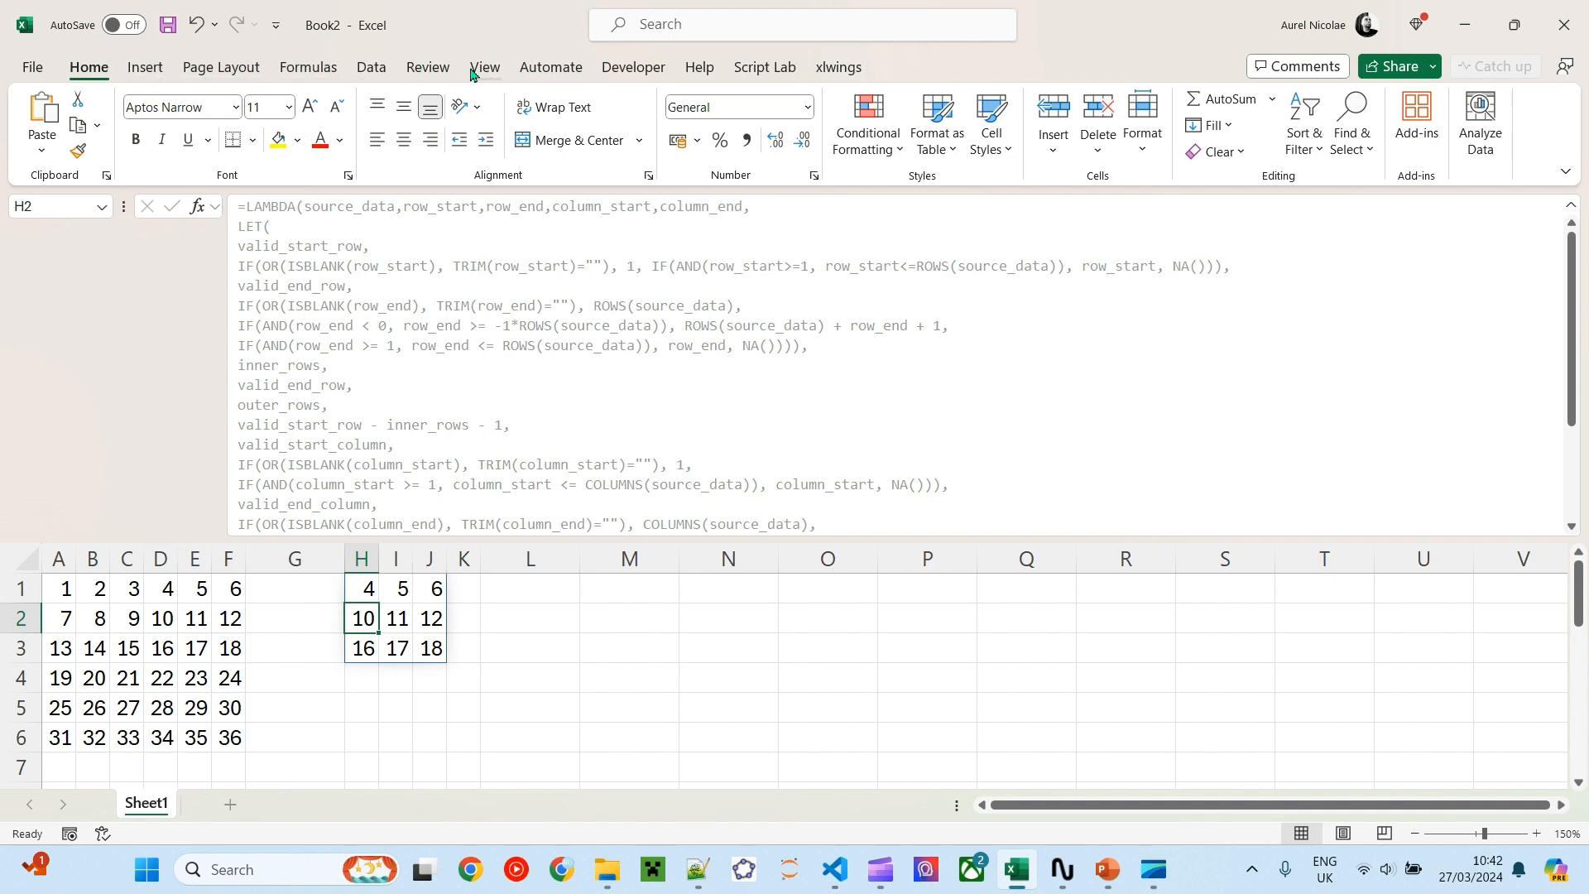
# Define a workbook-scoped name SLICE that refers to the copied LAMBDA definition with validated bounds
pyautogui.click(309, 67)
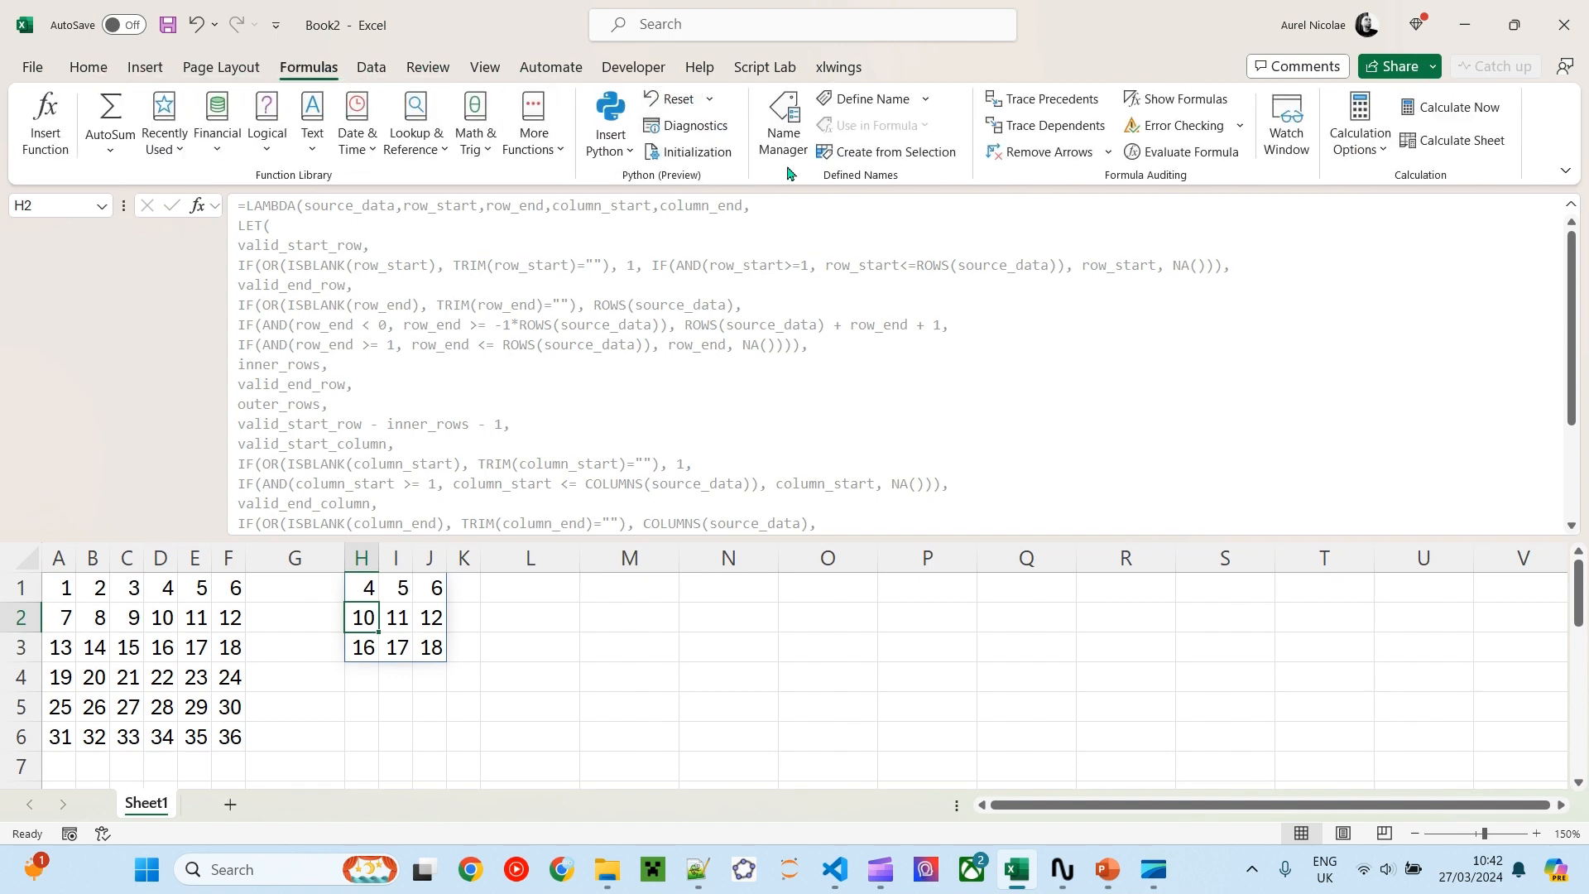
pyautogui.click(795, 110)
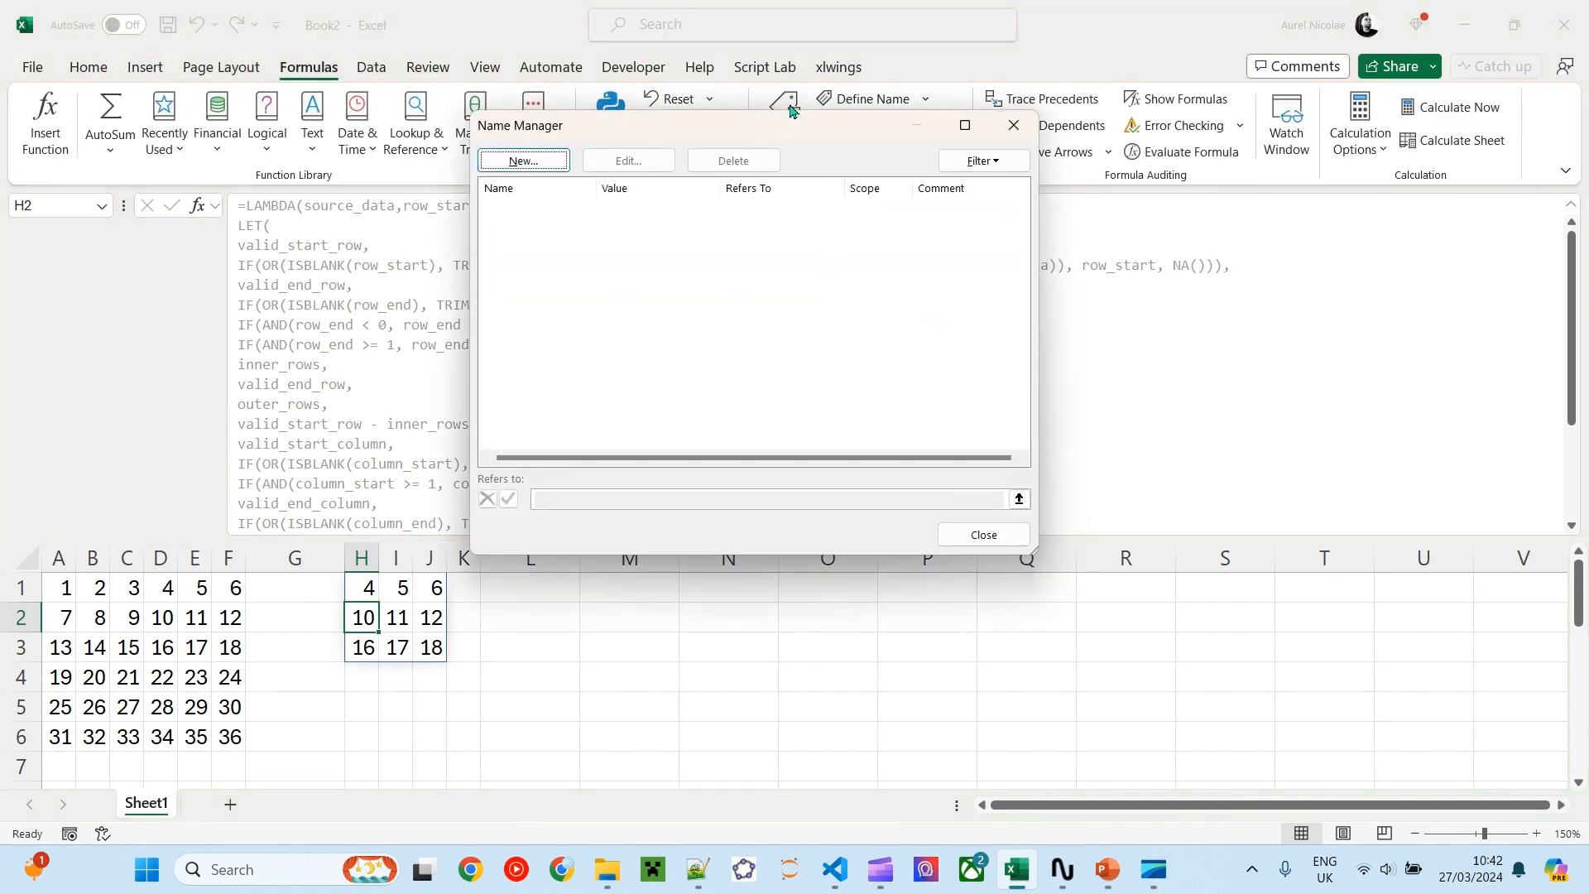
pyautogui.click(1013, 125)
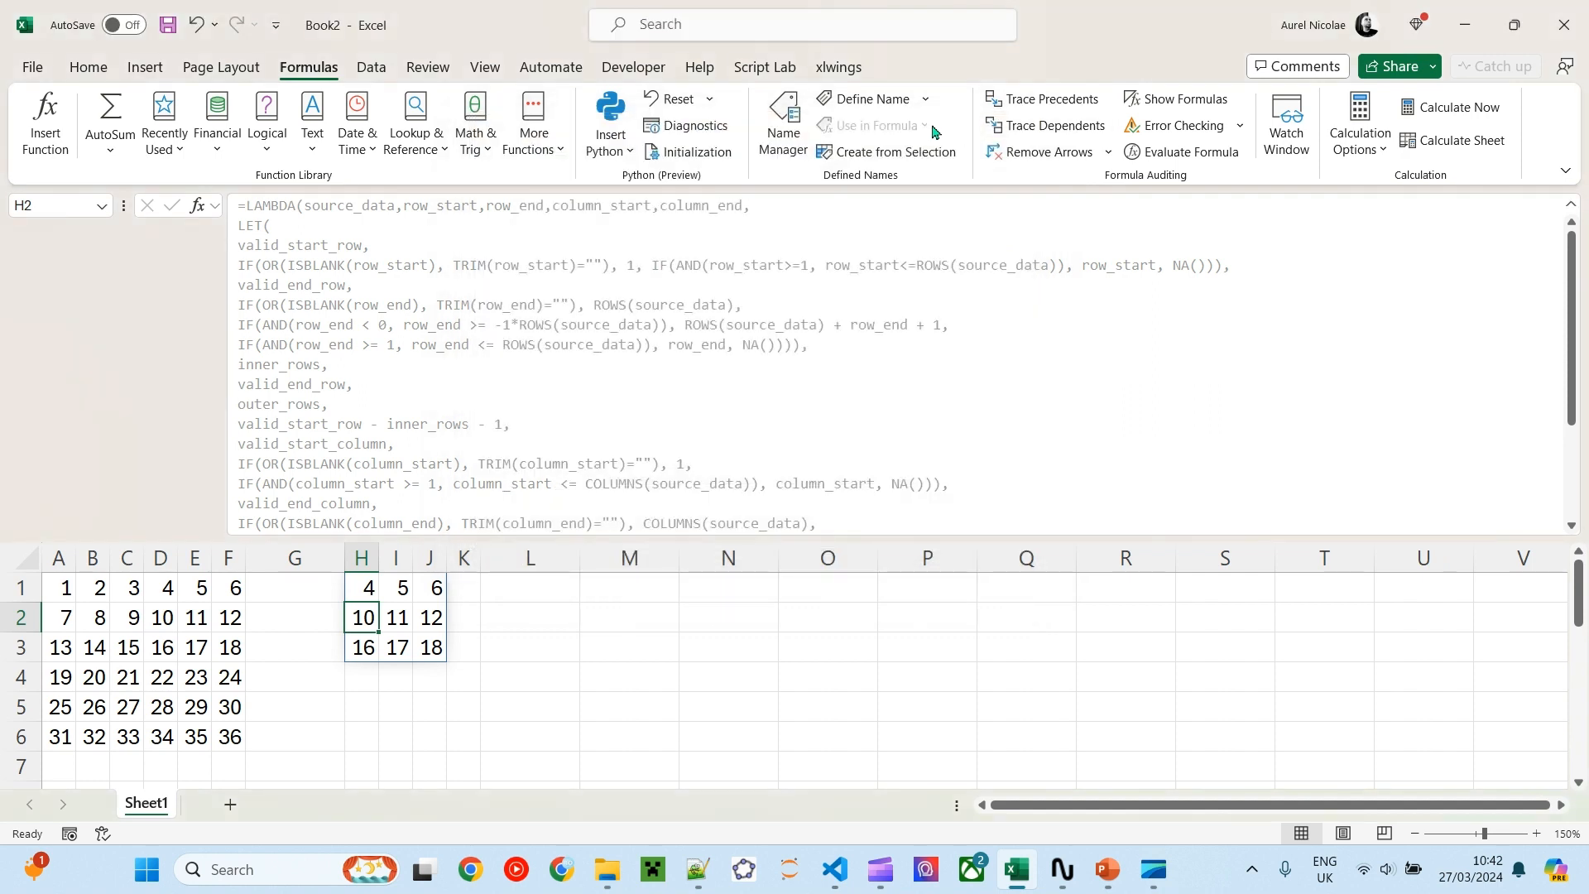
pyautogui.click(884, 102)
pyautogui.write('SLICE')
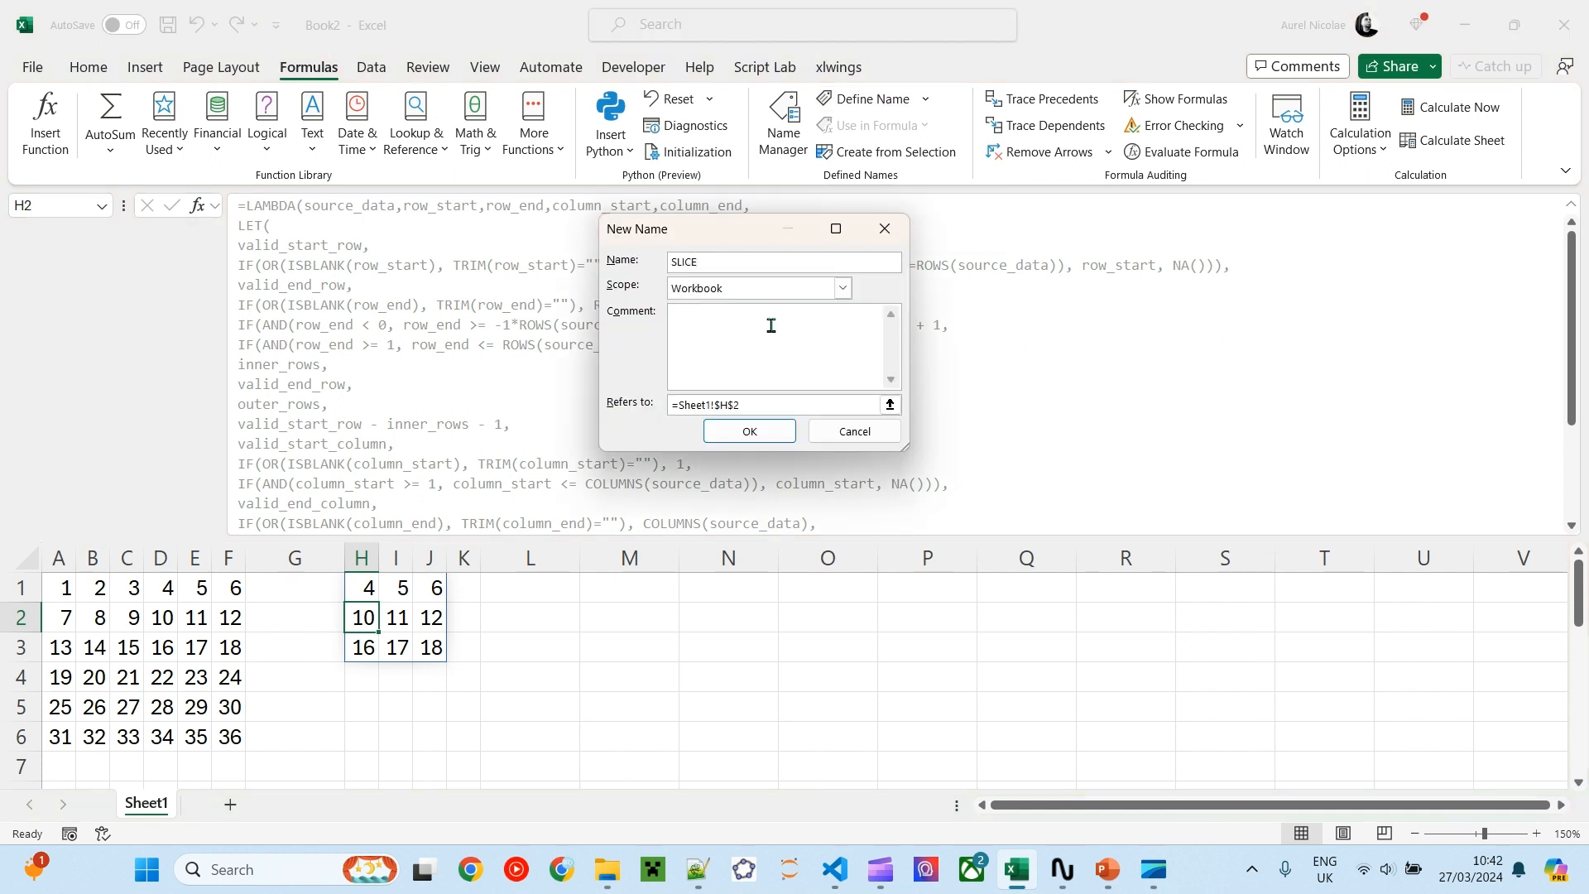
pyautogui.click(770, 407)
pyautogui.hotkey('ctrl', 'v')
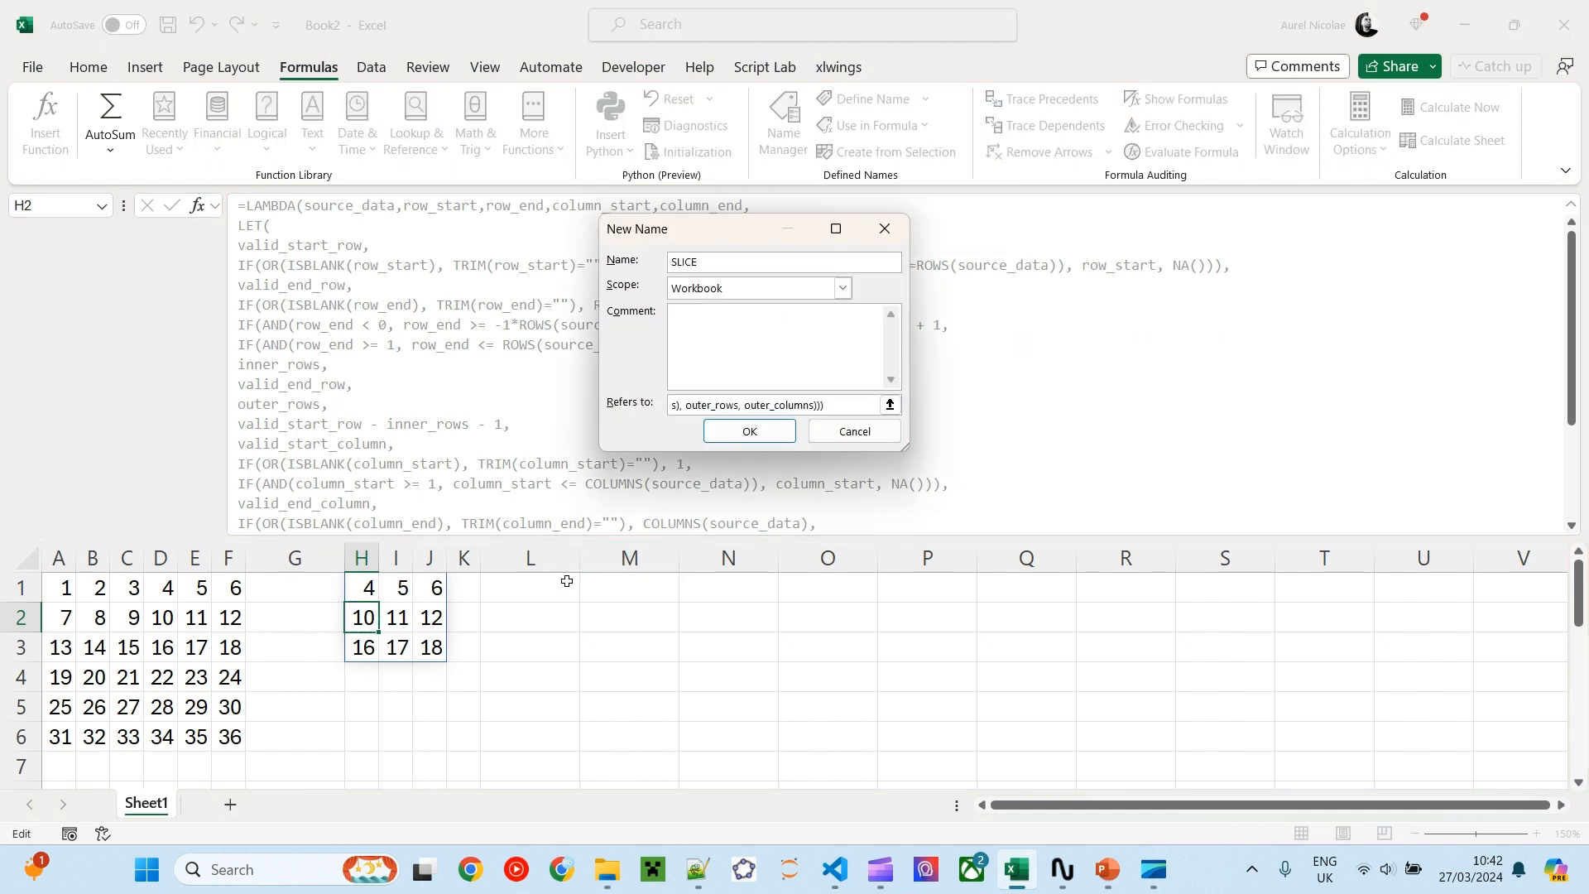
# Add the comment "Parameters: source data range, row start, row_end, column start, column end." to the SLICE name and save it
pyautogui.click(725, 330)
pyautogui.write('Parameters: source data range')
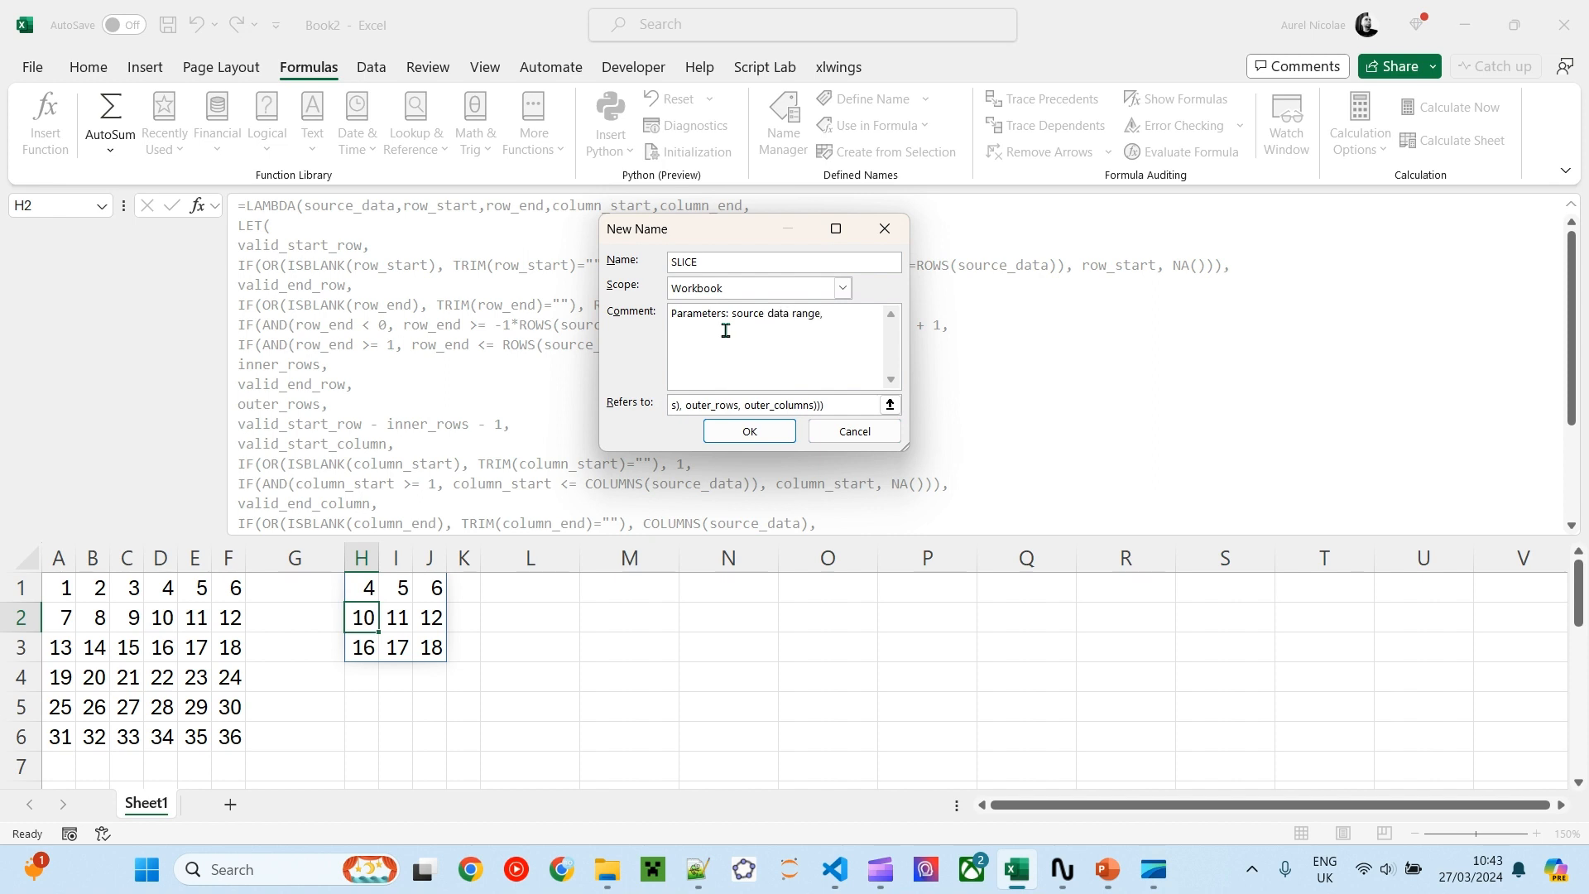
pyautogui.write(', row start, row_end, column start, column end.')
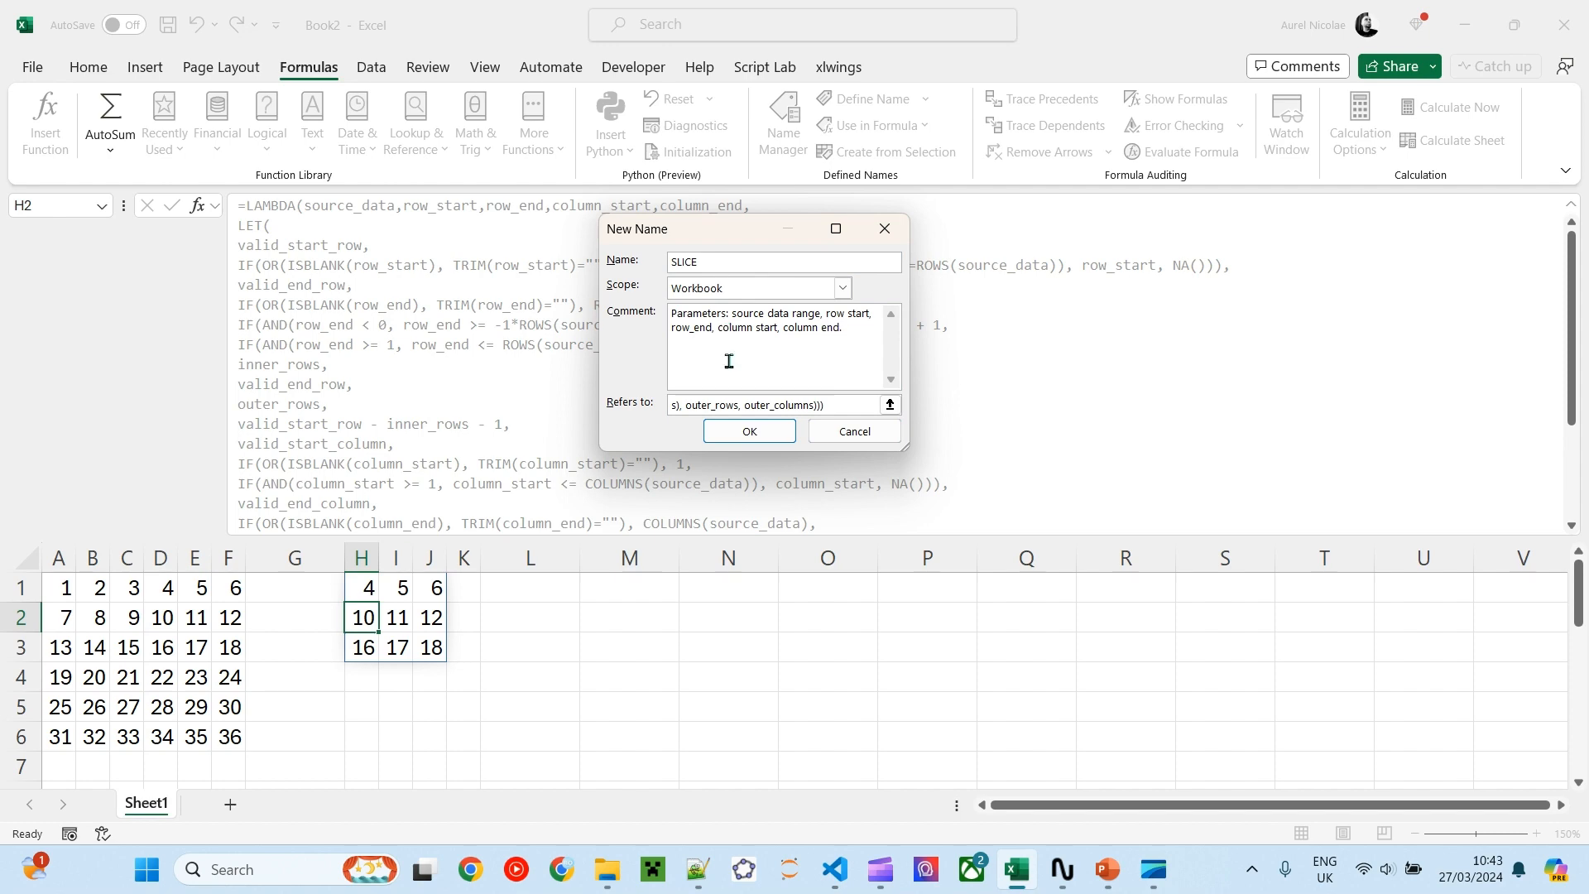
pyautogui.click(740, 430)
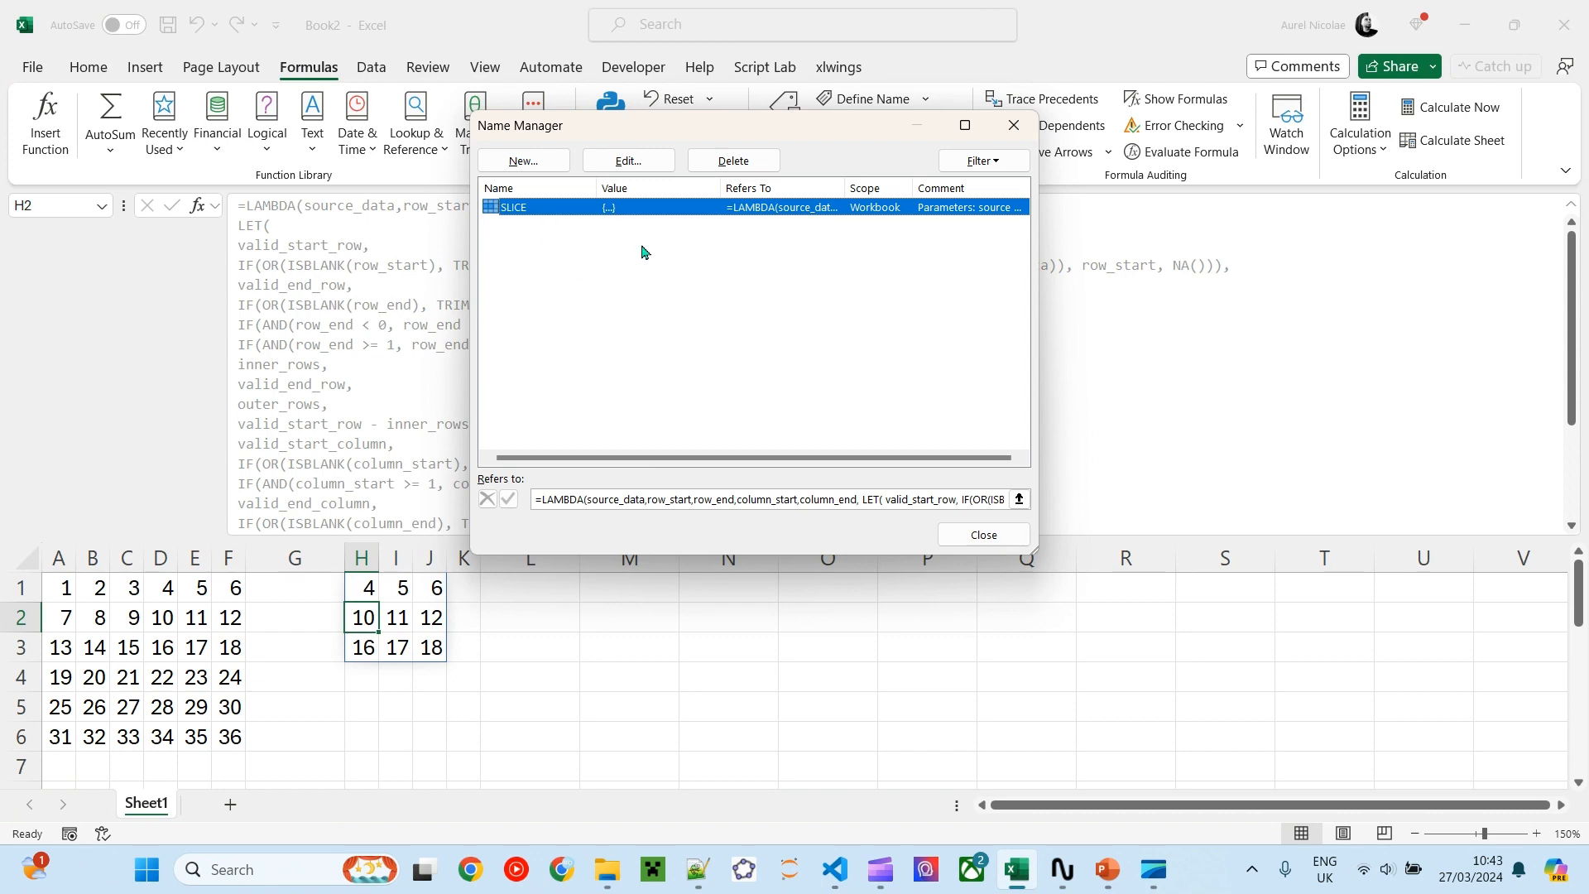
pyautogui.click(983, 535)
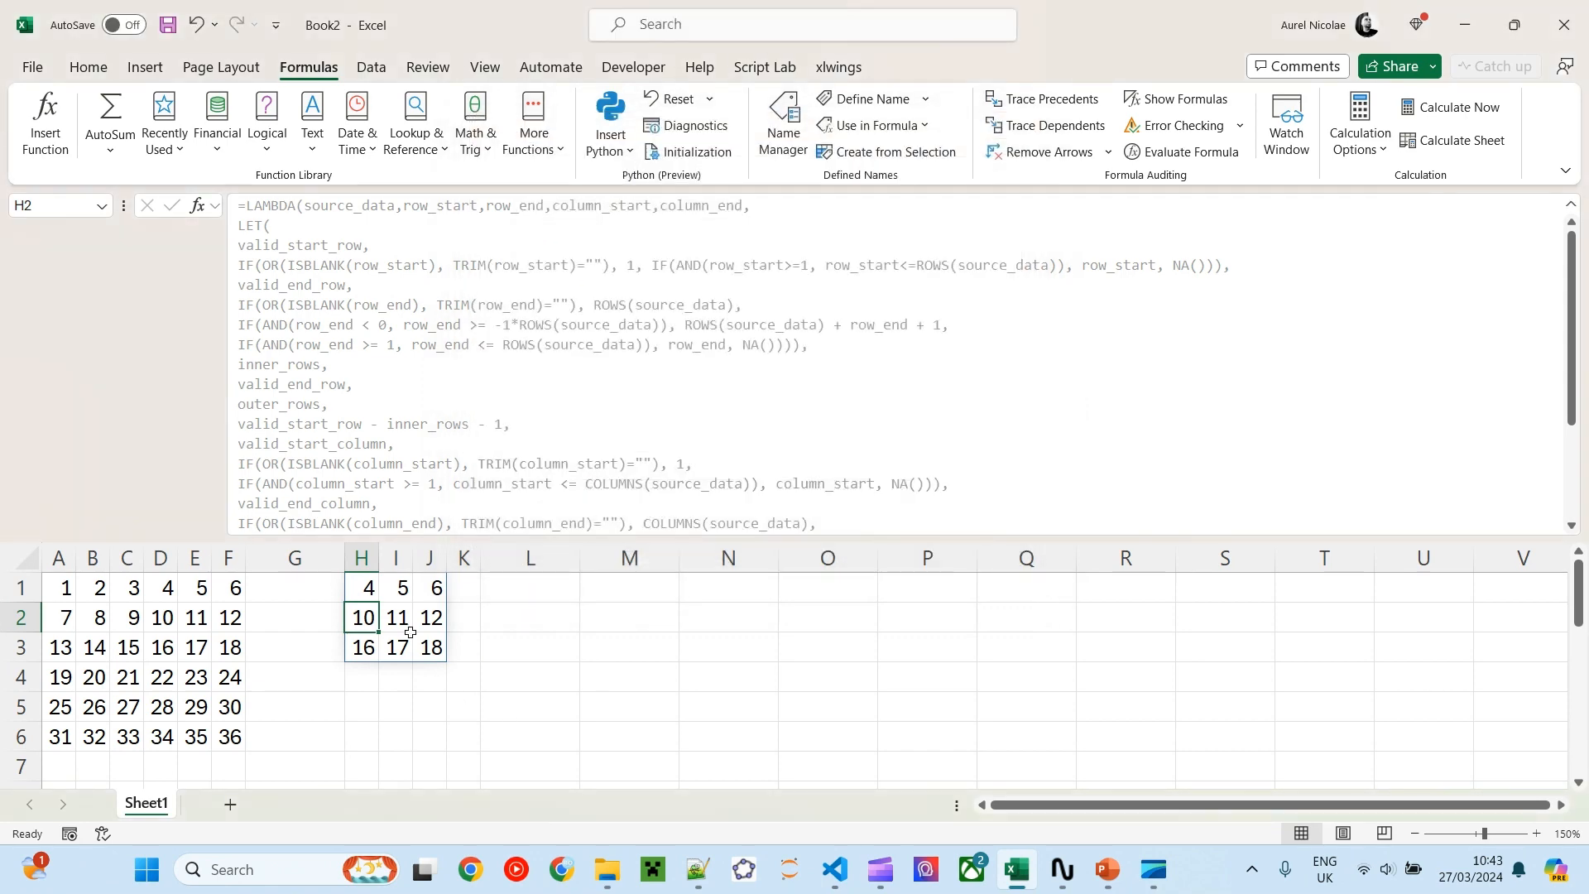
# Replace H1's whole LAMBDA formula with the beginning of a call, =slice, and collapse the formula bar to one line
pyautogui.click(365, 591)
pyautogui.scroll(-5, 755, 414)
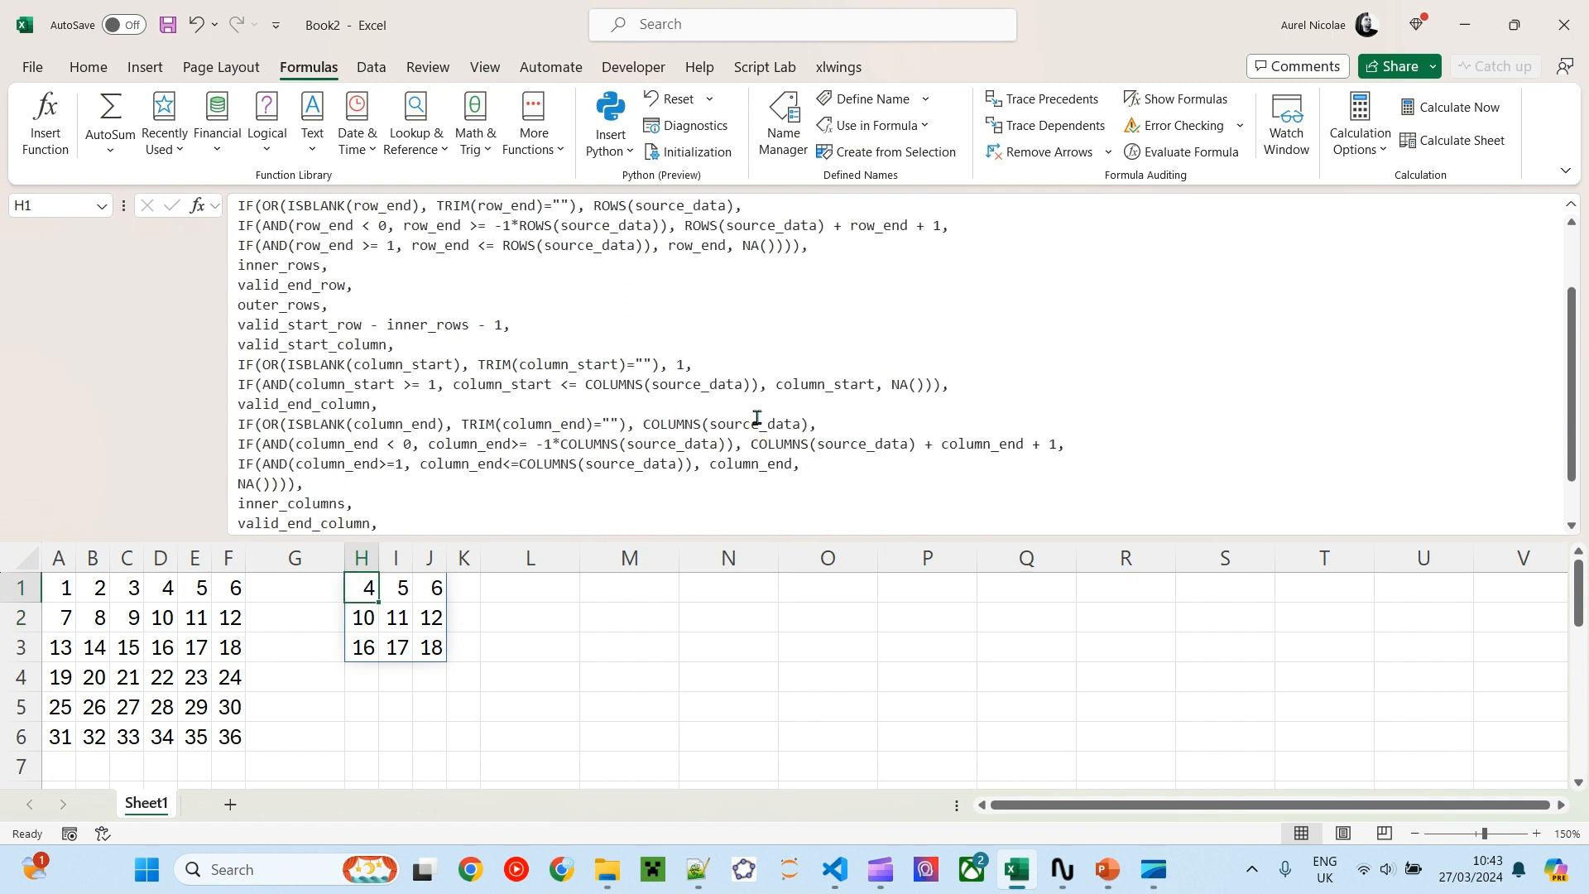
pyautogui.scroll(-3, 371, 525)
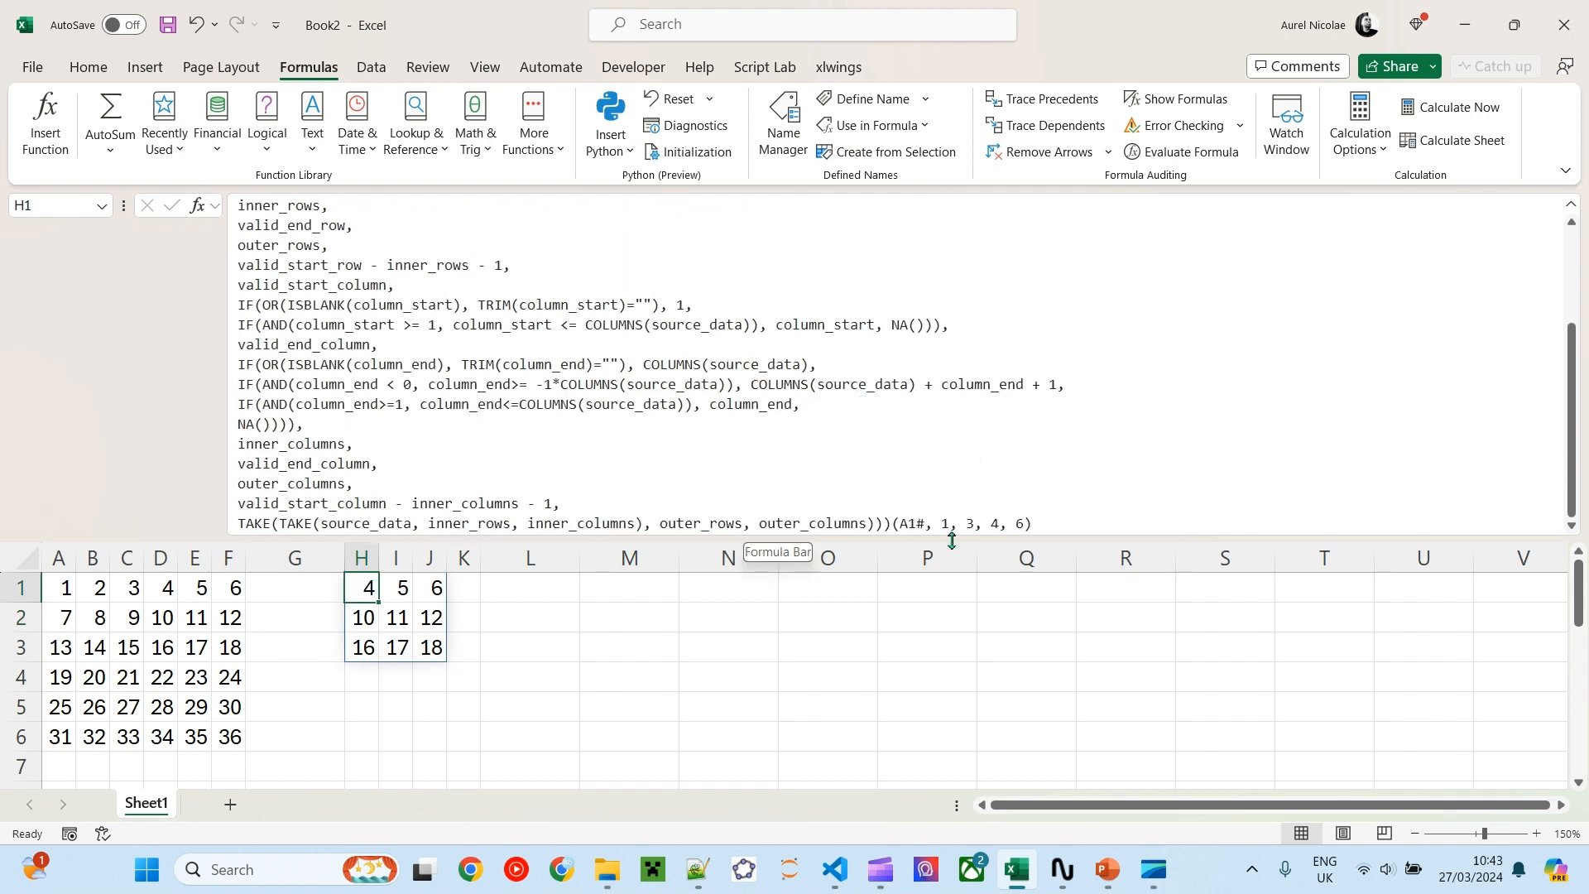
pyautogui.click(893, 523)
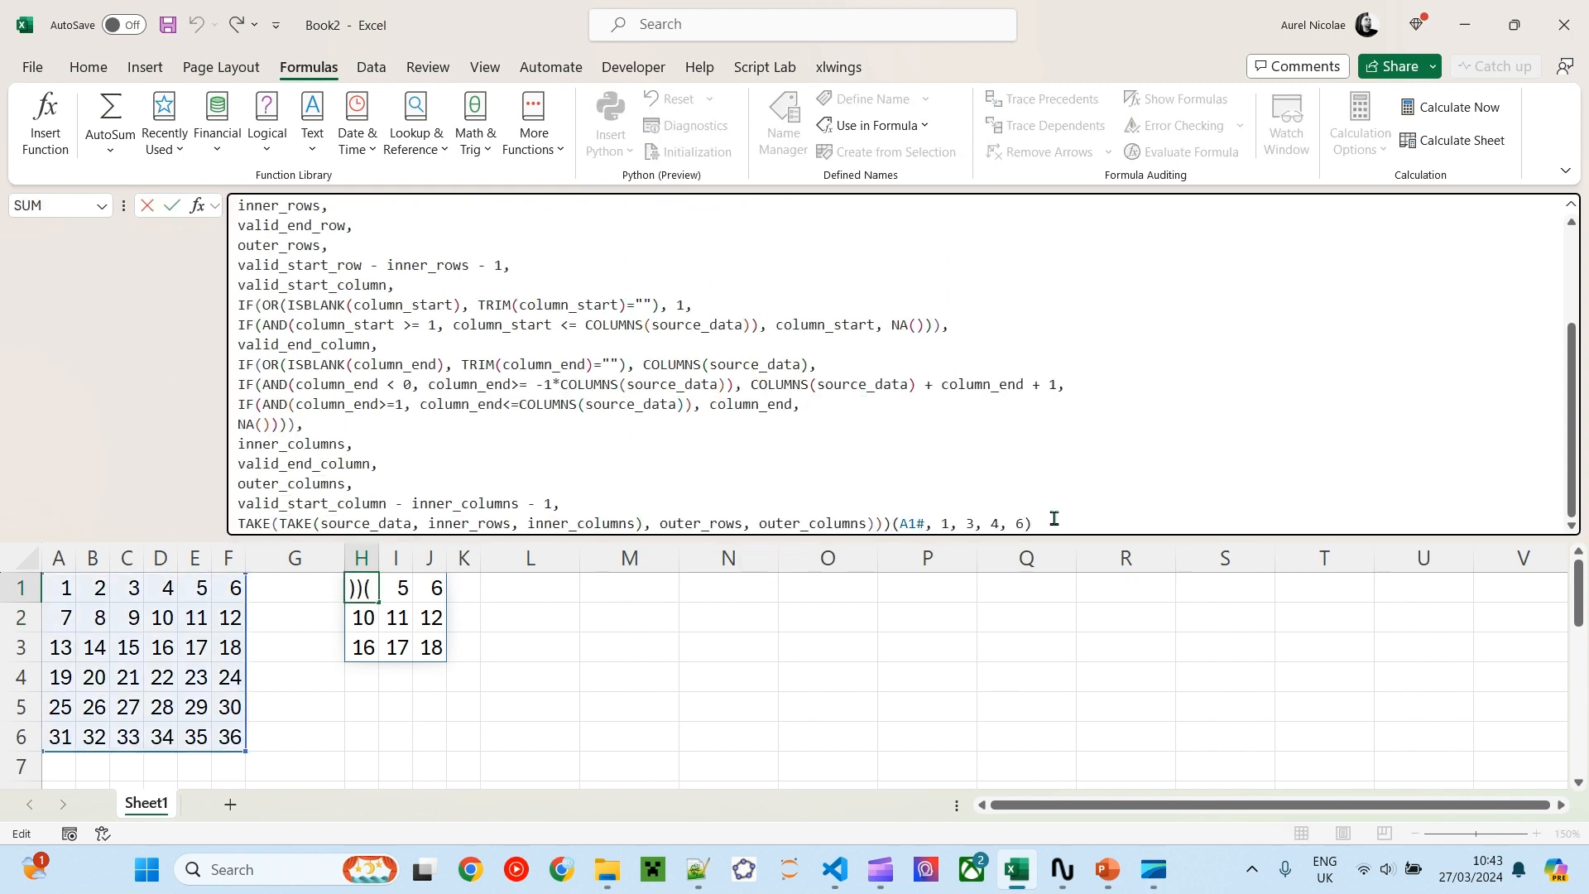
pyautogui.hotkey('ctrl', 'a')
pyautogui.write('=')
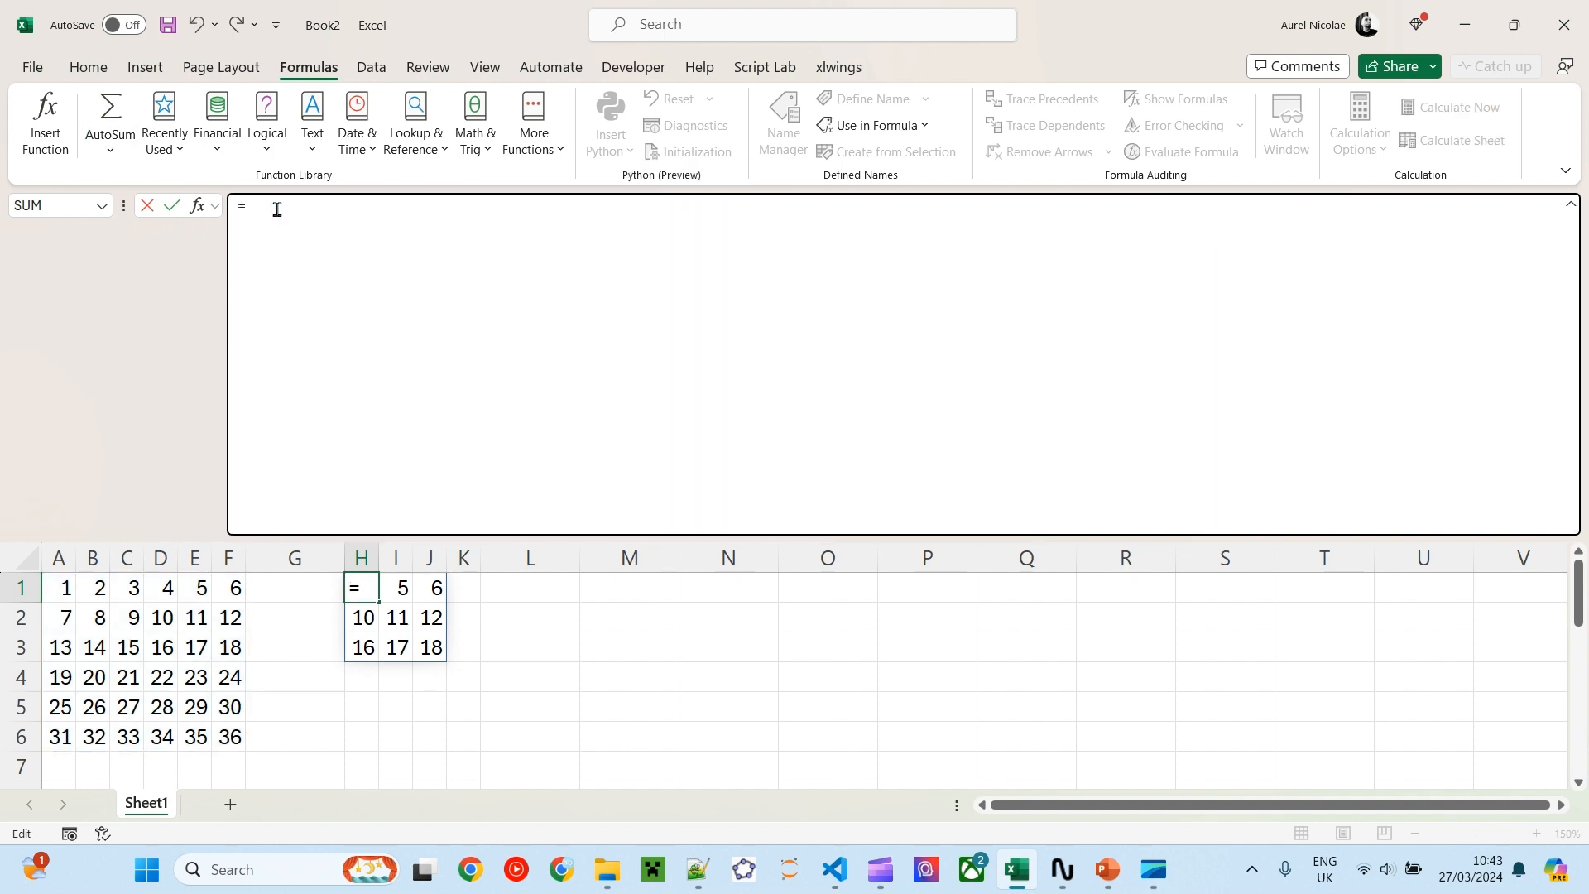
pyautogui.write('slice')
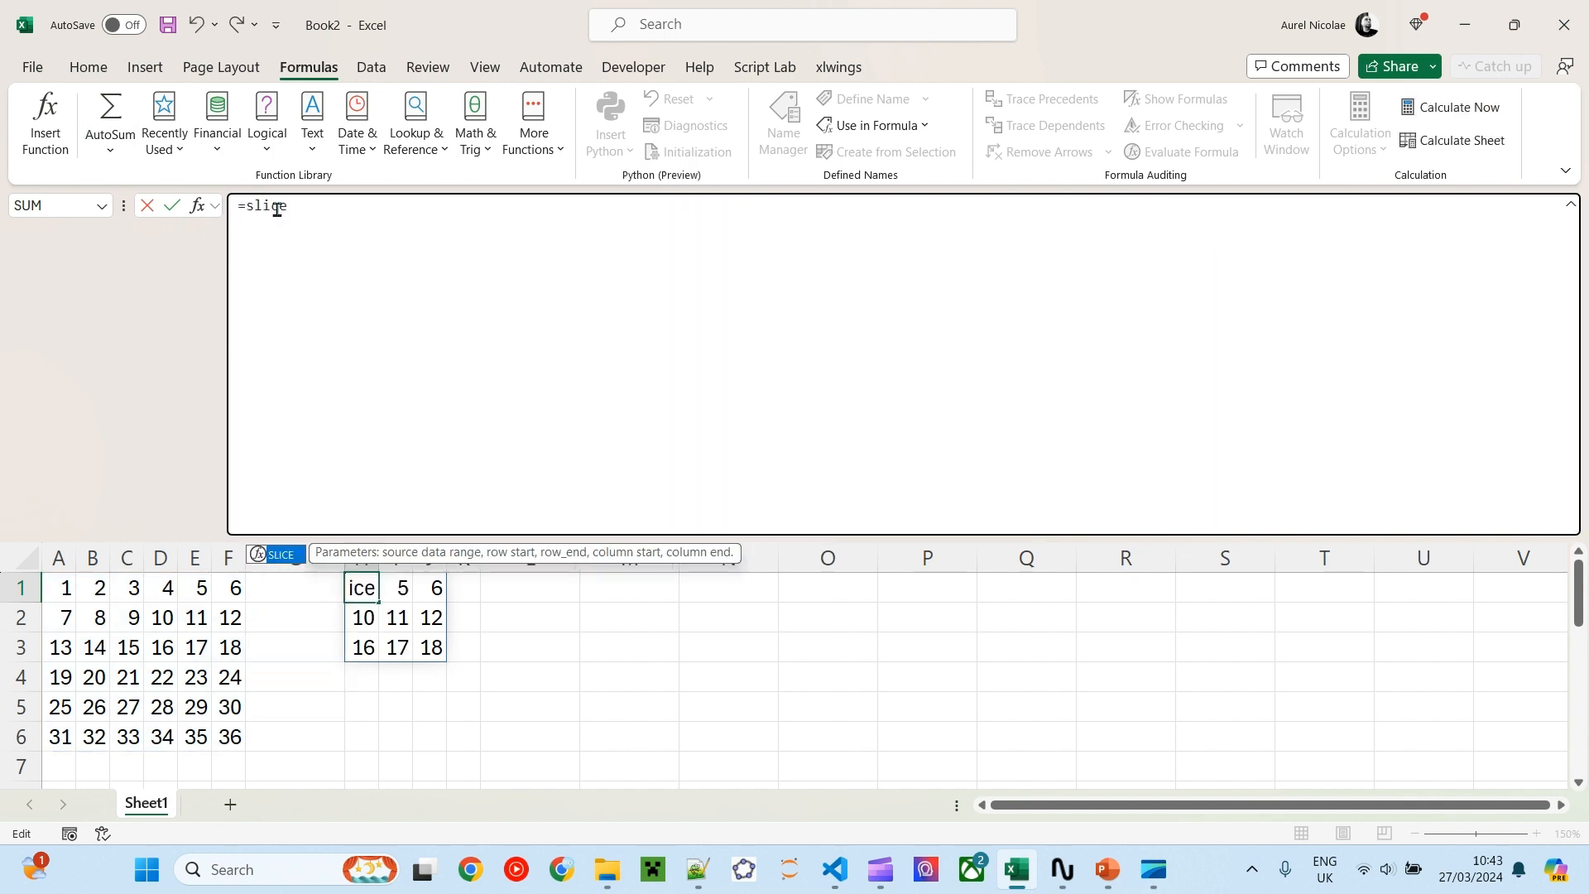
pyautogui.click(1570, 207)
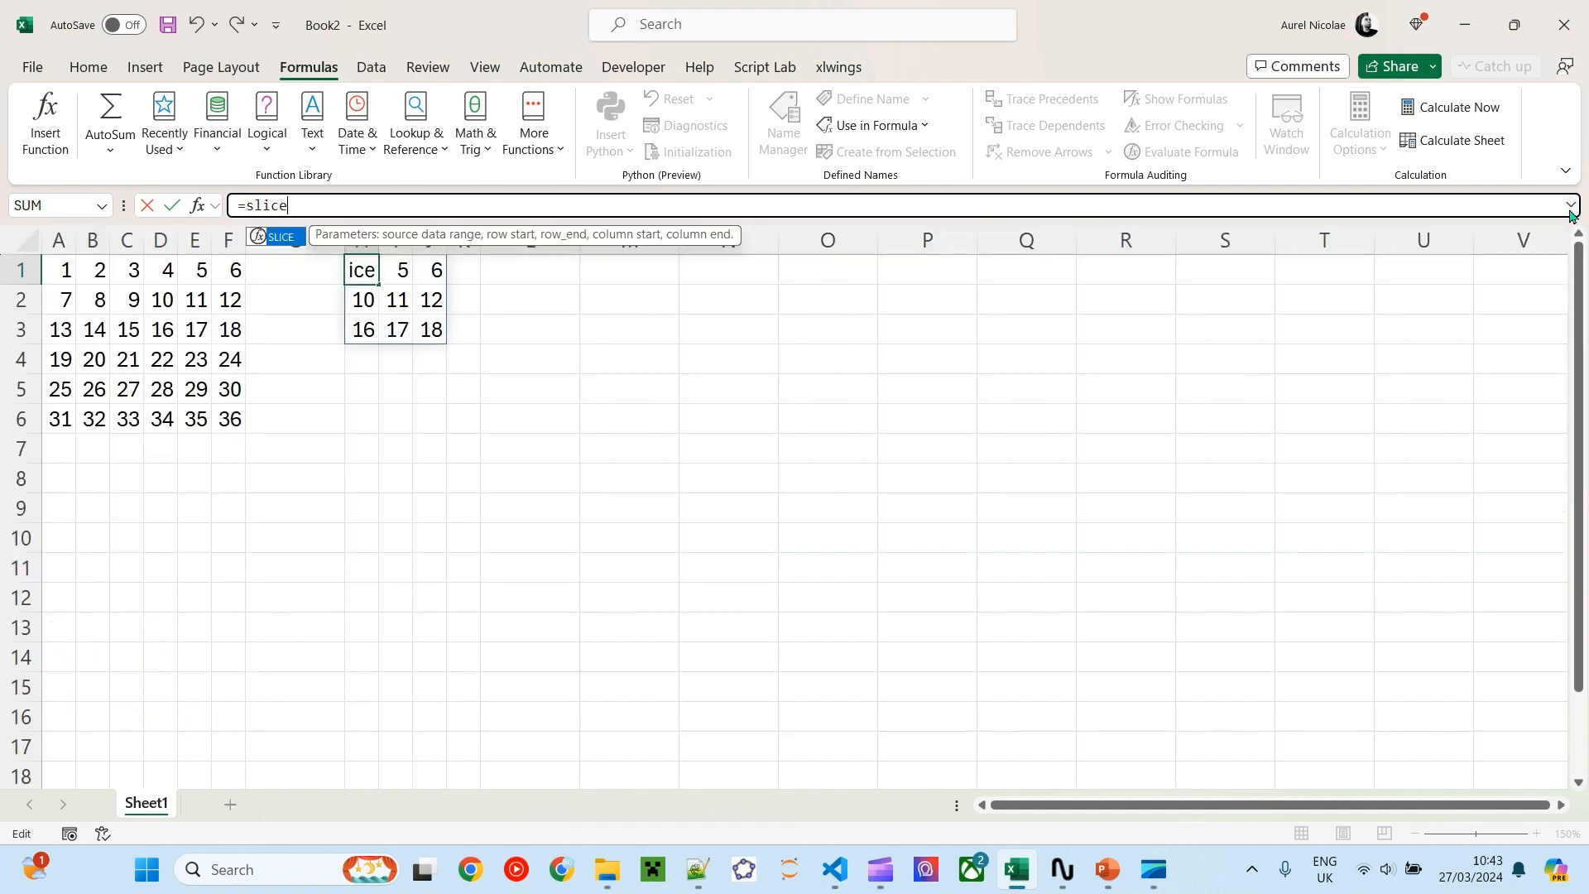
# Complete H1's formula as =SLICE(A1#, 1, 3, 4, 6) and commit it
pyautogui.click(313, 209)
pyautogui.press('BackSpace')
pyautogui.write('e')
pyautogui.write('(')
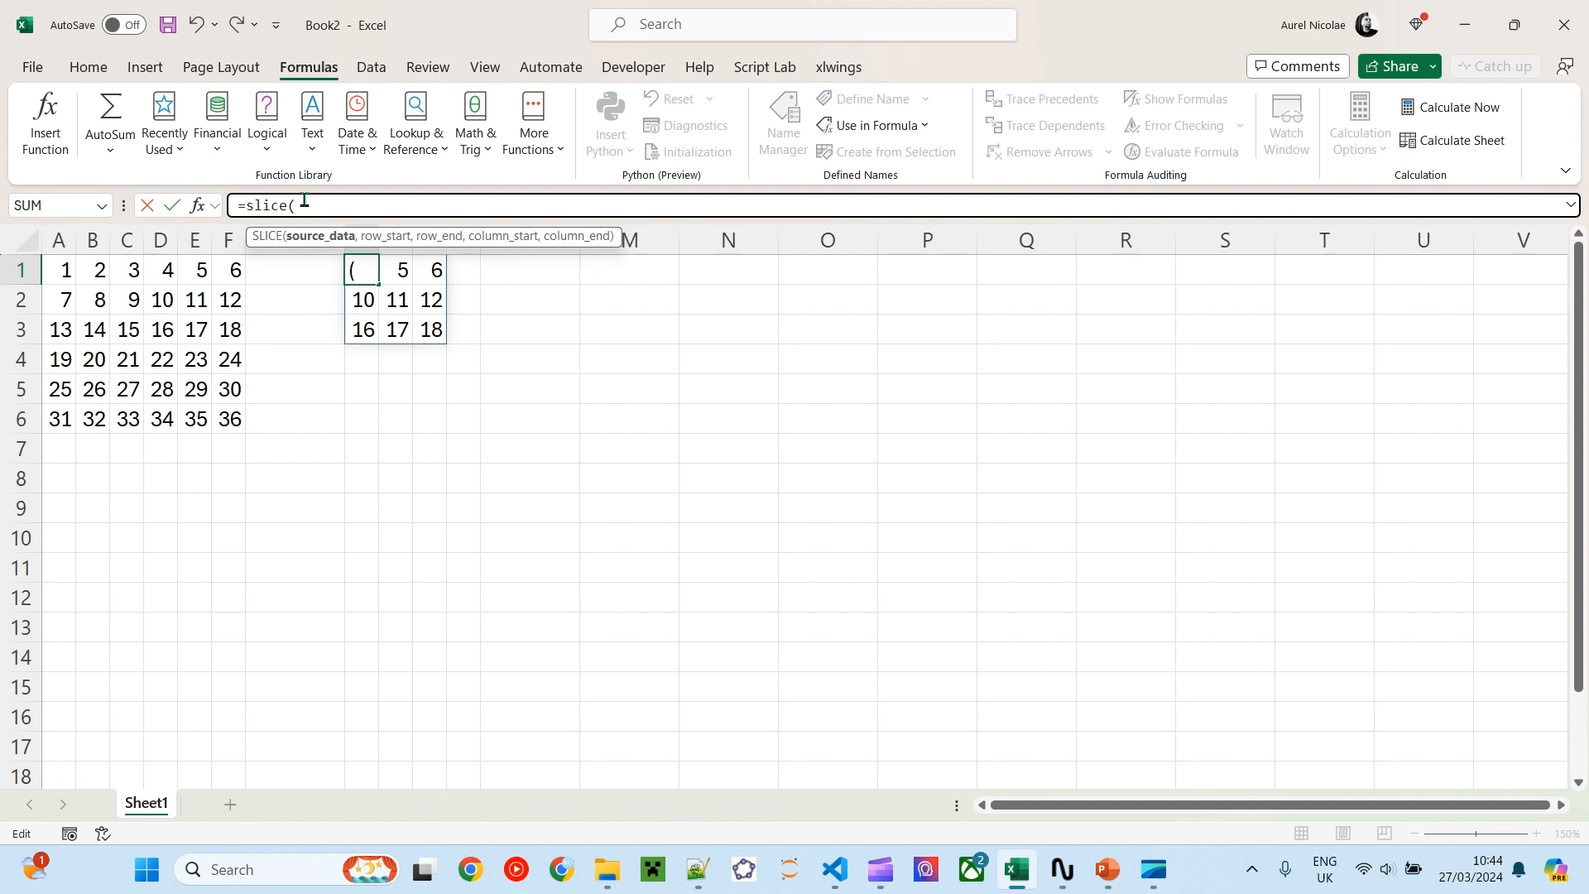
pyautogui.write('a1#')
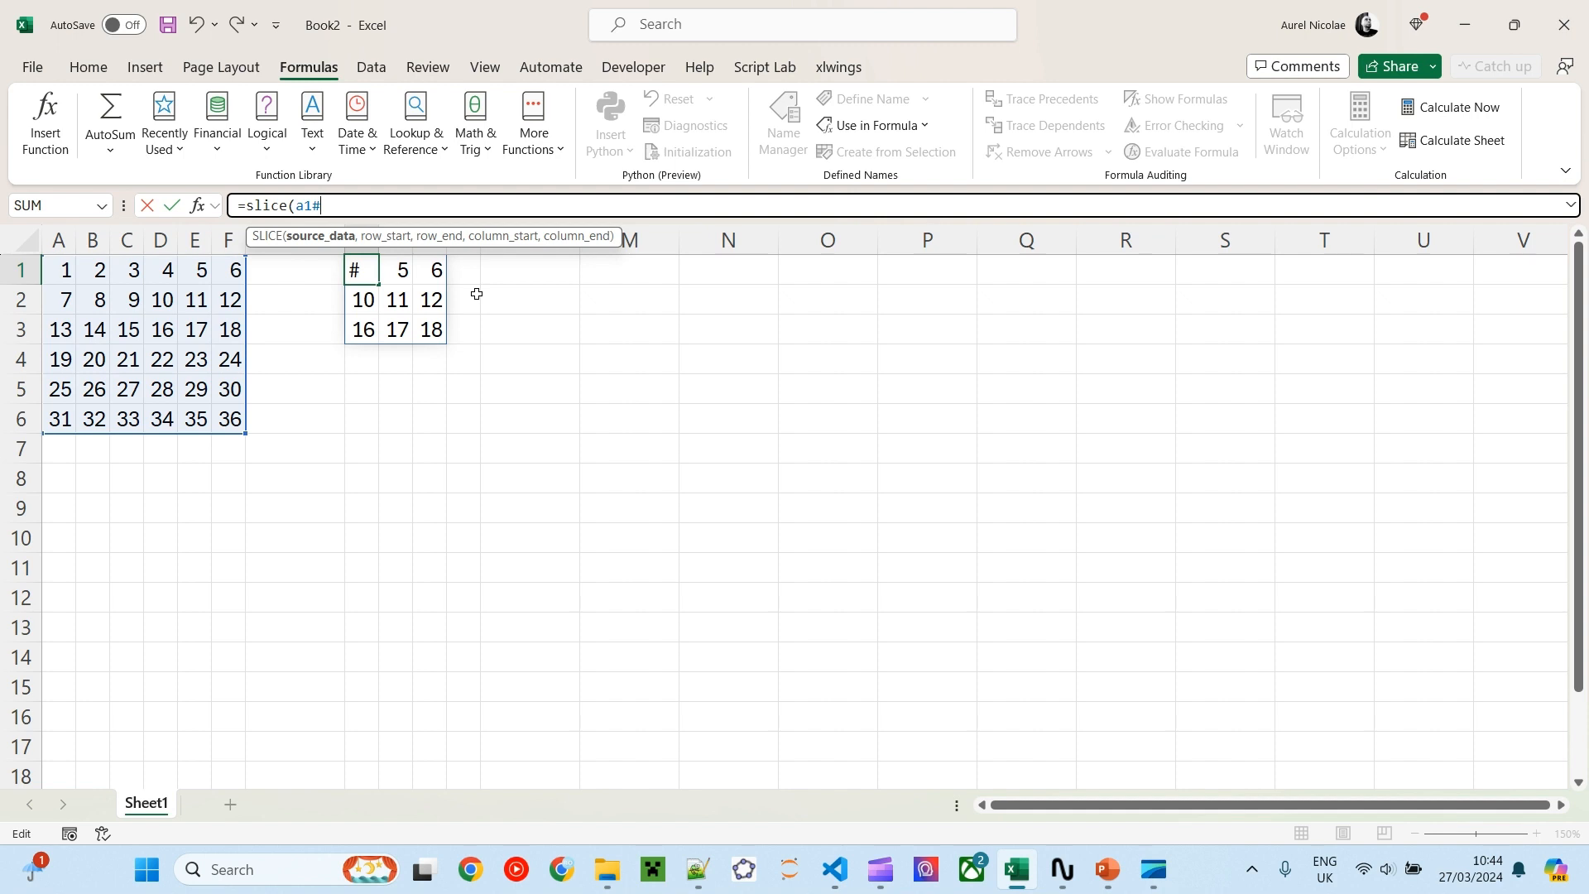
pyautogui.write(',')
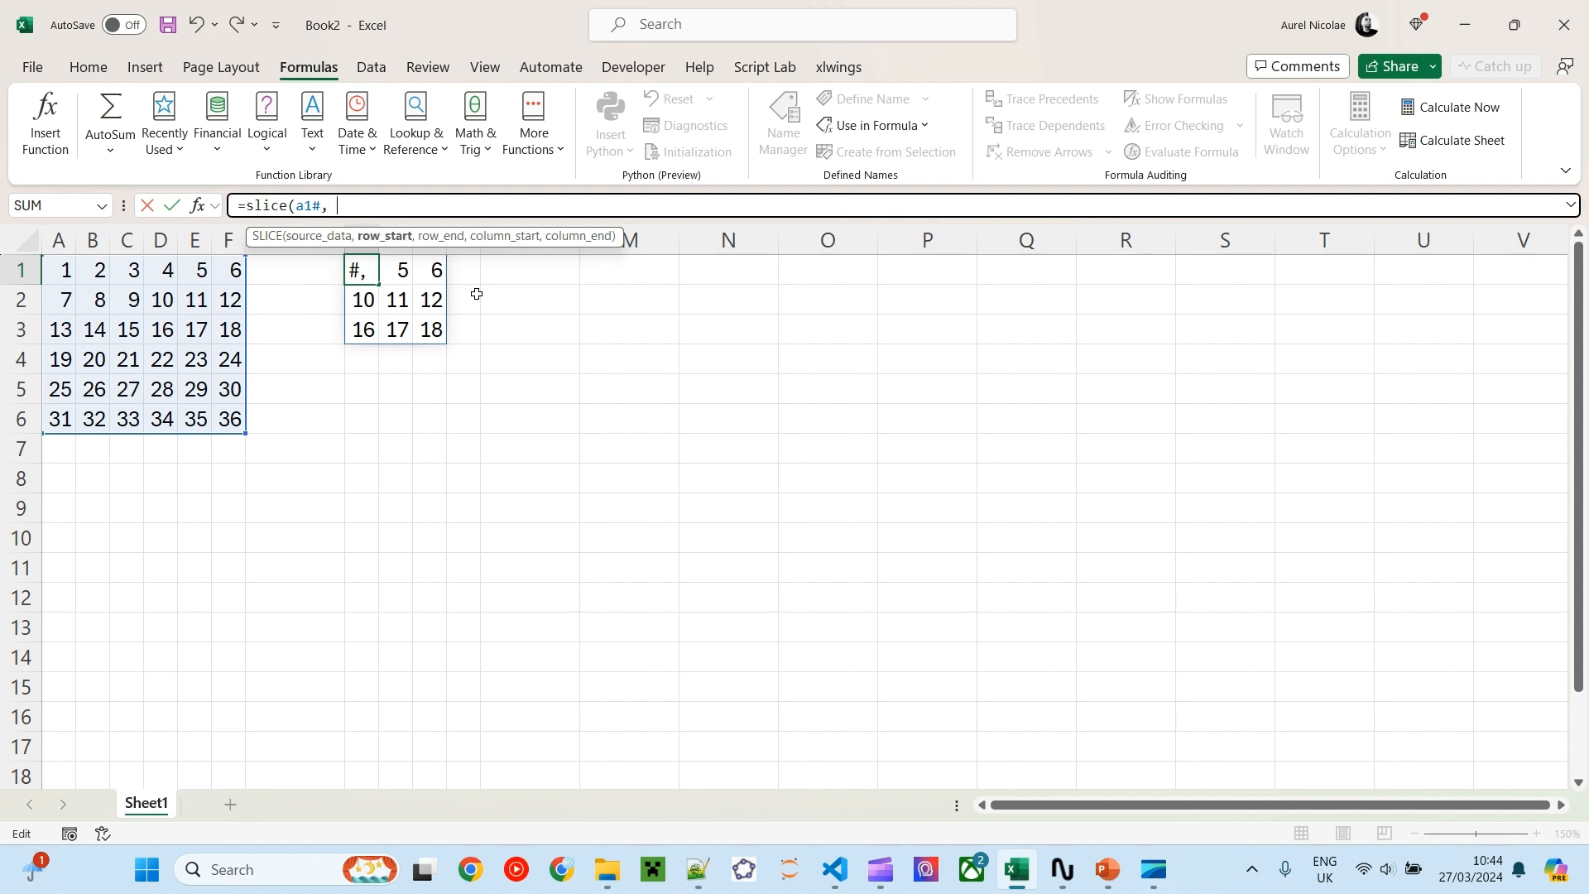
pyautogui.write(' 1, 3,')
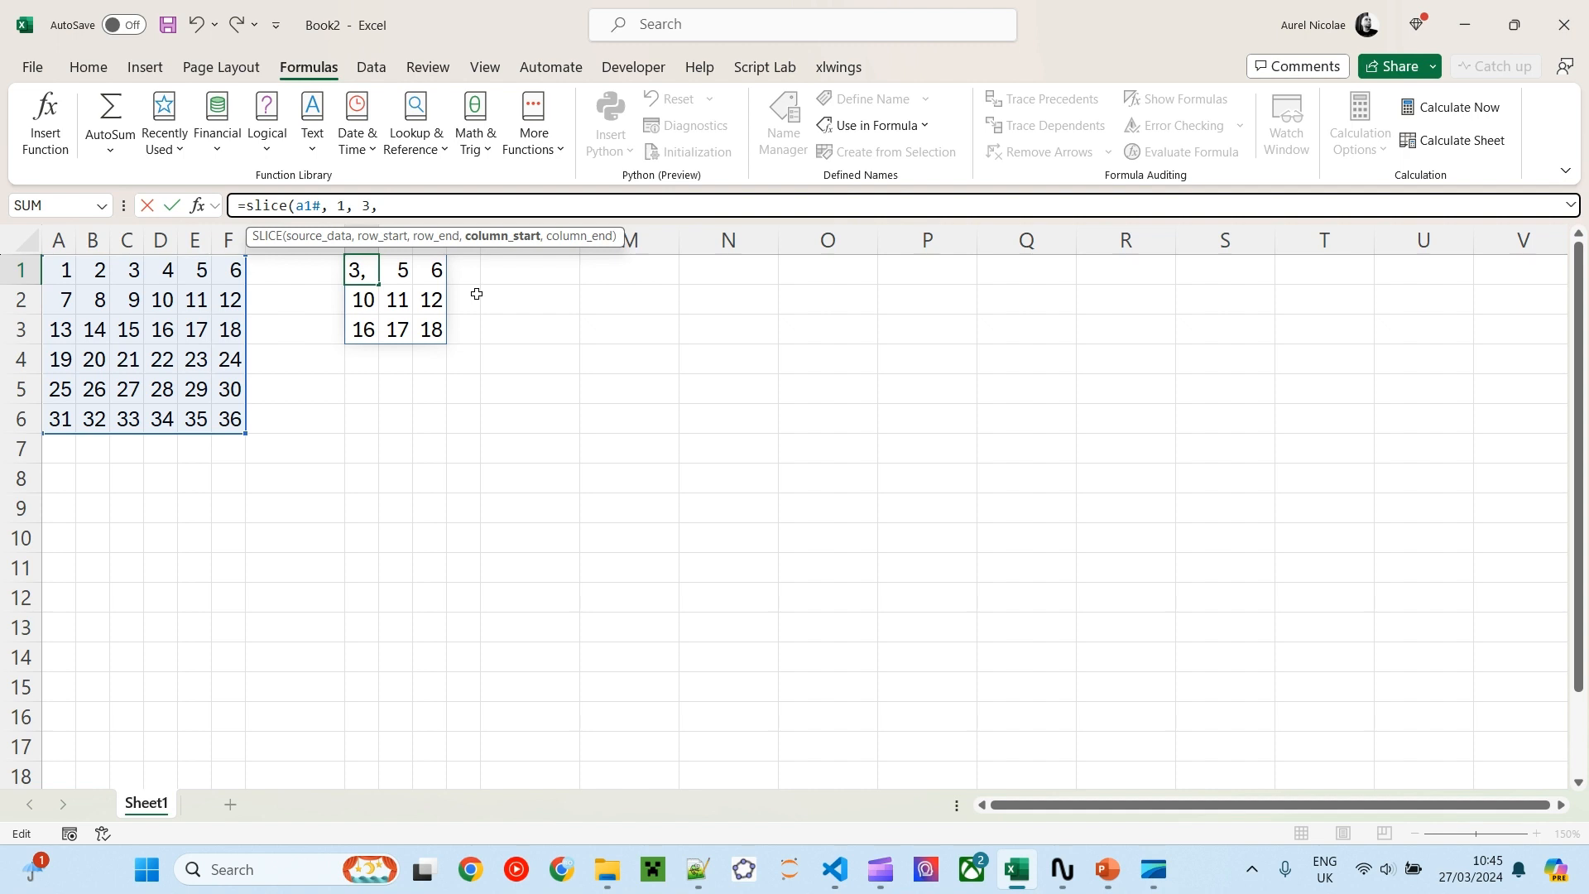
pyautogui.write(' 4, 6)')
pyautogui.press('Return')
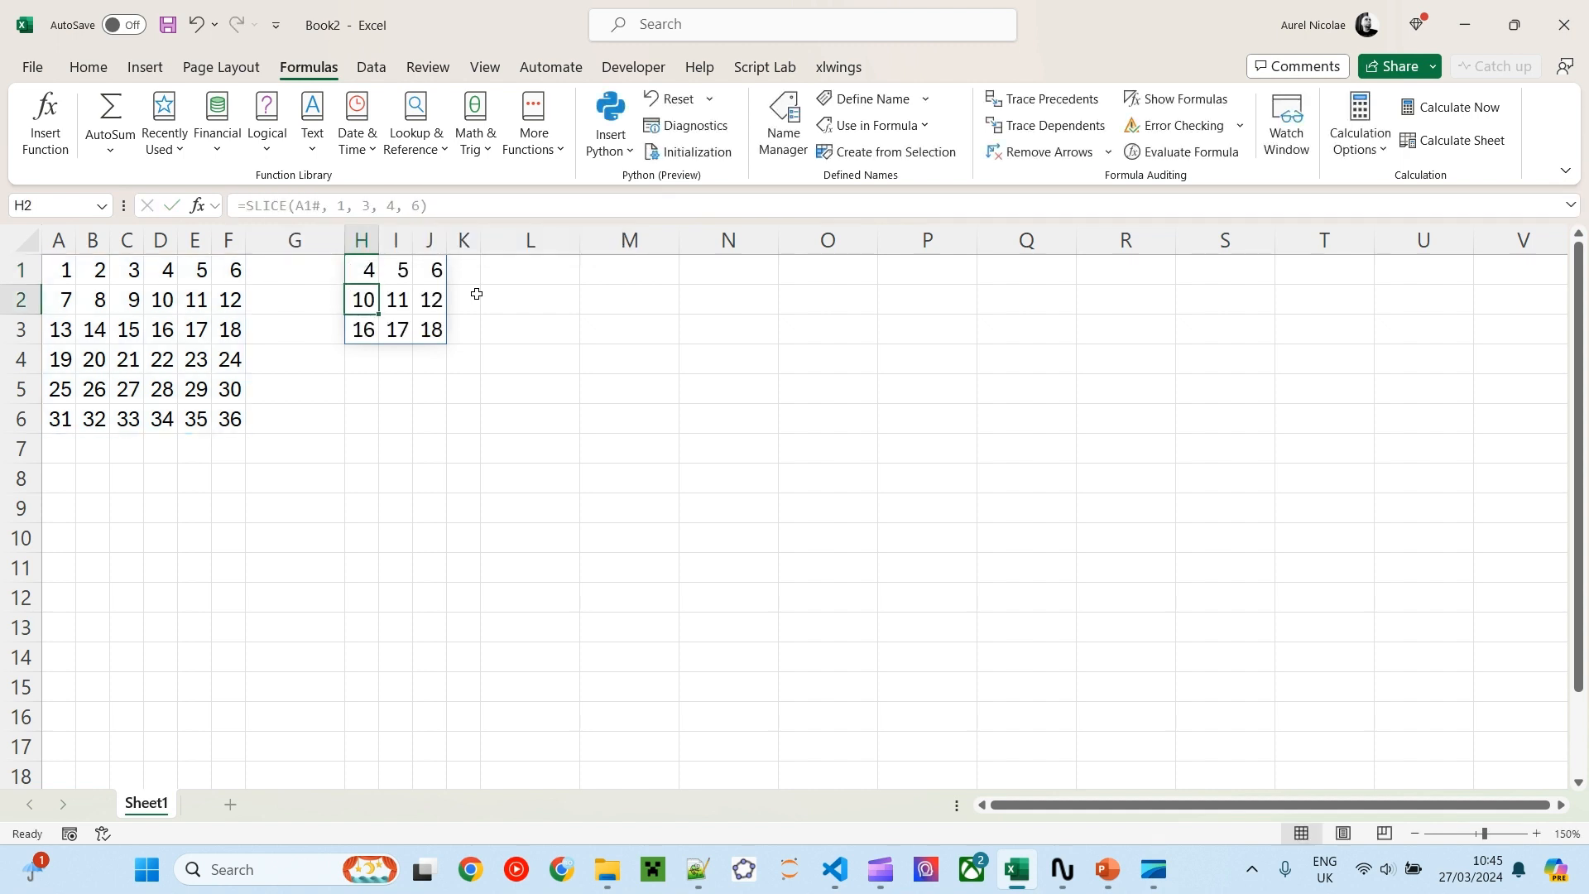
# Change the bounds in H1's SLICE call to 3, 4, 3, 4
pyautogui.click(371, 276)
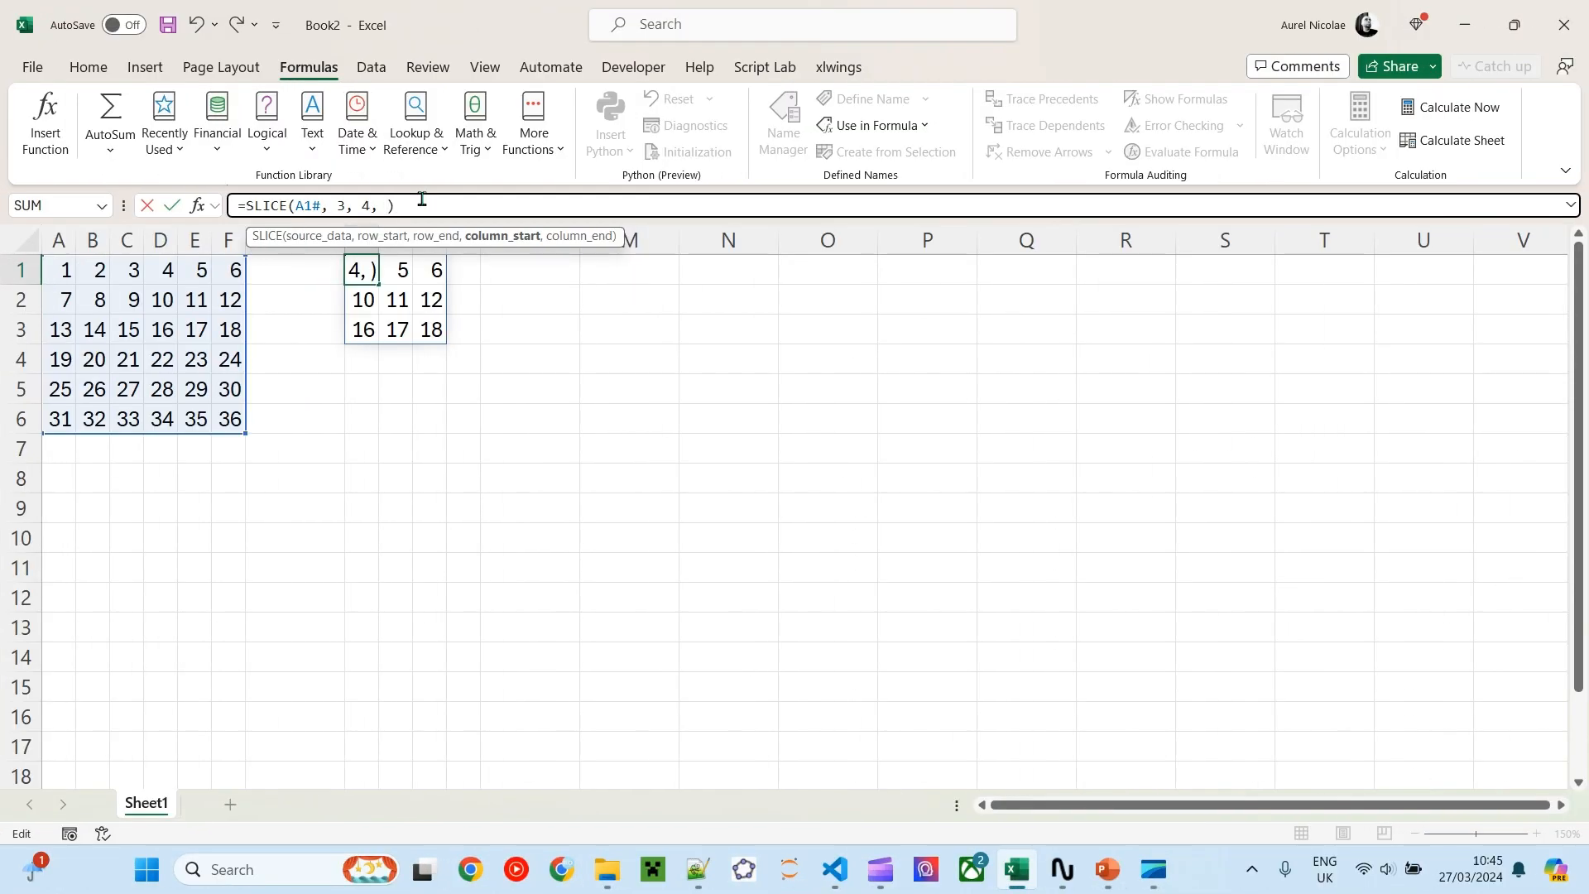
pyautogui.write('3, 4')
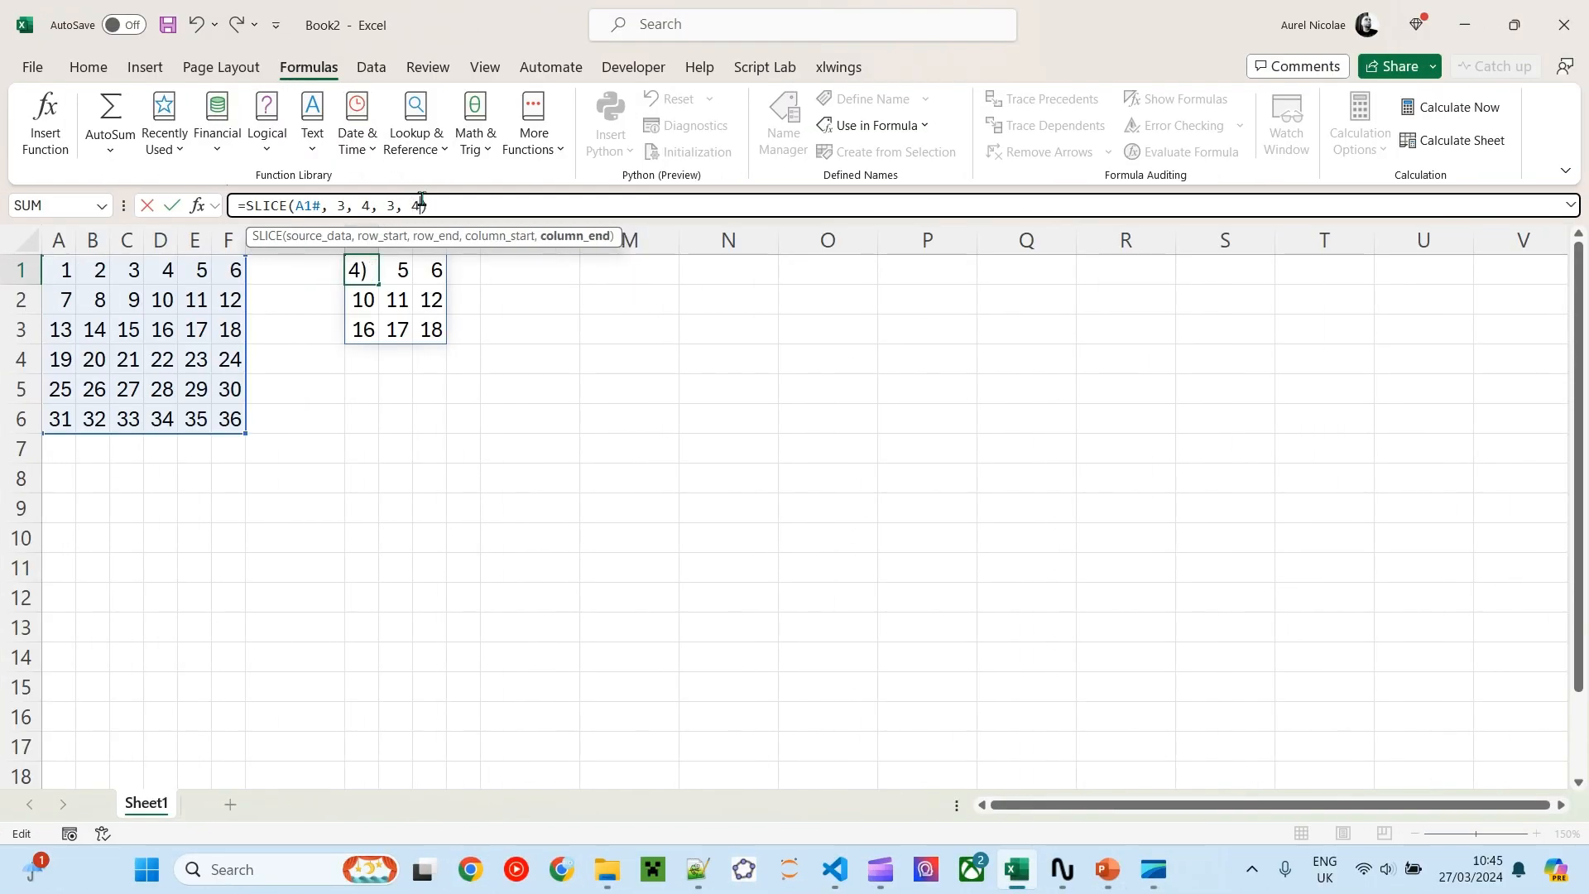
pyautogui.press('Return')
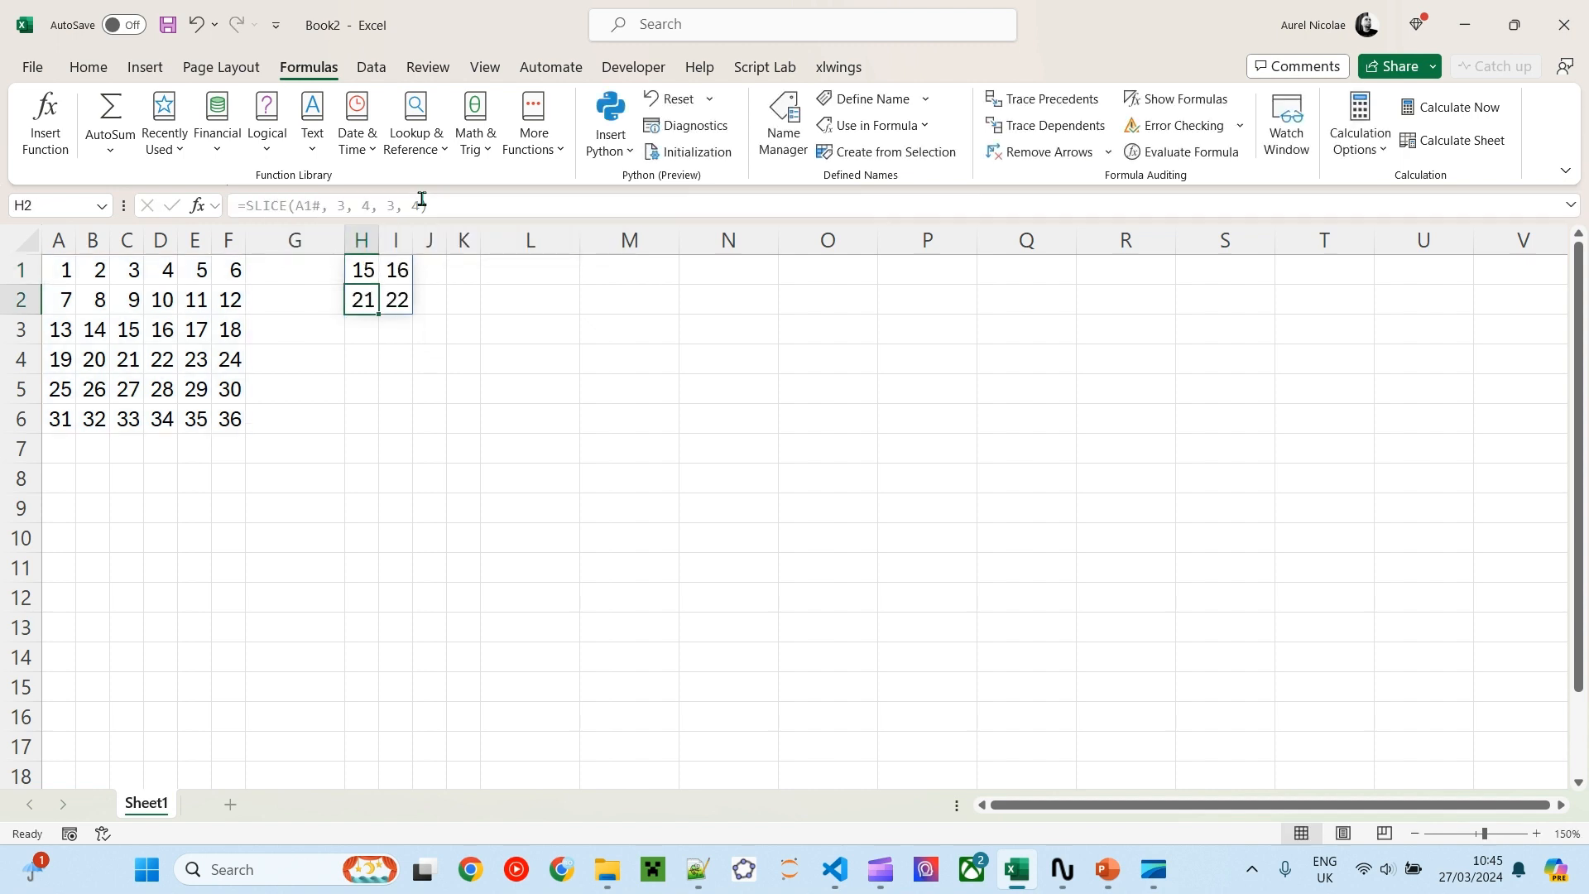
# Set the bounds in H1's SLICE call to 1, 3, 4, 6
pyautogui.click(356, 279)
pyautogui.moveTo(338, 202); pyautogui.dragTo(422, 204)
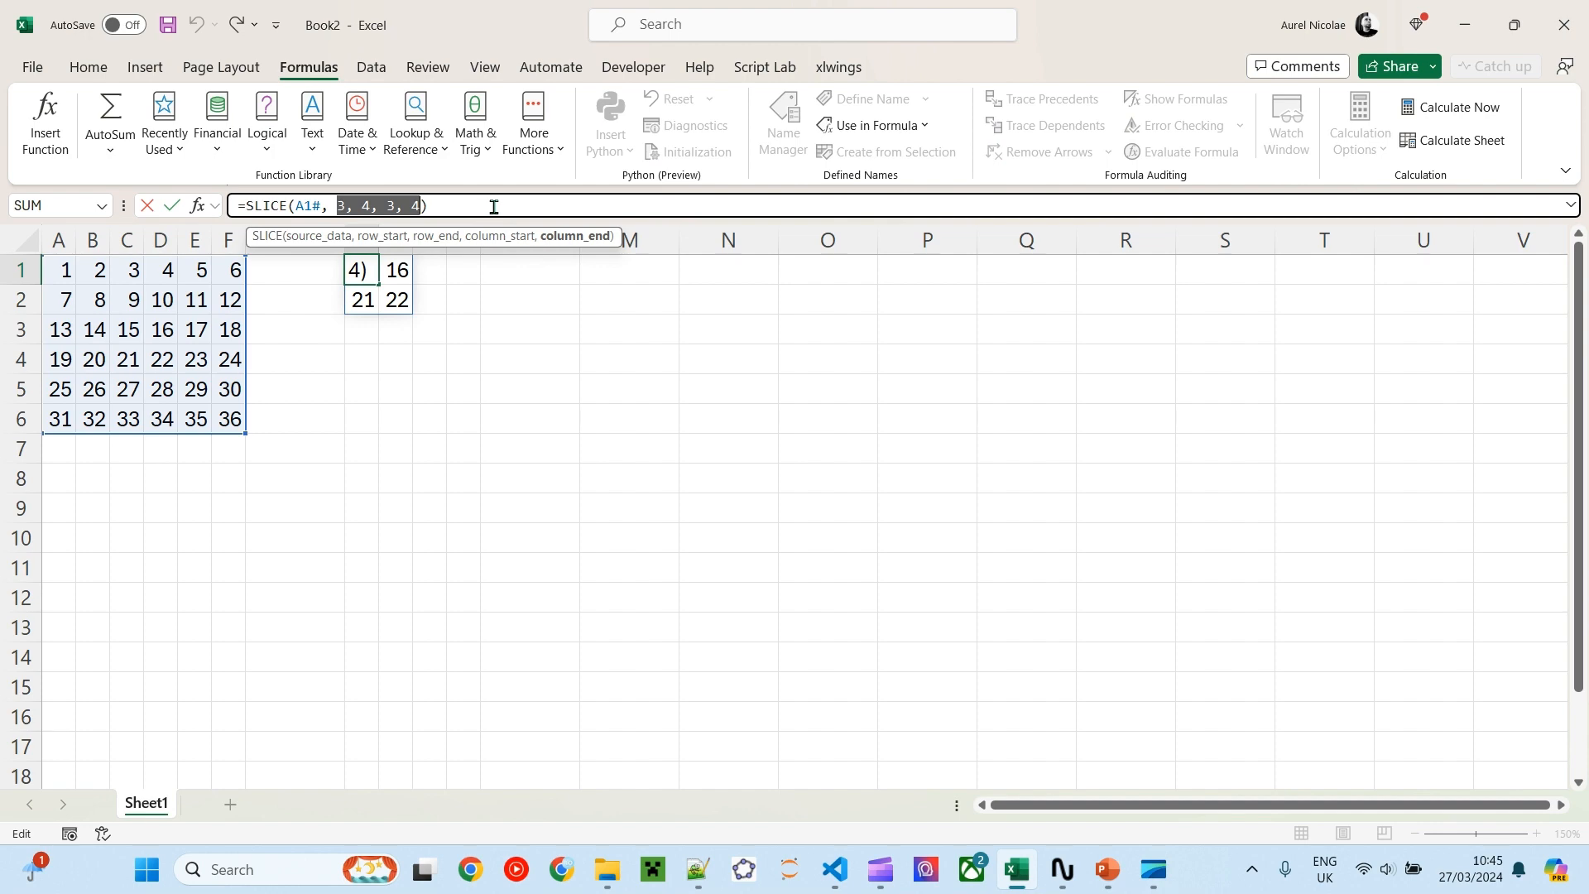
pyautogui.write('1, 3, ')
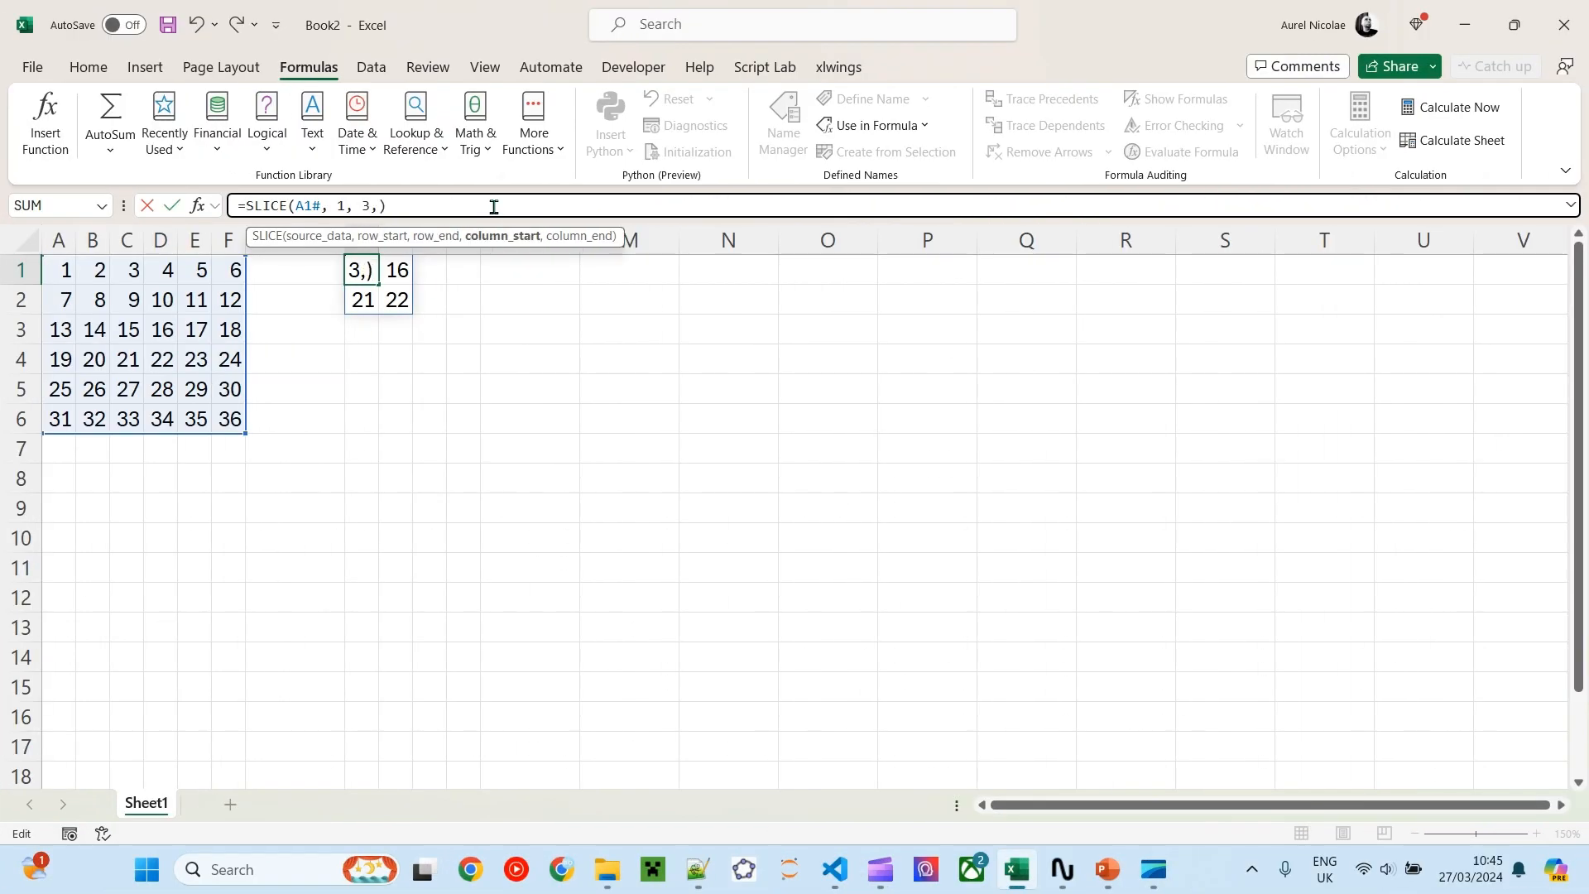
pyautogui.write('4, 6')
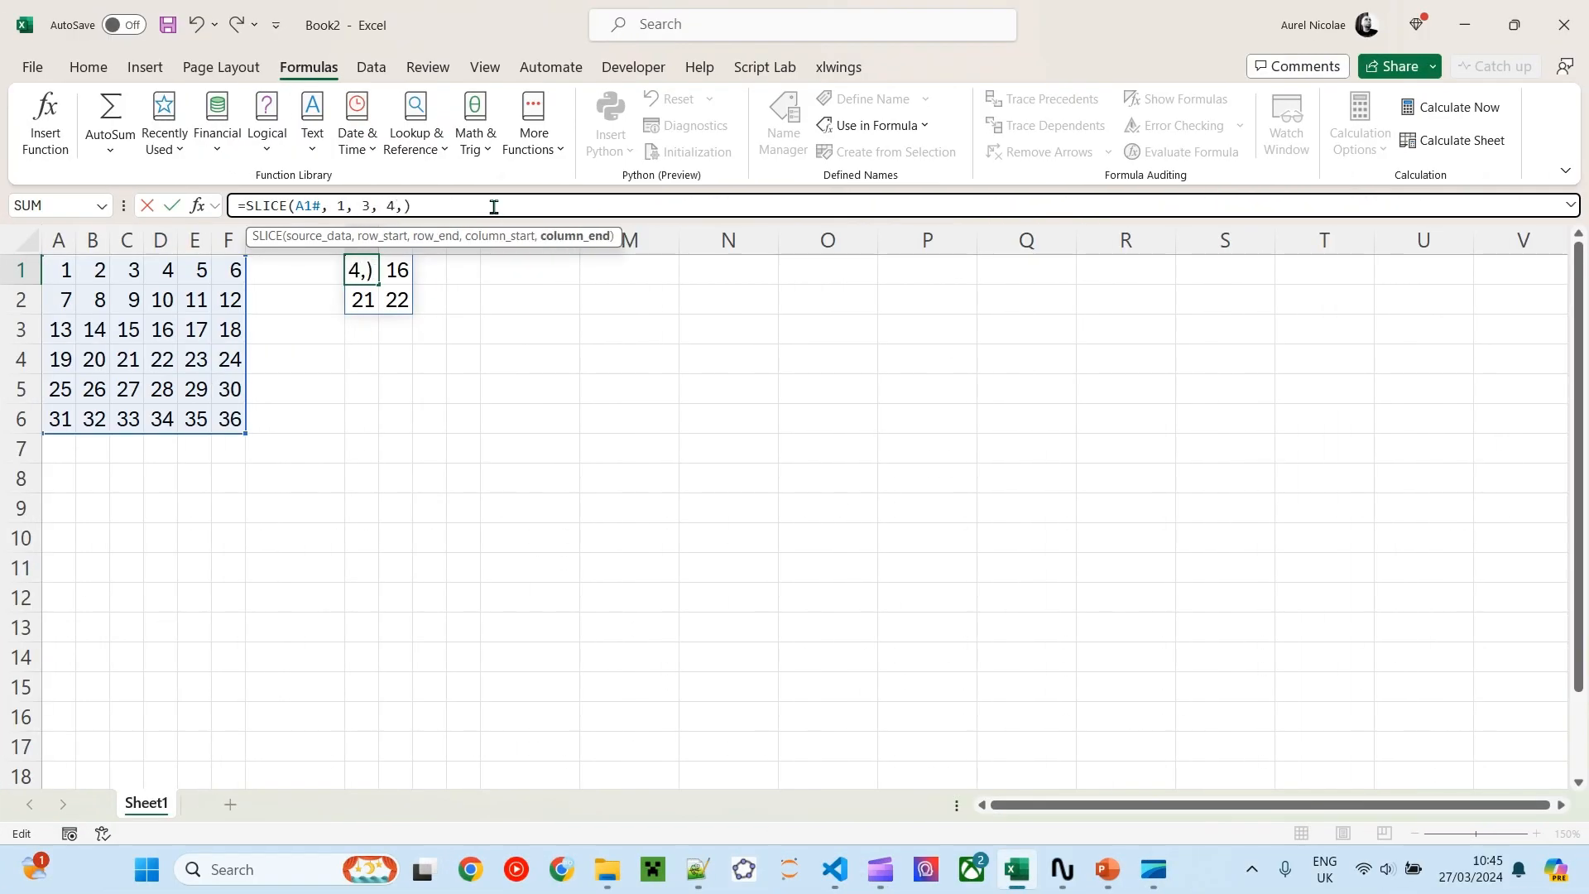
pyautogui.press('Return')
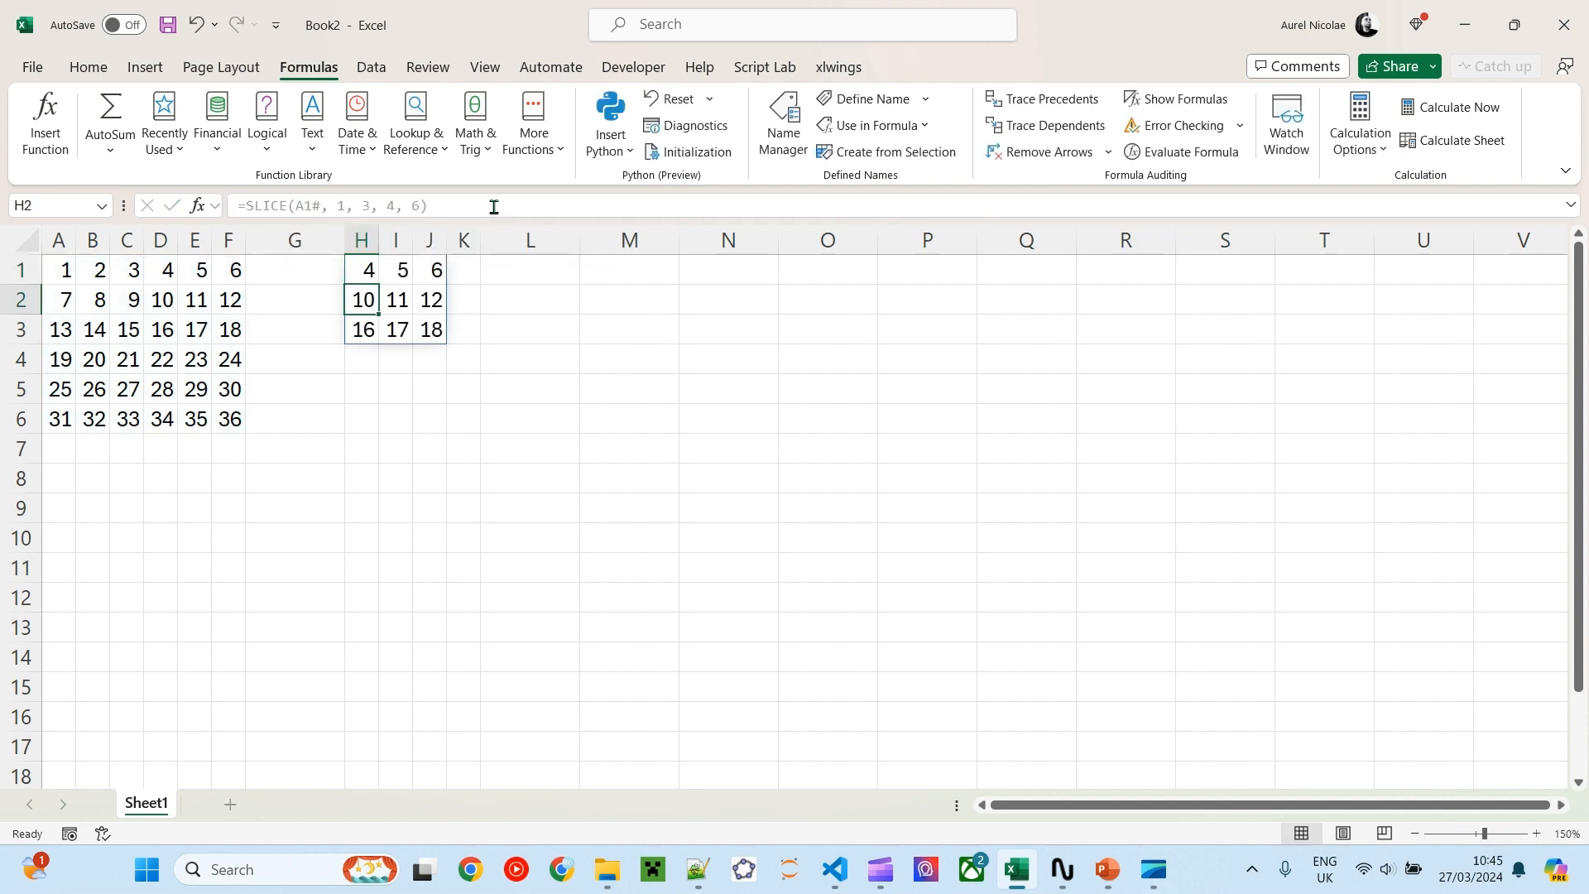
# Blank the row_start and column_end arguments in H1 so the formula reads =SLICE(A1#, , 3, 4, ), and reselect H1
pyautogui.click(367, 270)
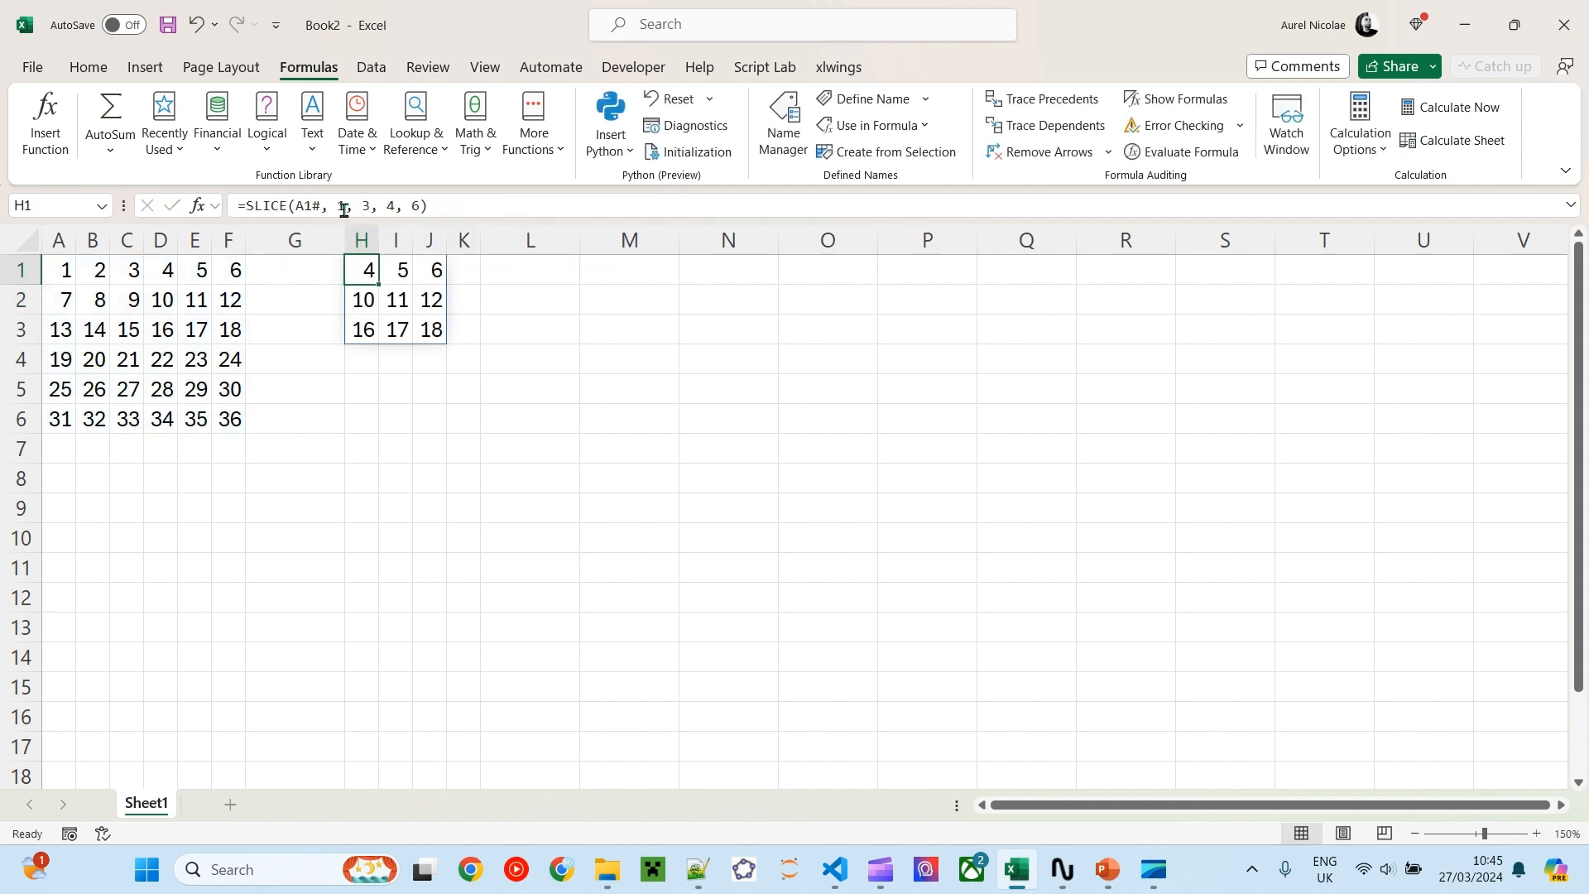
pyautogui.doubleClick(338, 206)
pyautogui.press('BackSpace')
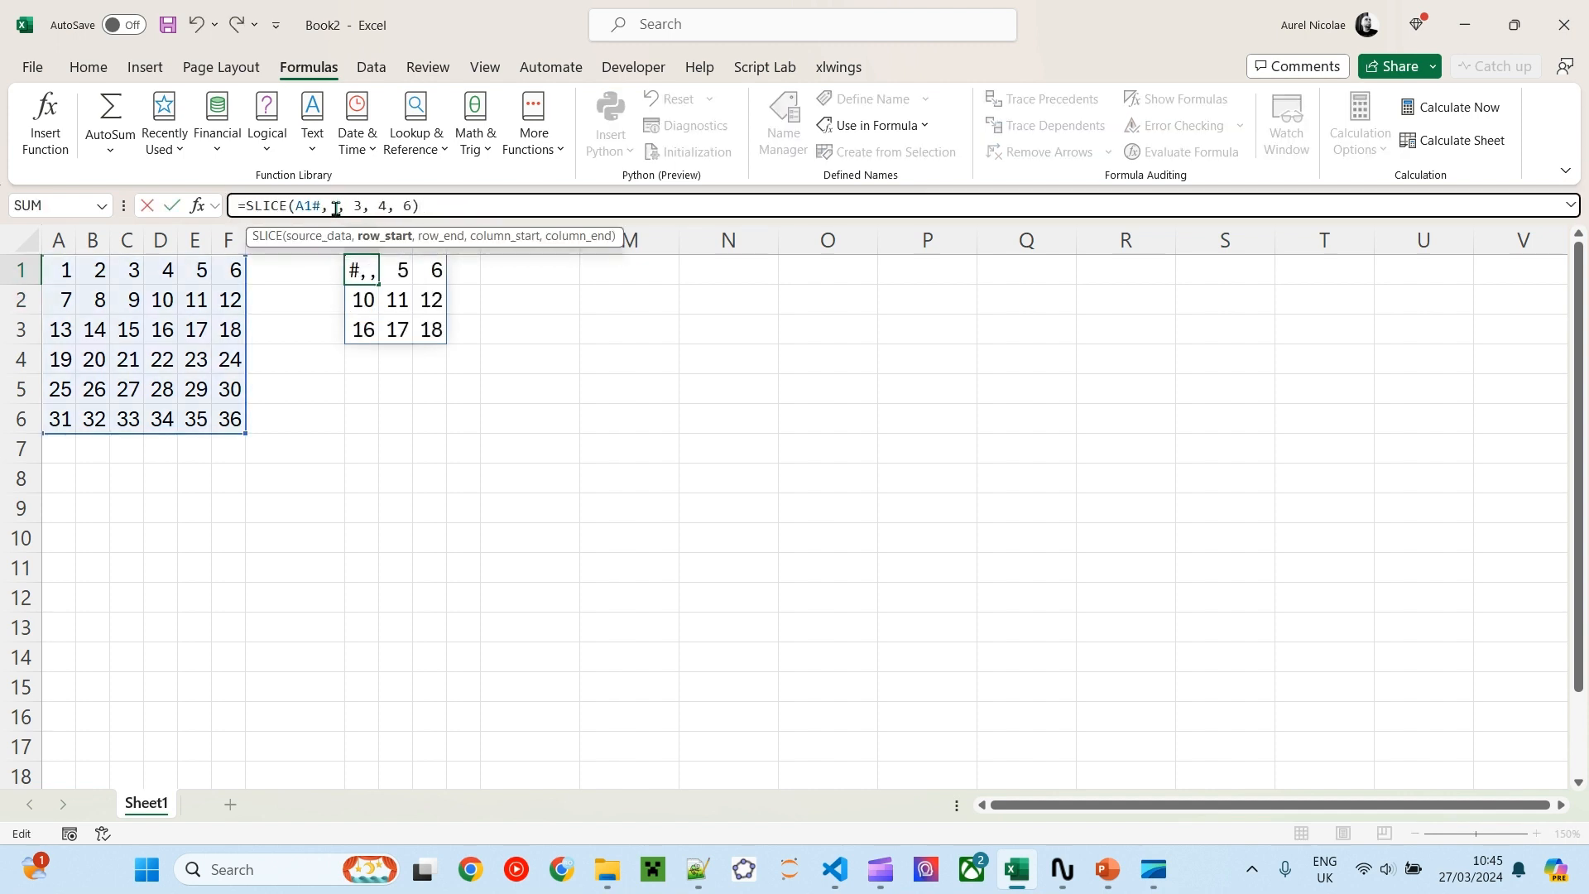
pyautogui.doubleClick(406, 206)
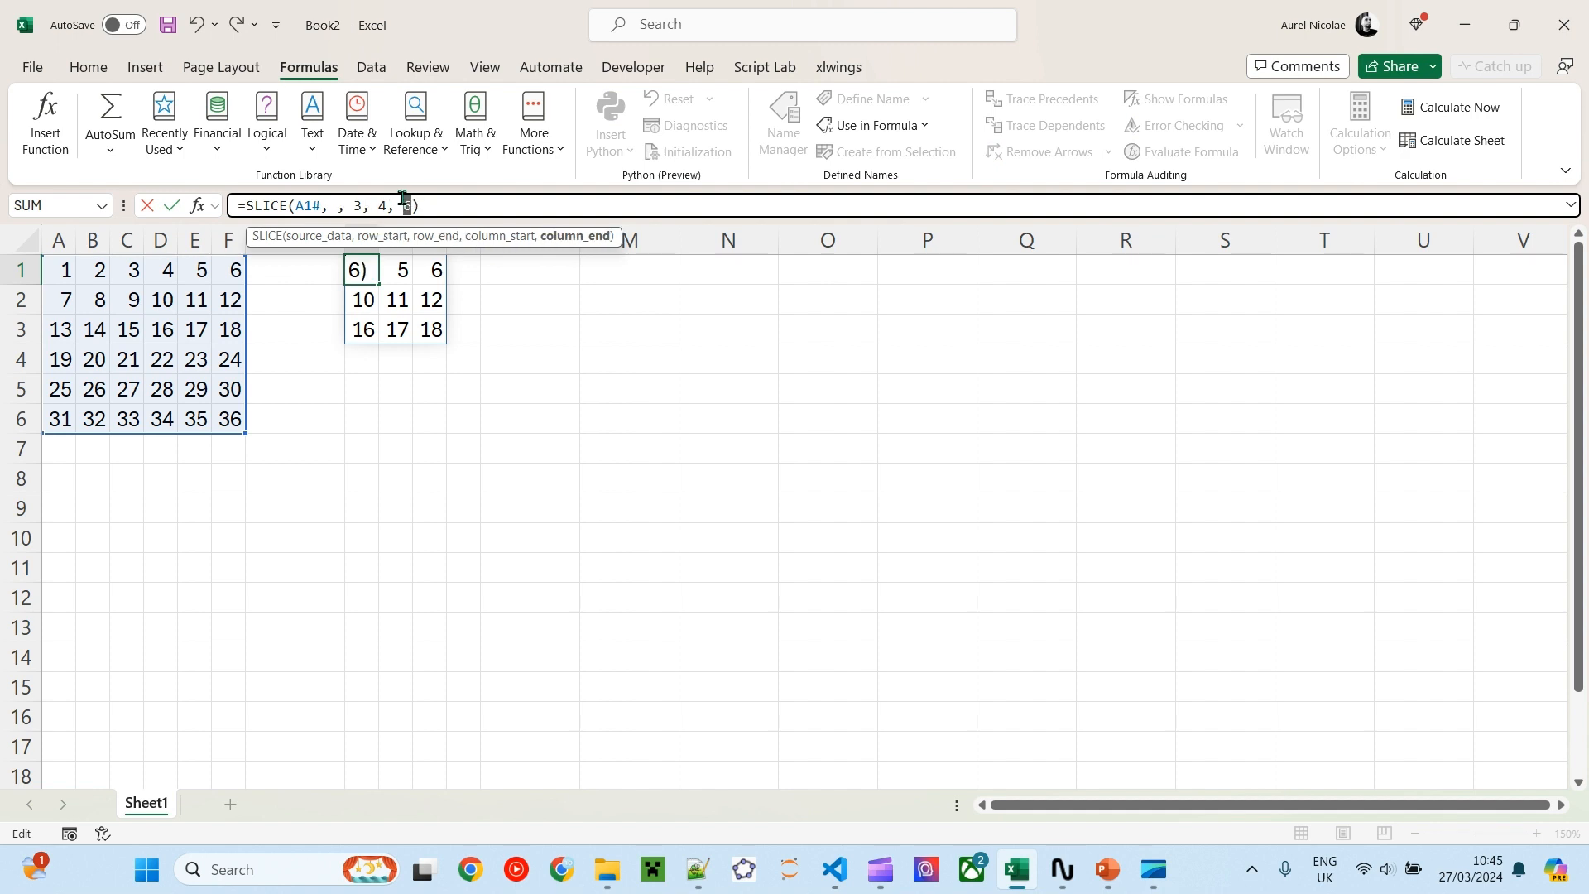
pyautogui.press('BackSpace')
pyautogui.press('Return')
pyautogui.press('Up')
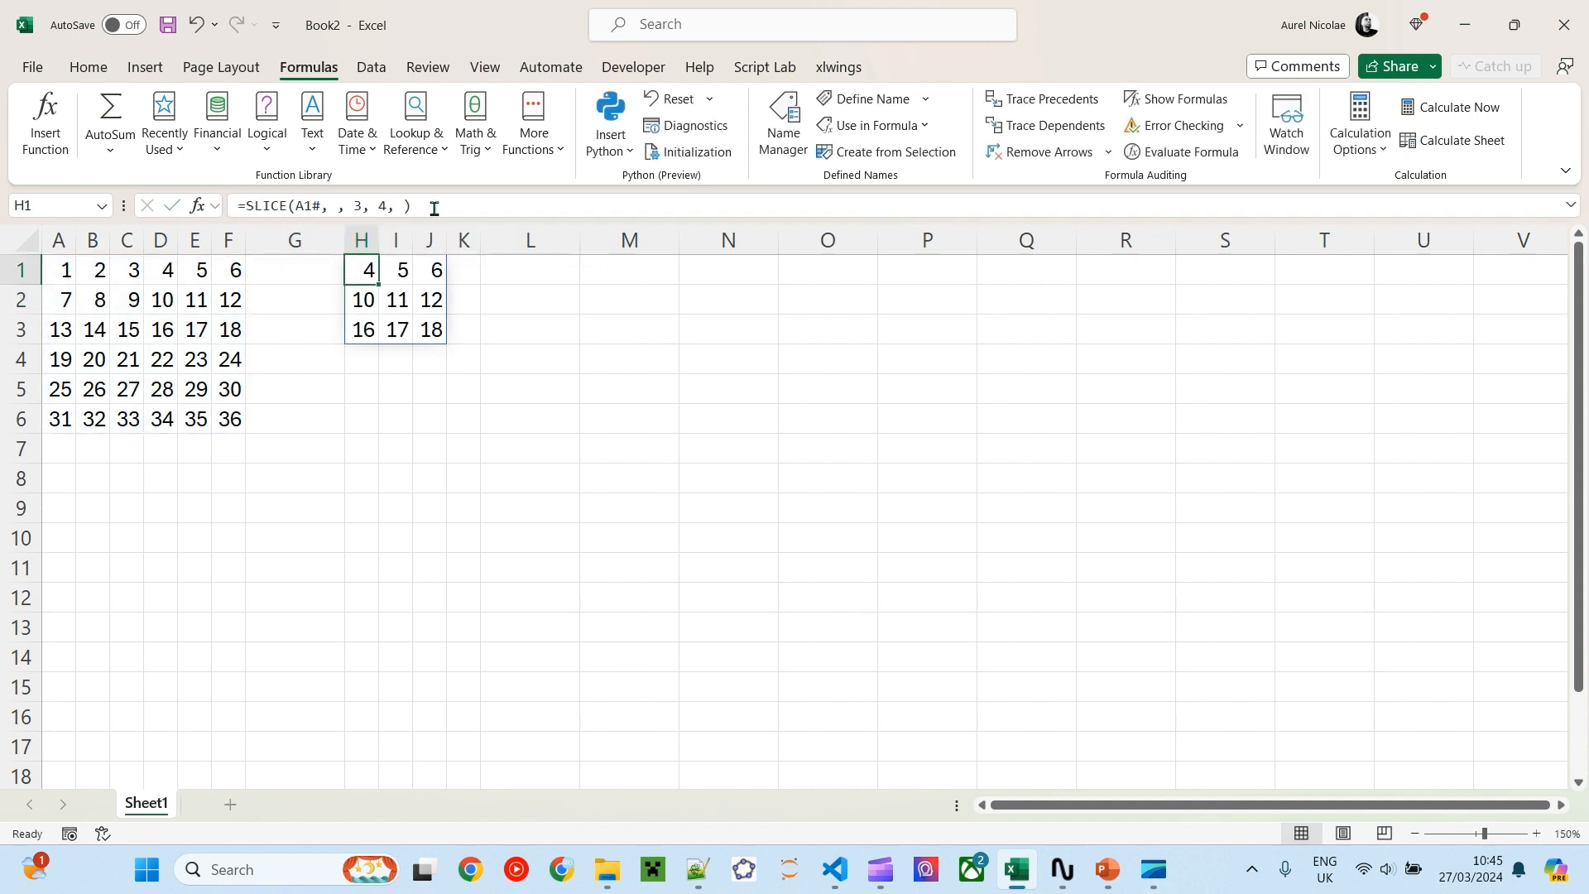
# Open the empty column_end argument of H1's SLICE formula for editing
pyautogui.click(399, 206)
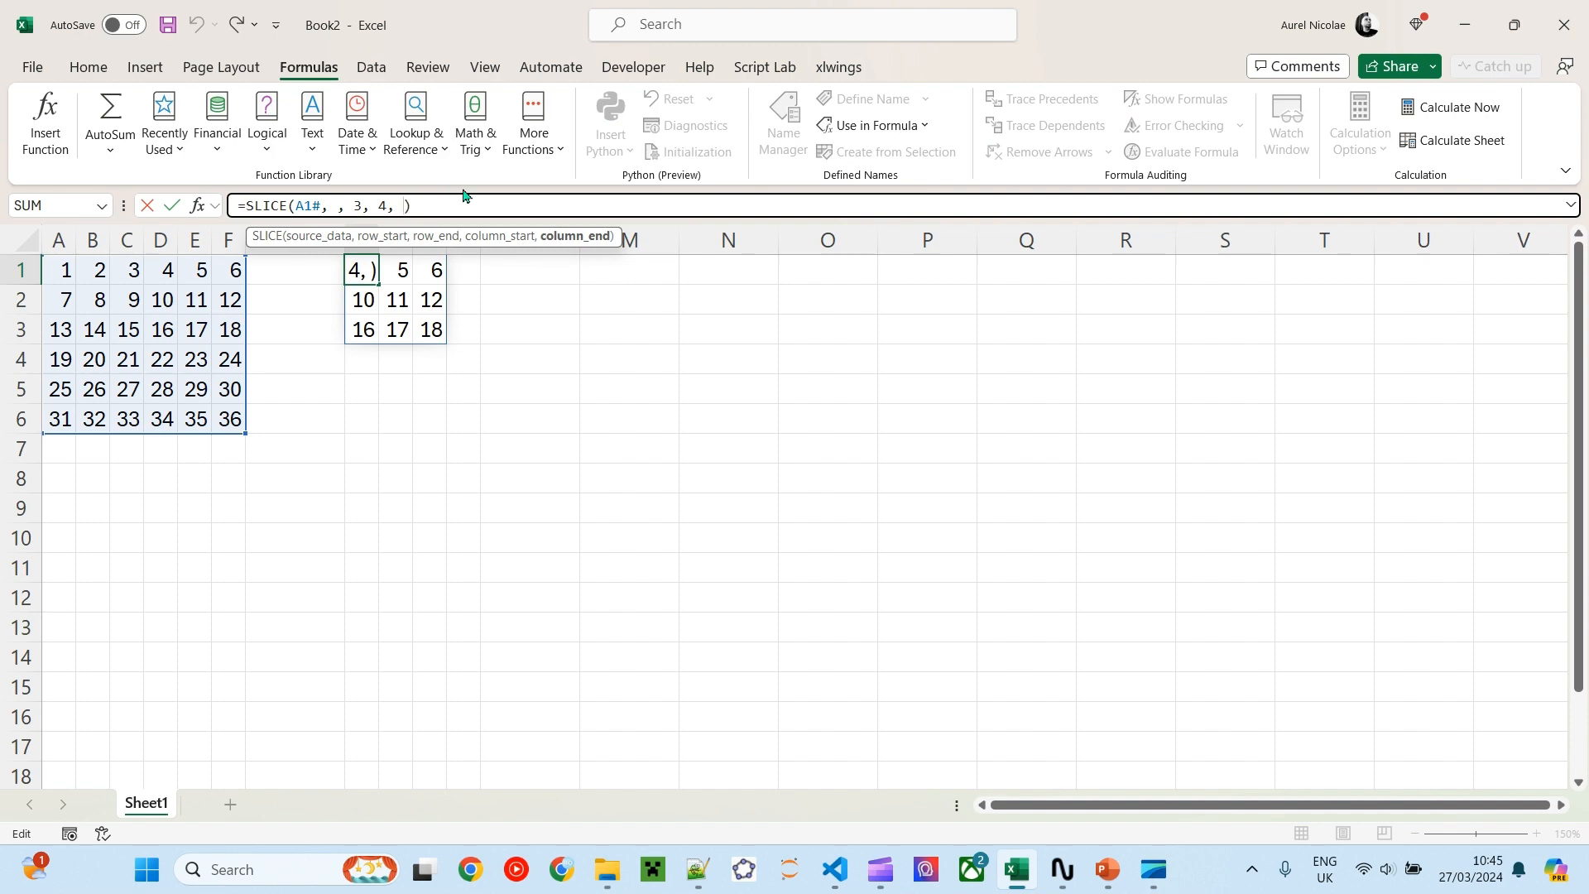